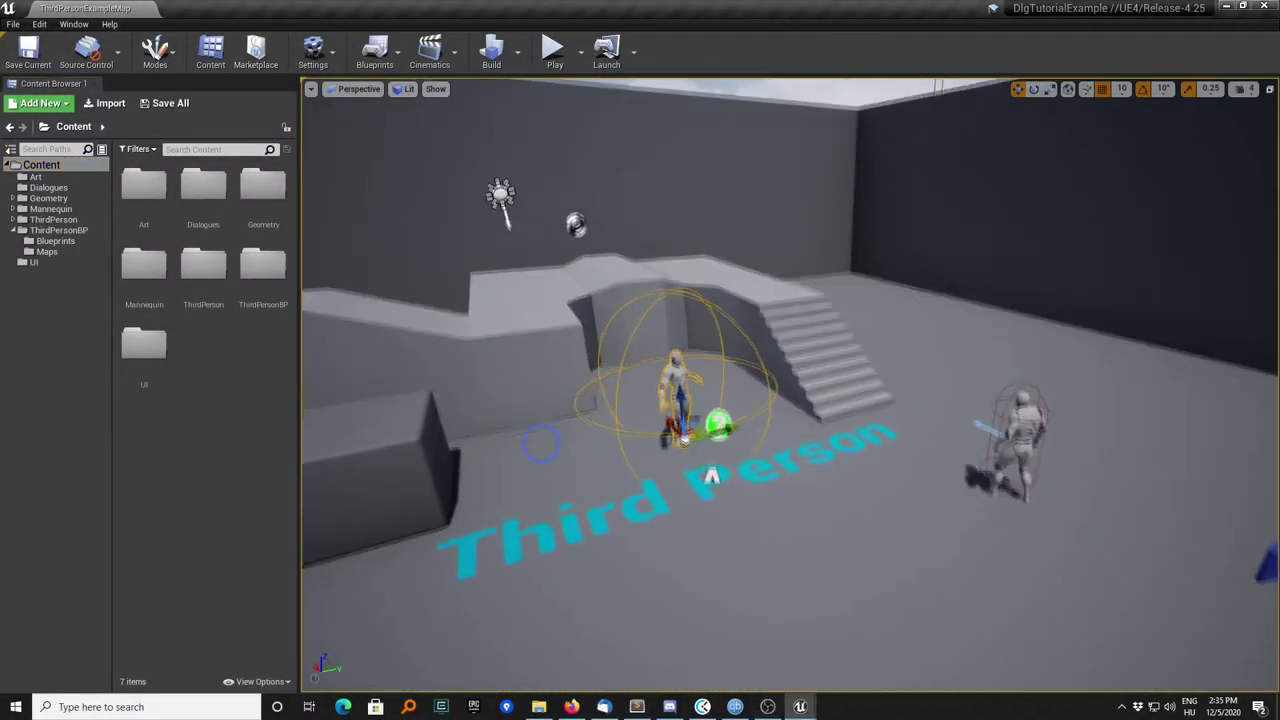
In the Dialogues folder, rename FirstDialogue to Dialogue0
{"action": "left_click", "coordinate": [202, 198]}
{"action": "double_click", "coordinate": [202, 198]}
{"action": "left_click", "coordinate": [145, 190]}
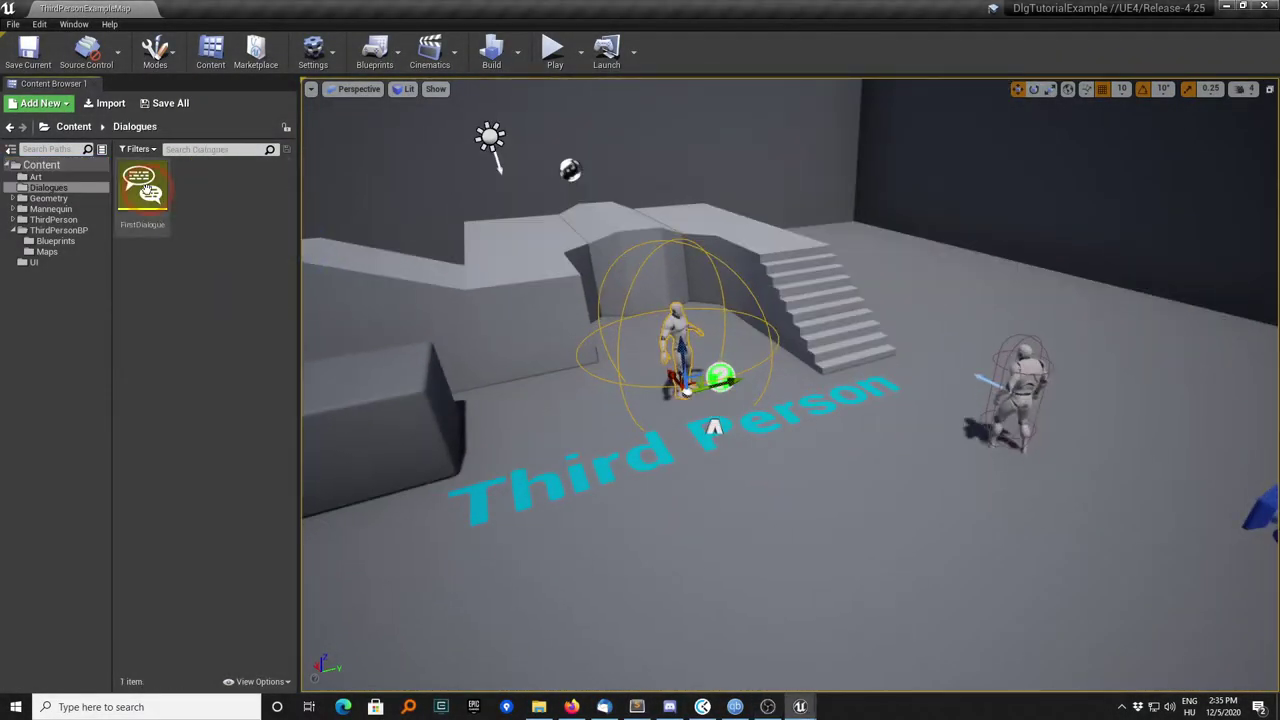
{"action": "type", "text": "Dialogue"}
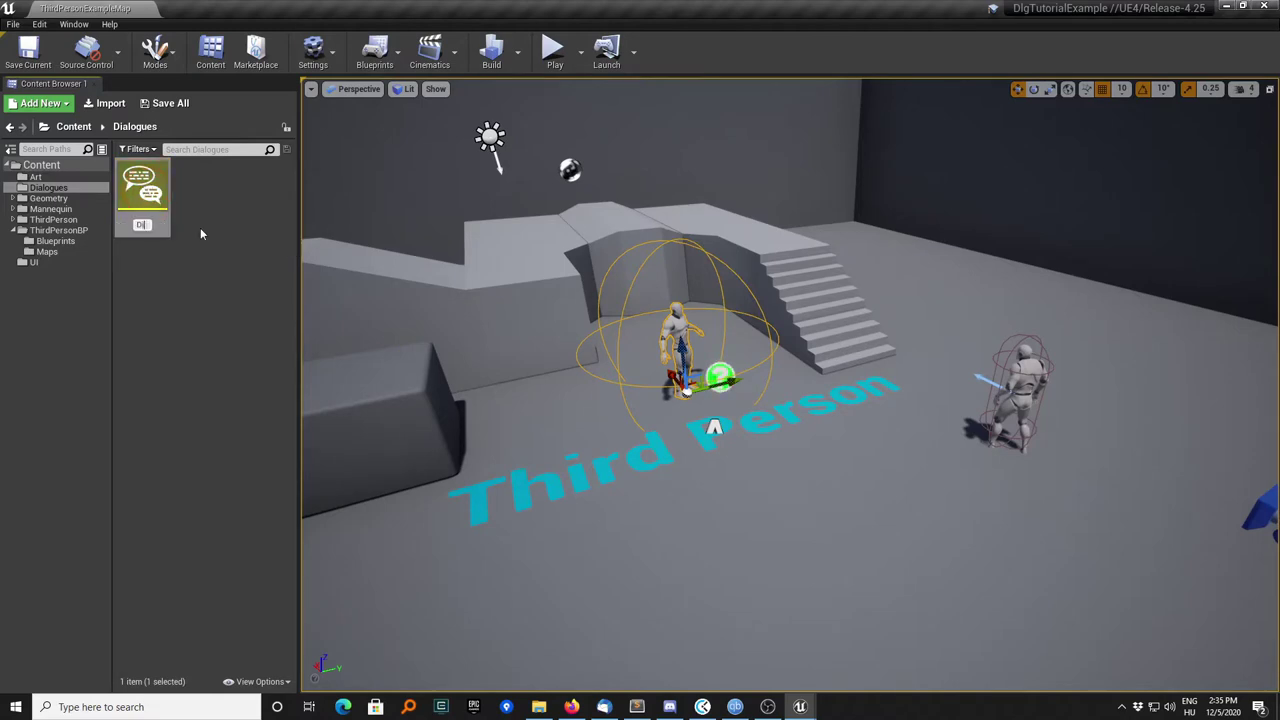
{"action": "key", "text": "Return"}
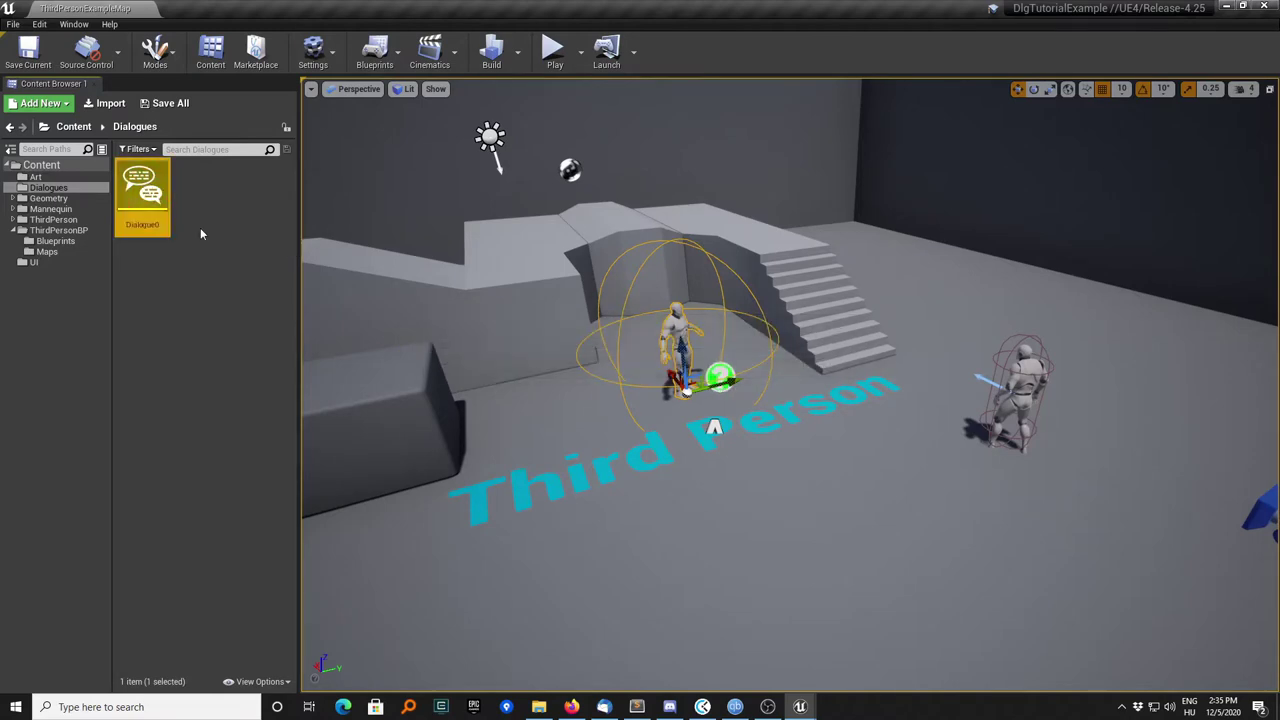
Create a new Dialogue asset named Dialogue1 and open it in the dialogue editor
{"action": "right_click", "coordinate": [200, 230]}
{"action": "mouse_move", "coordinate": [277, 537]}
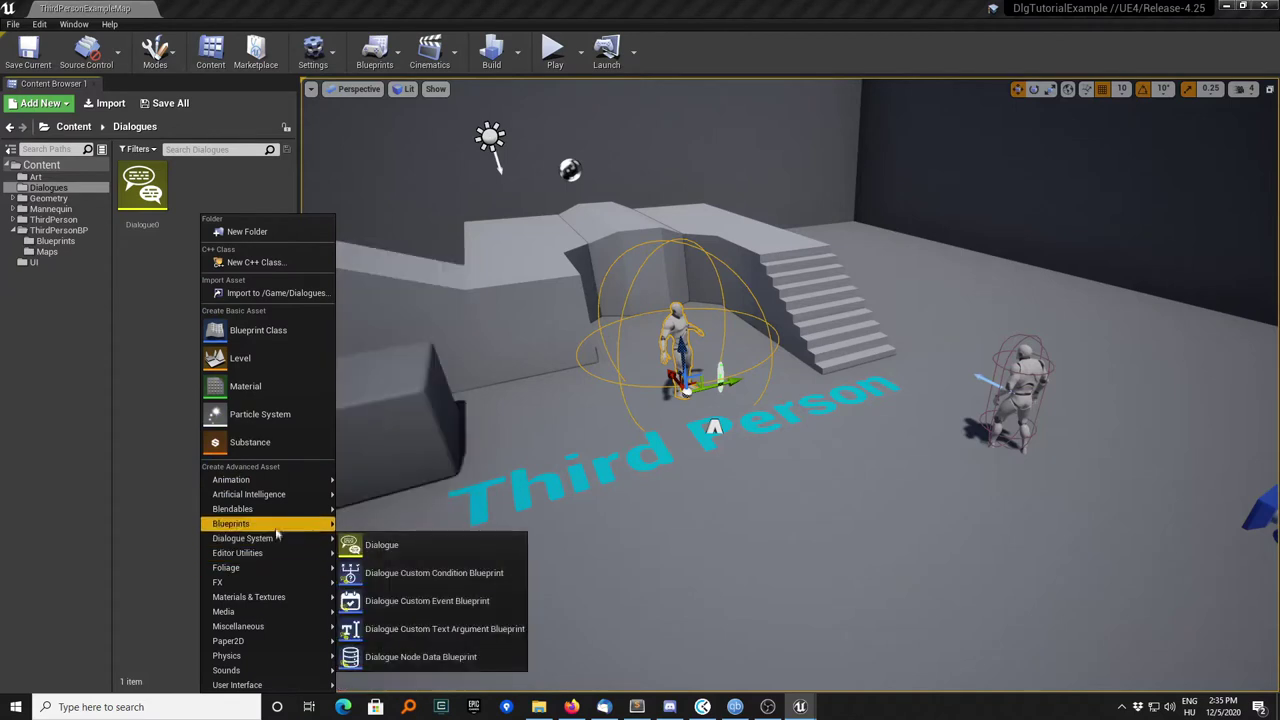
{"action": "left_click", "coordinate": [381, 545]}
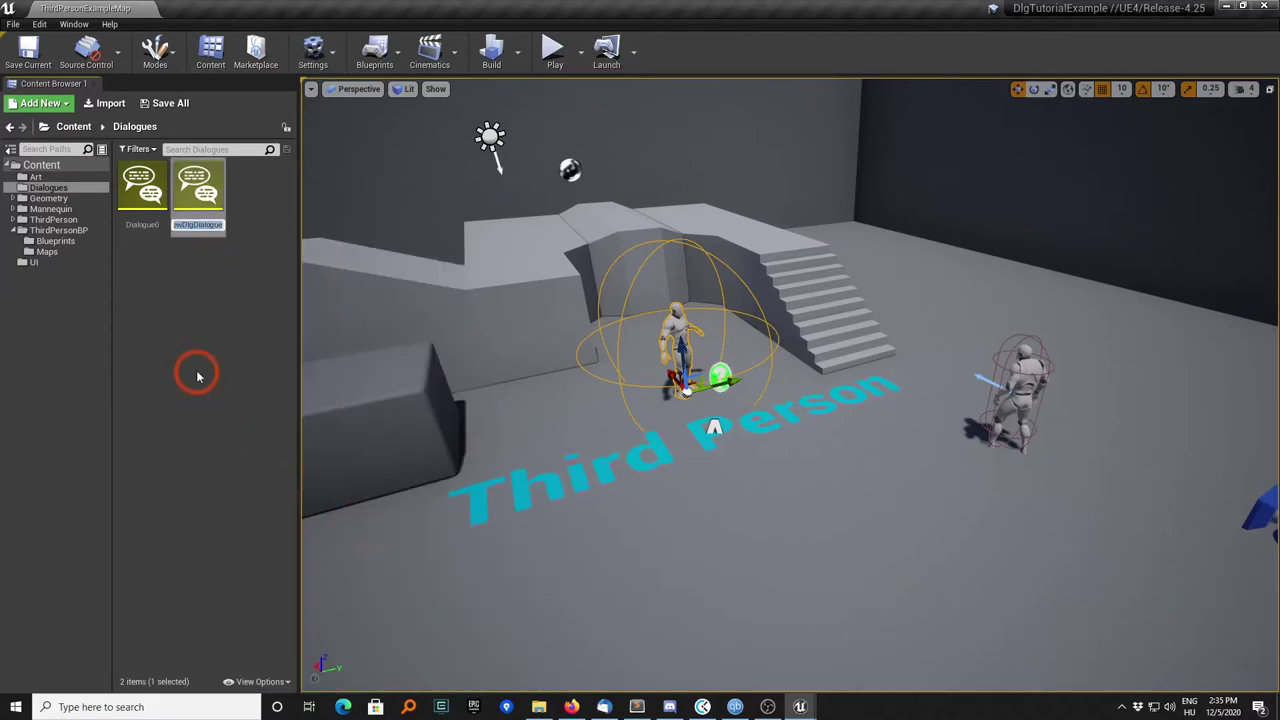
{"action": "type", "text": "Dialogue1"}
{"action": "key", "text": "Return"}
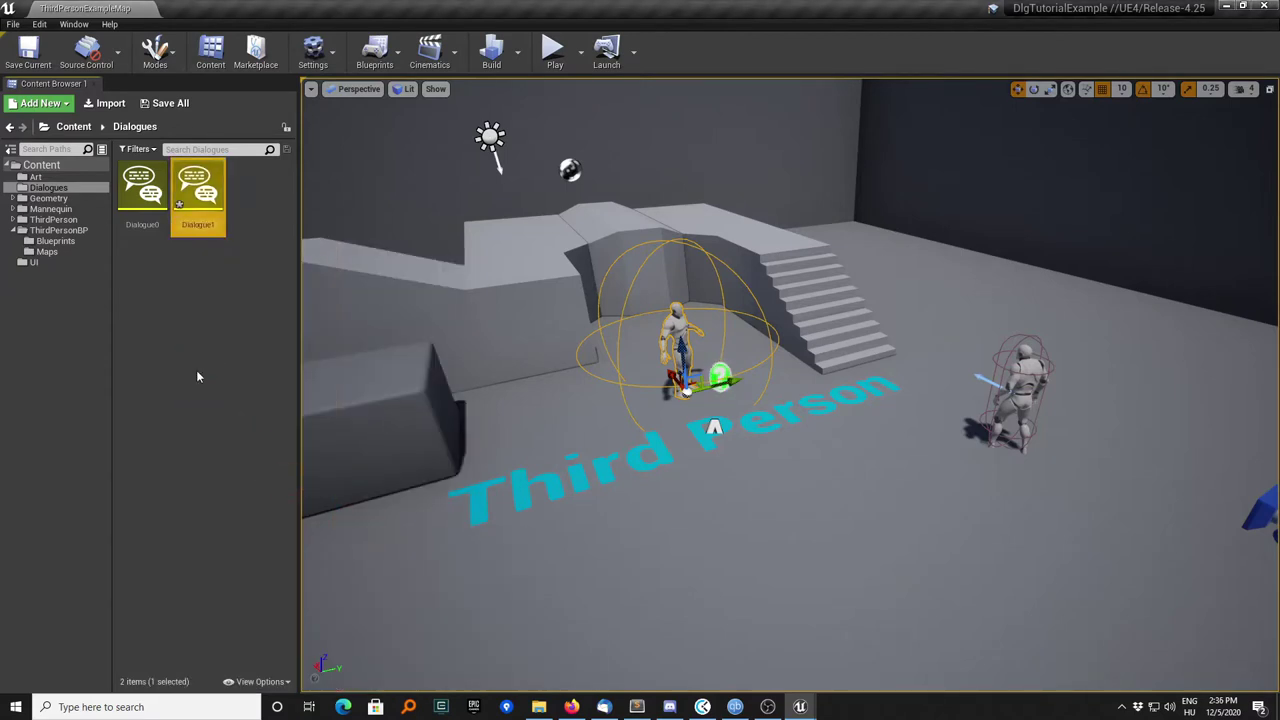
{"action": "double_click", "coordinate": [198, 205]}
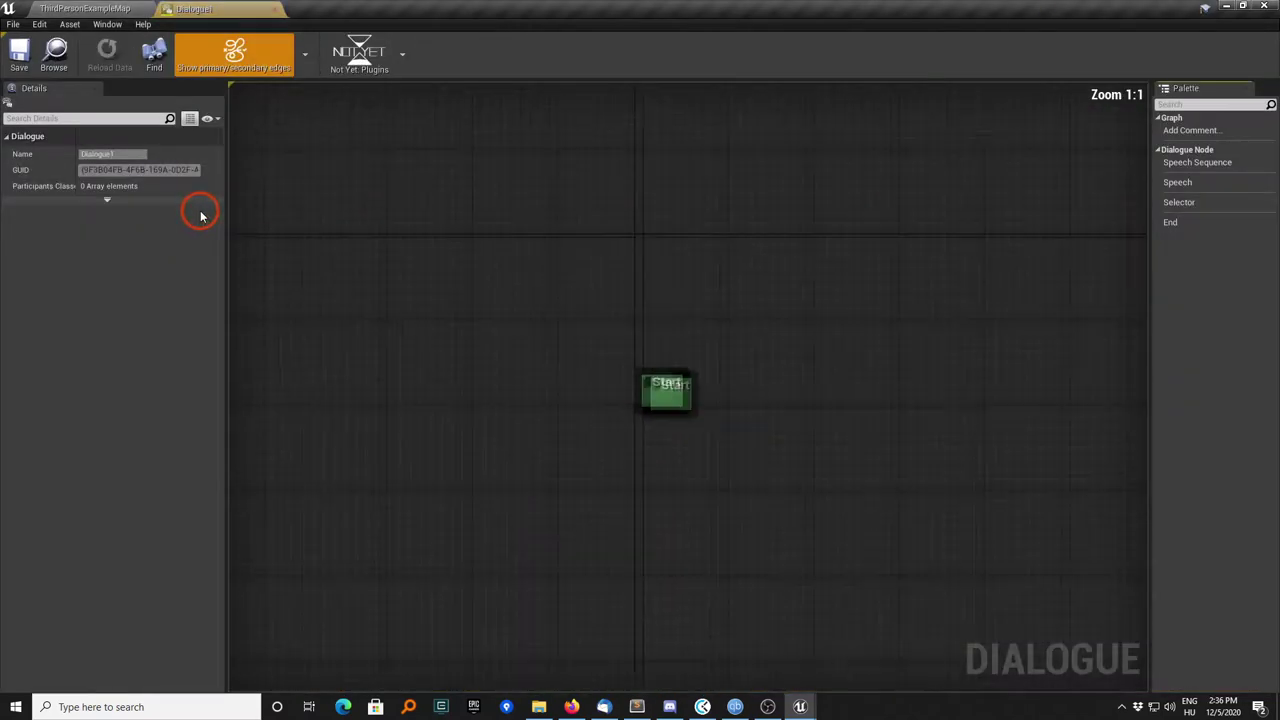
Add a speech node under Start with participant DefaultNPC1
{"action": "right_click_drag", "start_coordinate": [449, 368], "coordinate": [437, 209]}
{"action": "right_click_drag", "start_coordinate": [651, 366], "coordinate": [594, 320]}
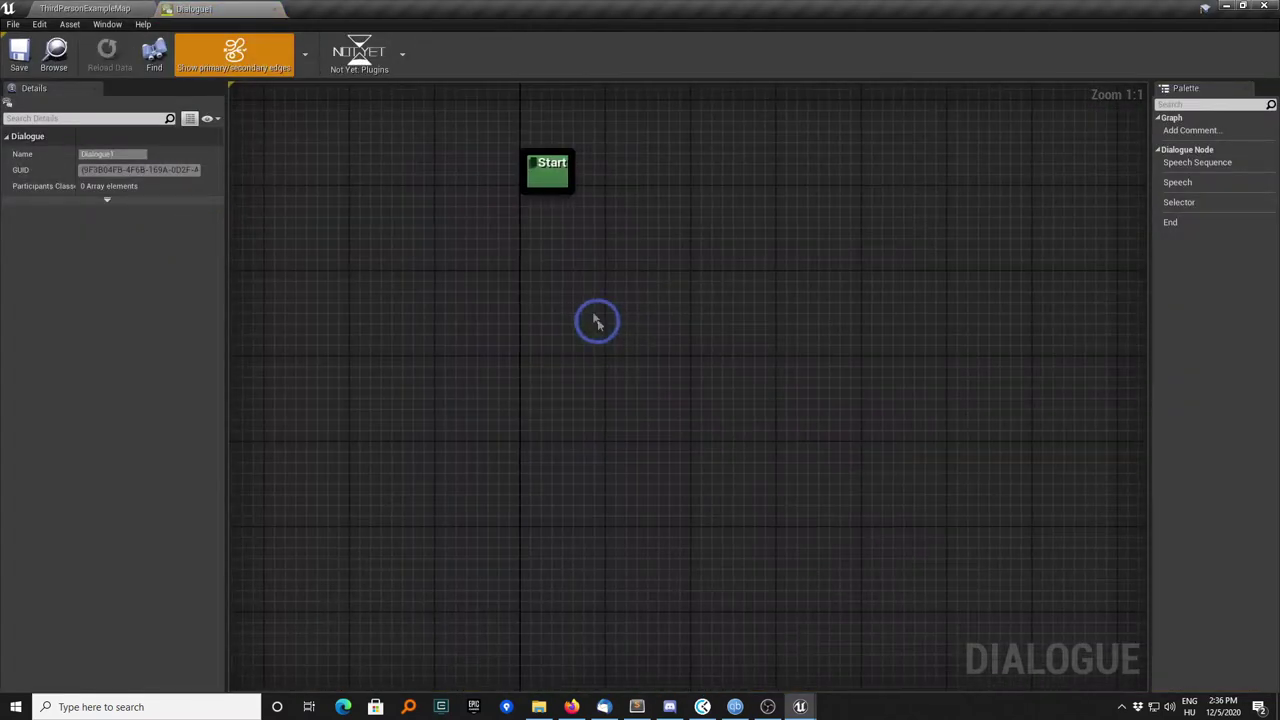
{"action": "left_click_drag", "start_coordinate": [537, 195], "coordinate": [464, 295]}
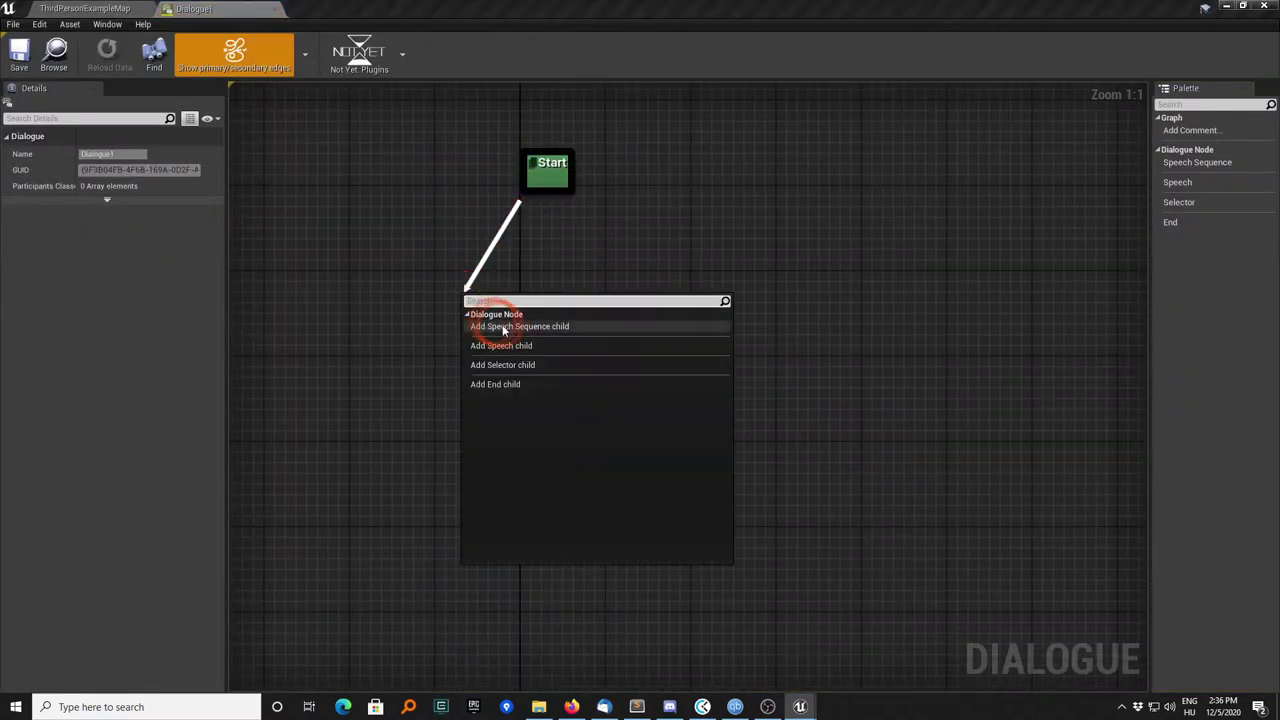
{"action": "left_click", "coordinate": [545, 346]}
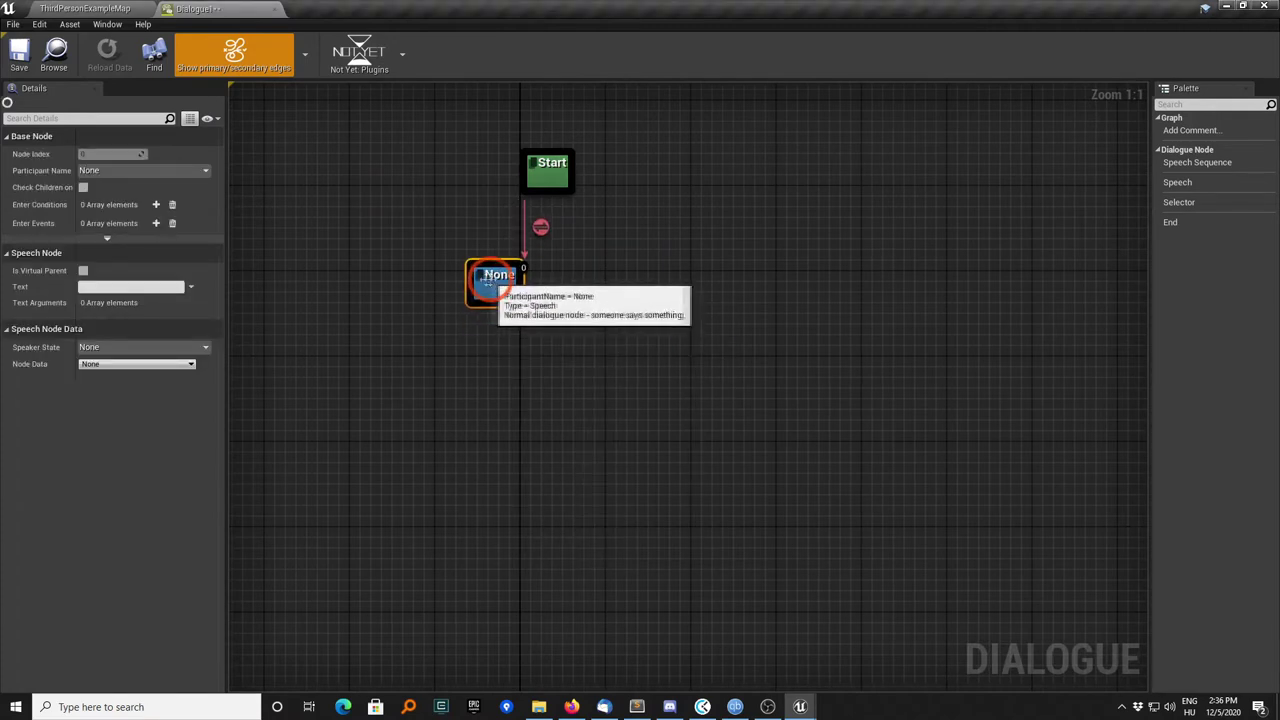
{"action": "left_click", "coordinate": [150, 171]}
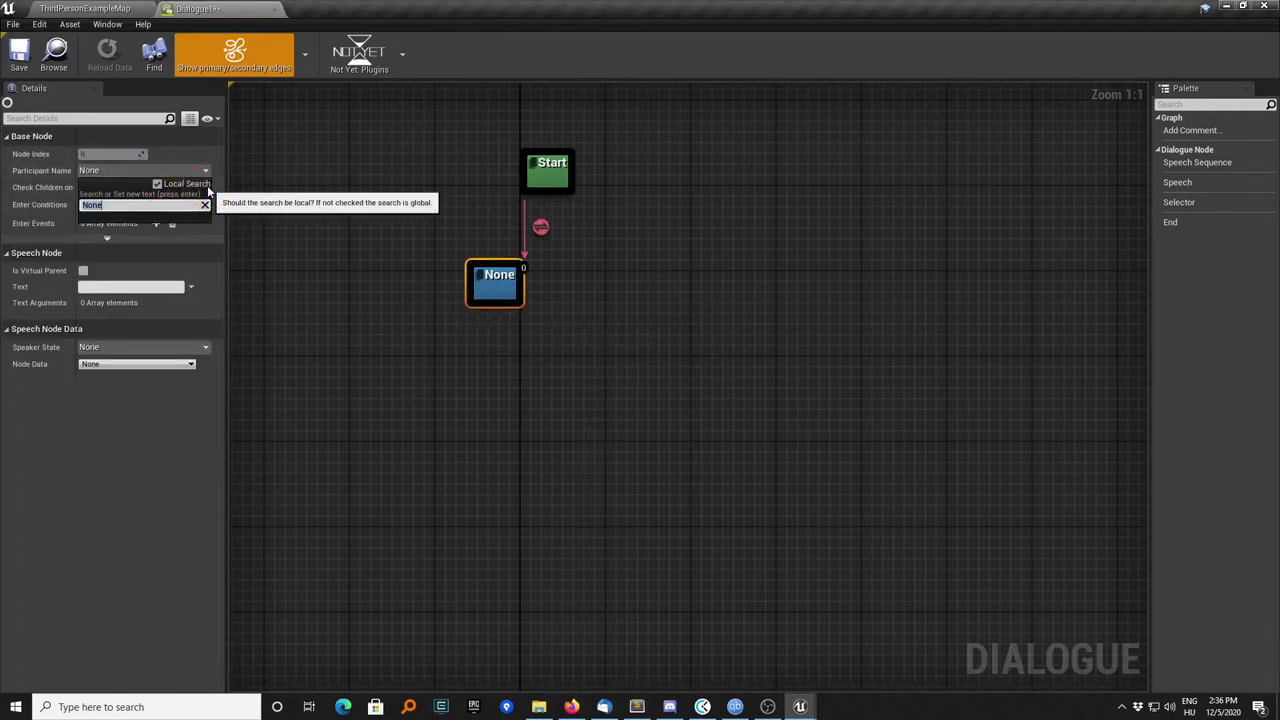
{"action": "type", "text": "DefaultNPC1"}
{"action": "key", "text": "Return"}
{"action": "left_click_drag", "start_coordinate": [547, 298], "coordinate": [478, 328]}
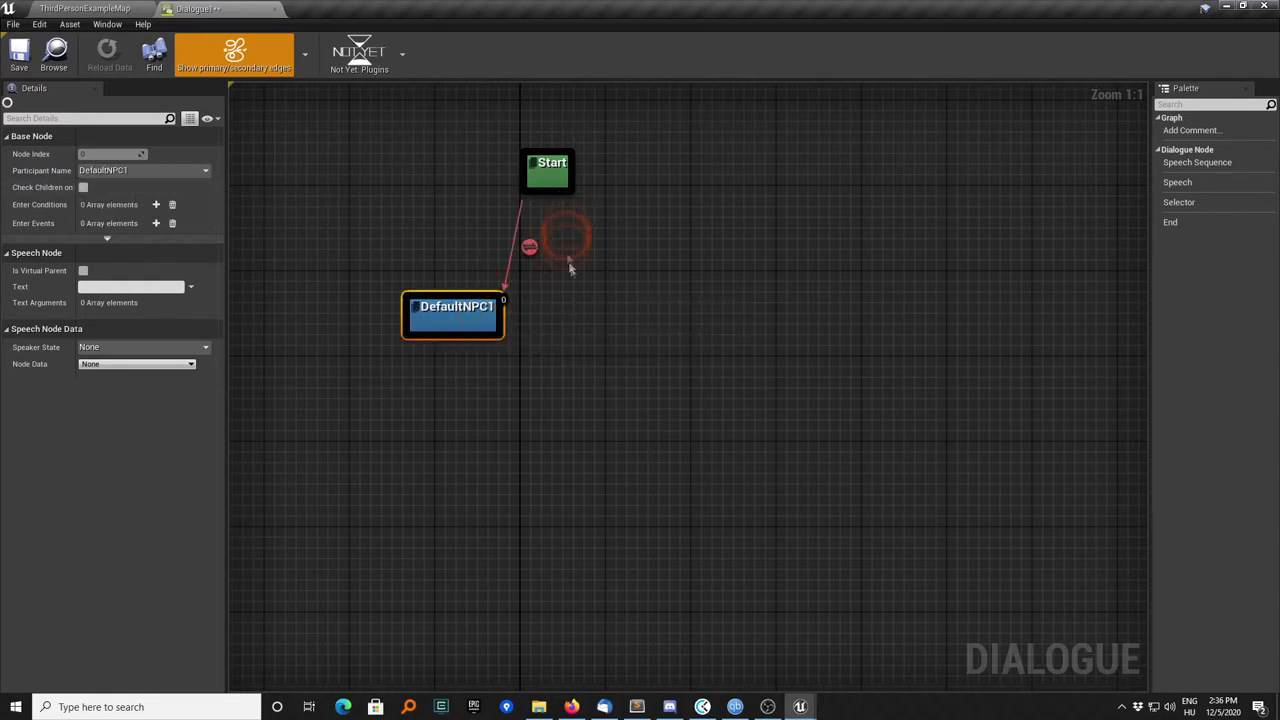
Add a second speech node under Start, then an end node that both speech nodes lead to
{"action": "left_click_drag", "start_coordinate": [548, 193], "coordinate": [572, 292]}
{"action": "left_click", "coordinate": [626, 344]}
{"action": "left_click_drag", "start_coordinate": [580, 338], "coordinate": [580, 413]}
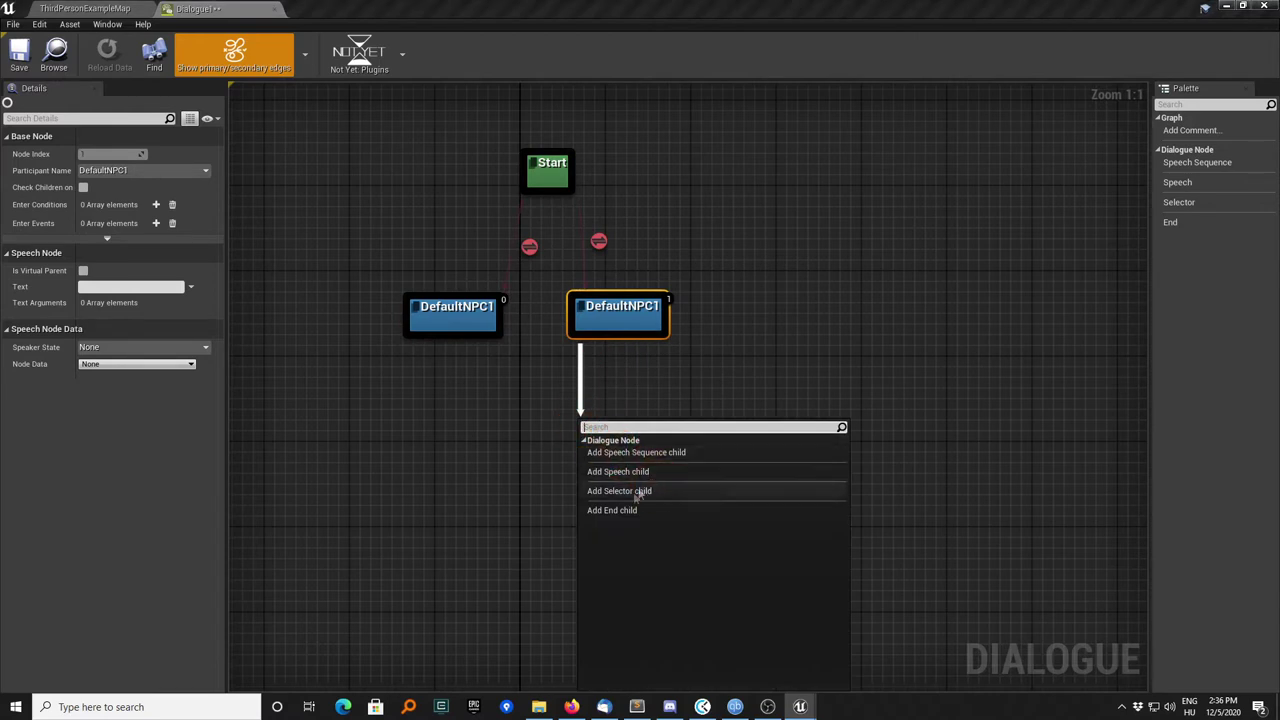
{"action": "left_click", "coordinate": [621, 510]}
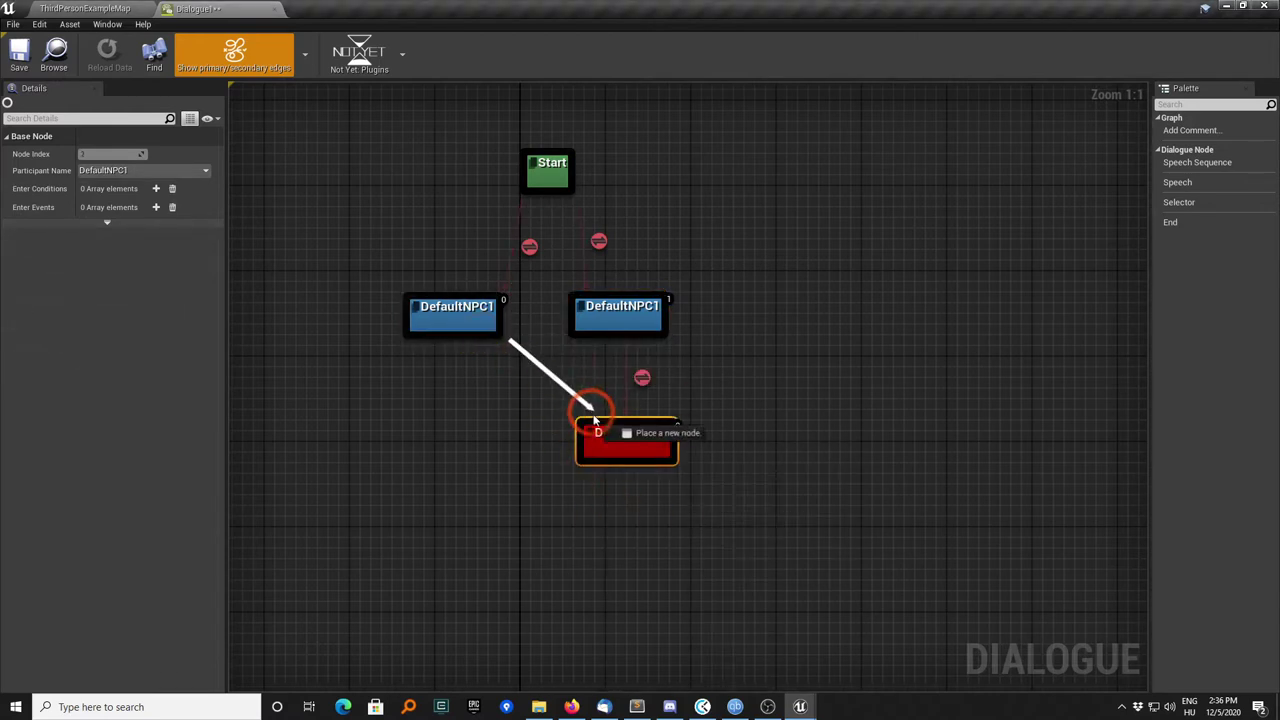
{"action": "left_click_drag", "start_coordinate": [484, 342], "coordinate": [592, 430]}
Set the two speech nodes' text to 'Hello!' and 'Hello Again!'
{"action": "left_click", "coordinate": [450, 338]}
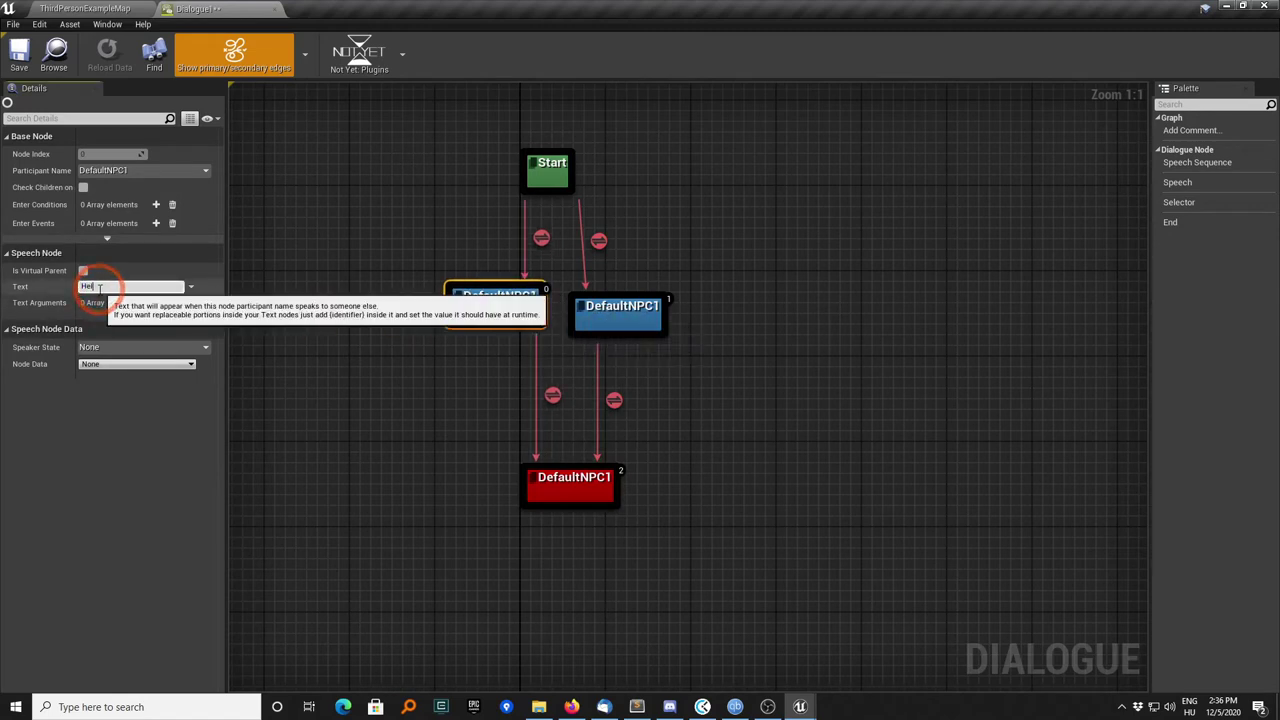
{"action": "left_click_drag", "start_coordinate": [614, 332], "coordinate": [632, 313]}
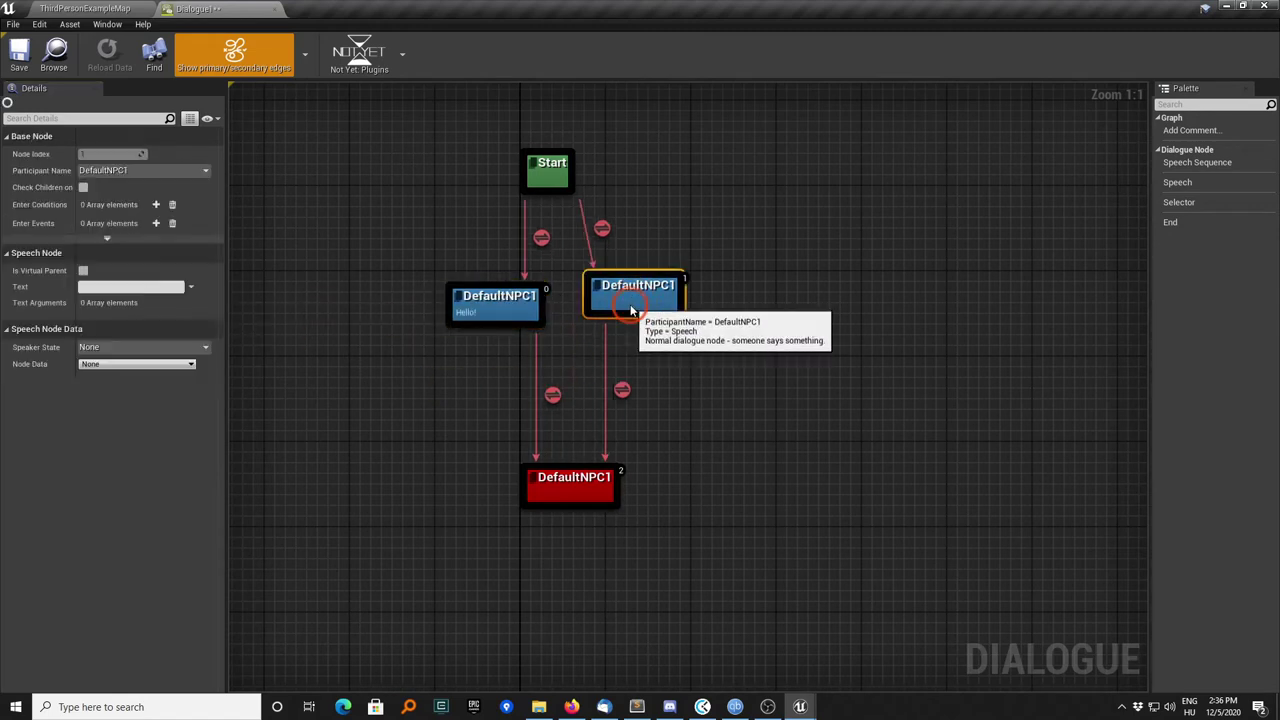
{"action": "left_click", "coordinate": [100, 289]}
{"action": "type", "text": "Hello Again!"}
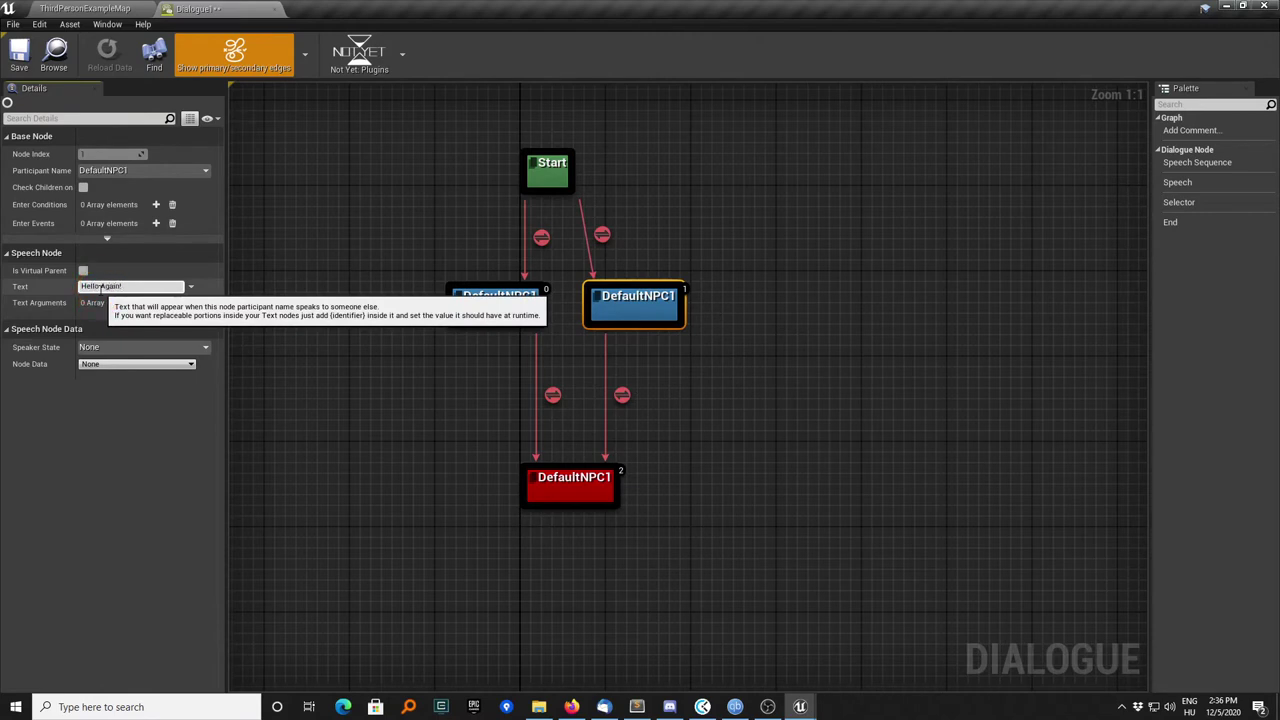
{"action": "key", "text": "Return"}
{"action": "left_click", "coordinate": [449, 428]}
Give Hello! a 'Was node already visited?' enter condition with Long Term Memory, then save and close Dialogue1
{"action": "left_click", "coordinate": [496, 311]}
{"action": "left_click", "coordinate": [155, 204]}
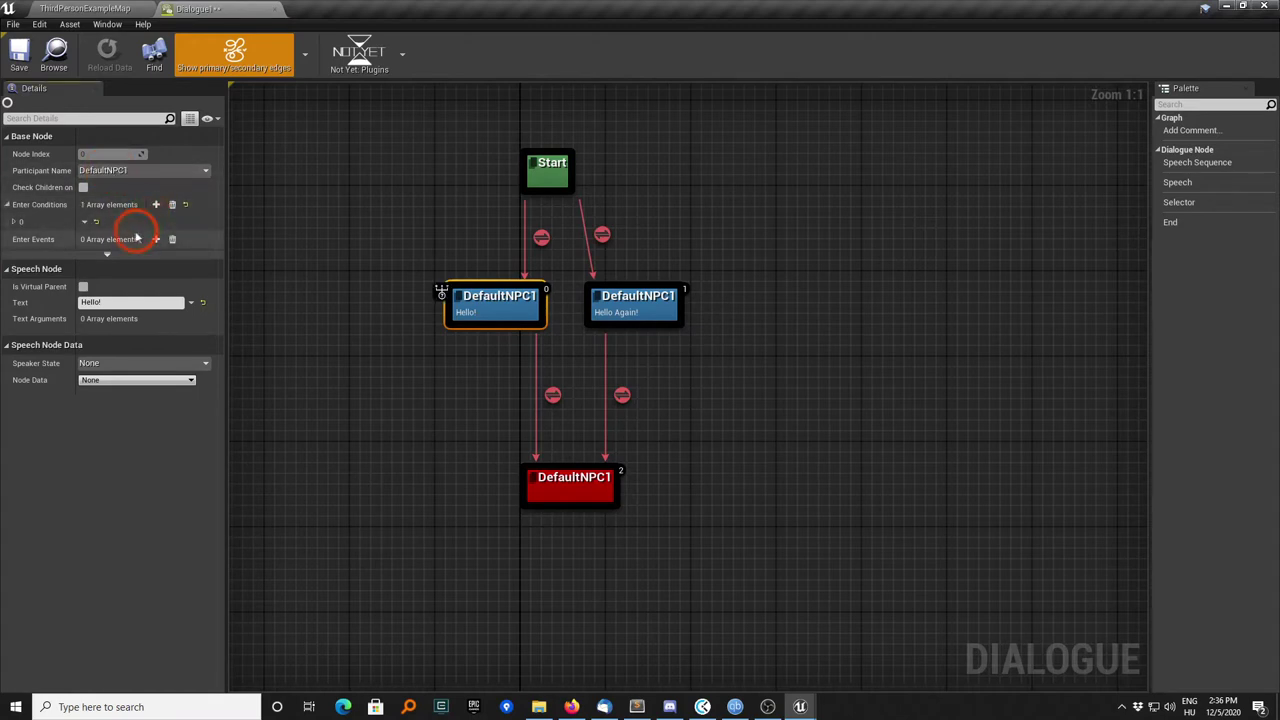
{"action": "left_click", "coordinate": [14, 221]}
{"action": "left_click", "coordinate": [165, 256]}
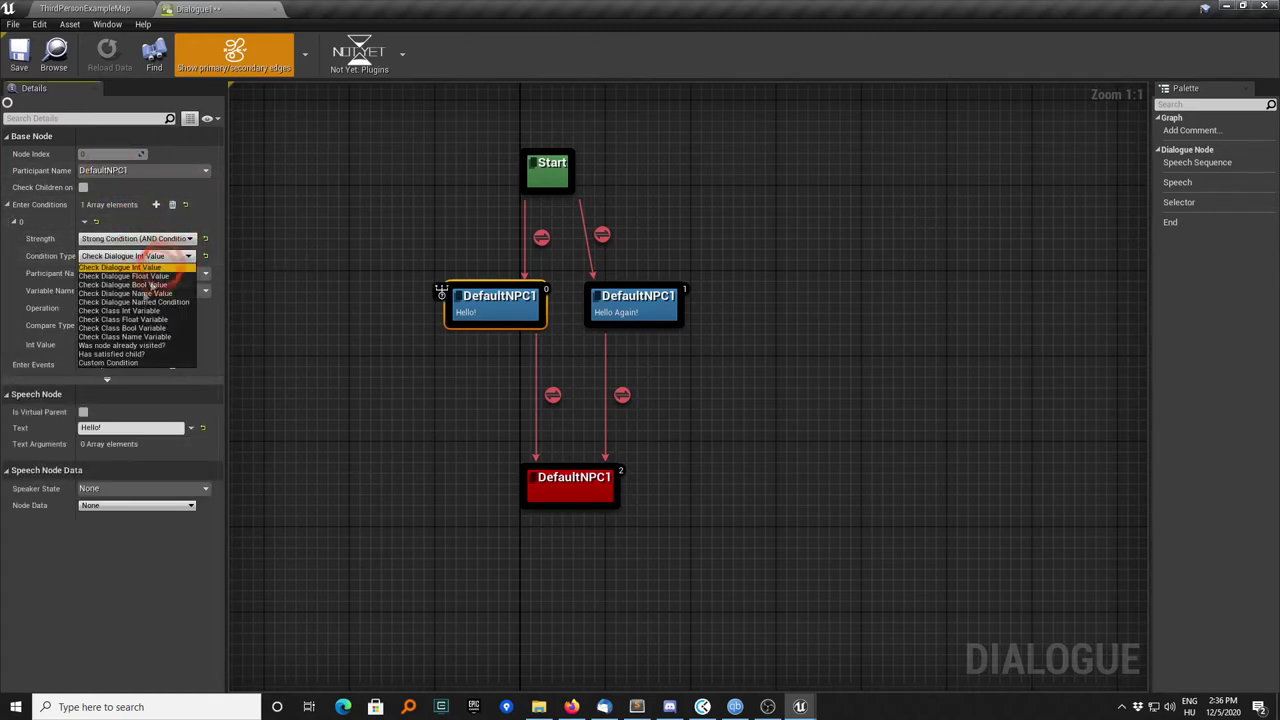
{"action": "left_click", "coordinate": [165, 346]}
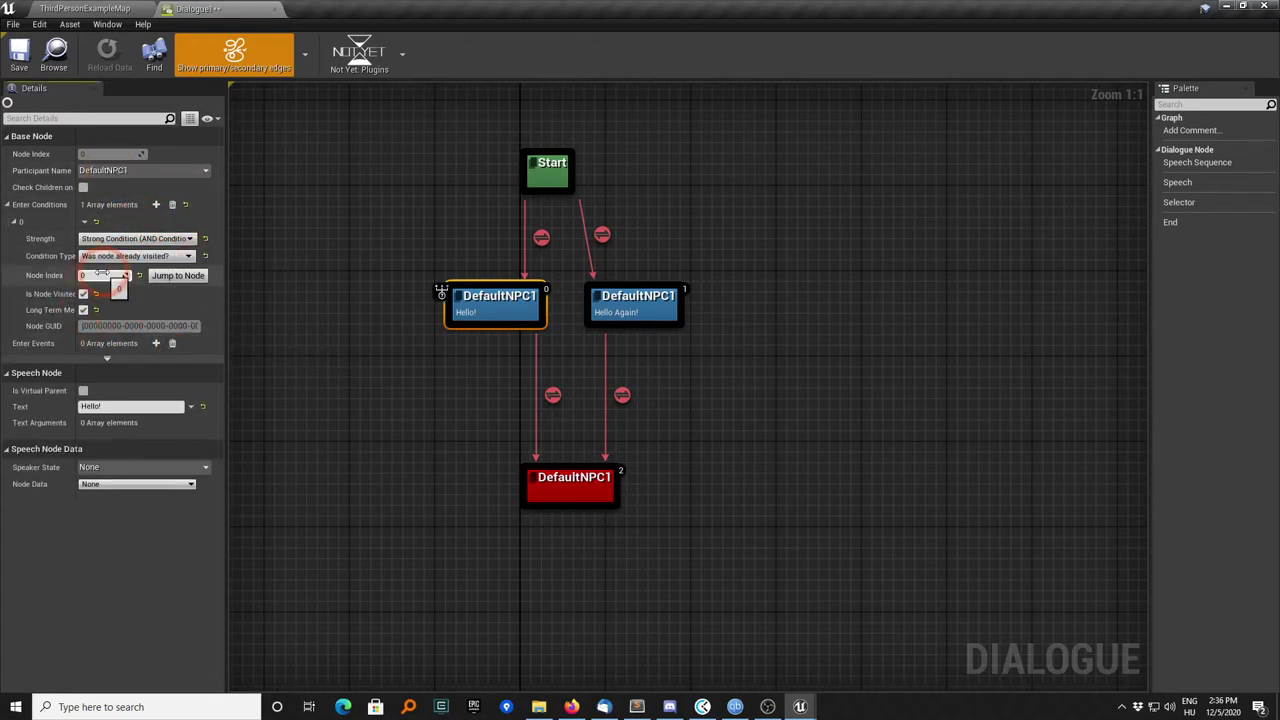
{"action": "right_click_drag", "start_coordinate": [330, 298], "coordinate": [256, 269]}
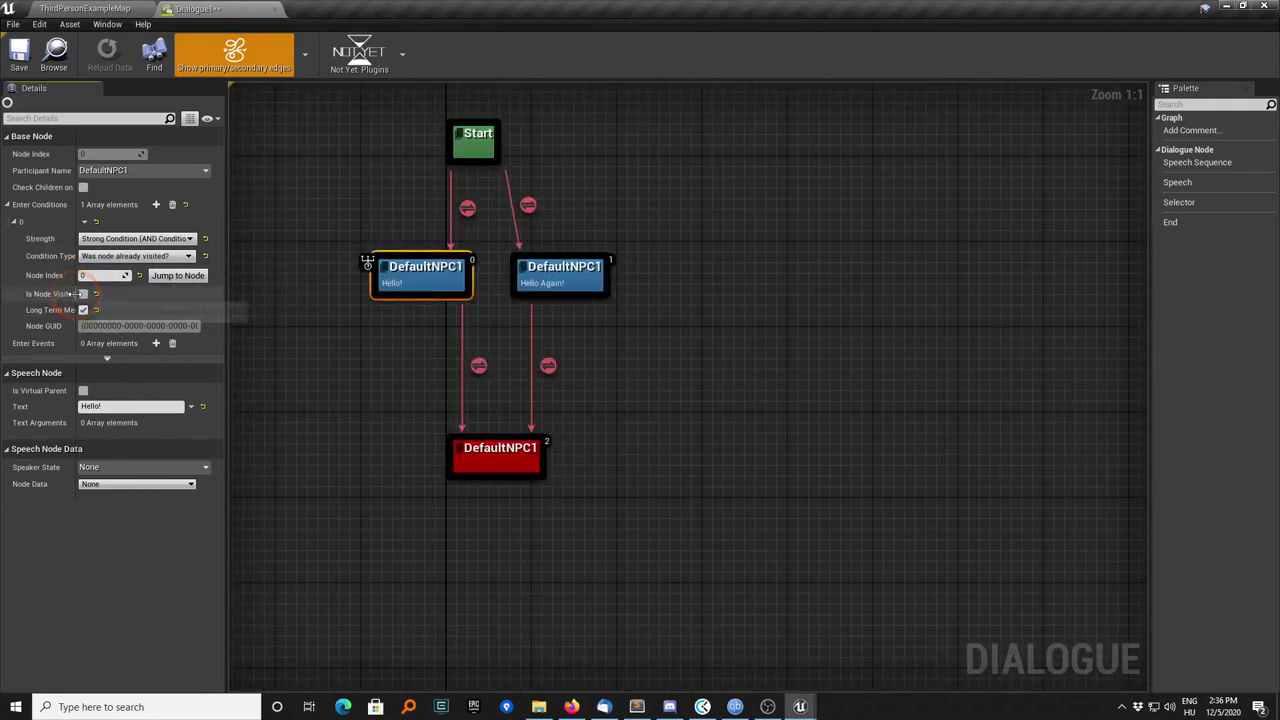
{"action": "left_click", "coordinate": [113, 309]}
{"action": "left_click", "coordinate": [19, 52]}
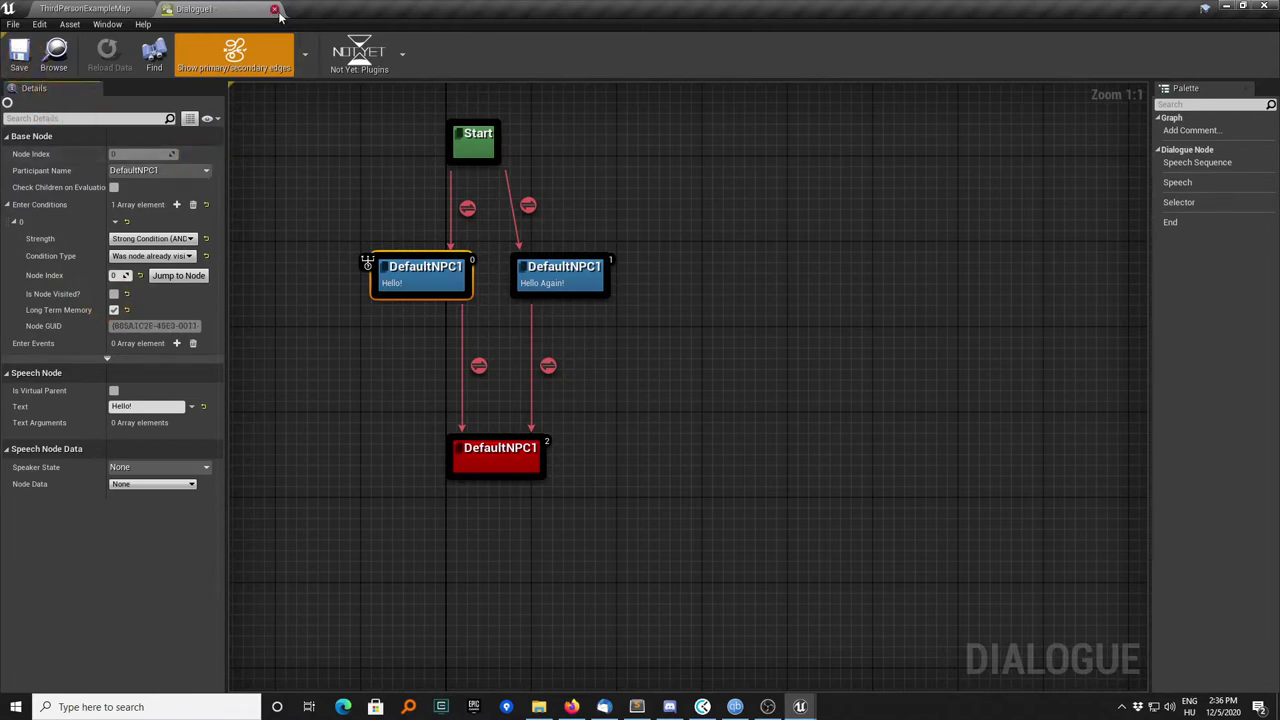
{"action": "left_click", "coordinate": [275, 10]}
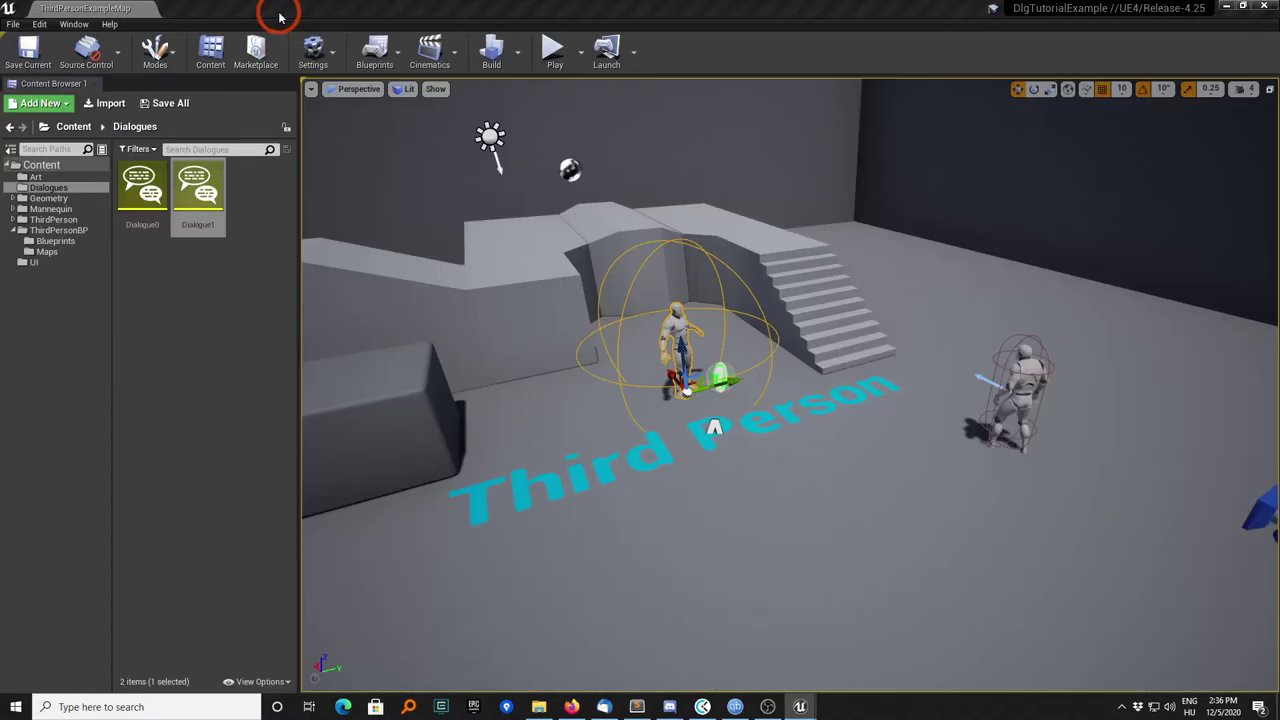
In the NPC blueprint, make DialogueToStart instance editable, compile, and return to the level
{"action": "right_click", "coordinate": [675, 333]}
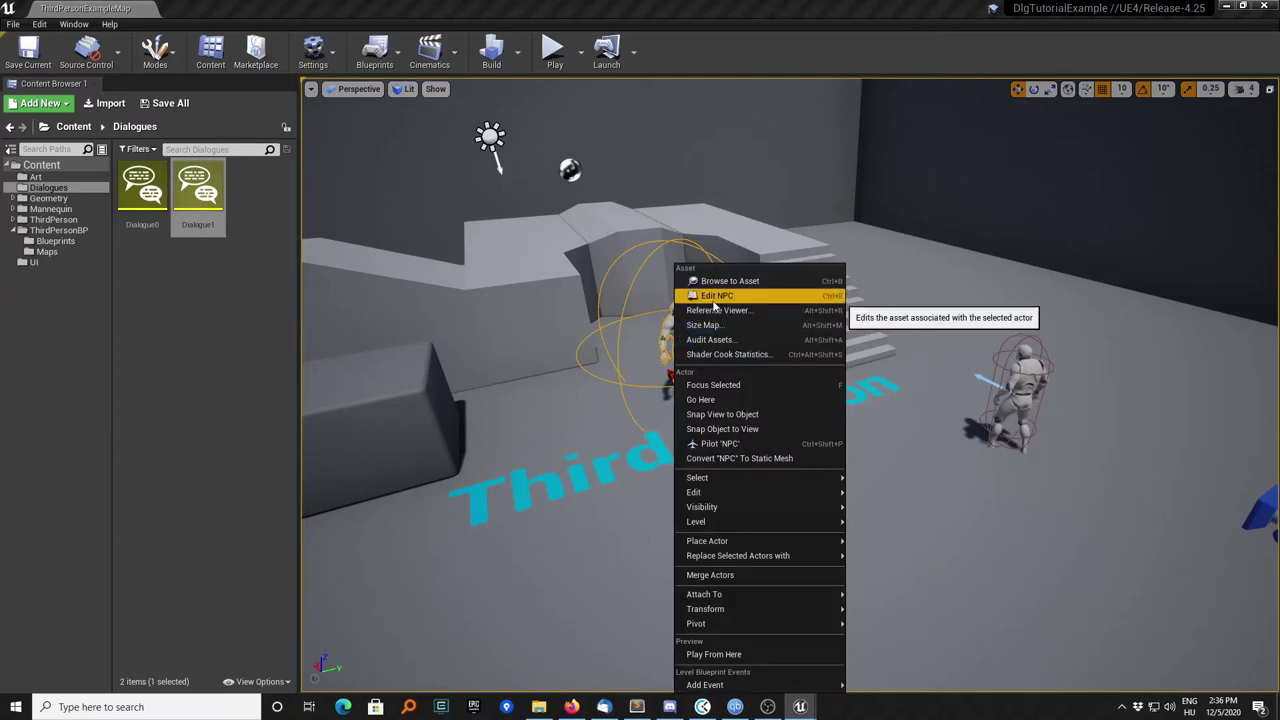
{"action": "left_click", "coordinate": [714, 296]}
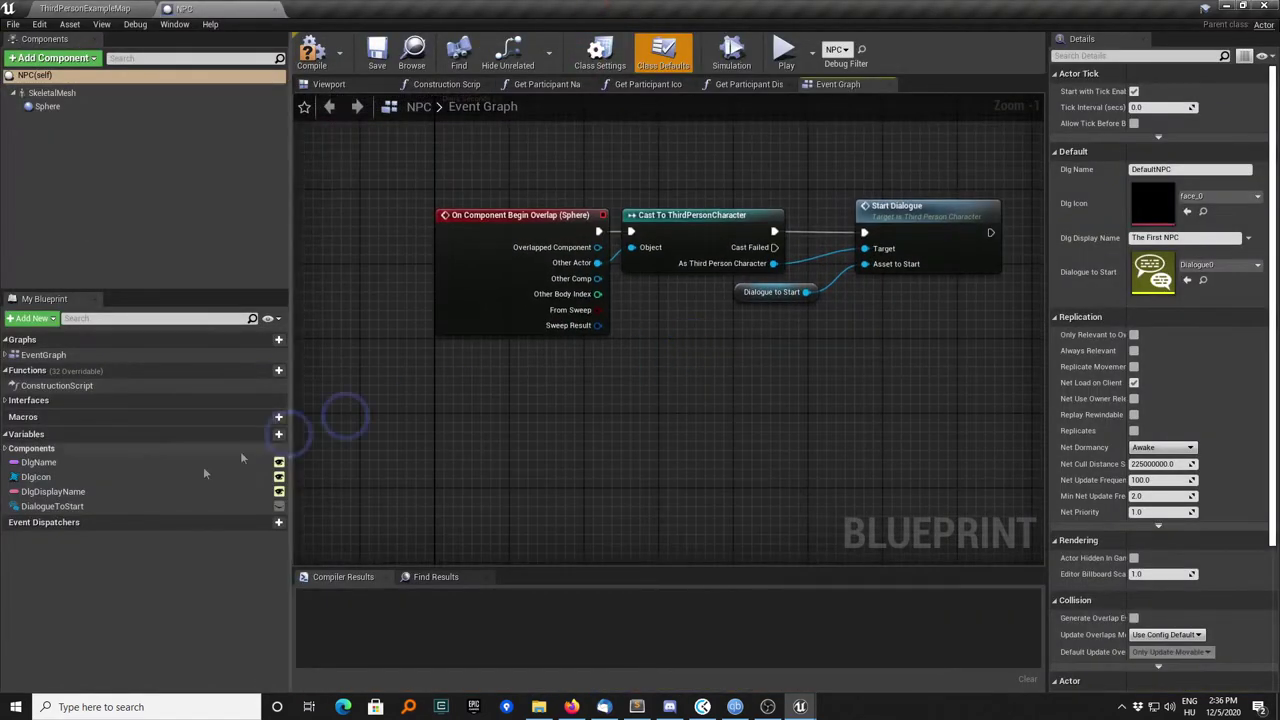
{"action": "left_click", "coordinate": [258, 506]}
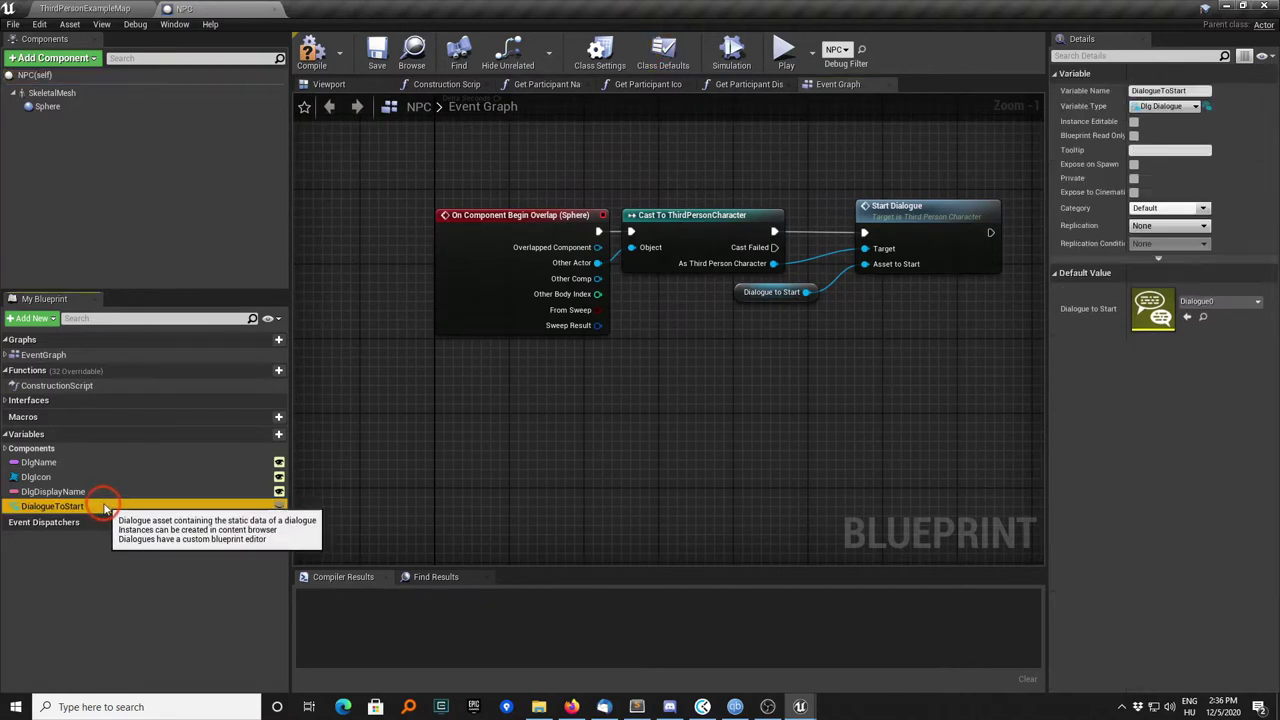
{"action": "left_click", "coordinate": [279, 506]}
{"action": "left_click", "coordinate": [312, 56]}
{"action": "left_click", "coordinate": [73, 8]}
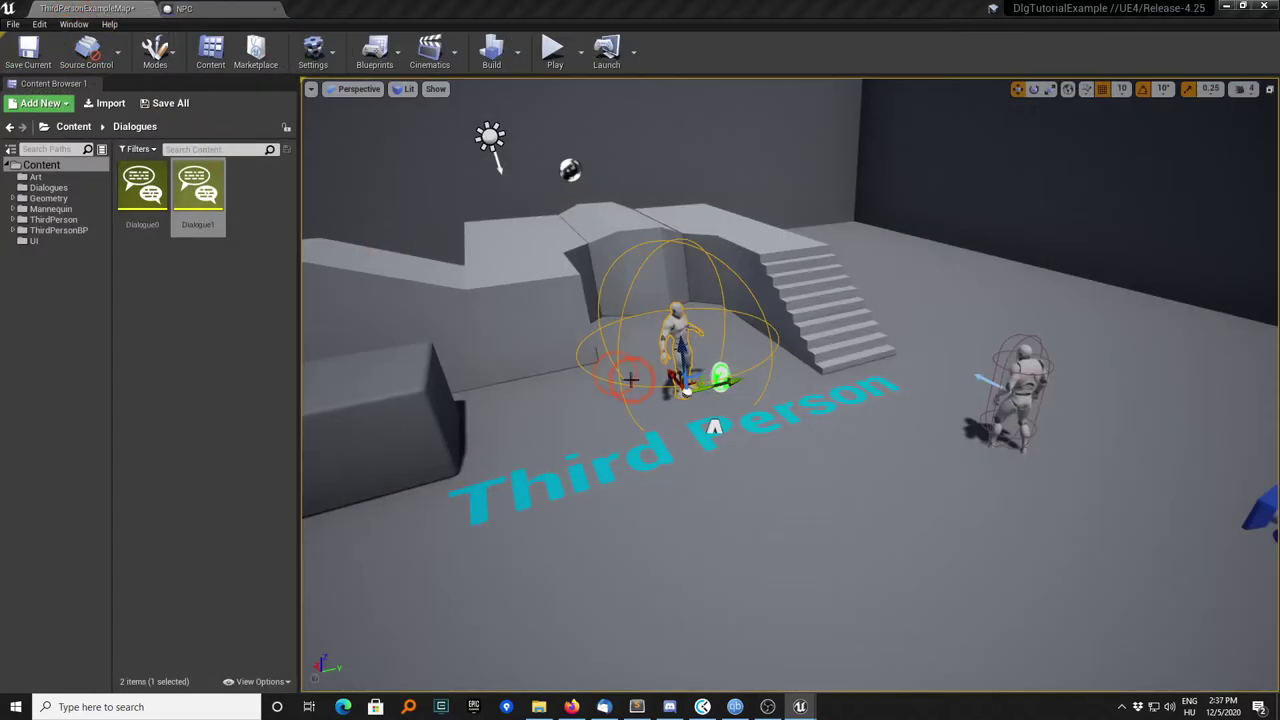
Move the NPC next to the wall and rotate it to face the camera
{"action": "right_click_drag", "start_coordinate": [386, 234], "coordinate": [329, 409]}
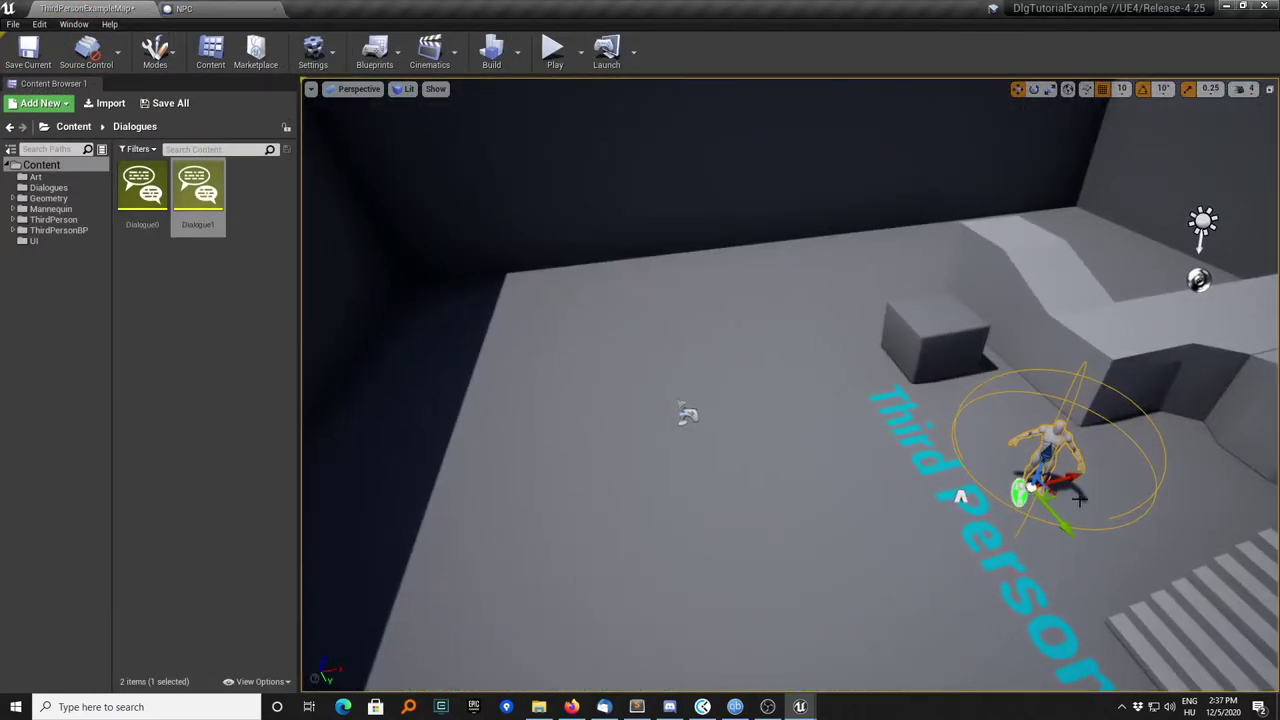
{"action": "left_click_drag", "start_coordinate": [1057, 493], "coordinate": [455, 345]}
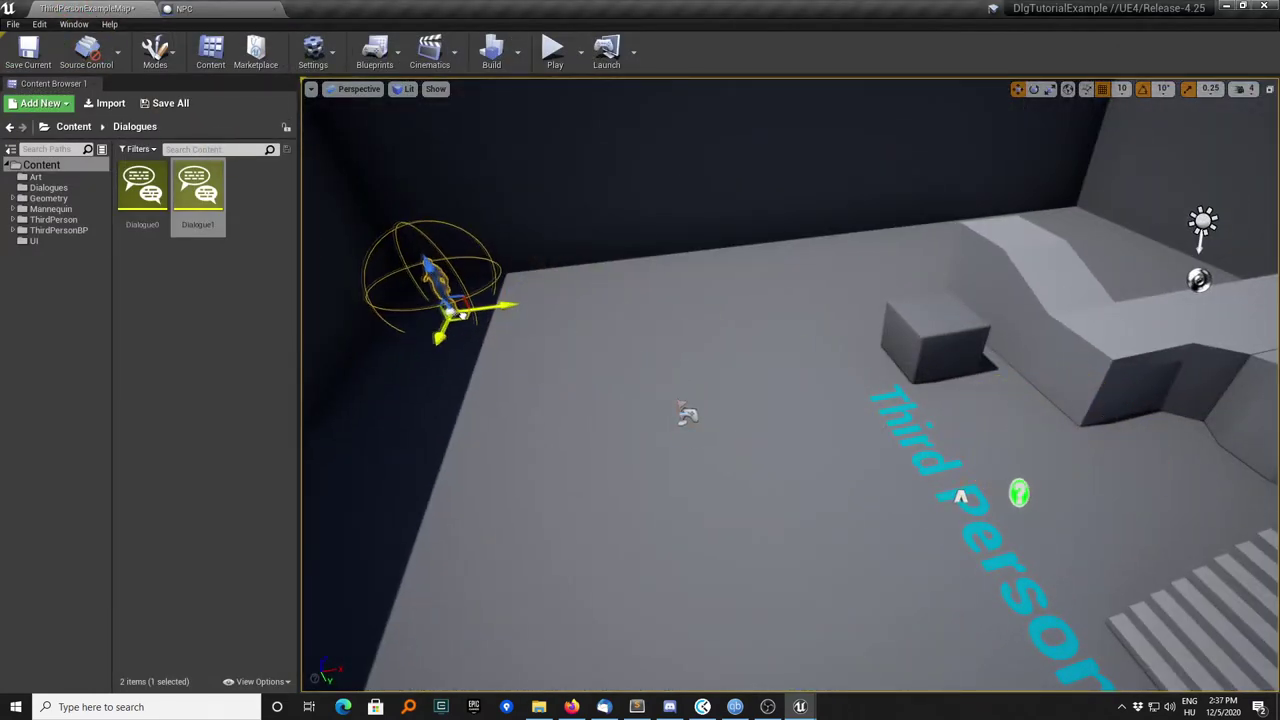
{"action": "key", "text": "f"}
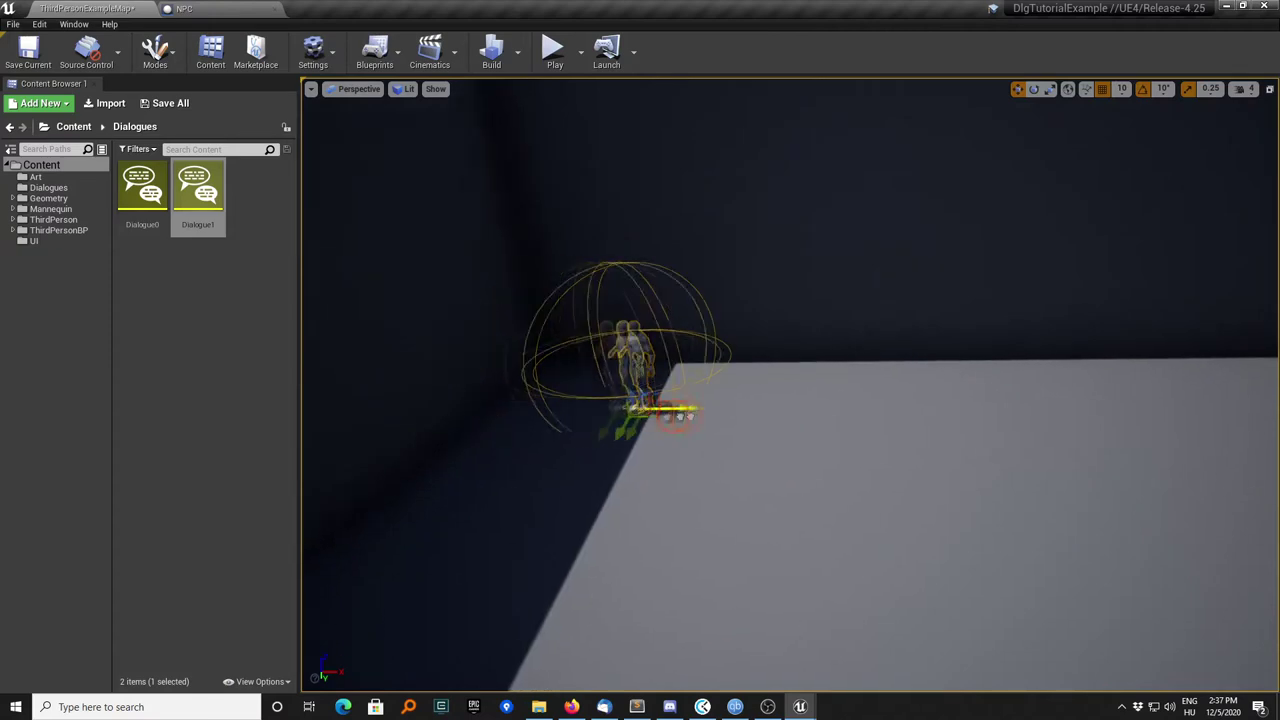
{"action": "key", "text": "e"}
{"action": "left_click_drag", "start_coordinate": [670, 444], "coordinate": [791, 426]}
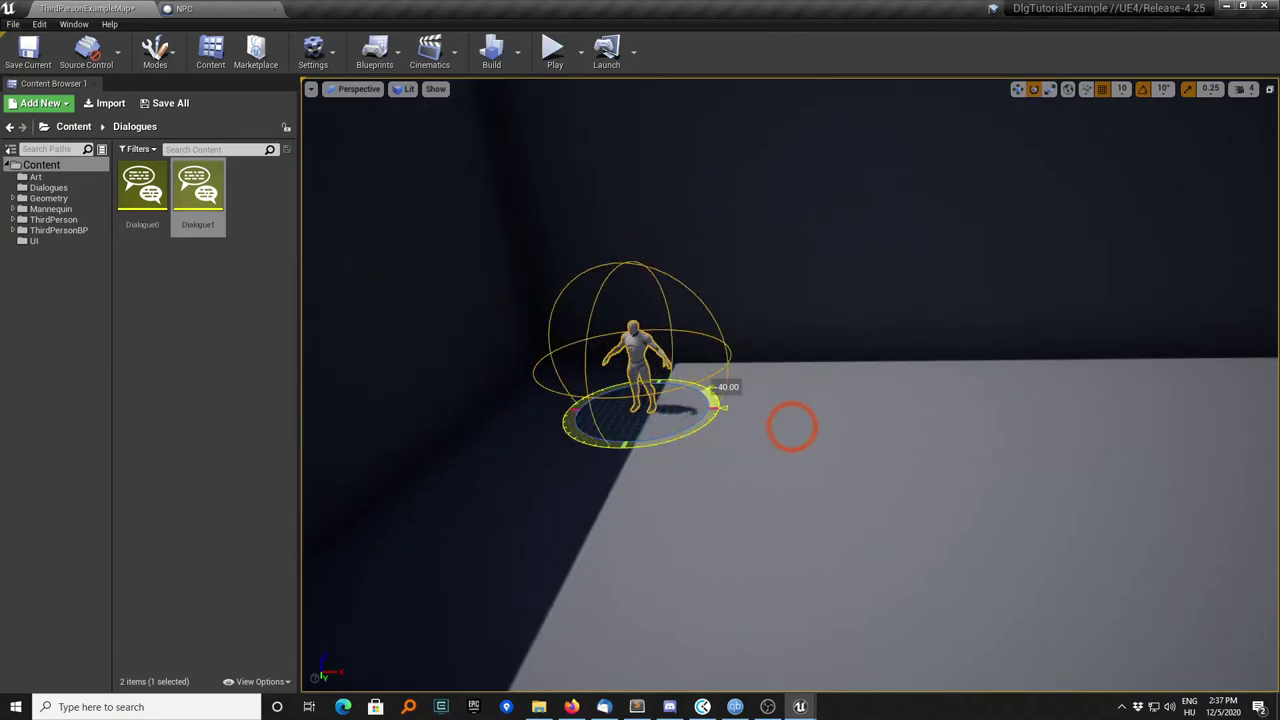
Alt-drag the NPC along X to create the duplicate NPC2 on its right
{"action": "key", "text": "w"}
{"action": "left_click_drag", "start_coordinate": [686, 418], "coordinate": [909, 438], "text": "alt"}
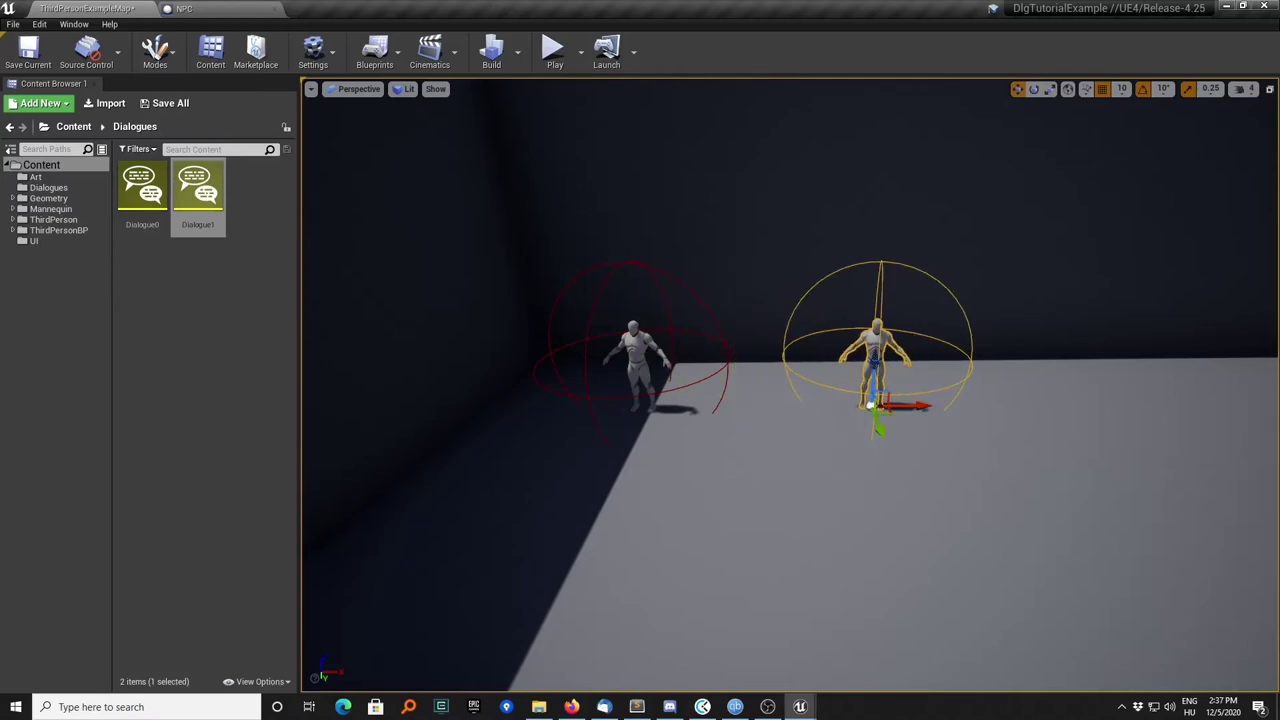
{"action": "key", "text": "F4"}
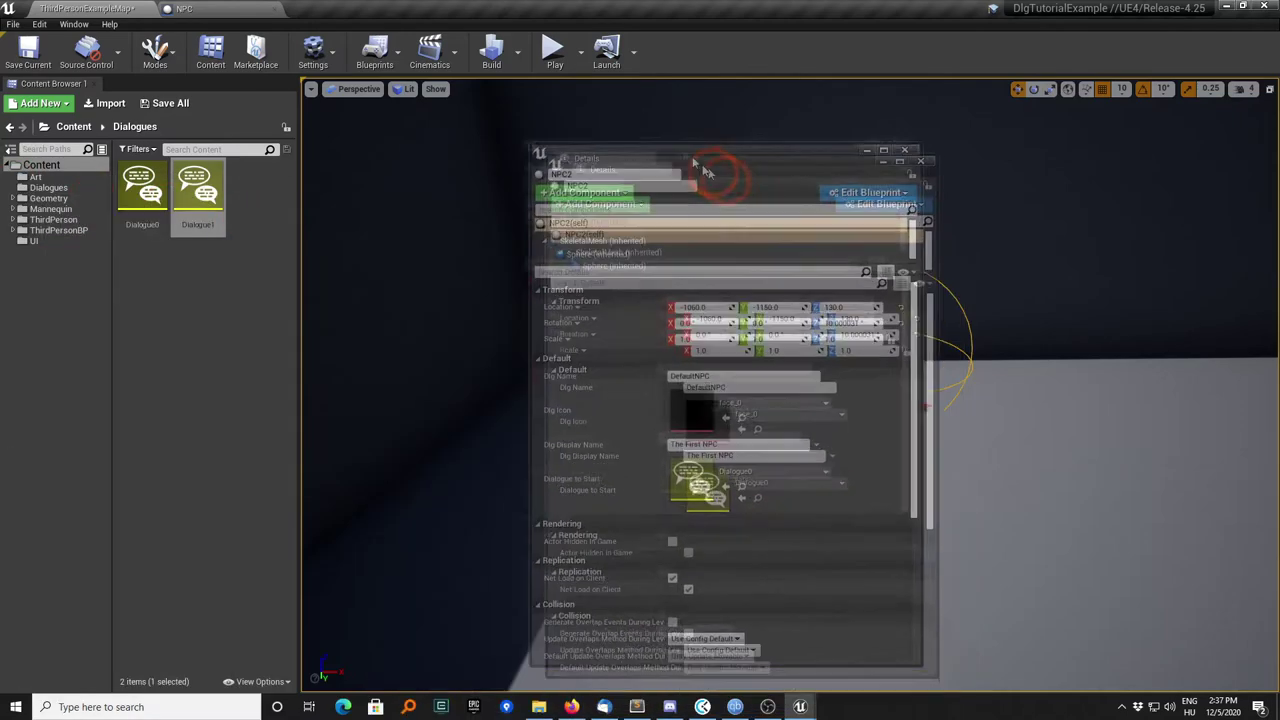
Set NPC2's Dlg Name to DefaultNPC1, checking Dialogue1's speaker name
{"action": "left_click_drag", "start_coordinate": [600, 106], "coordinate": [509, 101]}
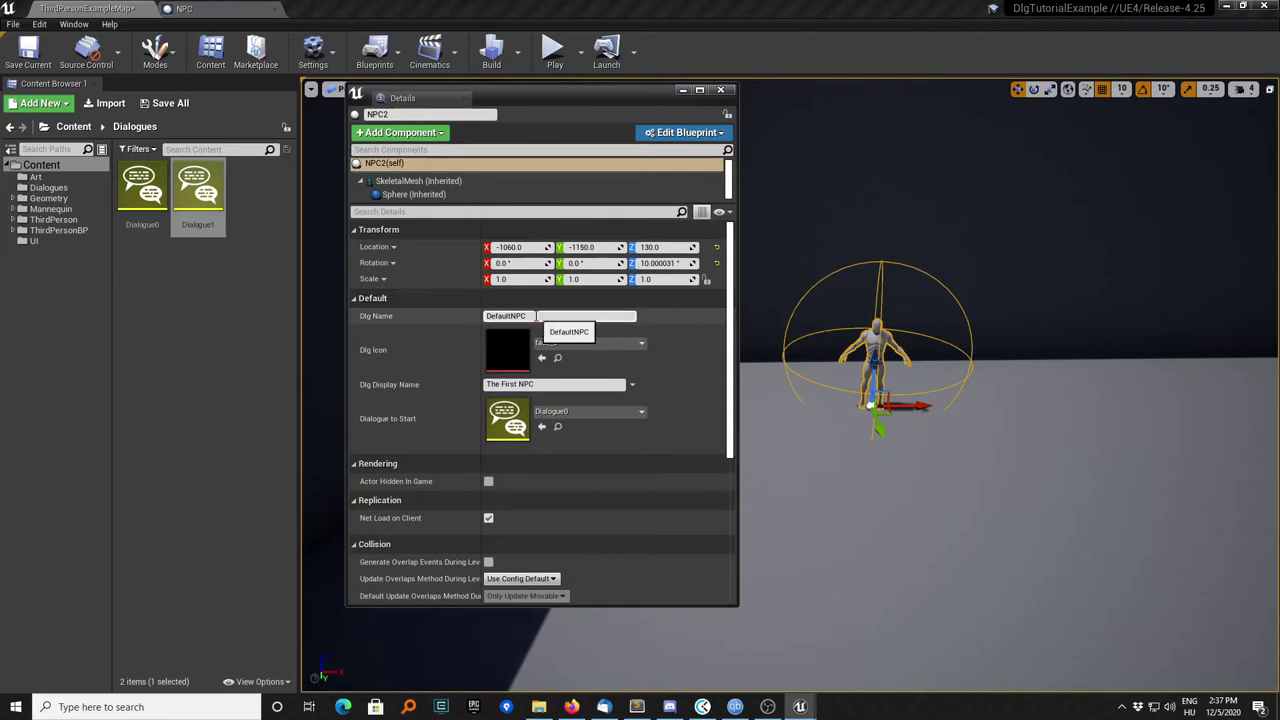
{"action": "left_click", "coordinate": [560, 316]}
{"action": "double_click", "coordinate": [197, 179]}
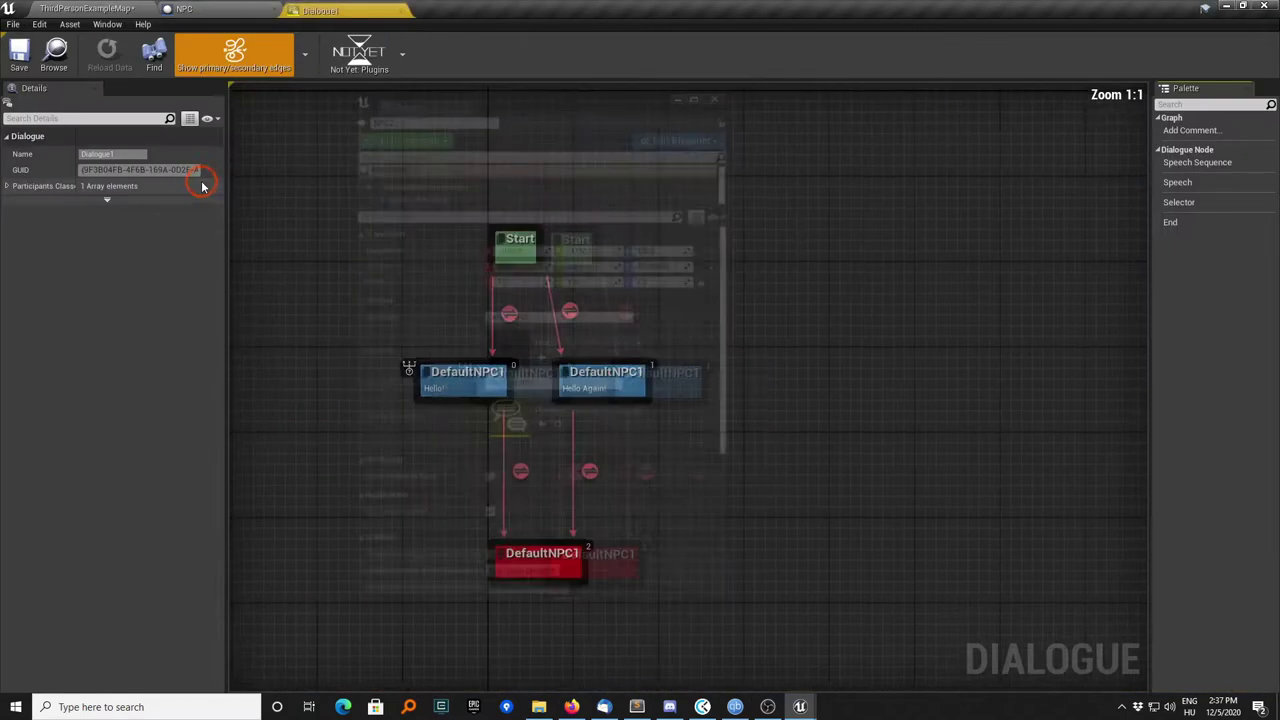
{"action": "left_click", "coordinate": [218, 9]}
{"action": "left_click", "coordinate": [85, 8]}
{"action": "left_click", "coordinate": [535, 326]}
{"action": "left_click", "coordinate": [390, 345]}
Set NPC2's Dialogue to Start to Dialogue1 and its display name to 'The Second NPC'
{"action": "left_click", "coordinate": [541, 426]}
{"action": "left_click", "coordinate": [400, 420]}
{"action": "double_click", "coordinate": [509, 384]}
{"action": "left_click", "coordinate": [643, 345]}
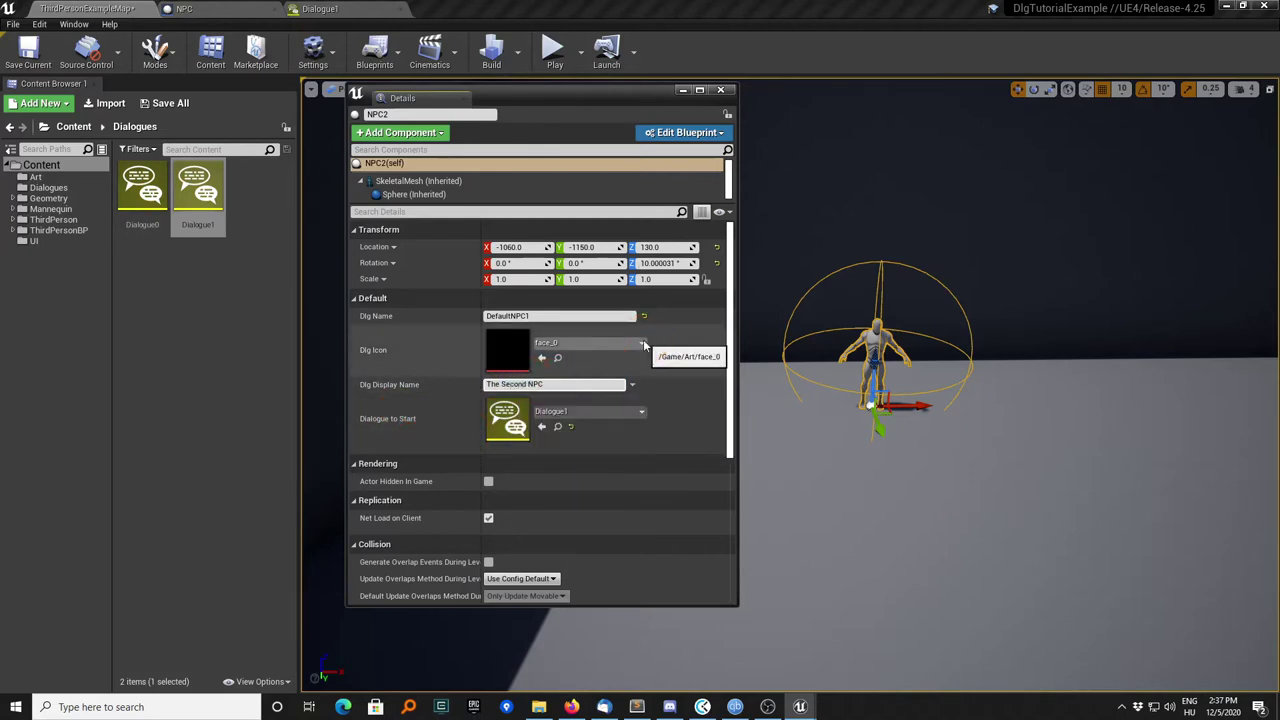
{"action": "left_click", "coordinate": [587, 148]}
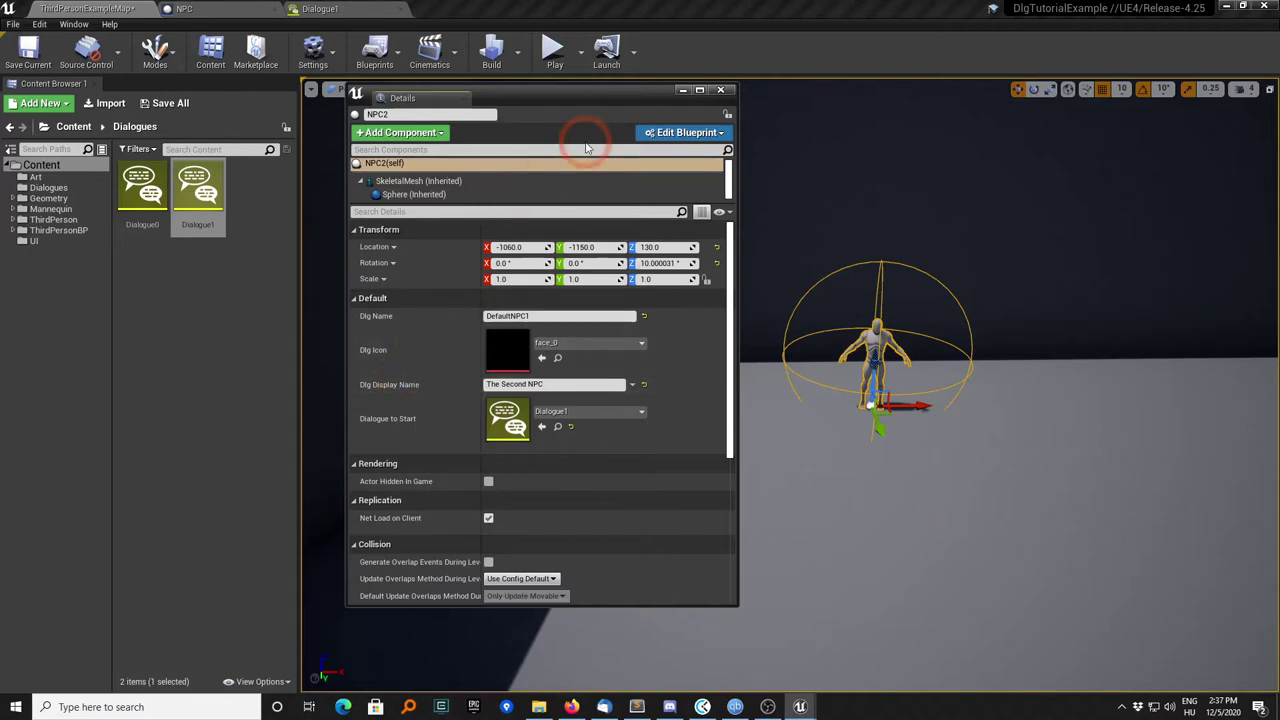
{"action": "left_click", "coordinate": [720, 90]}
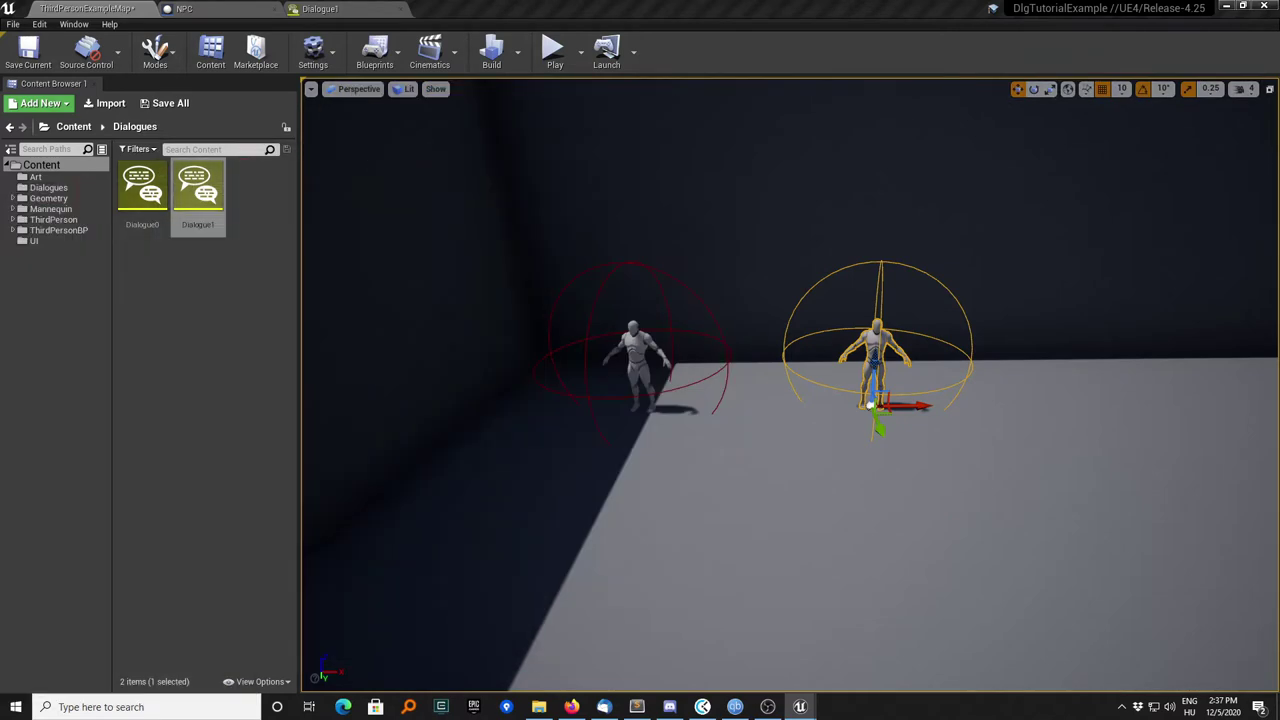
{"action": "right_click_drag", "start_coordinate": [780, 434], "coordinate": [790, 520]}
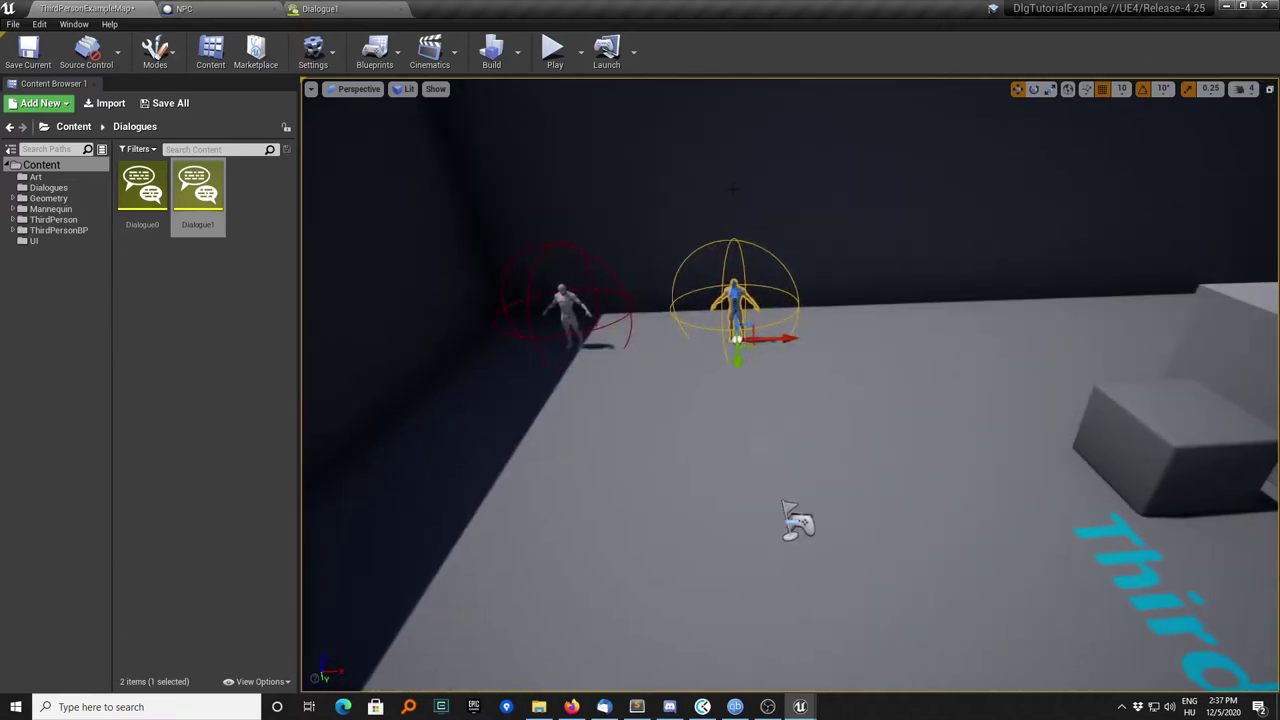
{"action": "left_click", "coordinate": [555, 55]}
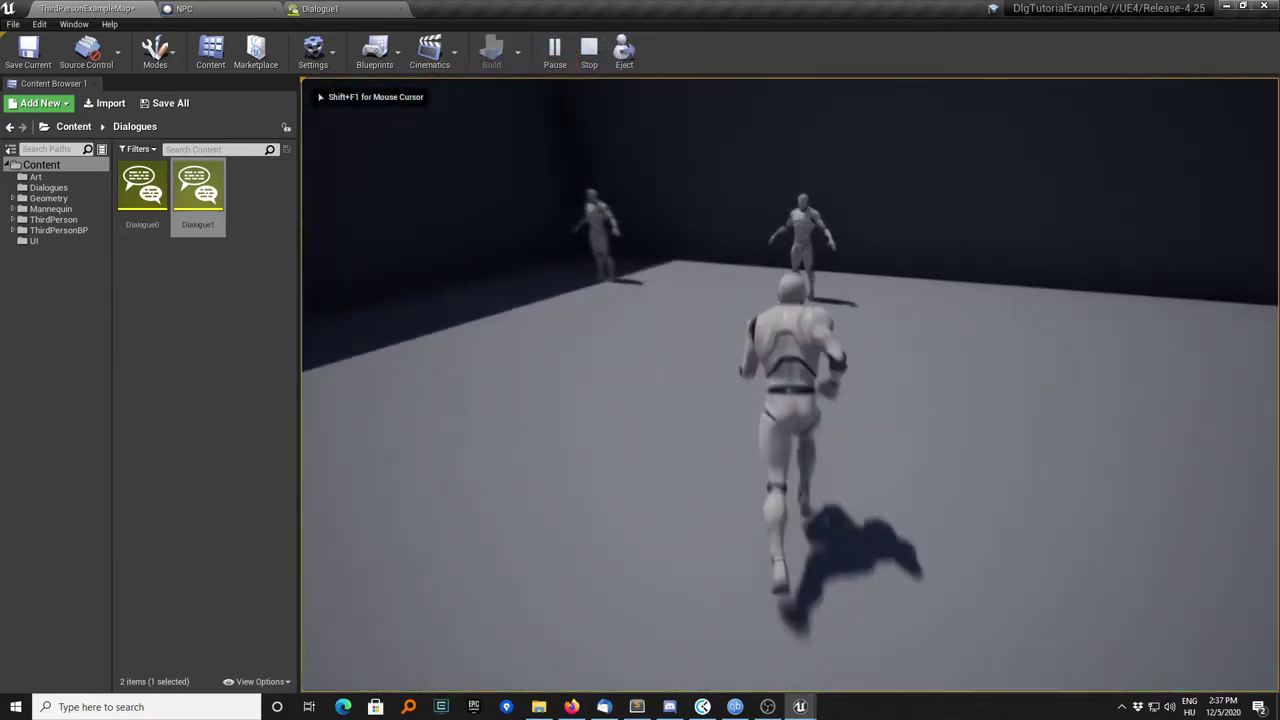
{"action": "key", "text": "e"}
{"action": "left_click", "coordinate": [380, 514]}
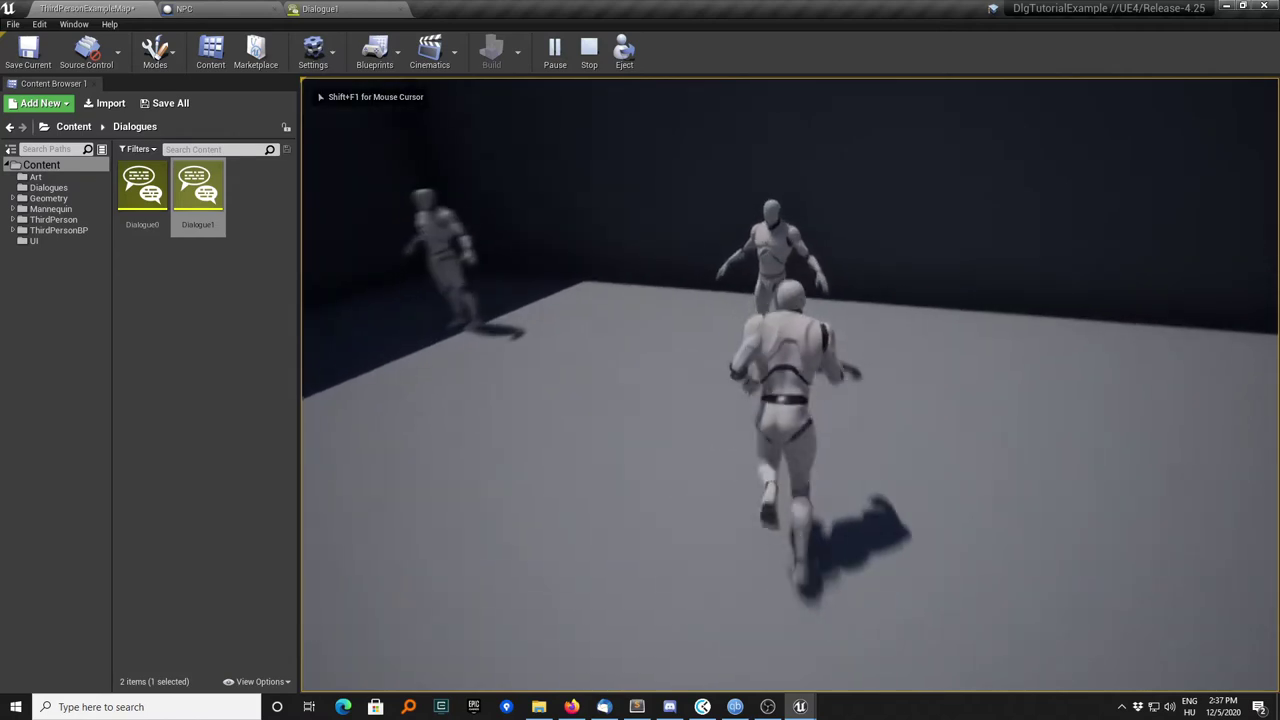
{"action": "key", "text": "e"}
{"action": "left_click", "coordinate": [380, 516]}
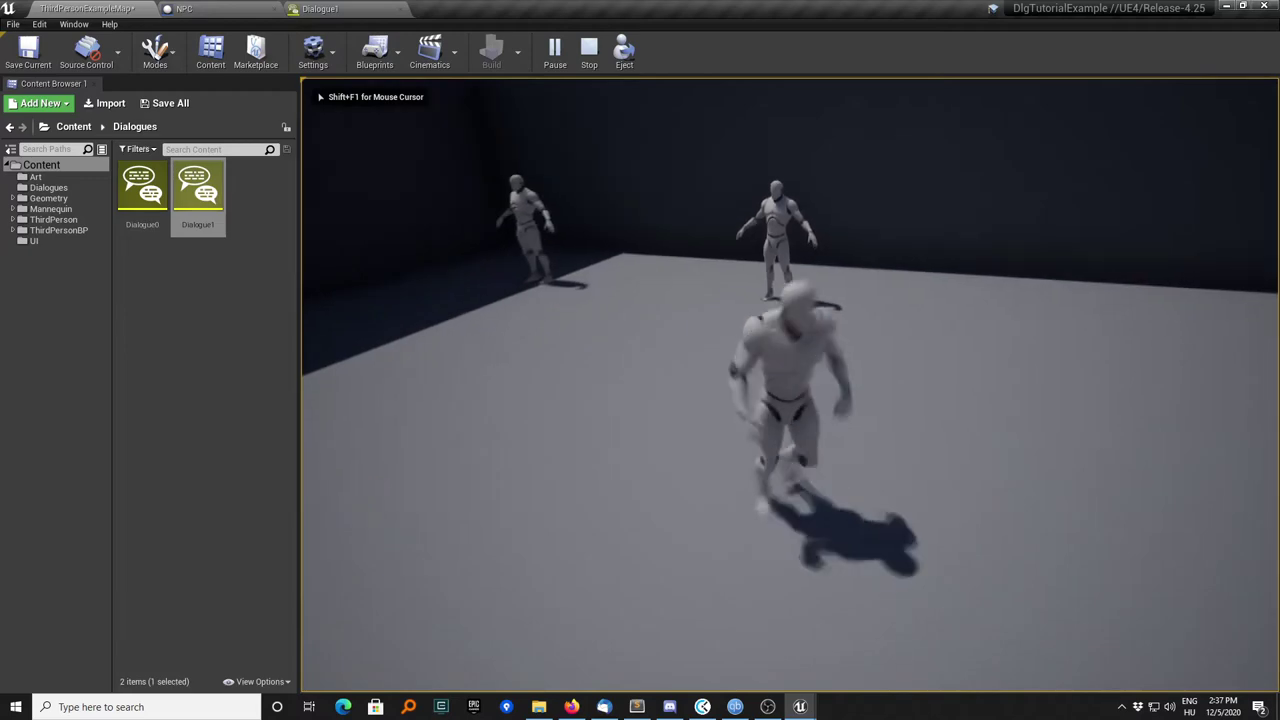
{"action": "key", "text": "e"}
{"action": "left_click", "coordinate": [380, 514]}
{"action": "key", "text": "Escape"}
{"action": "left_click", "coordinate": [554, 50]}
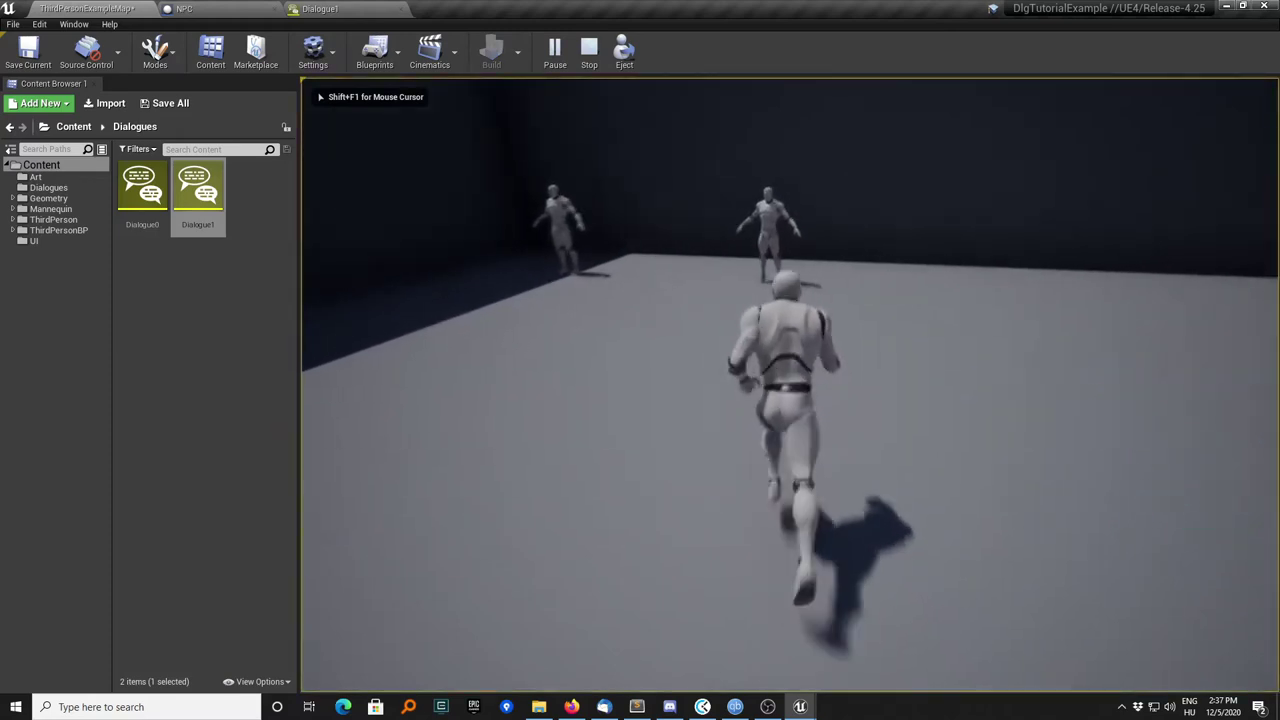
{"action": "key", "text": "e"}
{"action": "left_click", "coordinate": [378, 514]}
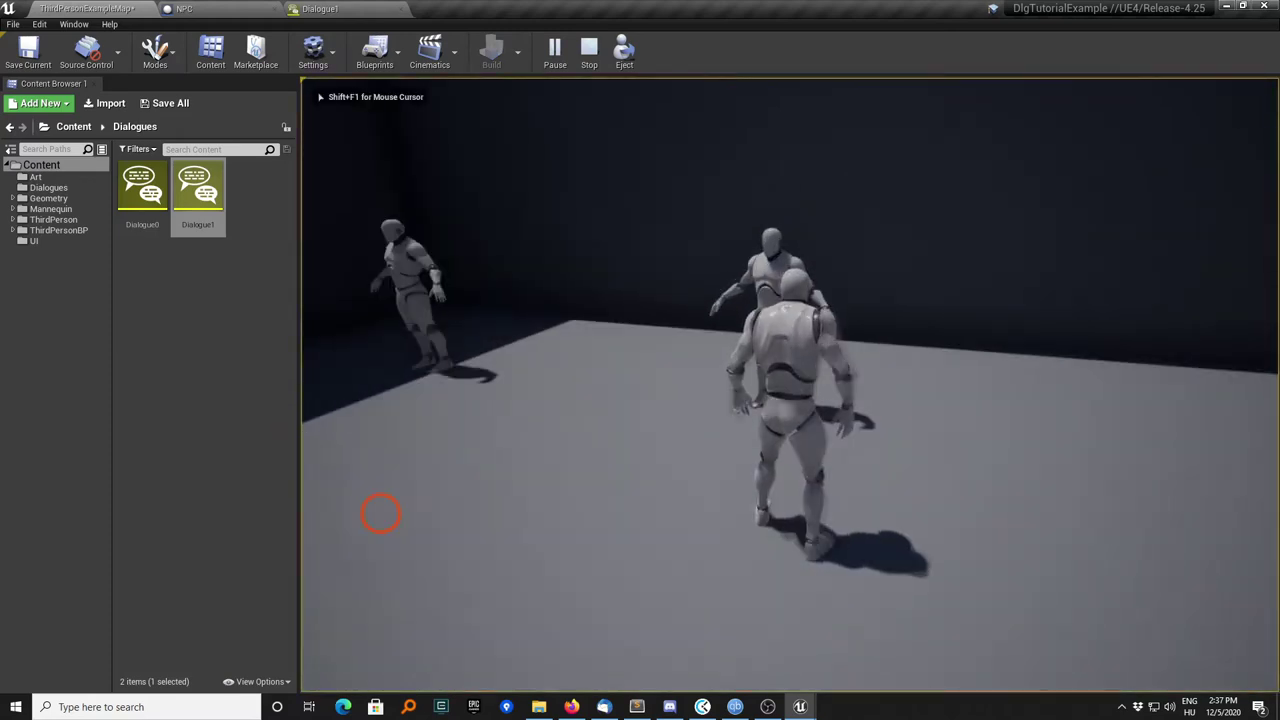
{"action": "key", "text": "e"}
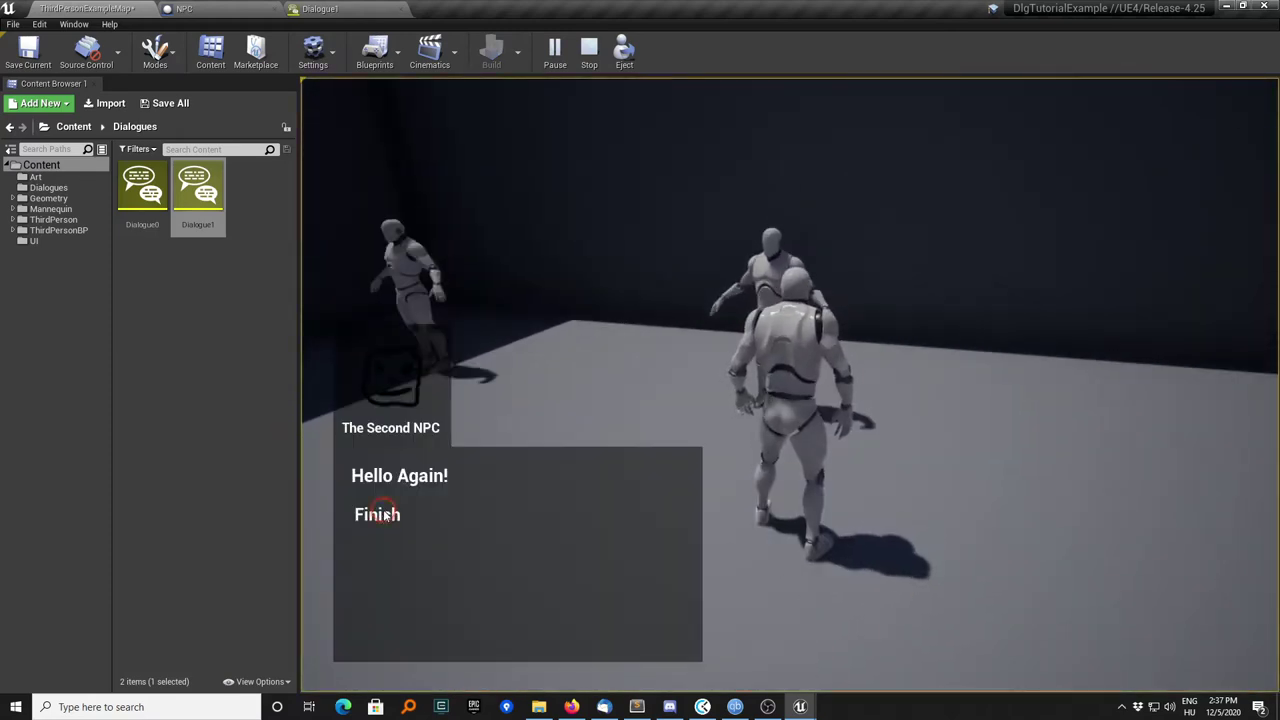
{"action": "left_click", "coordinate": [384, 514]}
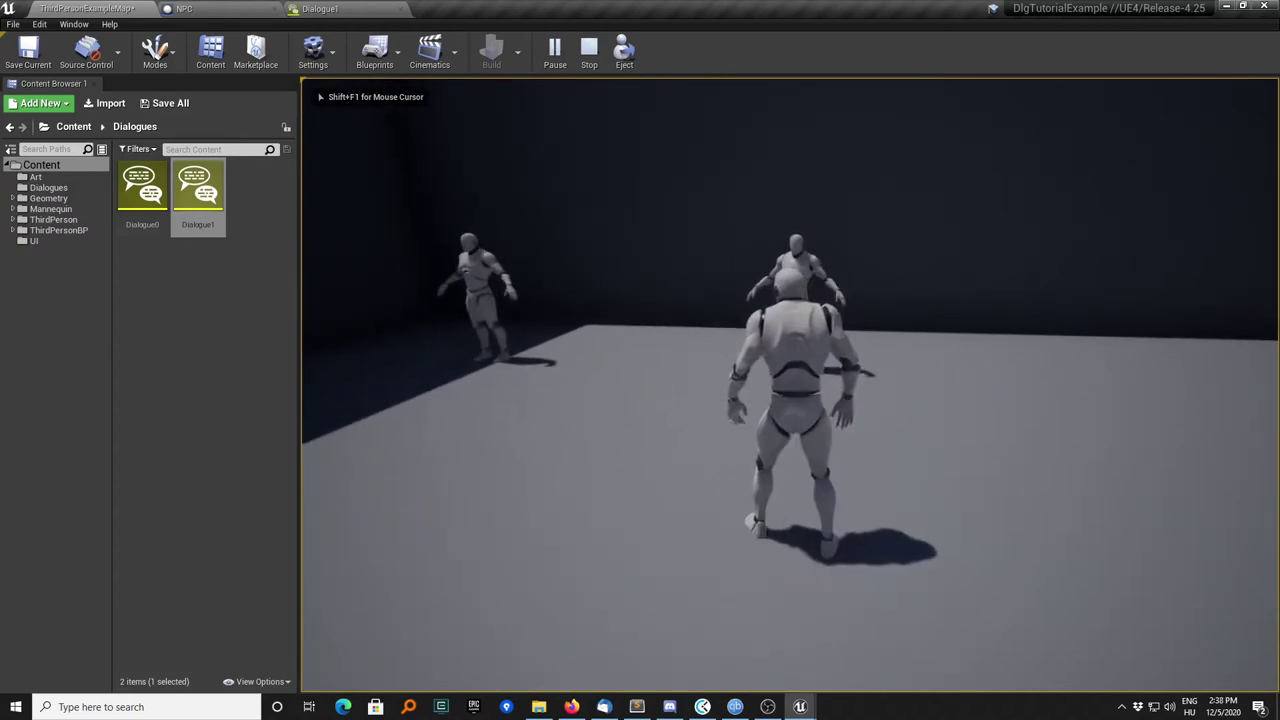
{"action": "key", "text": "Escape"}
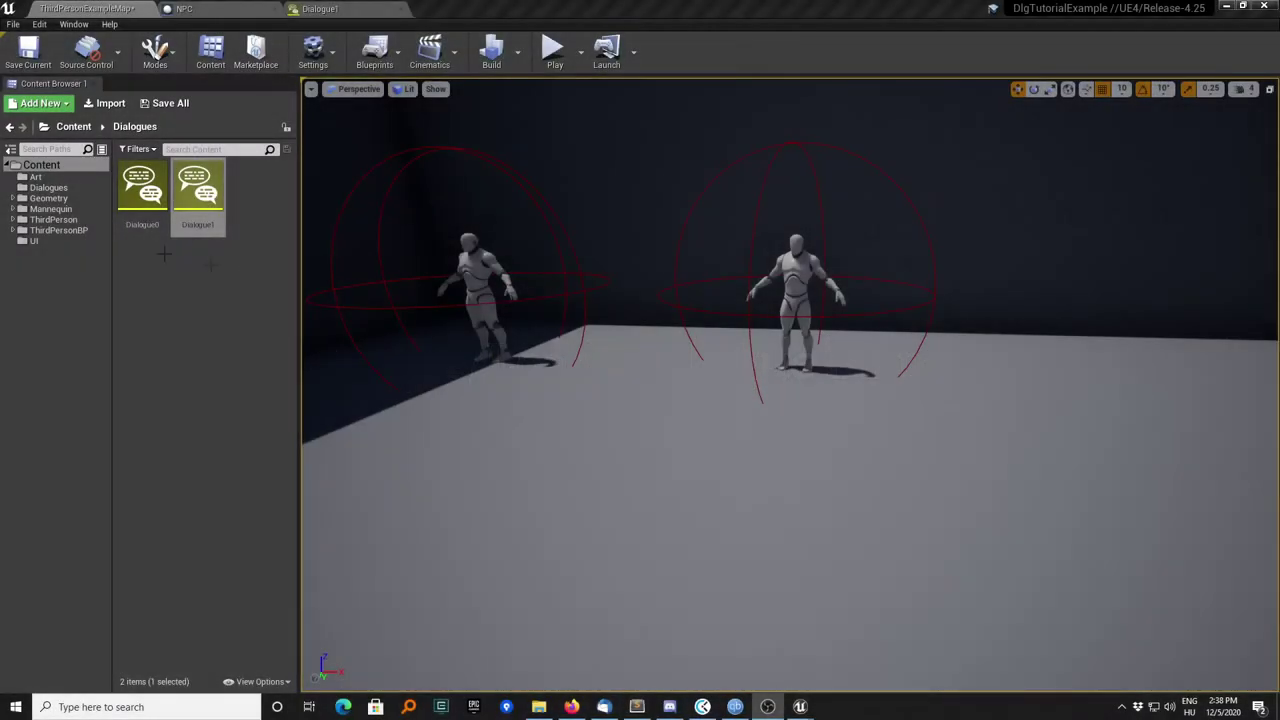
Start a new Blueprint Class in the ThirdPersonBP/Blueprints folder
{"action": "left_click", "coordinate": [70, 232]}
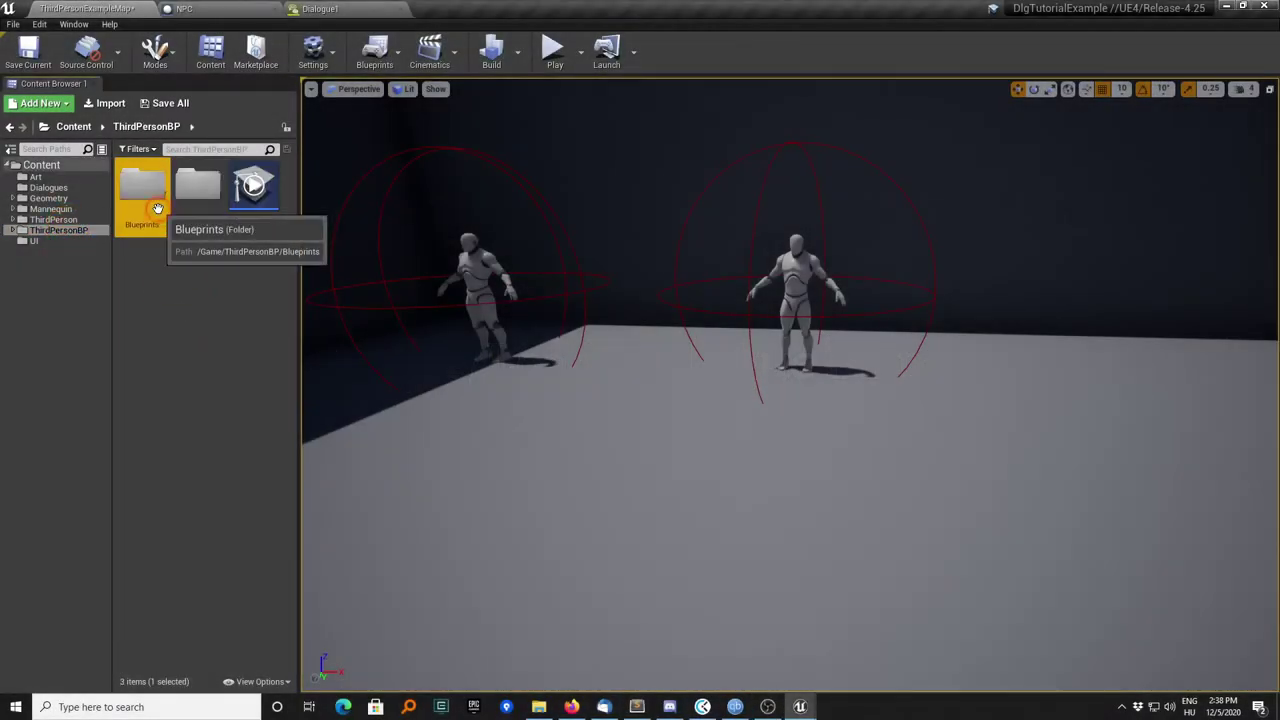
{"action": "double_click", "coordinate": [140, 190]}
{"action": "left_click", "coordinate": [185, 313]}
{"action": "right_click", "coordinate": [151, 269]}
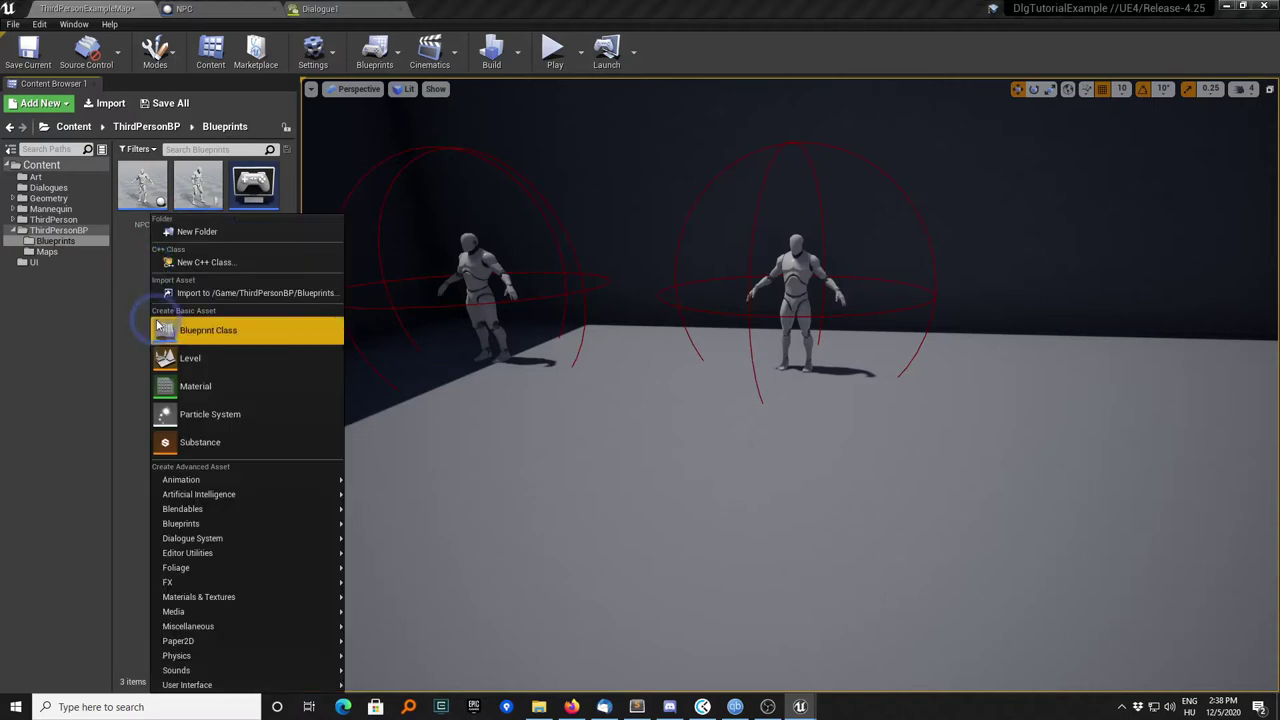
{"action": "mouse_move", "coordinate": [245, 528]}
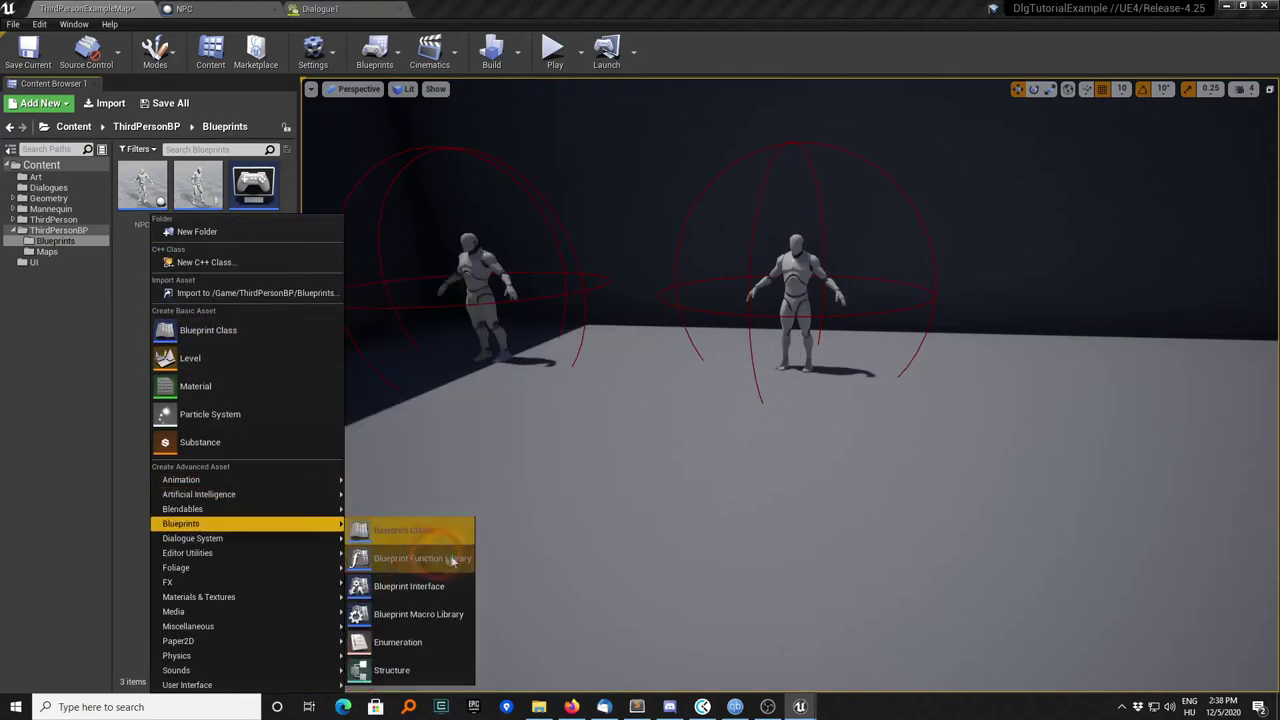
{"action": "left_click", "coordinate": [453, 537]}
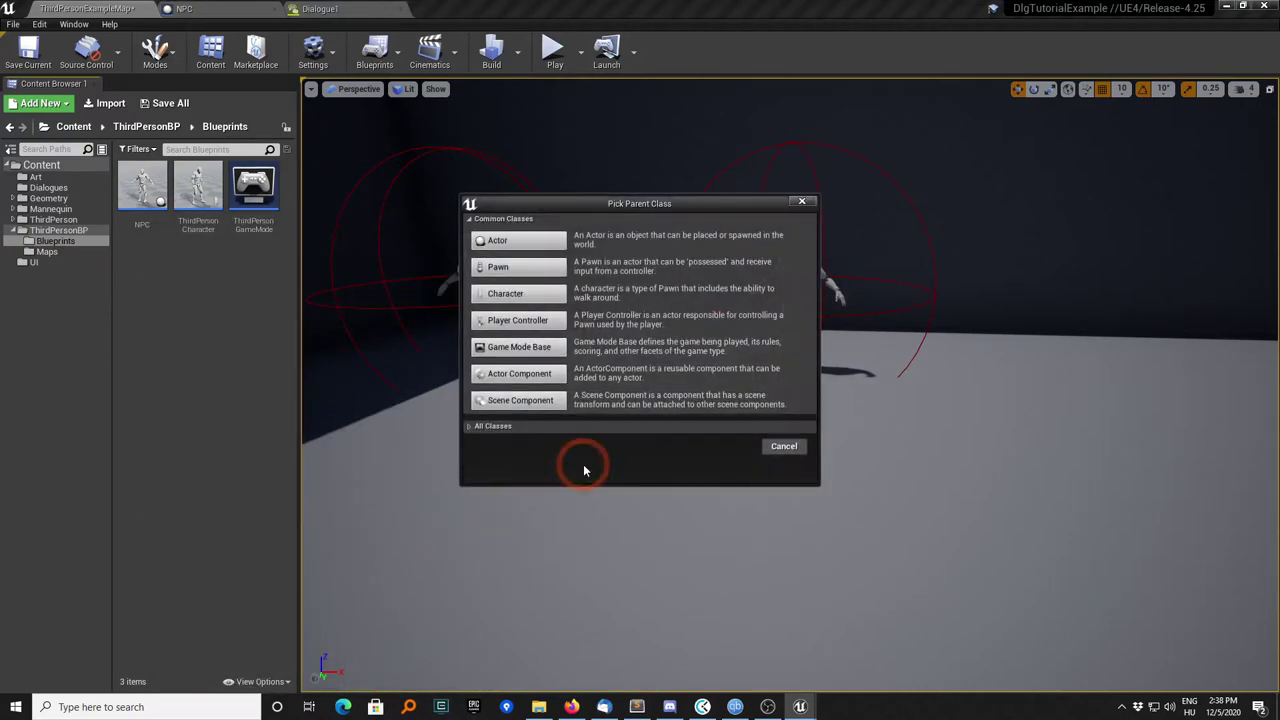
Choose SaveGame as the parent class, name the blueprint DialogueSaveObject, and open it
{"action": "left_click", "coordinate": [522, 428]}
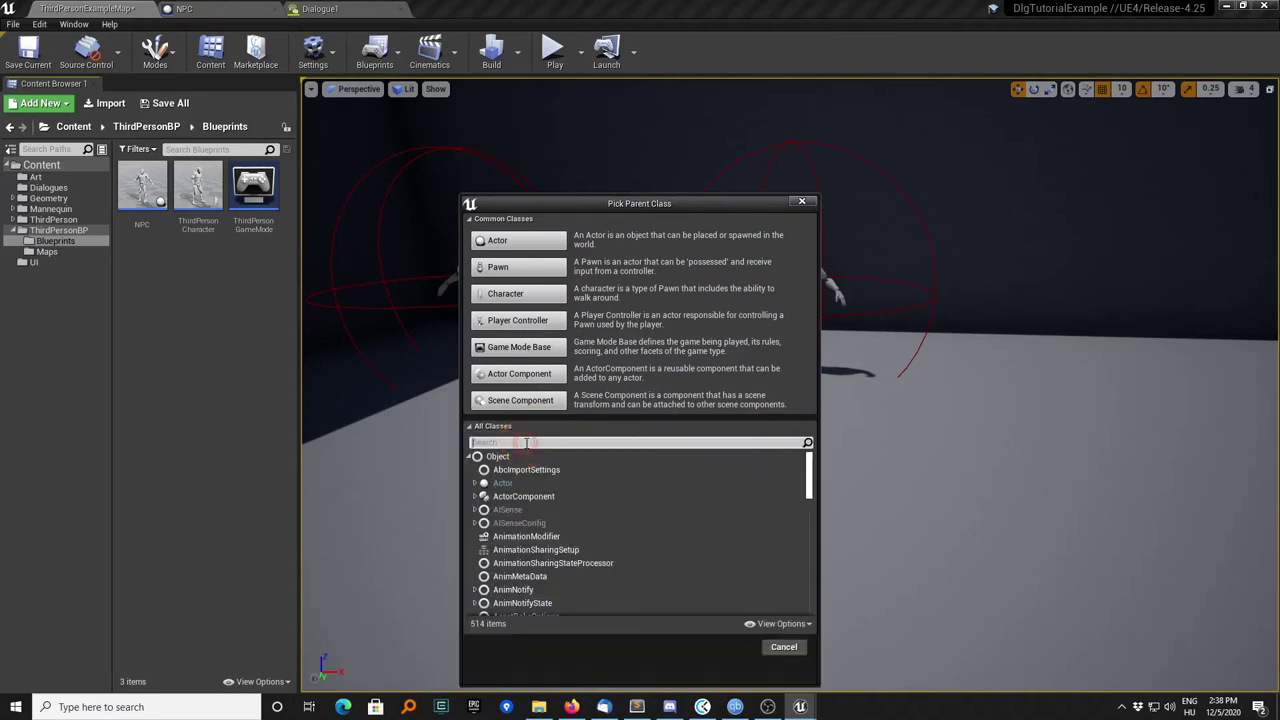
{"action": "type", "text": "save o"}
{"action": "key", "text": "BackSpace"}
{"action": "key", "text": "BackSpace"}
{"action": "key", "text": "BackSpace"}
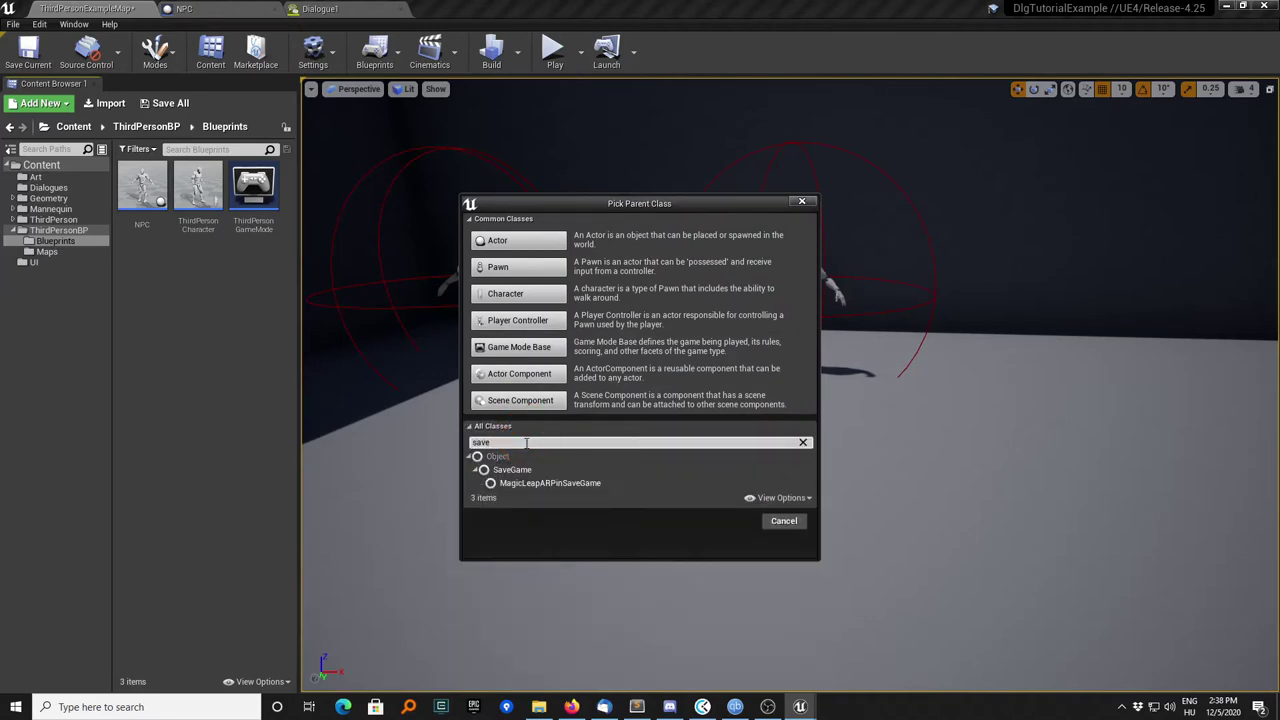
{"action": "left_click", "coordinate": [540, 470]}
{"action": "left_click", "coordinate": [724, 521]}
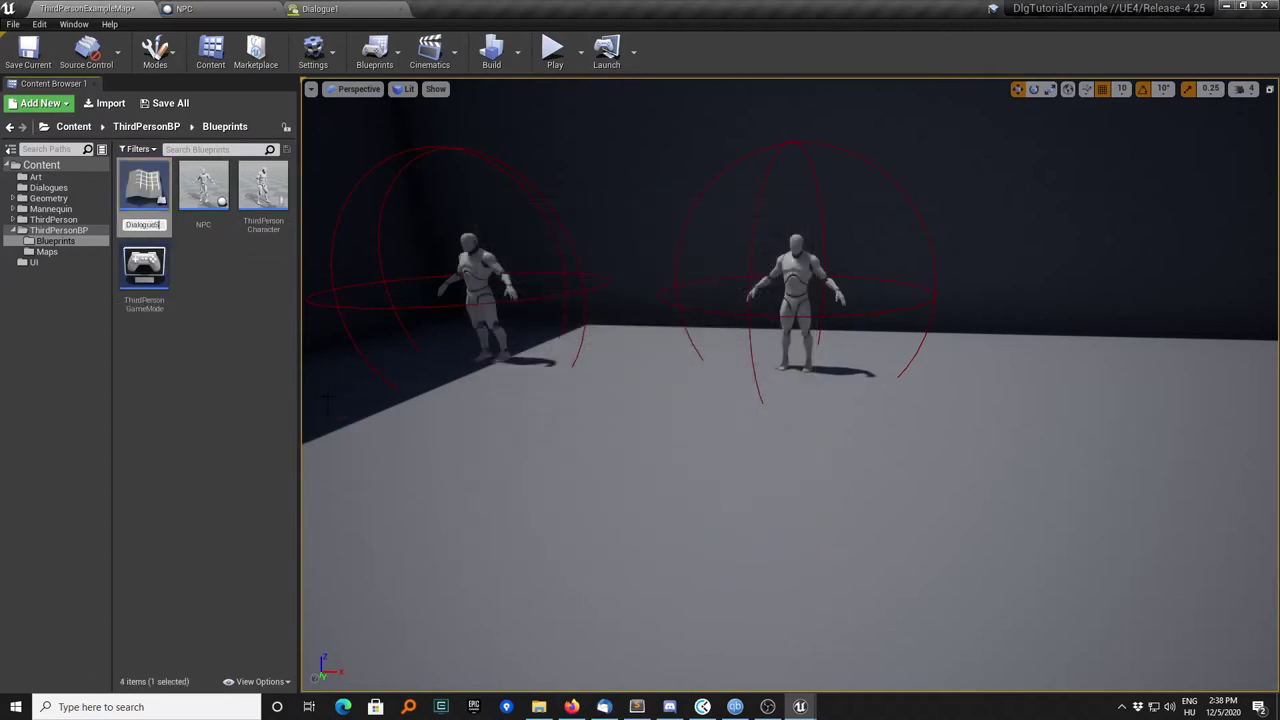
{"action": "type", "text": "ct"}
{"action": "key", "text": "Return"}
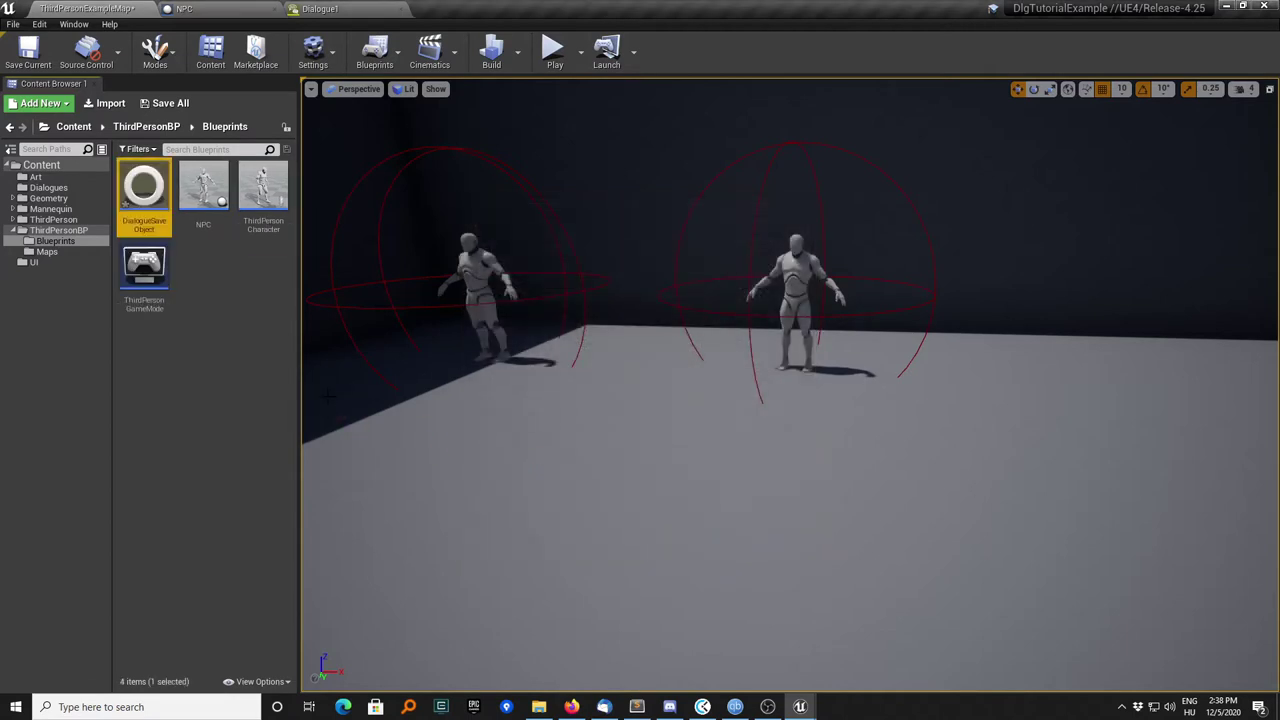
{"action": "double_click", "coordinate": [160, 211]}
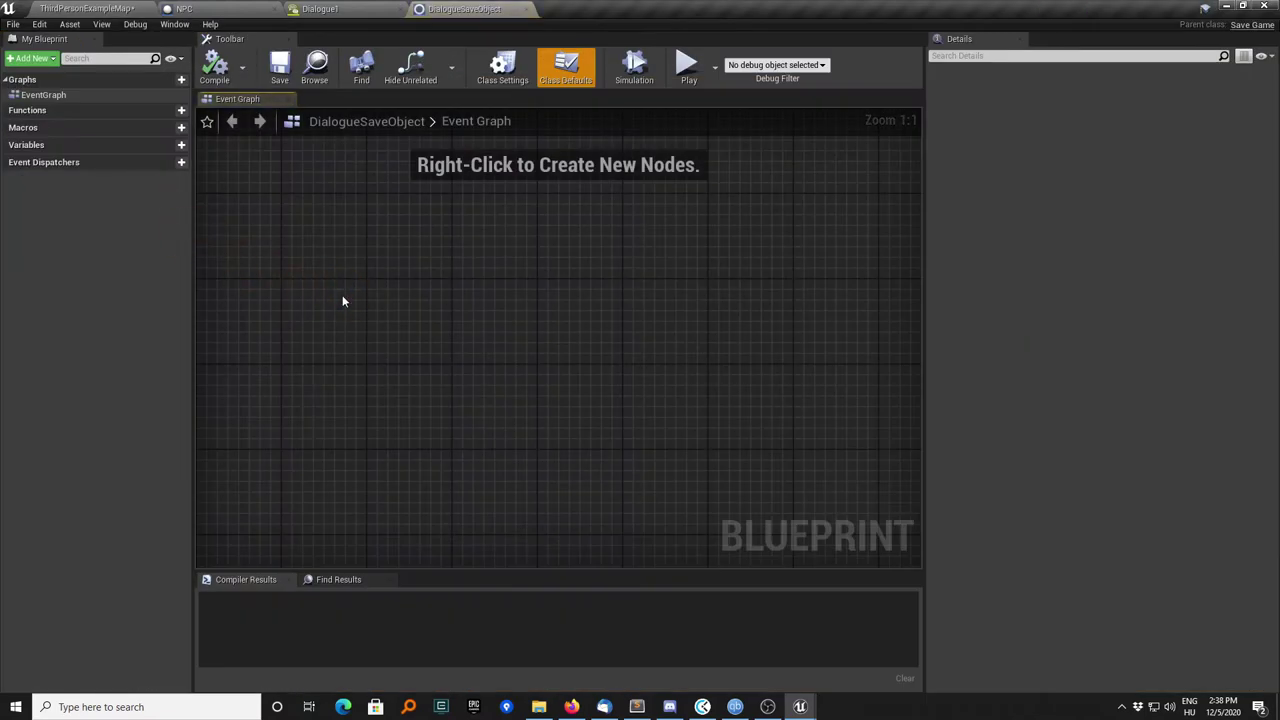
Promote the Get Dialogue History return value to a new variable named DialogueHistory
{"action": "right_click", "coordinate": [342, 300]}
{"action": "type", "text": "fge"}
{"action": "key", "text": "BackSpace"}
{"action": "key", "text": "BackSpace"}
{"action": "key", "text": "BackSpace"}
{"action": "type", "text": "get dialog"}
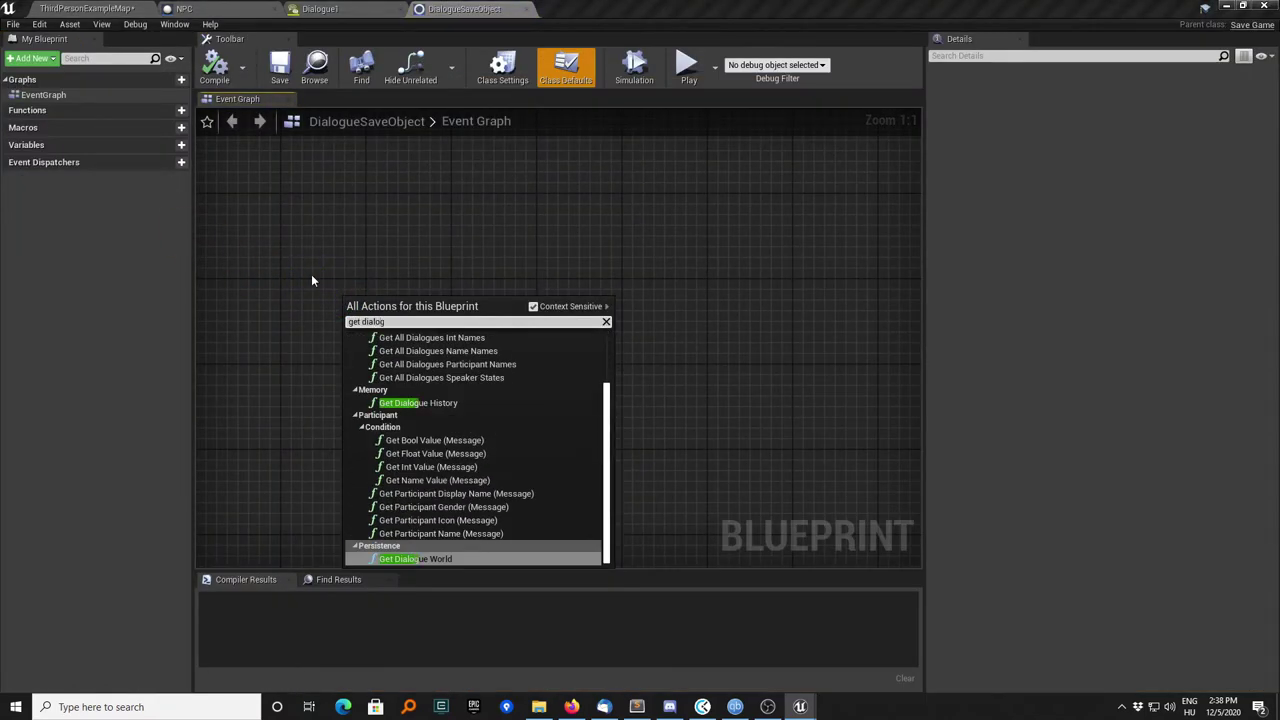
{"action": "type", "text": " his"}
{"action": "key", "text": "Return"}
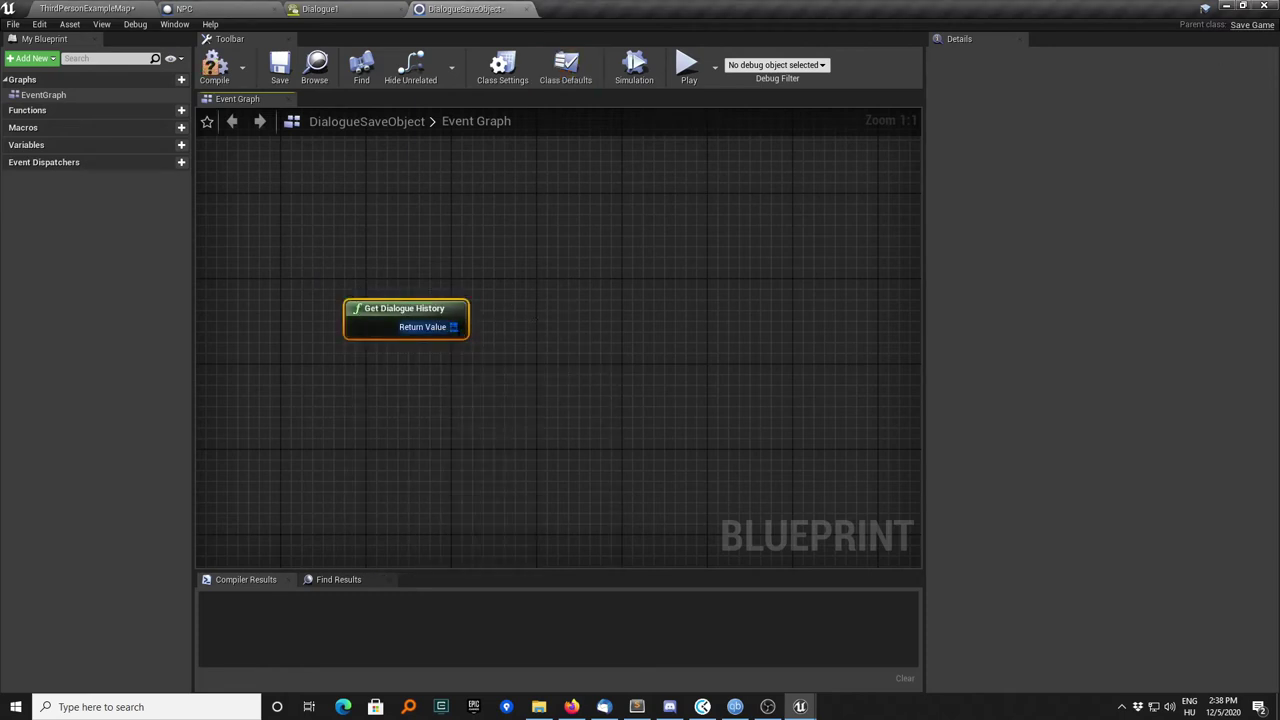
{"action": "left_click_drag", "start_coordinate": [454, 327], "coordinate": [530, 291]}
{"action": "key", "text": "Down"}
{"action": "key", "text": "Return"}
{"action": "type", "text": "Di"}
{"action": "type", "text": "ory"}
{"action": "key", "text": "Return"}
Make DialogueHistory instance editable, compile, delete the graph nodes, save, and open ThirdPersonCharacter
{"action": "left_click", "coordinate": [181, 161]}
{"action": "left_click", "coordinate": [214, 65]}
{"action": "left_click", "coordinate": [279, 65]}
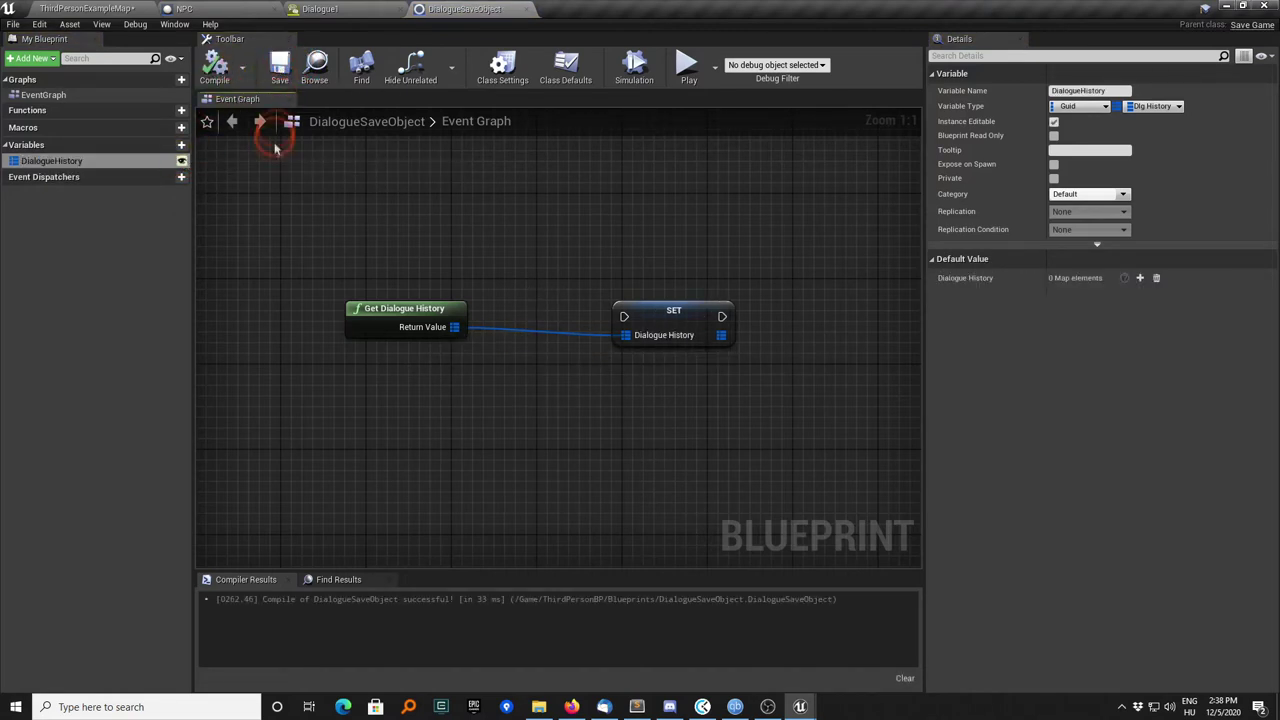
{"action": "left_click_drag", "start_coordinate": [276, 144], "coordinate": [657, 394]}
{"action": "key", "text": "Delete"}
{"action": "left_click", "coordinate": [279, 65]}
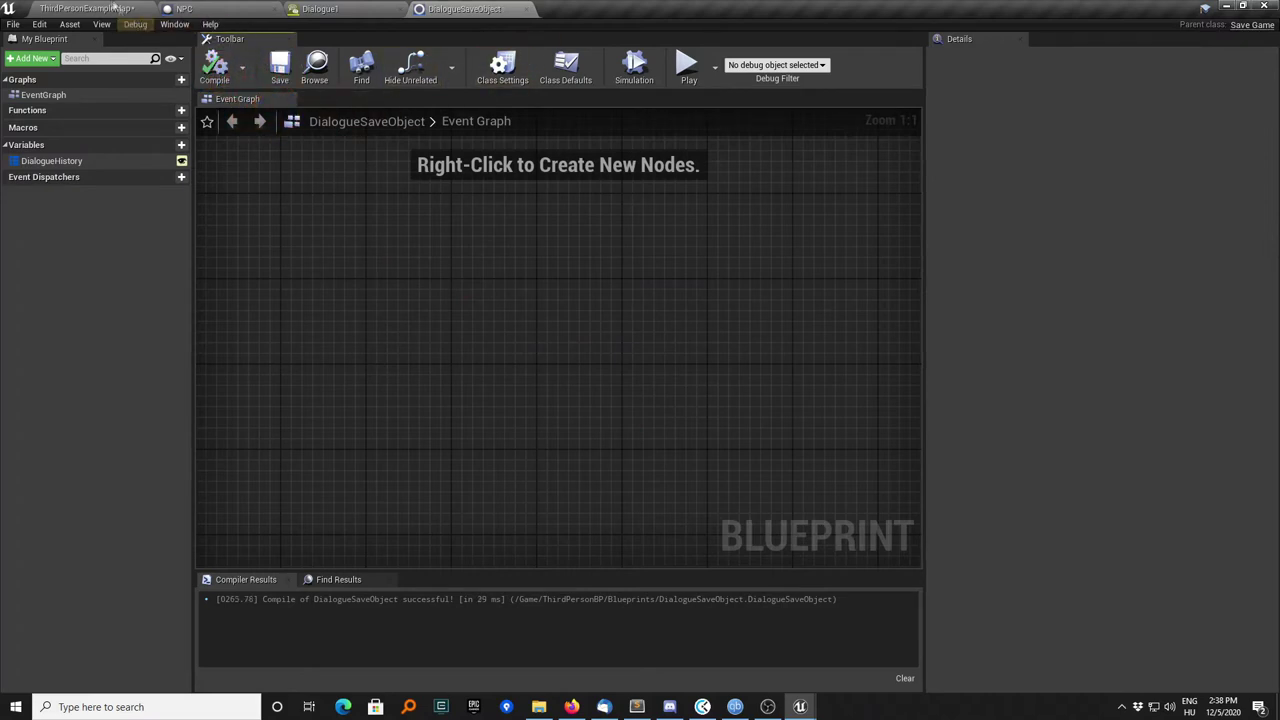
{"action": "left_click", "coordinate": [115, 7]}
{"action": "double_click", "coordinate": [263, 186]}
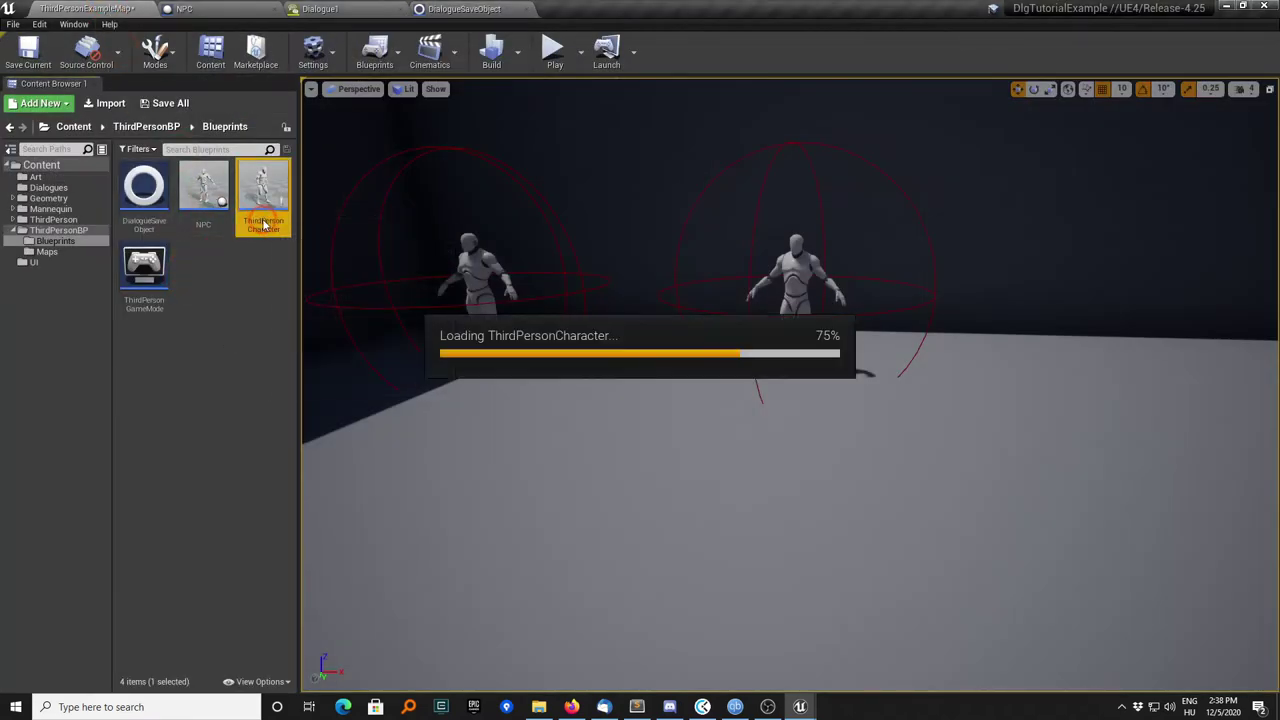
Add a custom event named SaveGame in an empty area of the event graph
{"action": "scroll", "coordinate": [762, 337], "scroll_direction": "up", "scroll_amount": 1}
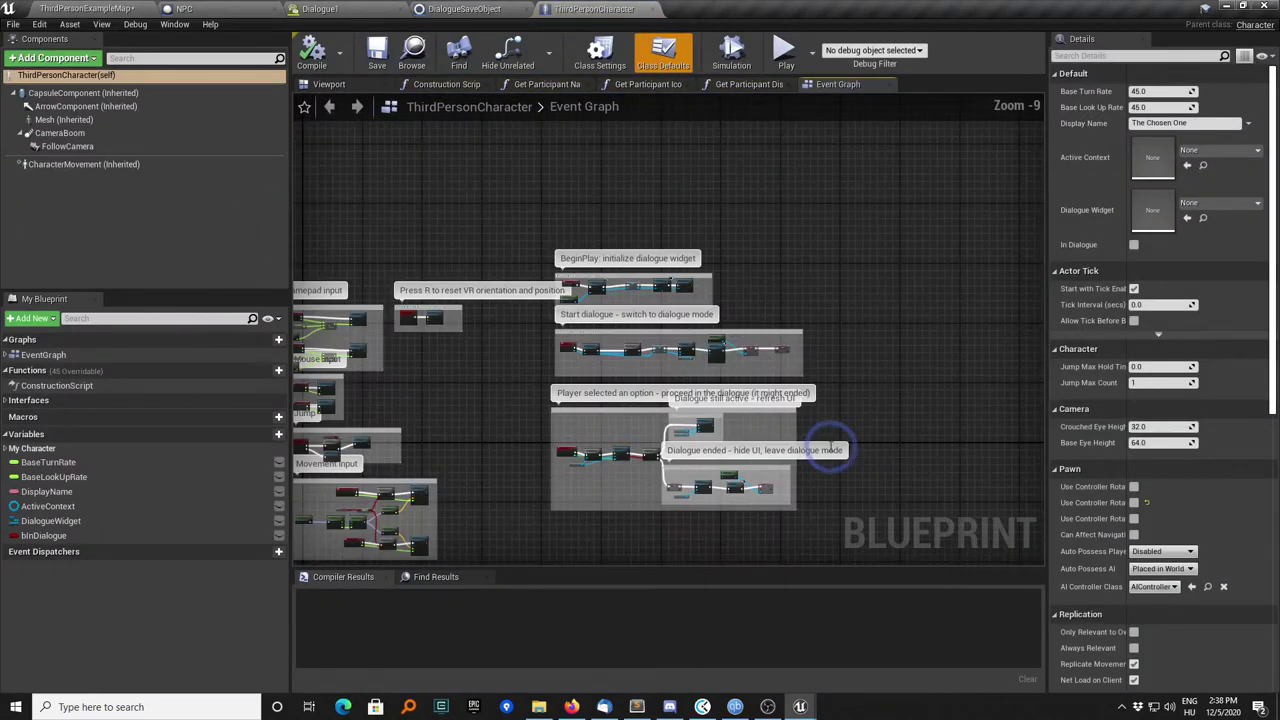
{"action": "right_click_drag", "start_coordinate": [829, 449], "coordinate": [636, 279]}
{"action": "right_click", "coordinate": [616, 249]}
{"action": "type", "text": "custom event"}
{"action": "key", "text": "Return"}
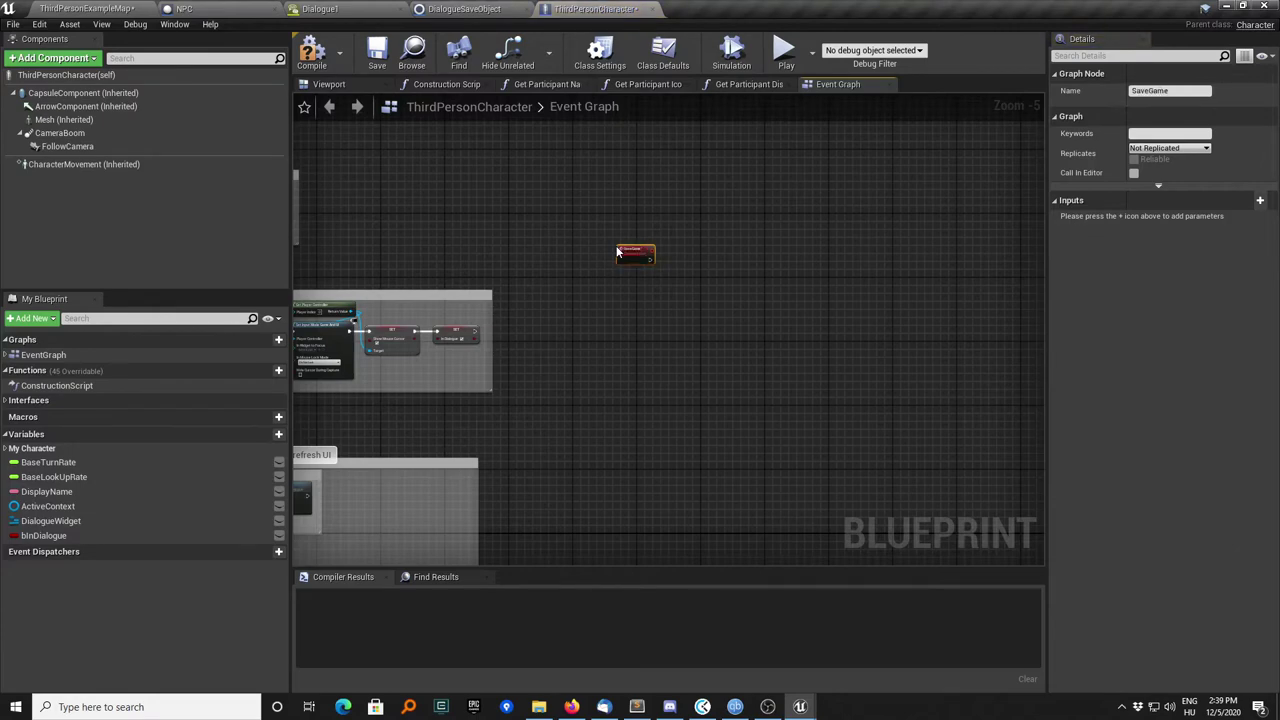
{"action": "scroll", "coordinate": [616, 252], "scroll_direction": "up", "scroll_amount": 5}
{"action": "right_click_drag", "start_coordinate": [749, 346], "coordinate": [551, 296]}
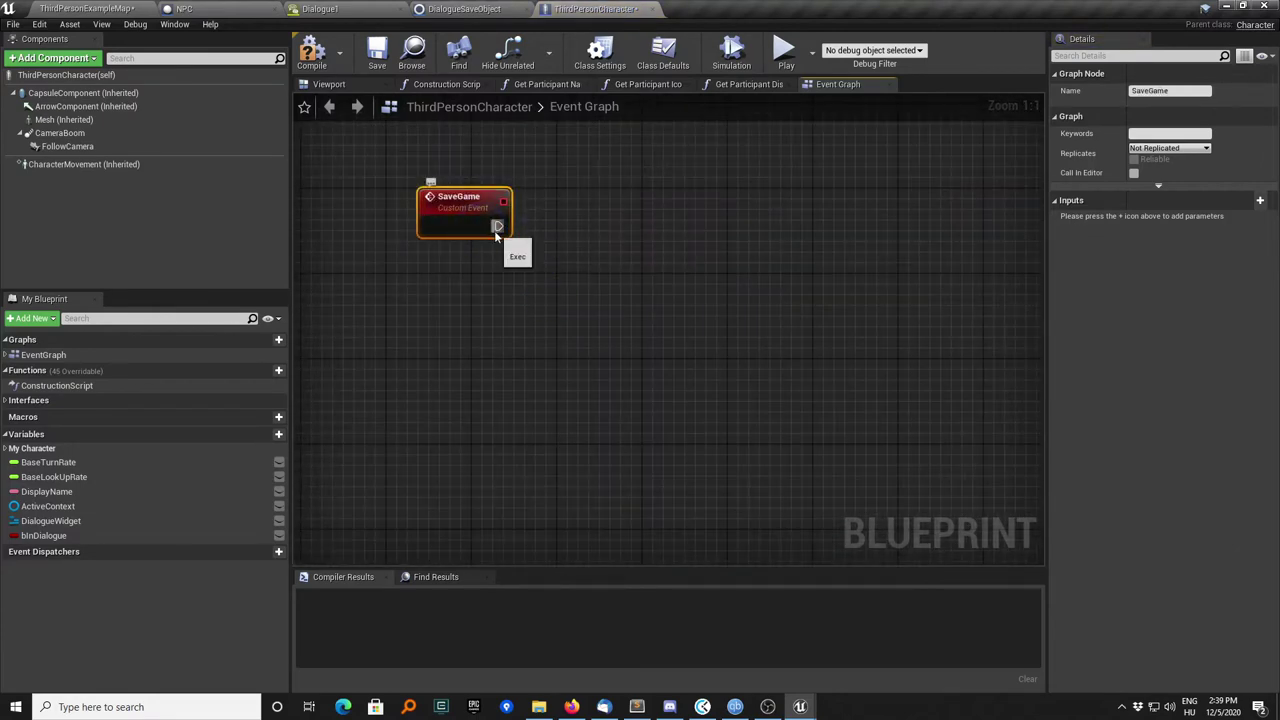
Follow SaveGame with Create Save Game Object using the DialogueSaveObject class
{"action": "left_click_drag", "start_coordinate": [497, 227], "coordinate": [547, 233]}
{"action": "type", "text": "create save"}
{"action": "key", "text": "Return"}
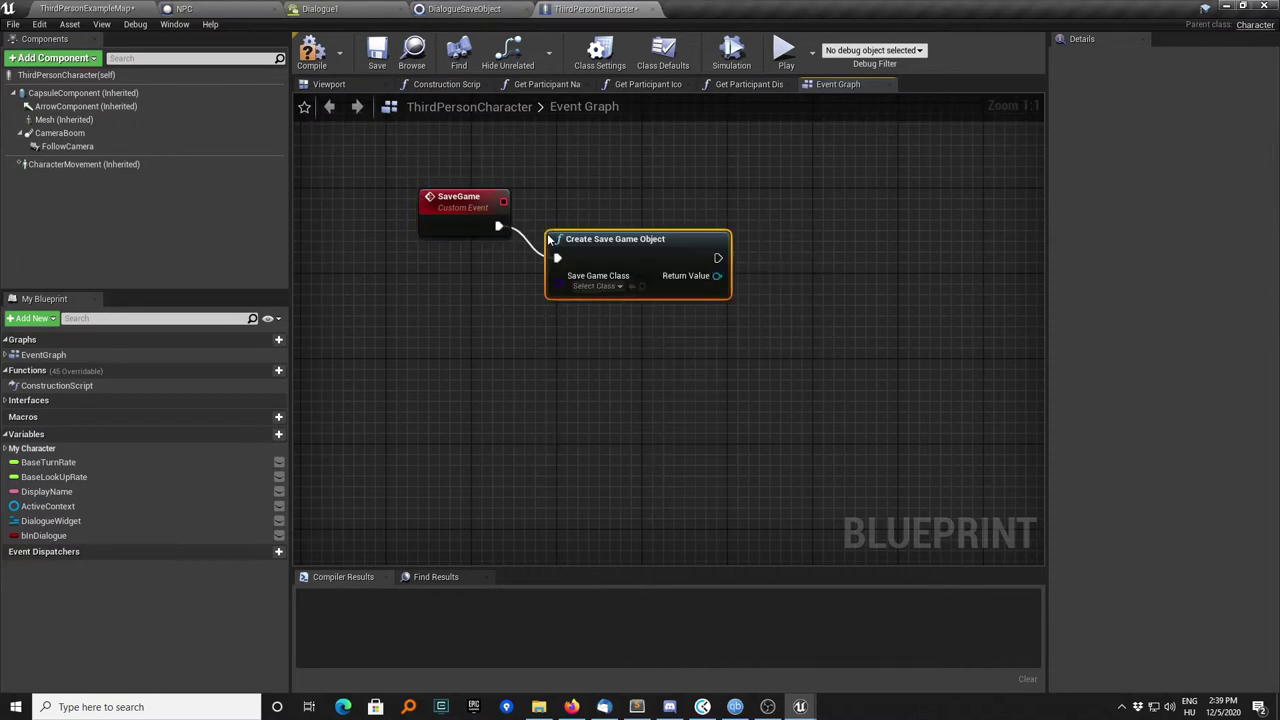
{"action": "left_click", "coordinate": [611, 217]}
{"action": "left_click", "coordinate": [603, 254]}
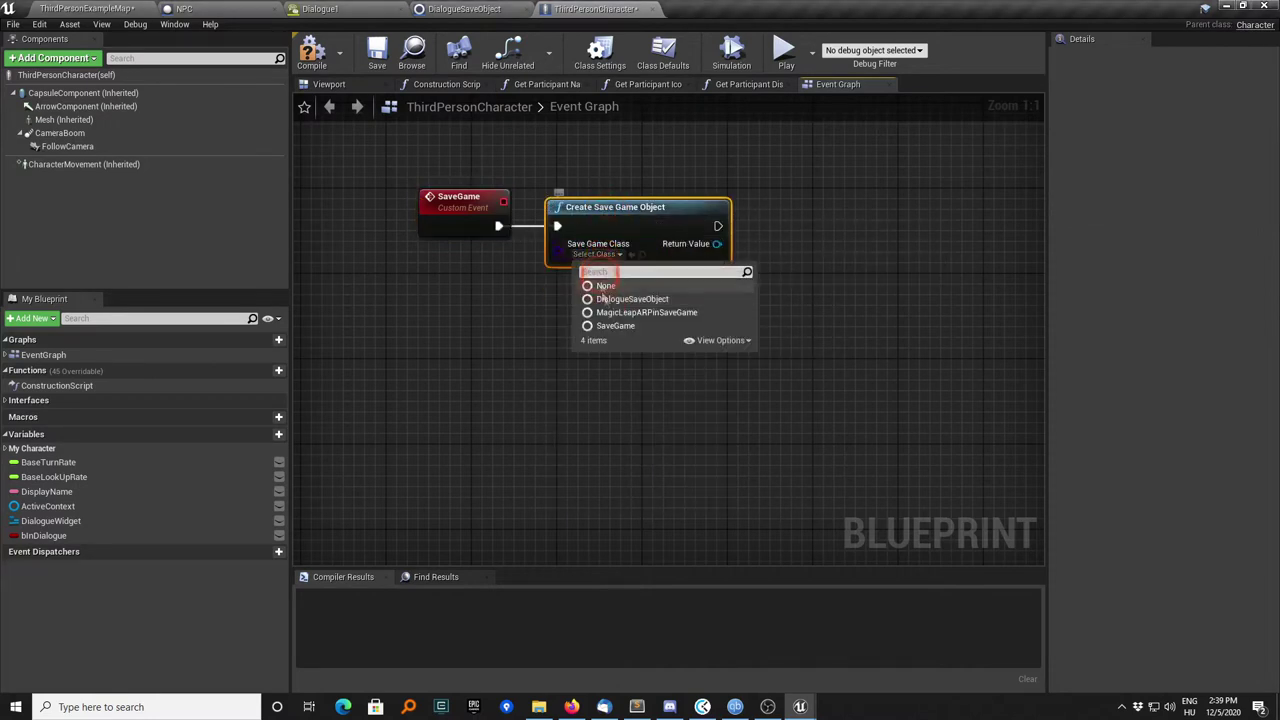
{"action": "left_click", "coordinate": [705, 296]}
{"action": "right_click_drag", "start_coordinate": [583, 289], "coordinate": [386, 274]}
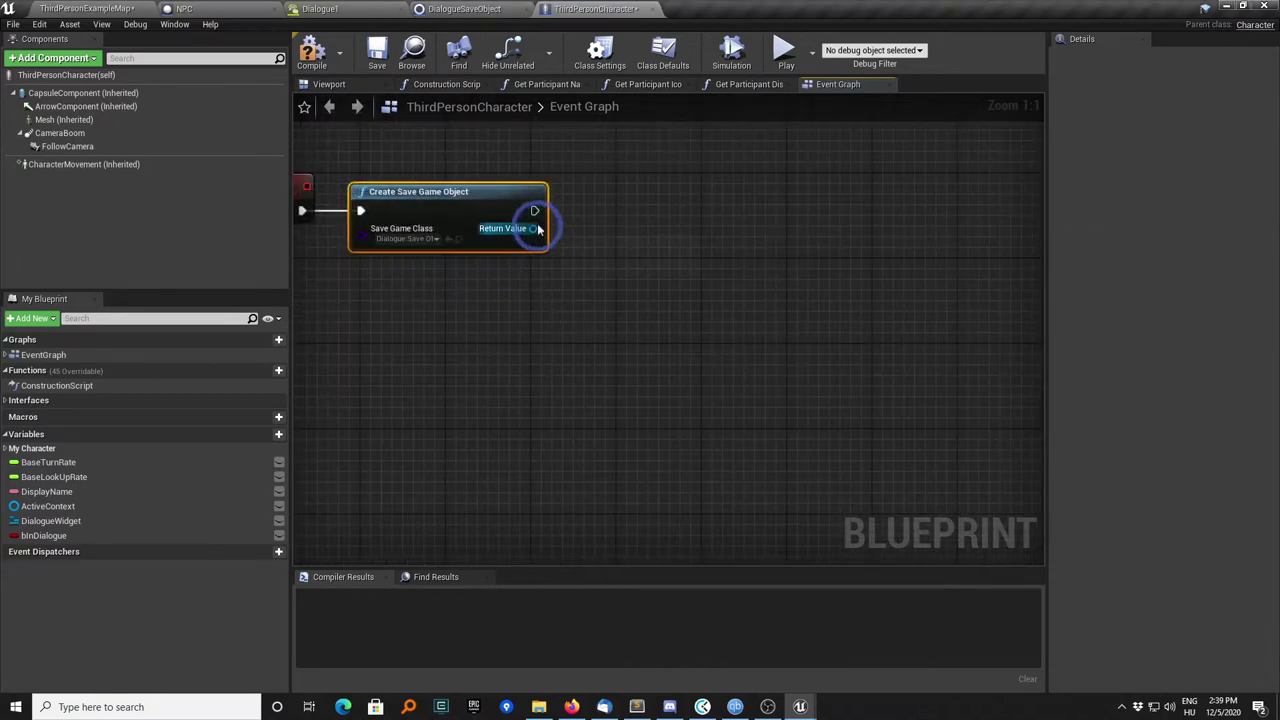
{"action": "right_click_drag", "start_coordinate": [589, 255], "coordinate": [628, 271]}
Set the save object's Dialogue History from the character's current Get Dialogue History
{"action": "left_click_drag", "start_coordinate": [572, 244], "coordinate": [660, 255]}
{"action": "type", "text": "set dial"}
{"action": "key", "text": "Down"}
{"action": "key", "text": "Return"}
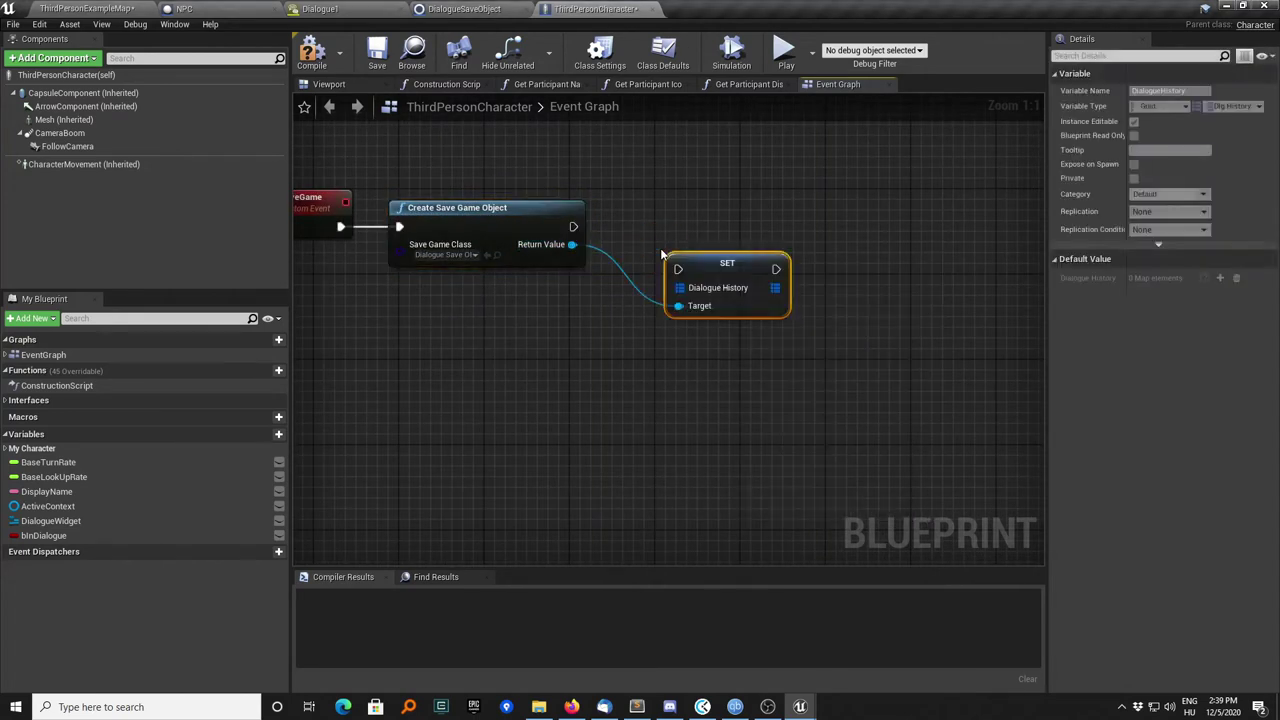
{"action": "right_click", "coordinate": [506, 334]}
{"action": "type", "text": "get dialogue hist"}
{"action": "key", "text": "Return"}
{"action": "left_click_drag", "start_coordinate": [615, 365], "coordinate": [680, 289]}
{"action": "mouse_move", "coordinate": [572, 244]}
{"action": "left_mouse_down"}
{"action": "mouse_move", "coordinate": [680, 305]}
{"action": "mouse_move", "coordinate": [660, 229]}
{"action": "left_mouse_up"}
{"action": "left_click_drag", "start_coordinate": [576, 338], "coordinate": [533, 295]}
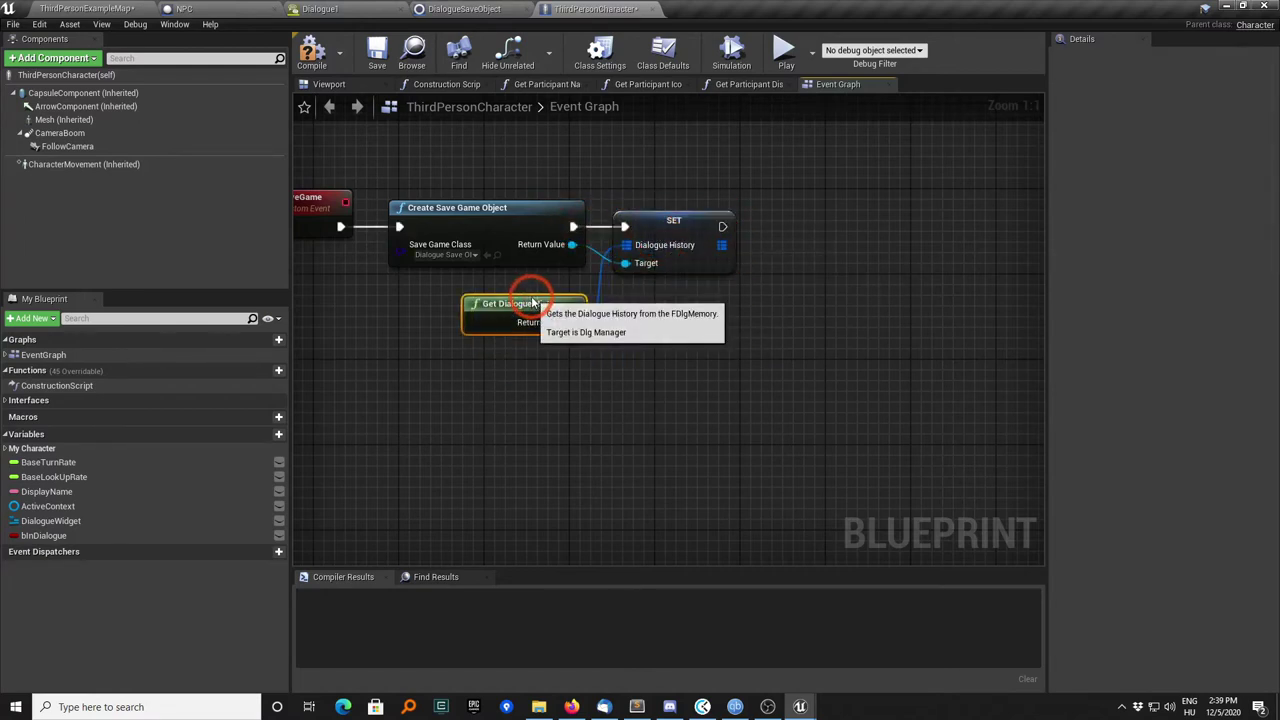
Add Save Game to Slot for the save object, promoting Slot Name to a SaveGameName variable
{"action": "left_click_drag", "start_coordinate": [721, 227], "coordinate": [752, 240]}
{"action": "type", "text": "save"}
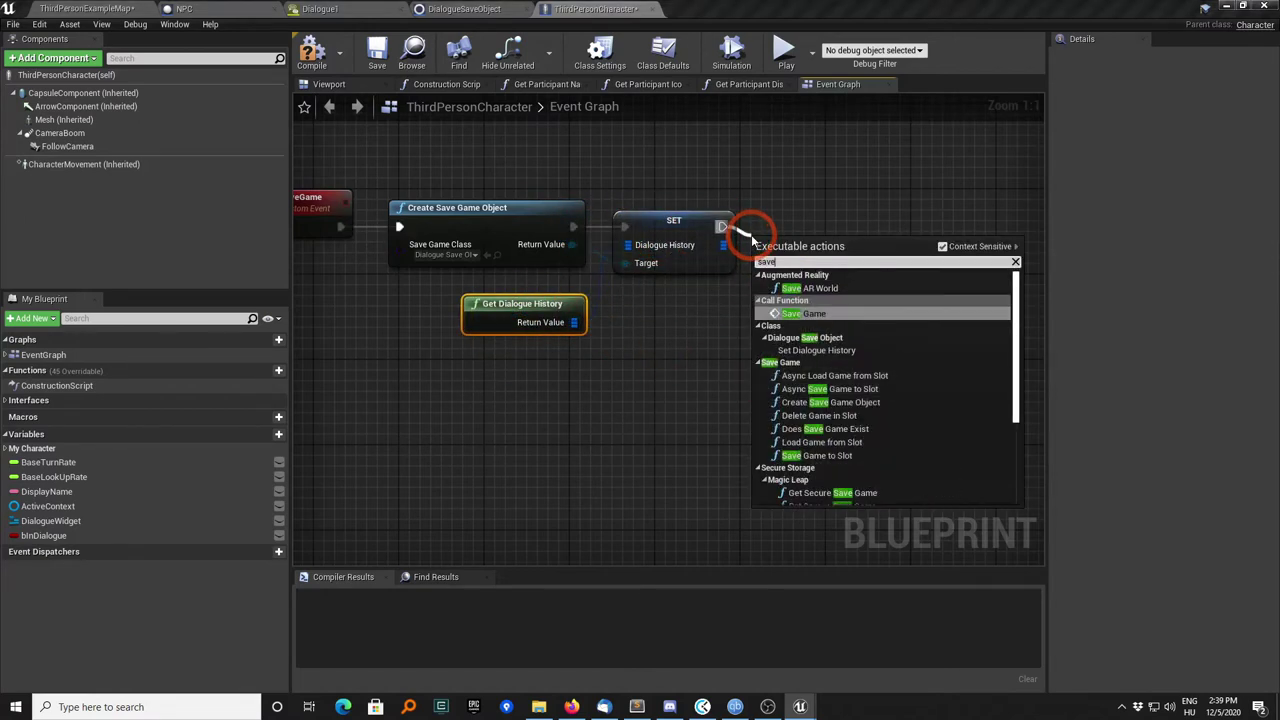
{"action": "type", "text": " game to slo"}
{"action": "key", "text": "Return"}
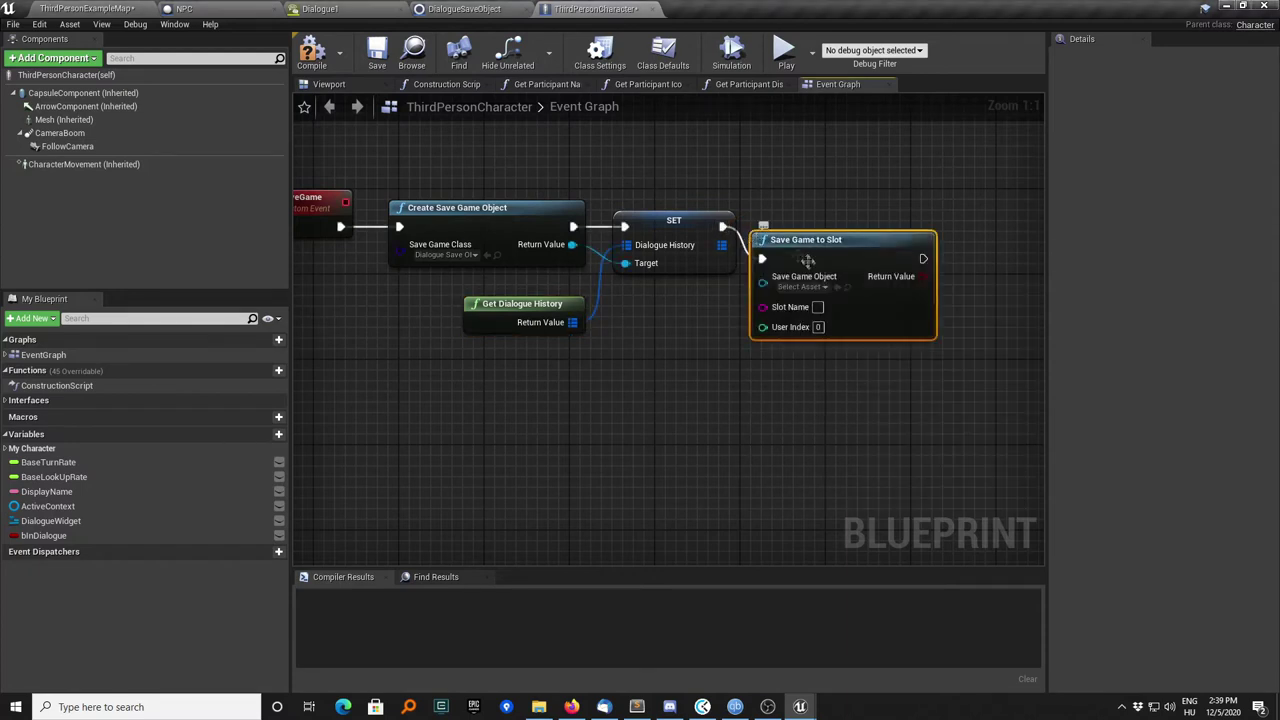
{"action": "left_click_drag", "start_coordinate": [806, 260], "coordinate": [860, 228]}
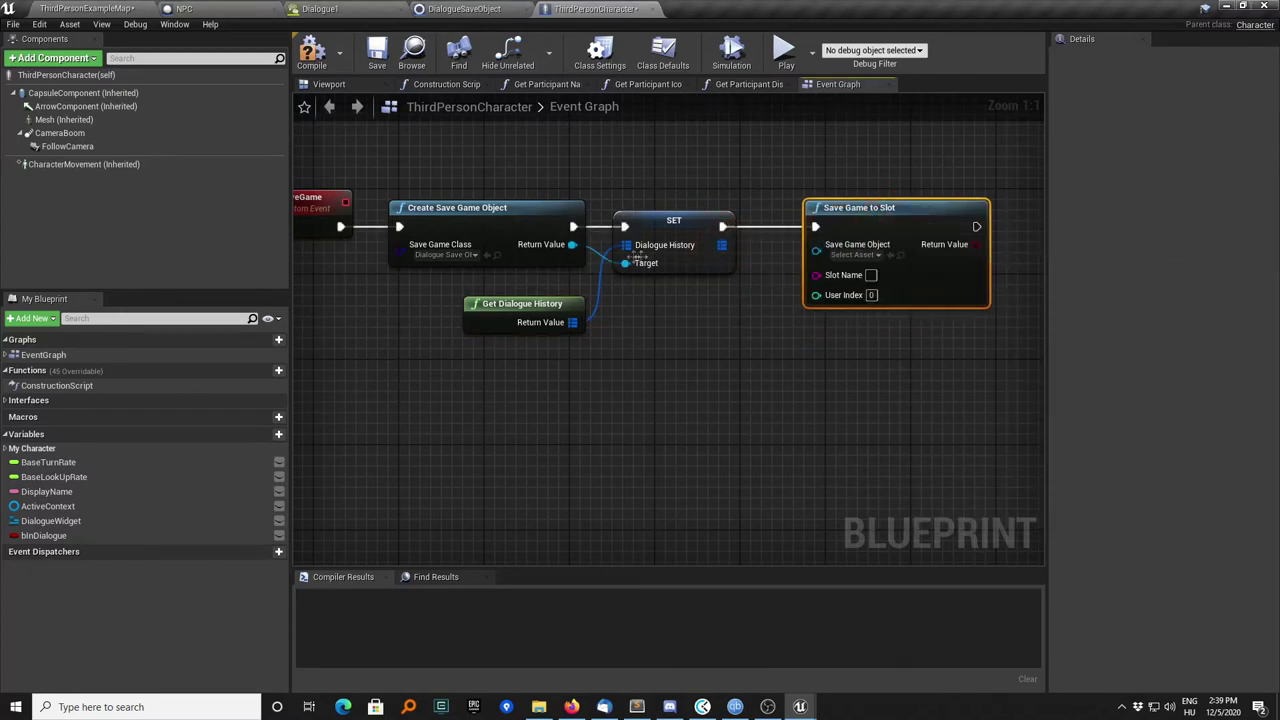
{"action": "mouse_move", "coordinate": [572, 245]}
{"action": "left_mouse_down"}
{"action": "mouse_move", "coordinate": [816, 244]}
{"action": "mouse_move", "coordinate": [768, 340]}
{"action": "left_mouse_up"}
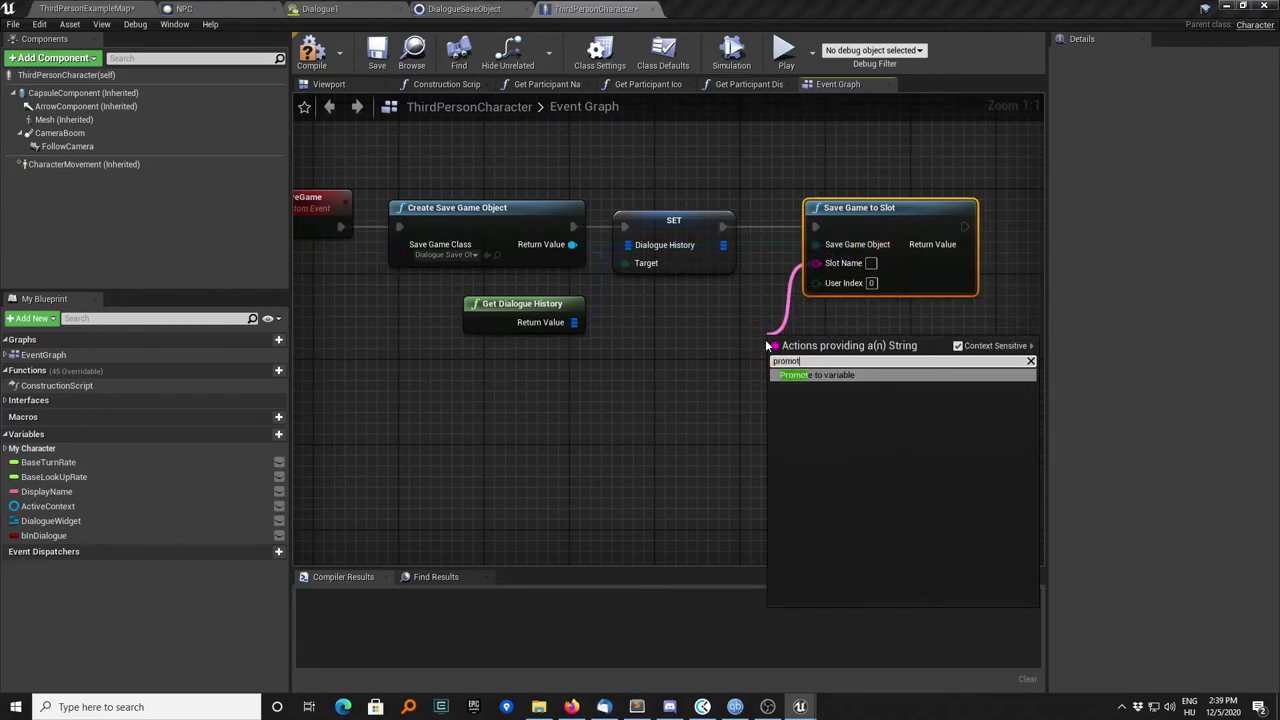
{"action": "key", "text": "Escape"}
{"action": "type", "text": "SaveGam"}
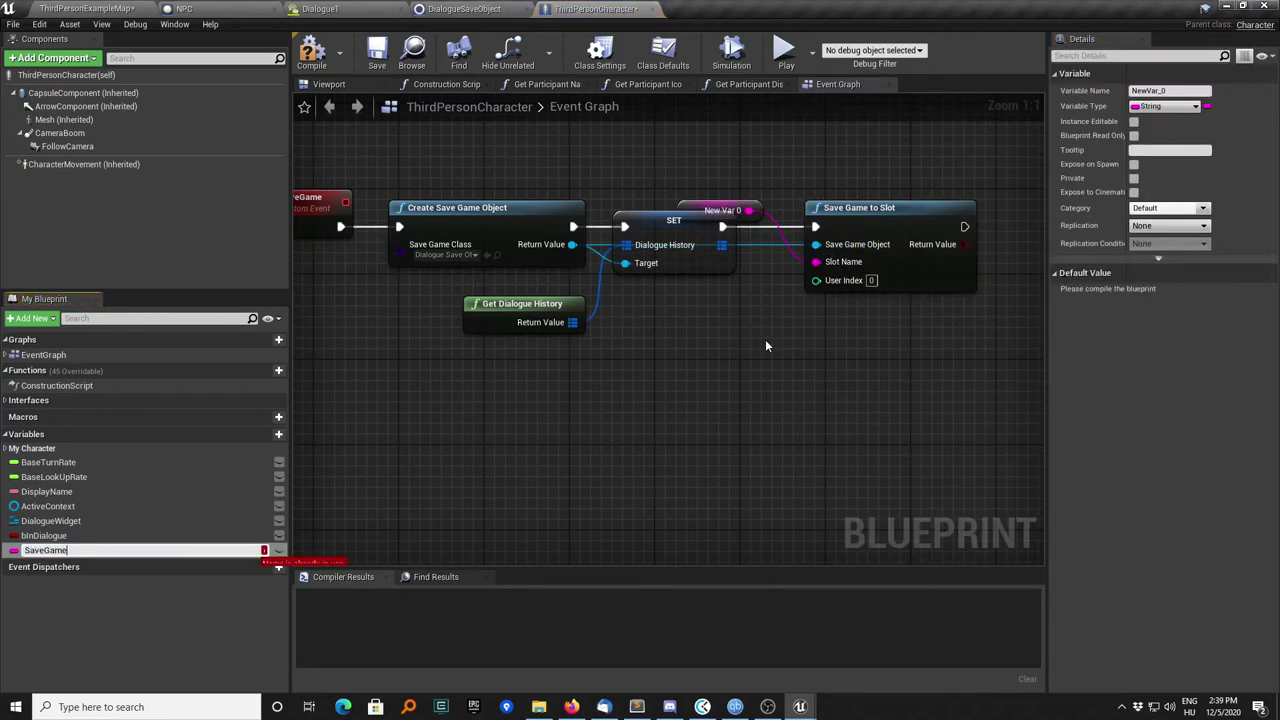
{"action": "type", "text": "e"}
{"action": "key", "text": "Return"}
{"action": "mouse_move", "coordinate": [727, 208]}
{"action": "left_mouse_down"}
{"action": "mouse_move", "coordinate": [800, 315]}
{"action": "mouse_move", "coordinate": [860, 307]}
{"action": "left_mouse_up"}
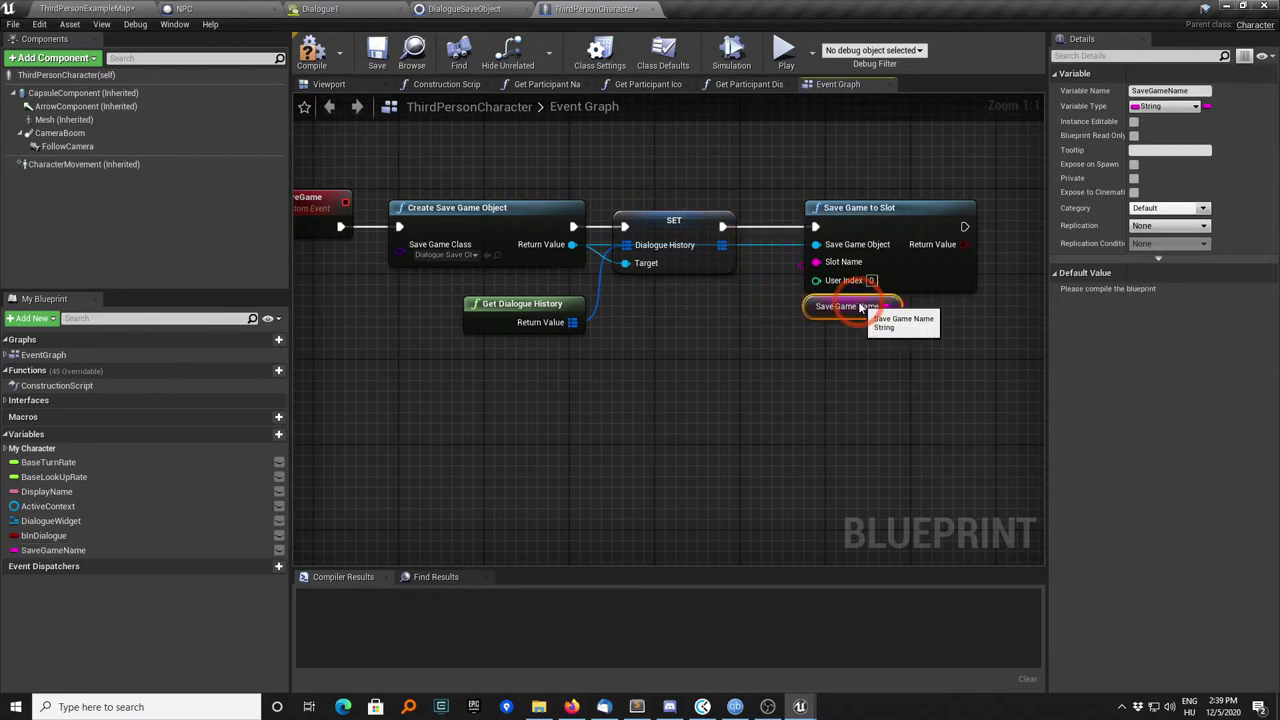
Compile ThirdPersonCharacter and check the full SaveGame chain
{"action": "left_click", "coordinate": [320, 64]}
{"action": "type", "text": "MySave"}
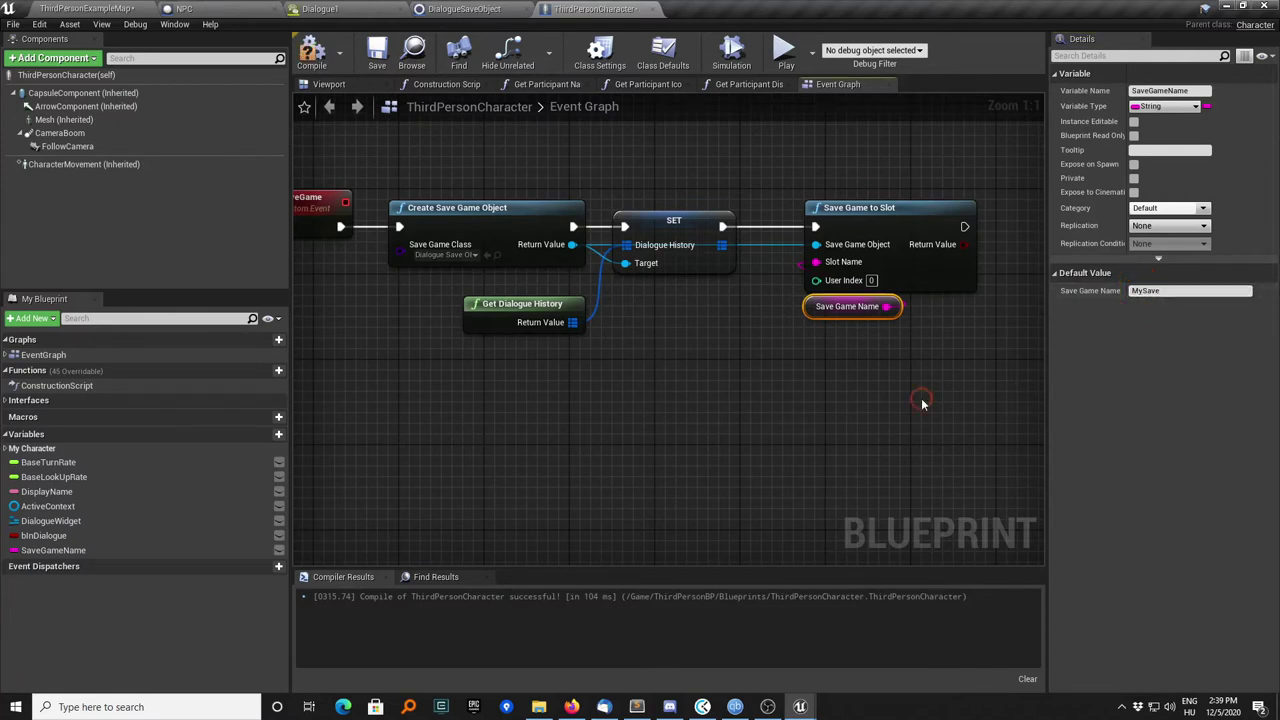
{"action": "left_click", "coordinate": [922, 403]}
{"action": "left_click", "coordinate": [662, 283]}
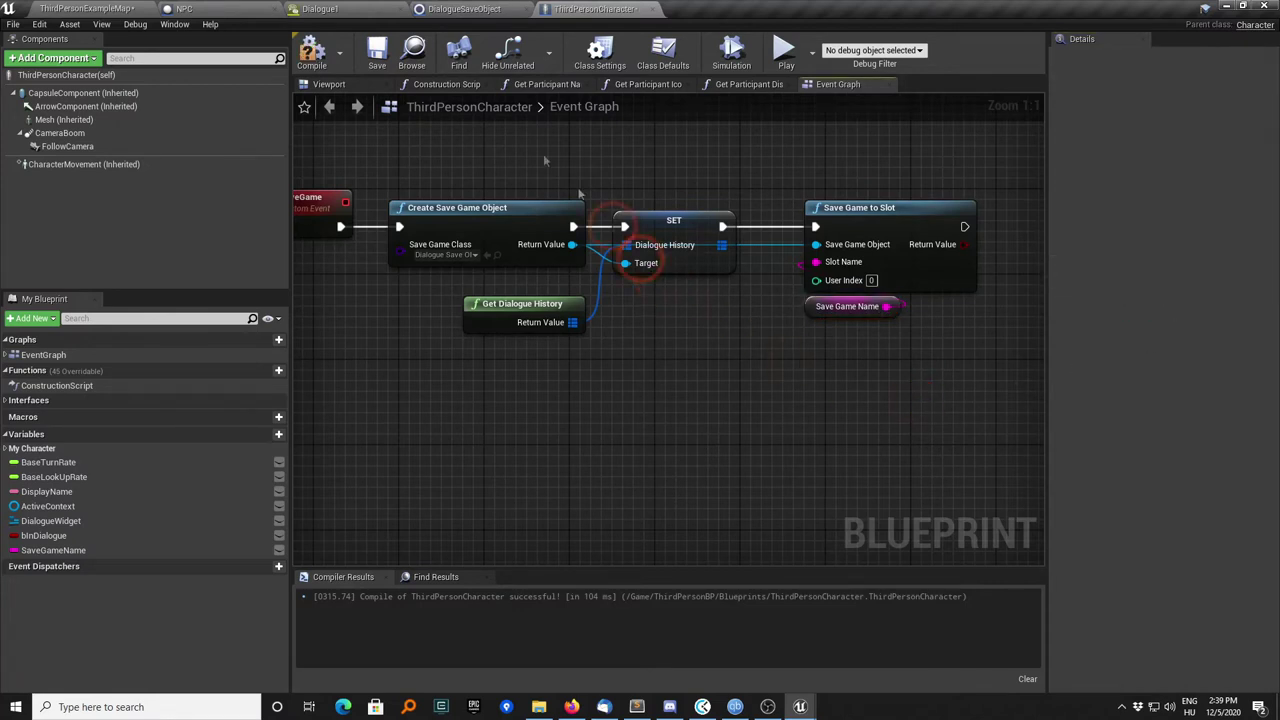
{"action": "left_click", "coordinate": [311, 55]}
{"action": "scroll", "coordinate": [457, 386], "scroll_direction": "down", "scroll_amount": 2}
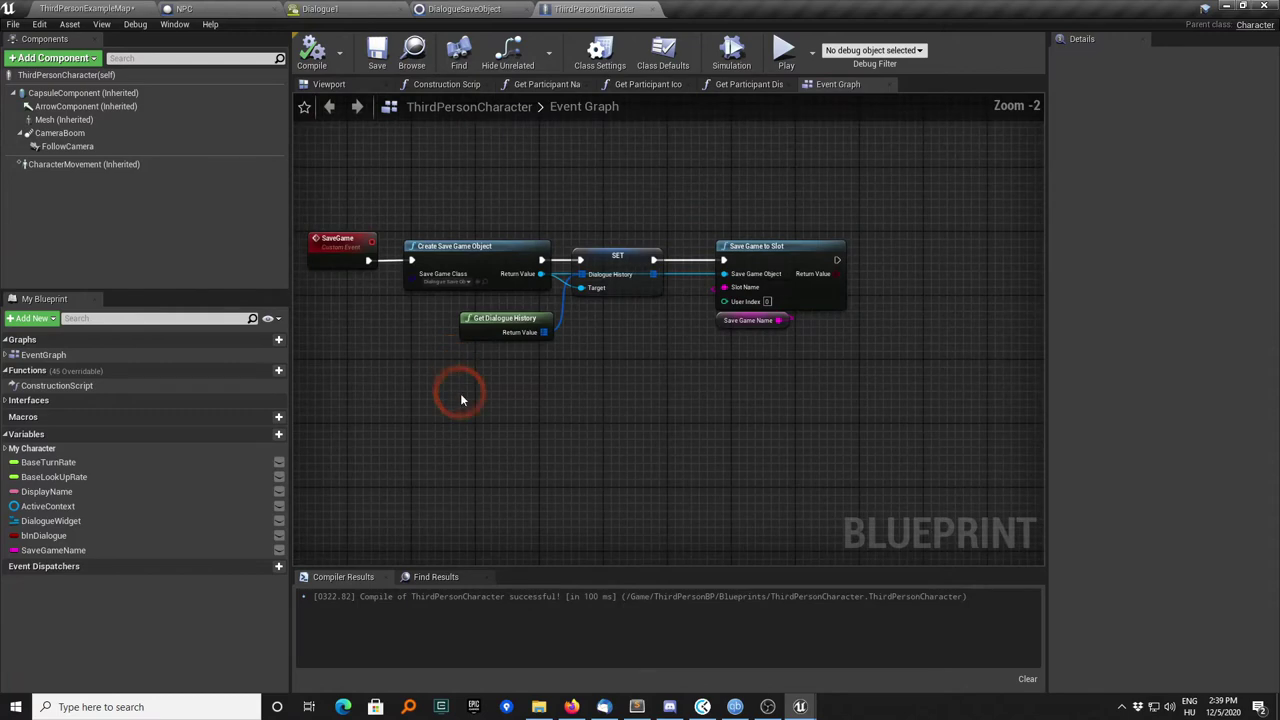
{"action": "right_click_drag", "start_coordinate": [457, 386], "coordinate": [562, 320]}
Add a LoadGame custom event calling Load Game from Slot with SaveGameName as the slot name
{"action": "right_click", "coordinate": [458, 321]}
{"action": "type", "text": "custom"}
{"action": "key", "text": "Return"}
{"action": "type", "text": "LoadGame"}
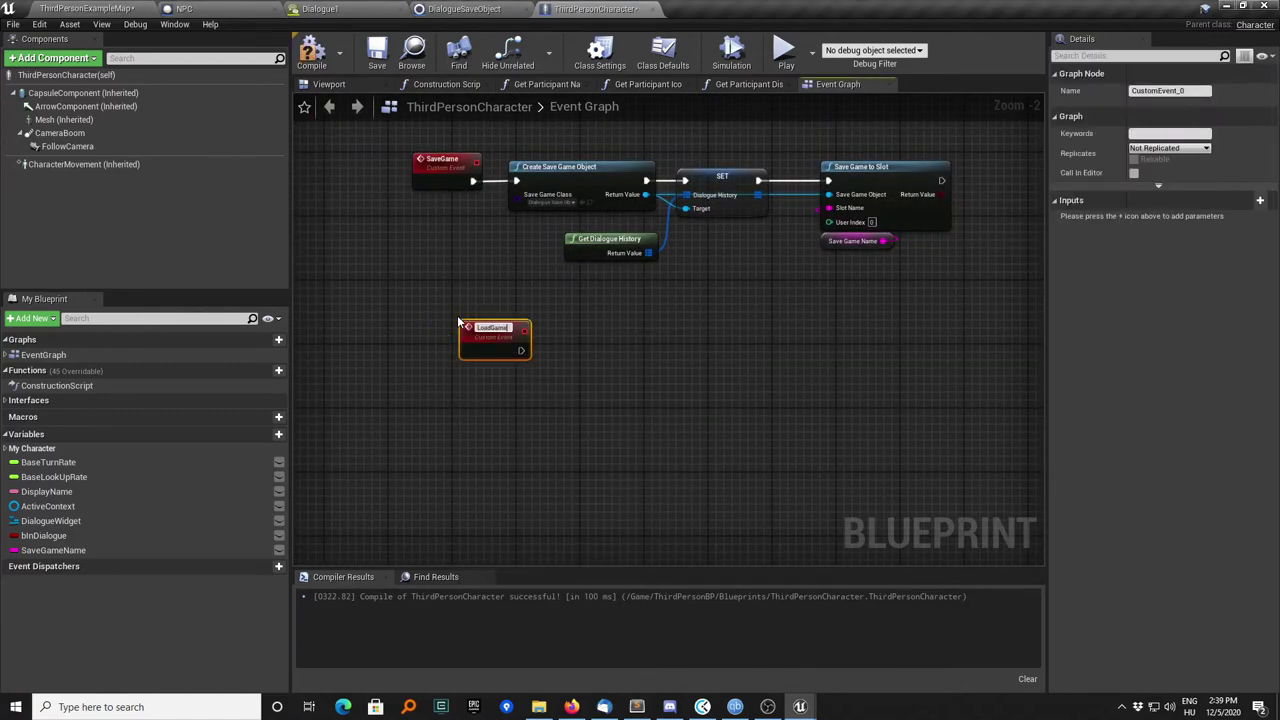
{"action": "mouse_move", "coordinate": [481, 328]}
{"action": "left_mouse_down"}
{"action": "mouse_move", "coordinate": [418, 344]}
{"action": "mouse_move", "coordinate": [531, 368]}
{"action": "left_mouse_up"}
{"action": "type", "text": "load game f"}
{"action": "key", "text": "Return"}
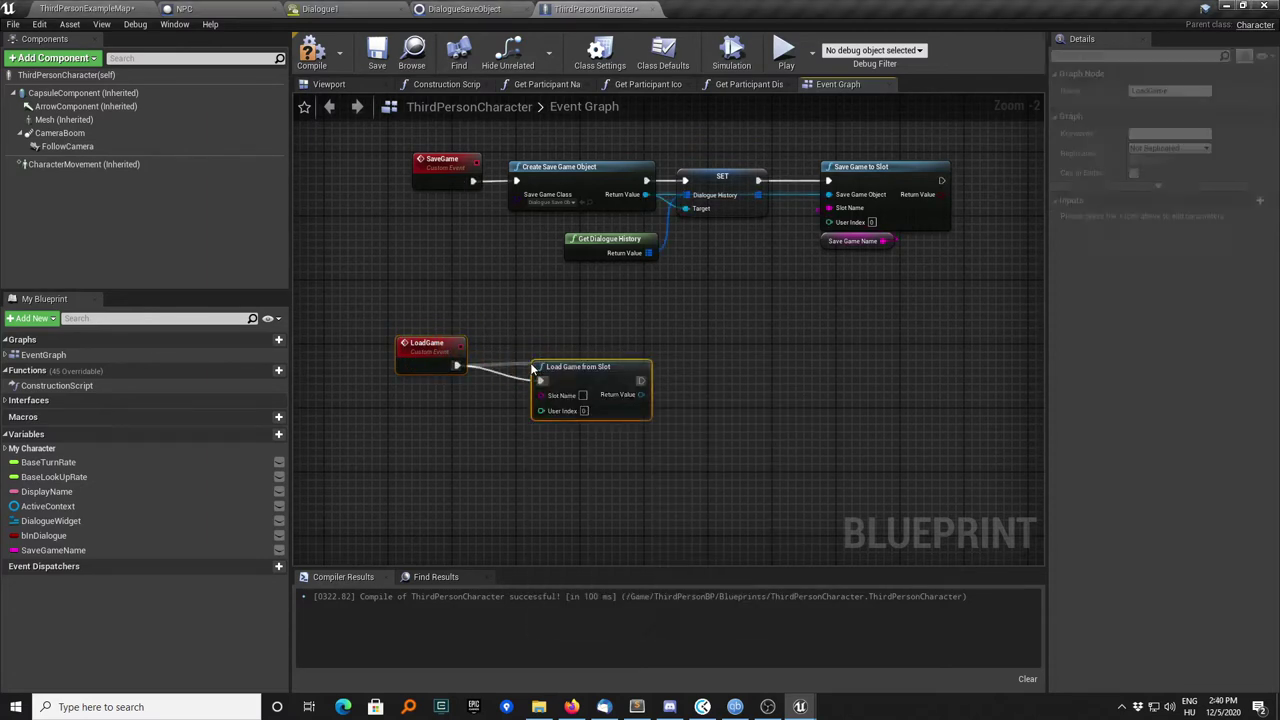
{"action": "left_click_drag", "start_coordinate": [572, 363], "coordinate": [530, 350]}
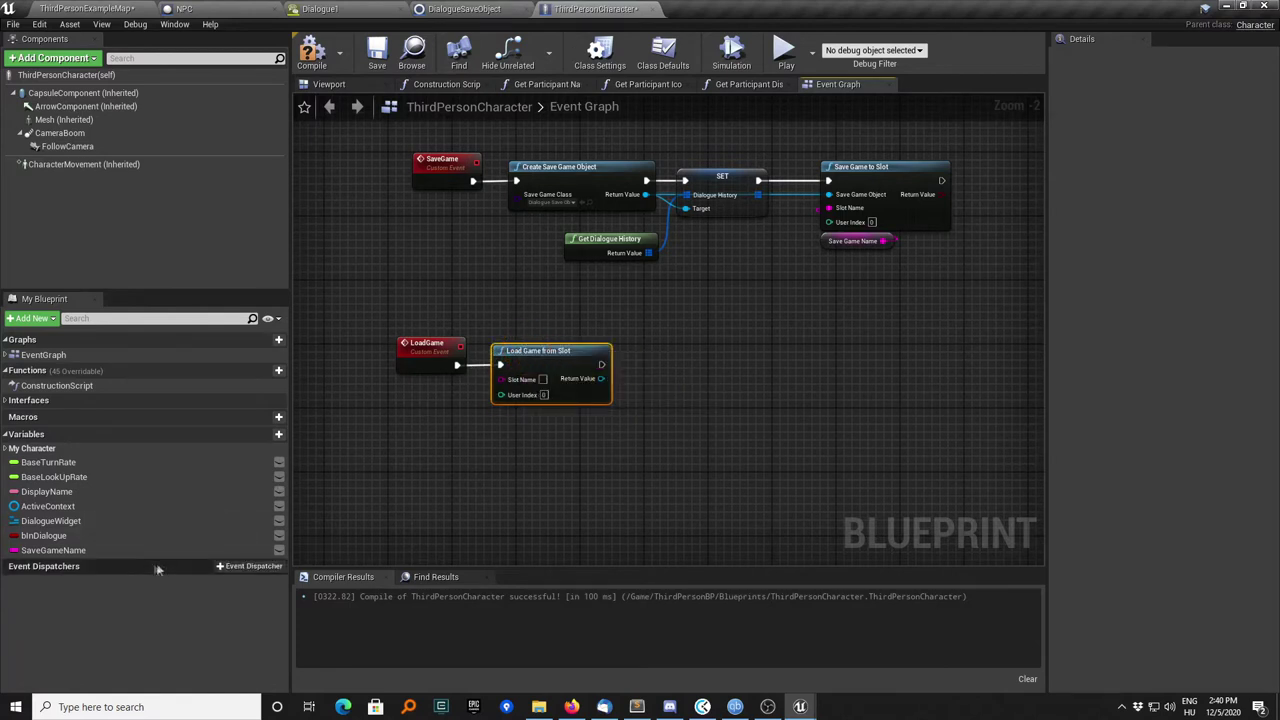
{"action": "mouse_move", "coordinate": [127, 555]}
{"action": "left_mouse_down"}
{"action": "mouse_move", "coordinate": [501, 379]}
{"action": "mouse_move", "coordinate": [430, 395]}
{"action": "left_mouse_up"}
{"action": "left_click", "coordinate": [530, 387]}
{"action": "right_click_drag", "start_coordinate": [634, 447], "coordinate": [603, 392]}
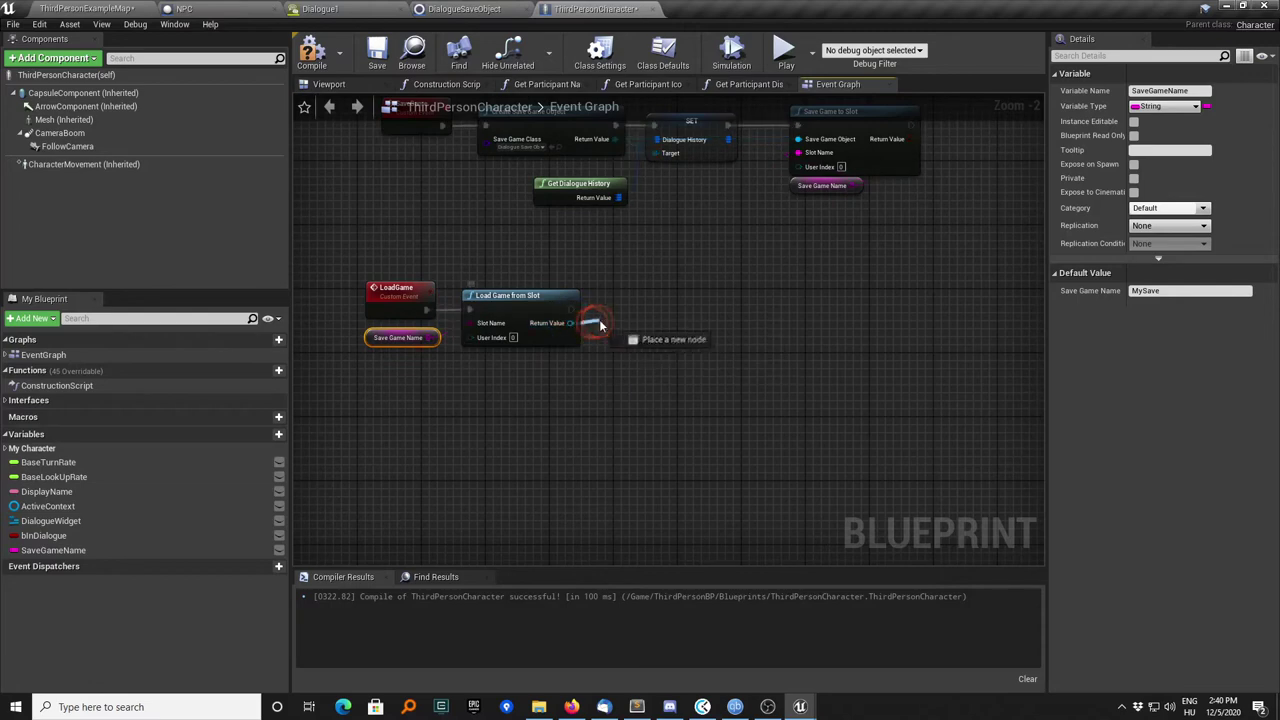
Cast the loaded save game to DialogueSaveObject and get its Dialogue History
{"action": "left_click_drag", "start_coordinate": [578, 318], "coordinate": [602, 319]}
{"action": "type", "text": "cast to"}
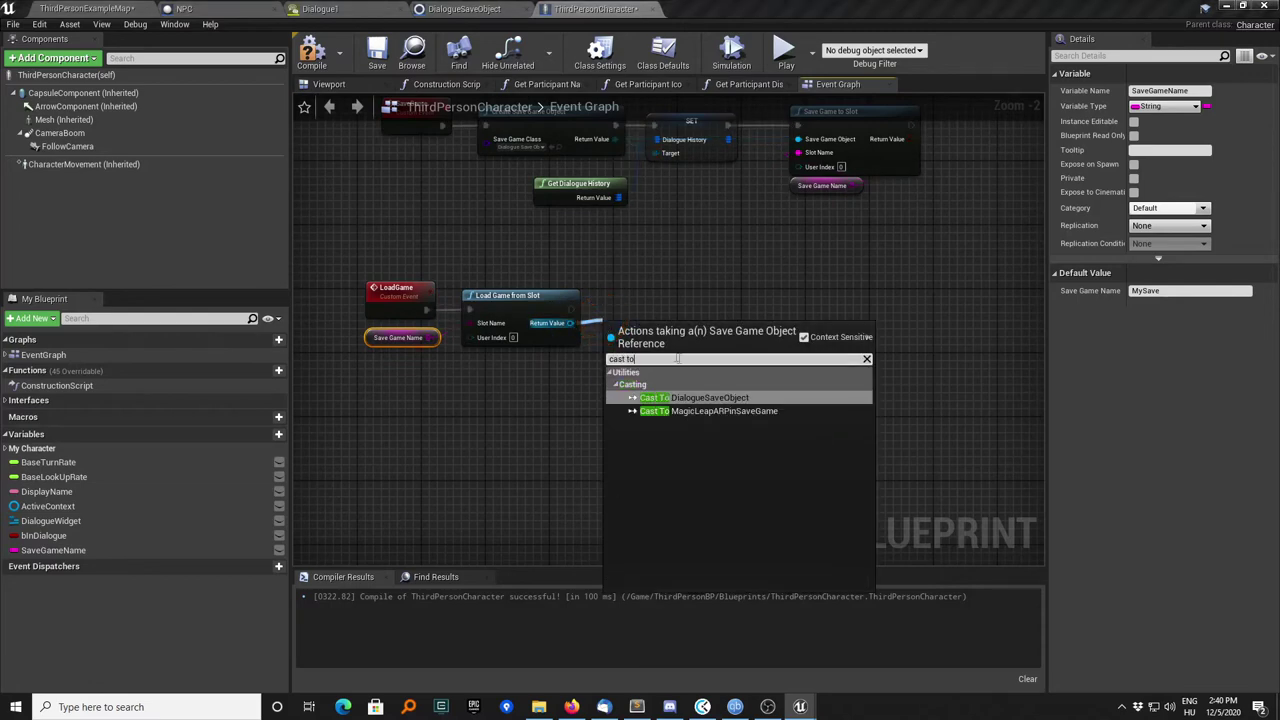
{"action": "left_click", "coordinate": [700, 398]}
{"action": "left_click_drag", "start_coordinate": [671, 337], "coordinate": [648, 311]}
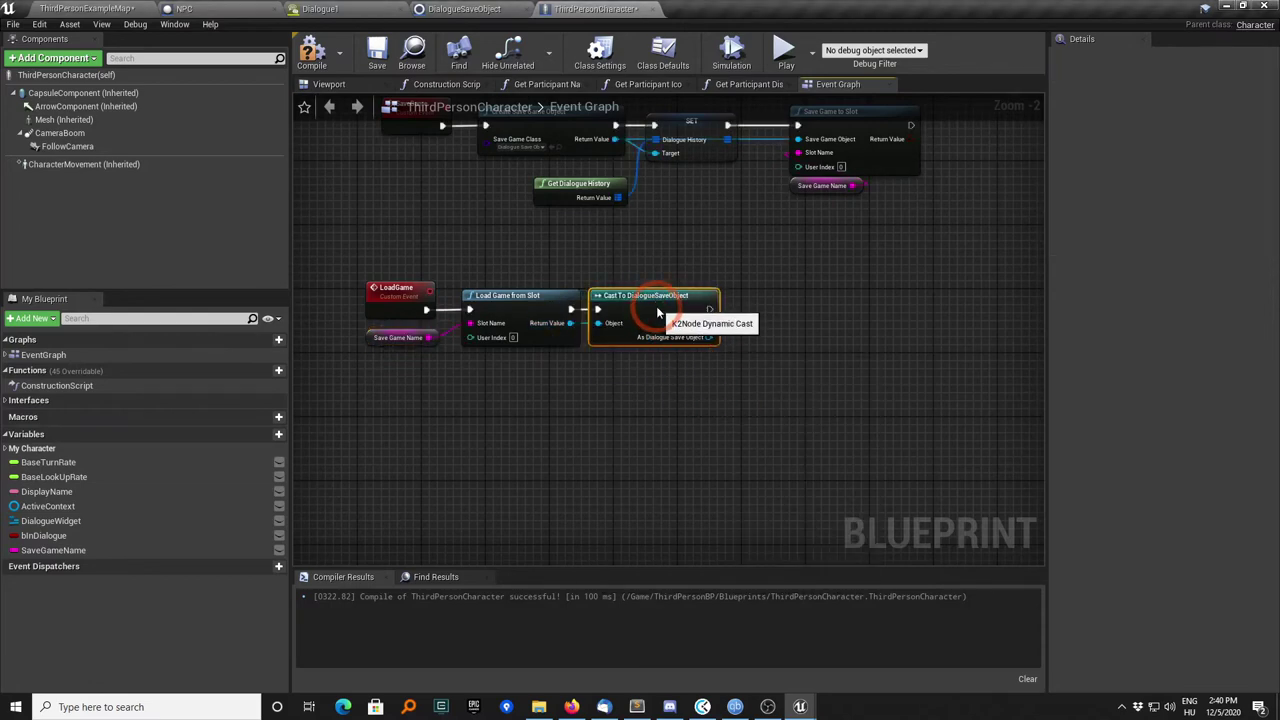
{"action": "right_click_drag", "start_coordinate": [748, 306], "coordinate": [643, 357]}
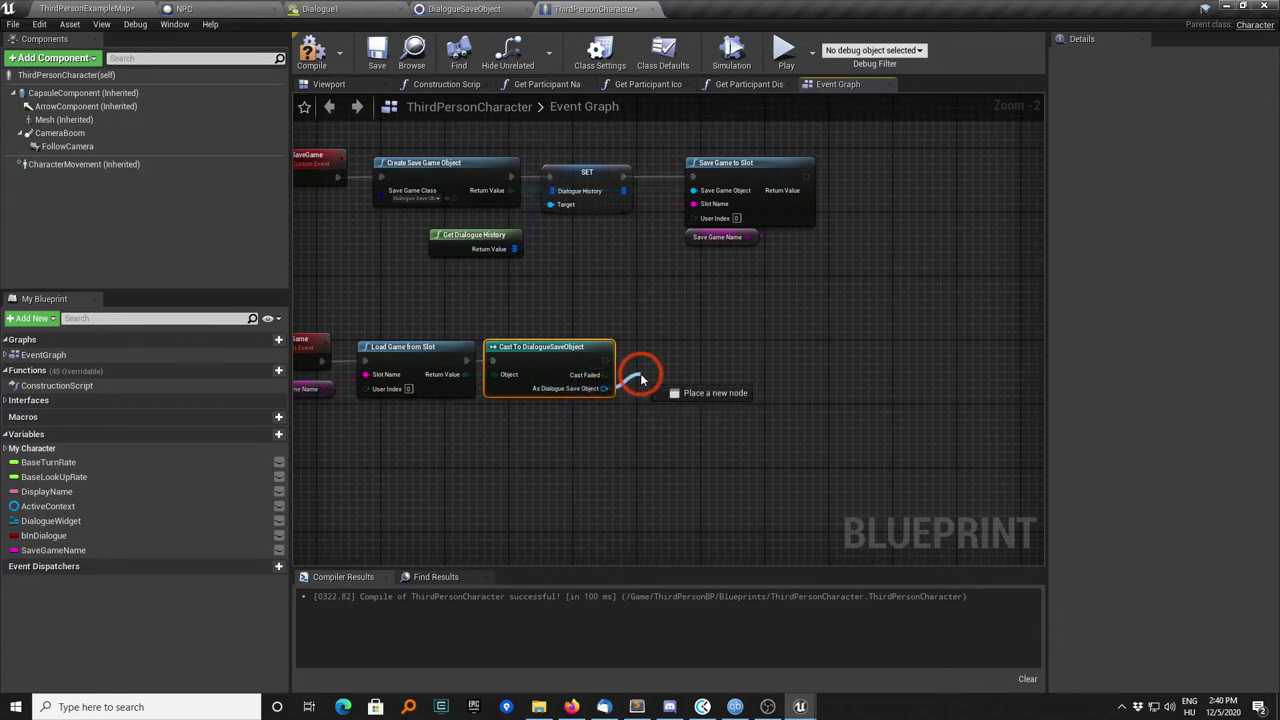
{"action": "left_click_drag", "start_coordinate": [602, 389], "coordinate": [641, 379]}
{"action": "type", "text": "get dial"}
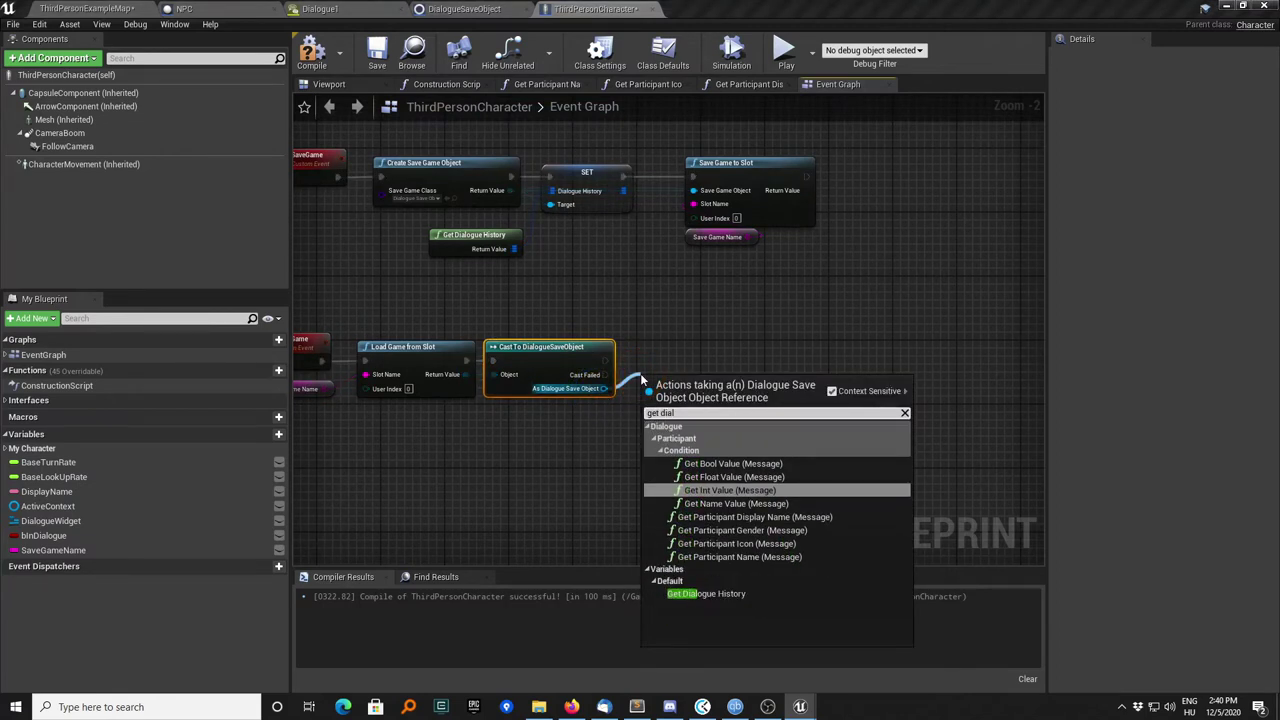
{"action": "left_click", "coordinate": [710, 593]}
{"action": "left_click", "coordinate": [698, 389]}
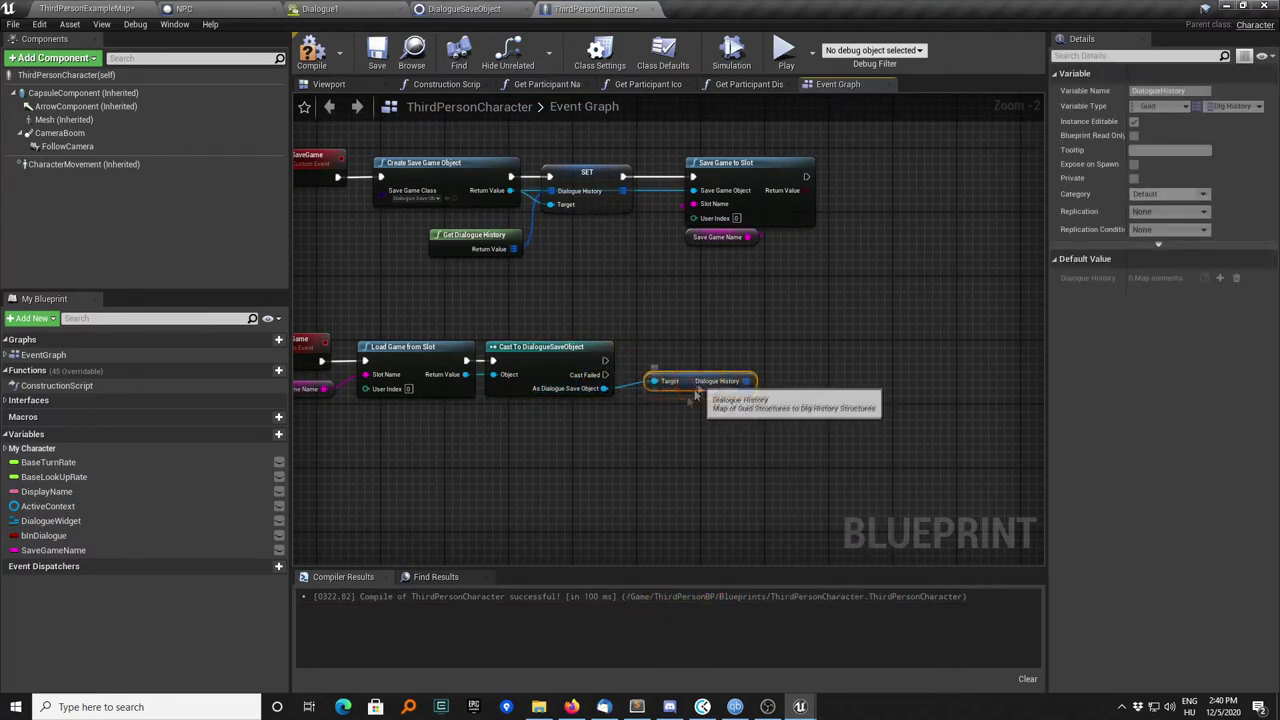
{"action": "left_click_drag", "start_coordinate": [700, 384], "coordinate": [565, 416]}
Run Set Dialogue History after the cast, fed by the loaded Dialogue History
{"action": "left_click_drag", "start_coordinate": [604, 360], "coordinate": [691, 365]}
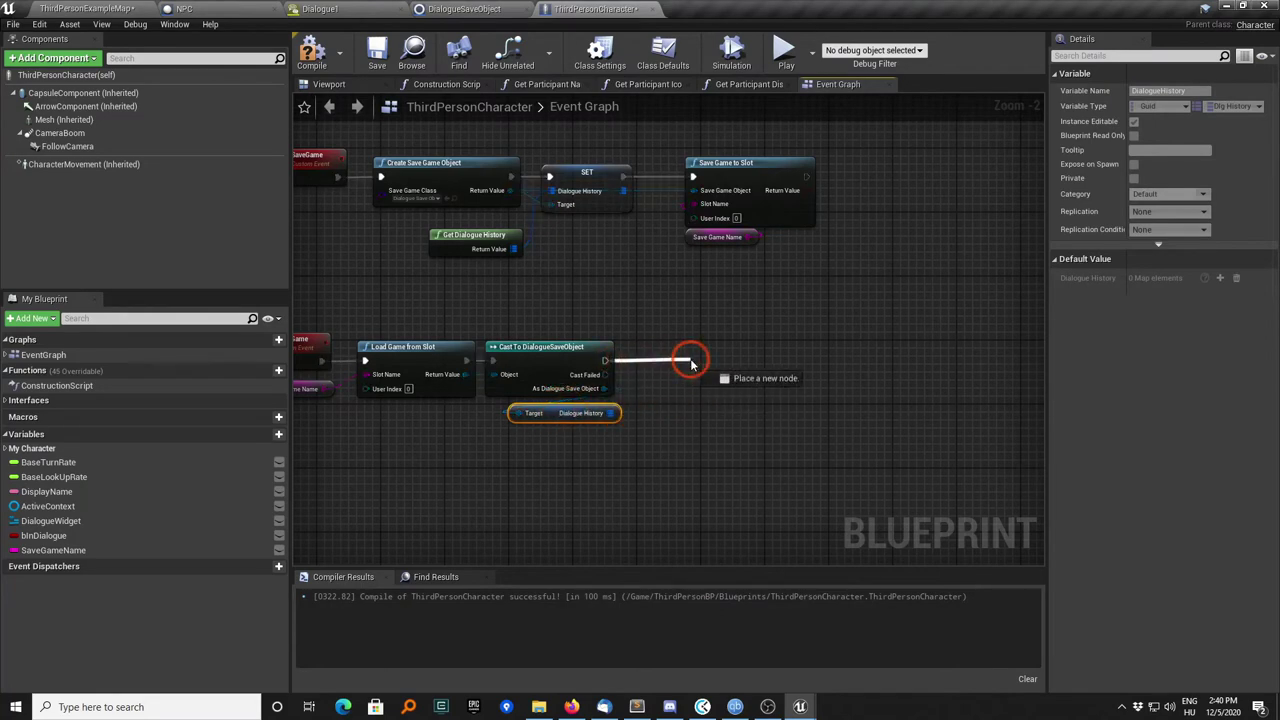
{"action": "type", "text": "set dialogue hist"}
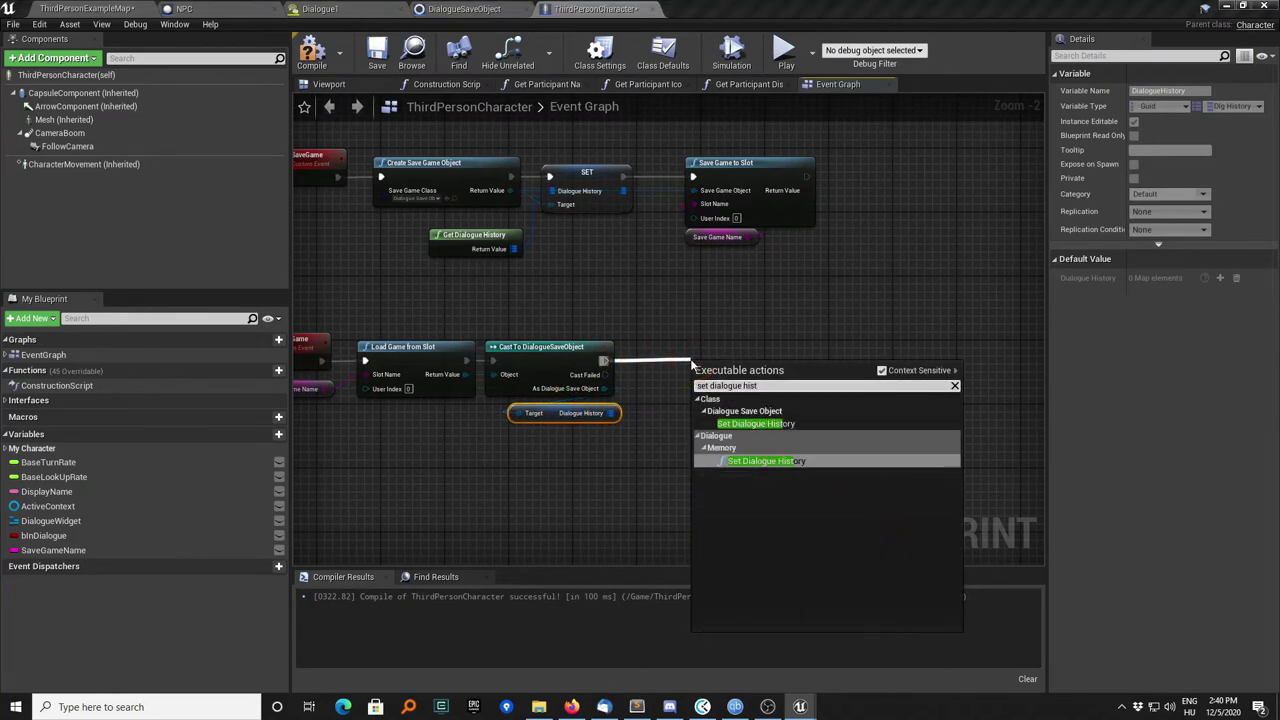
{"action": "left_click", "coordinate": [752, 461]}
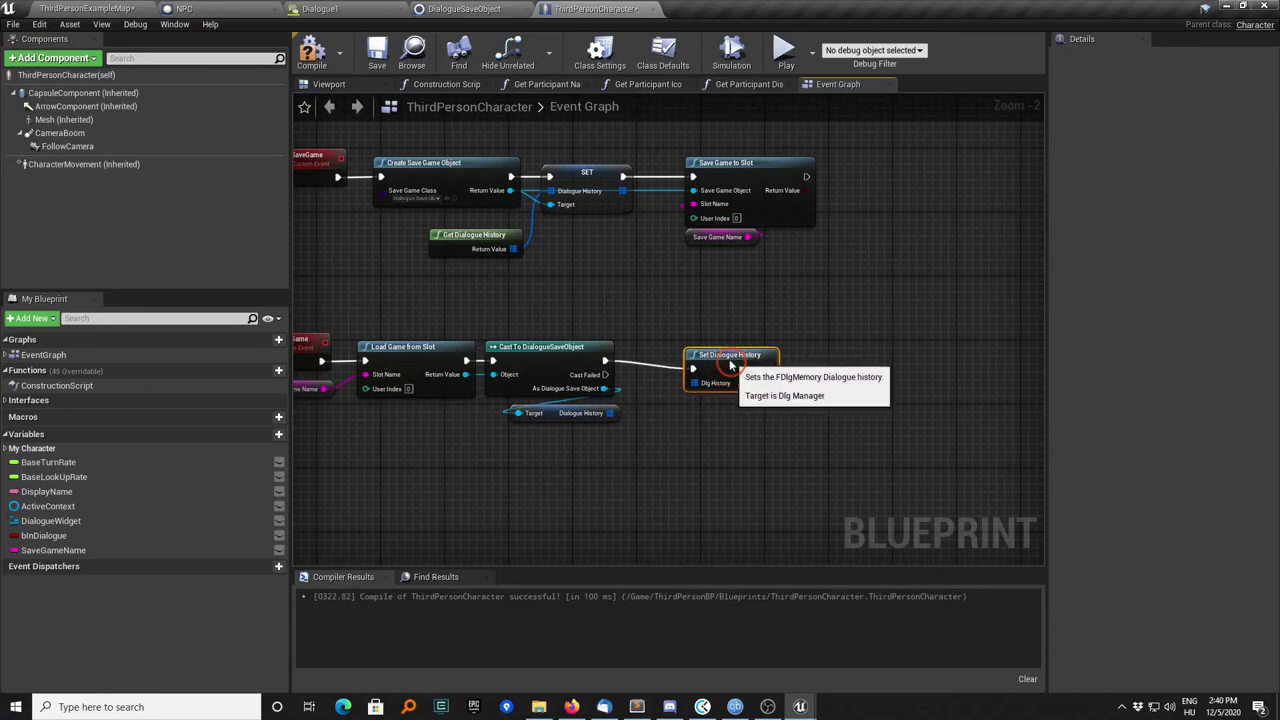
{"action": "left_click_drag", "start_coordinate": [730, 365], "coordinate": [704, 365]}
{"action": "left_click_drag", "start_coordinate": [612, 413], "coordinate": [689, 376]}
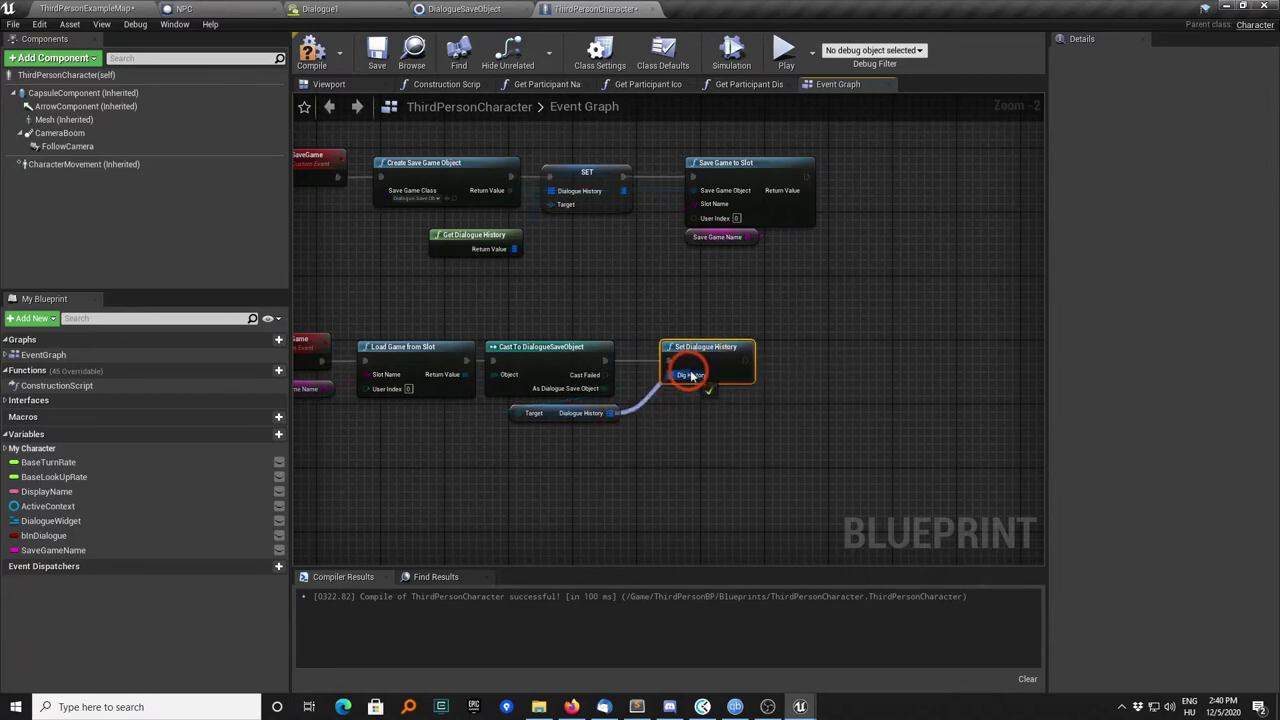
{"action": "scroll", "coordinate": [691, 376], "scroll_direction": "down", "scroll_amount": 3}
Group the save and load nodes in a comment titled 'Save / Load game (dialogue history)'
{"action": "left_click_drag", "start_coordinate": [437, 196], "coordinate": [757, 408]}
{"action": "key", "text": "c"}
{"action": "type", "text": "Save / Load game (dialogue histor"}
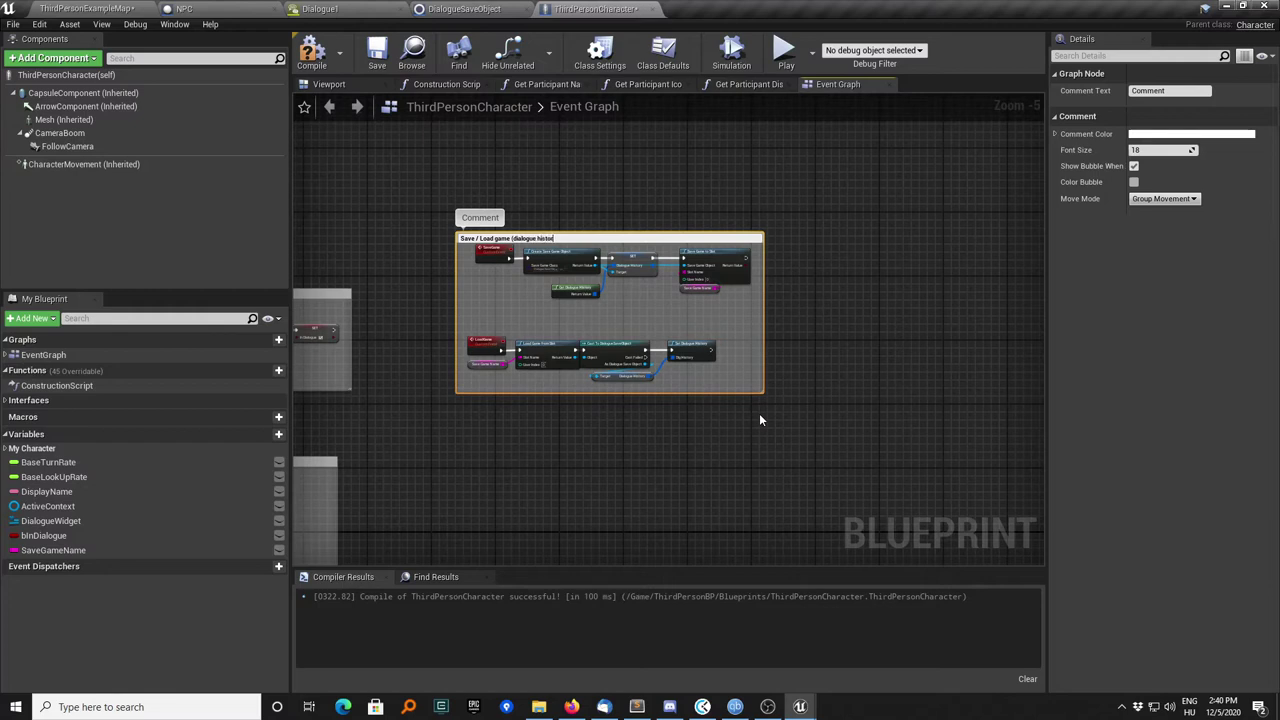
{"action": "key", "text": "Return"}
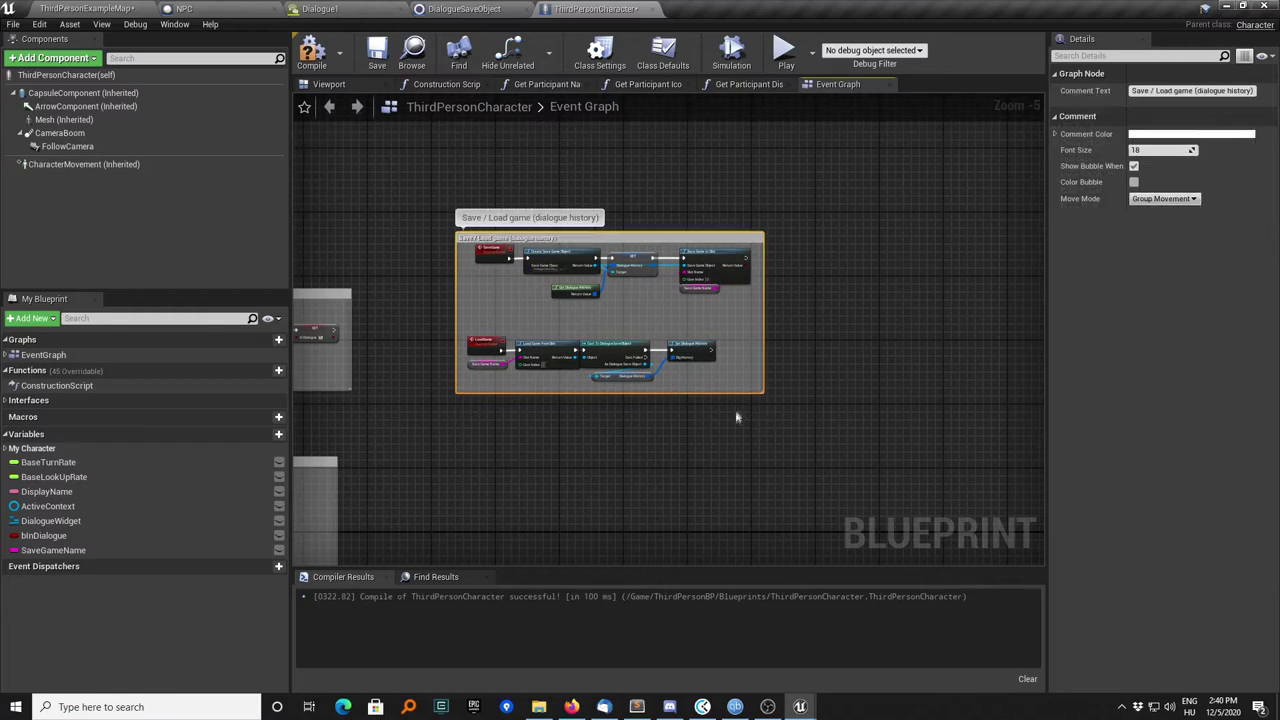
{"action": "left_click", "coordinate": [631, 236]}
{"action": "right_click_drag", "start_coordinate": [371, 414], "coordinate": [890, 263]}
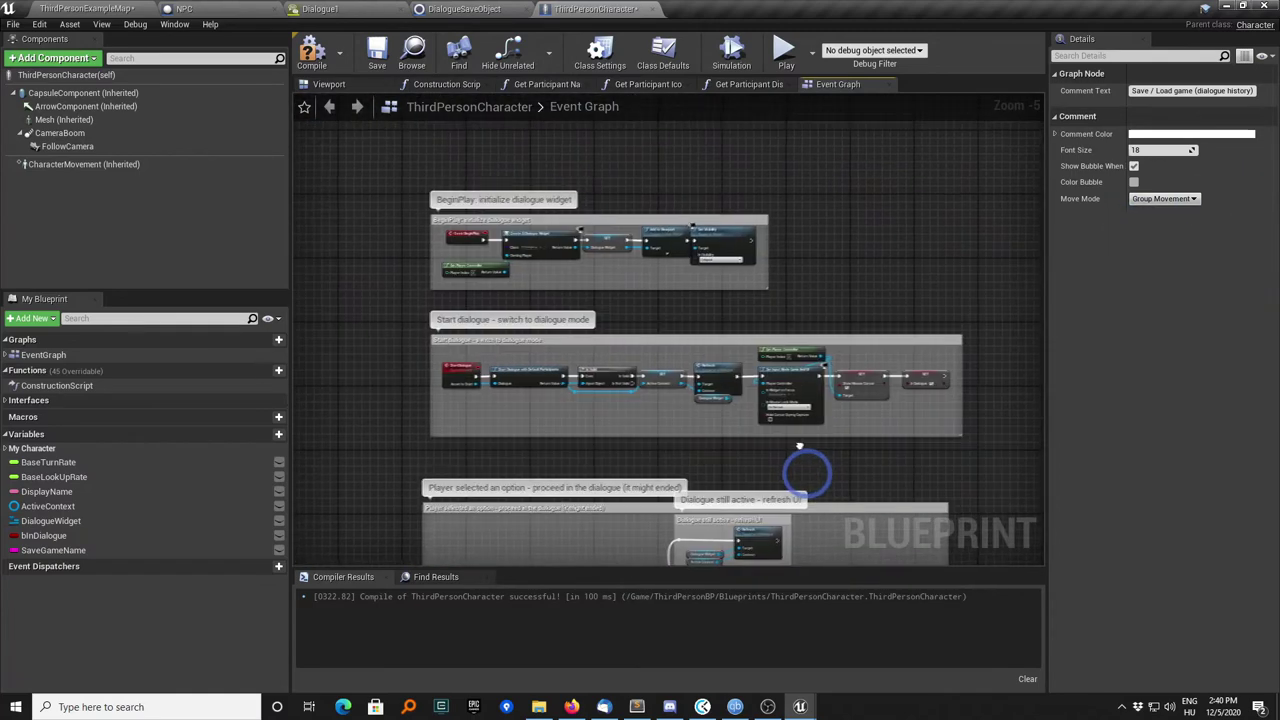
After Set Visibility in widget setup, add a 0.2-second Delay followed by Load Game
{"action": "scroll", "coordinate": [808, 471], "scroll_direction": "up", "scroll_amount": 4}
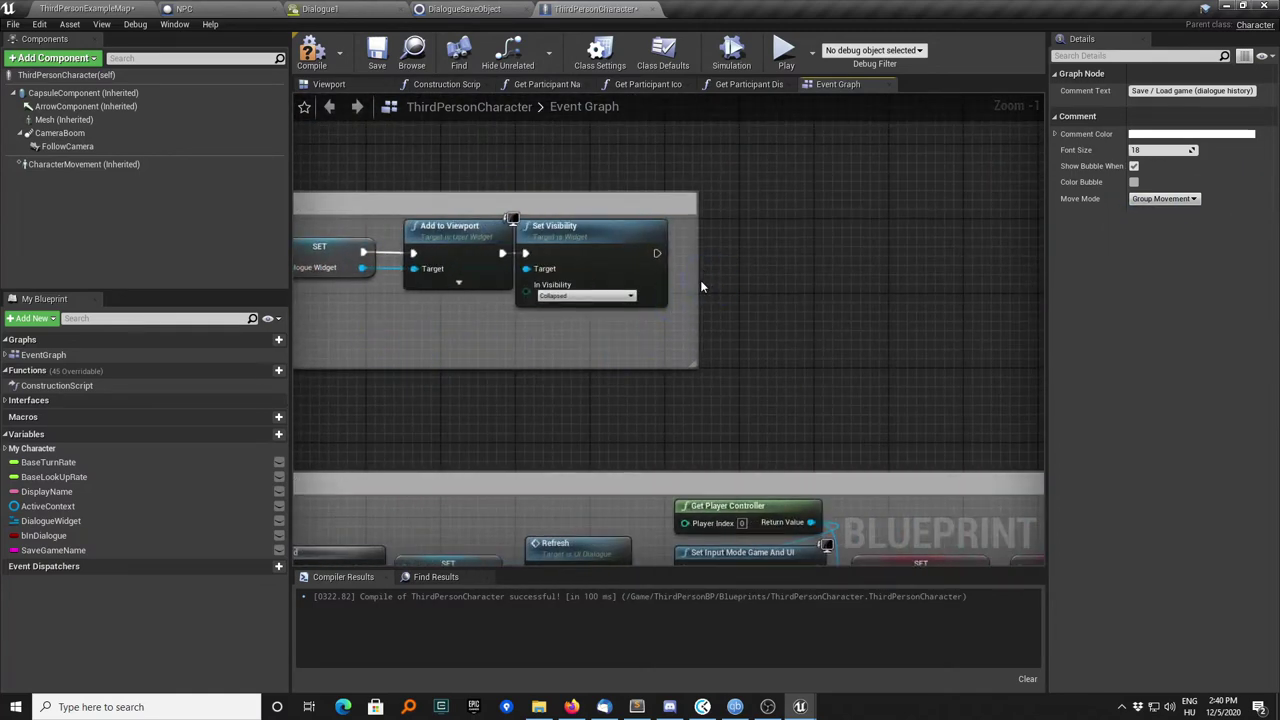
{"action": "left_click_drag", "start_coordinate": [699, 283], "coordinate": [817, 323]}
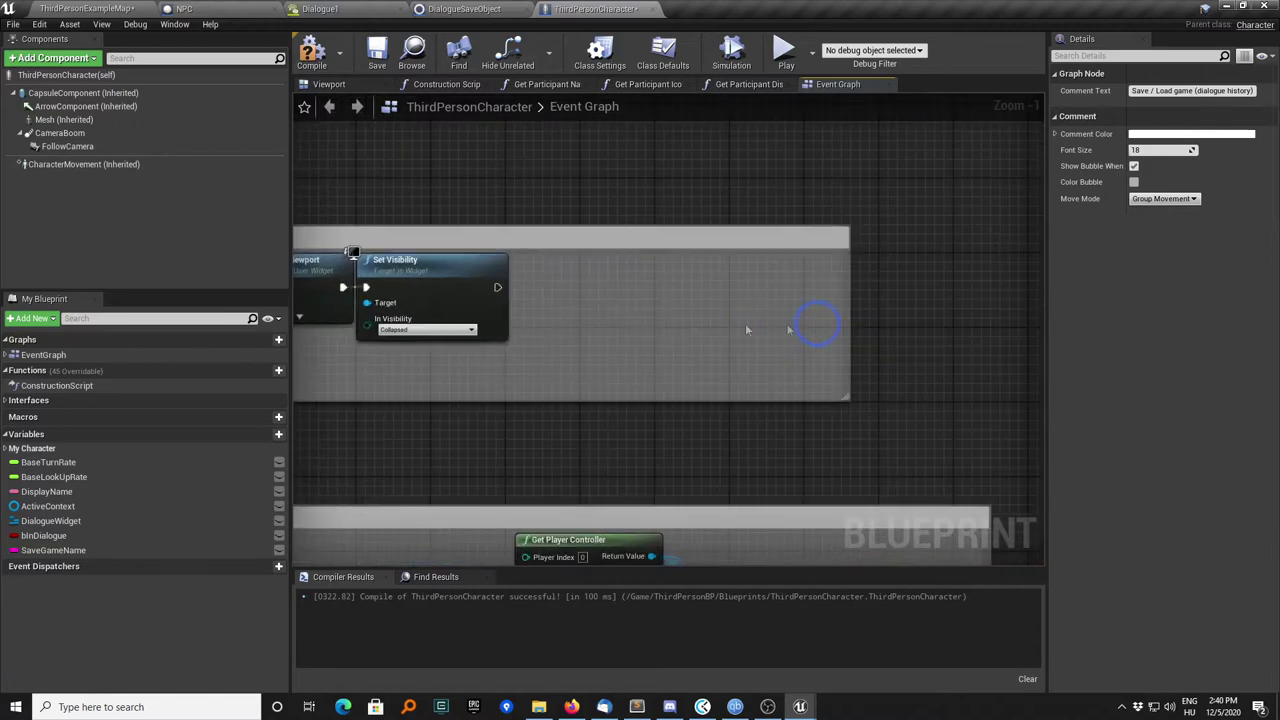
{"action": "left_click_drag", "start_coordinate": [496, 288], "coordinate": [571, 295]}
{"action": "type", "text": "delay"}
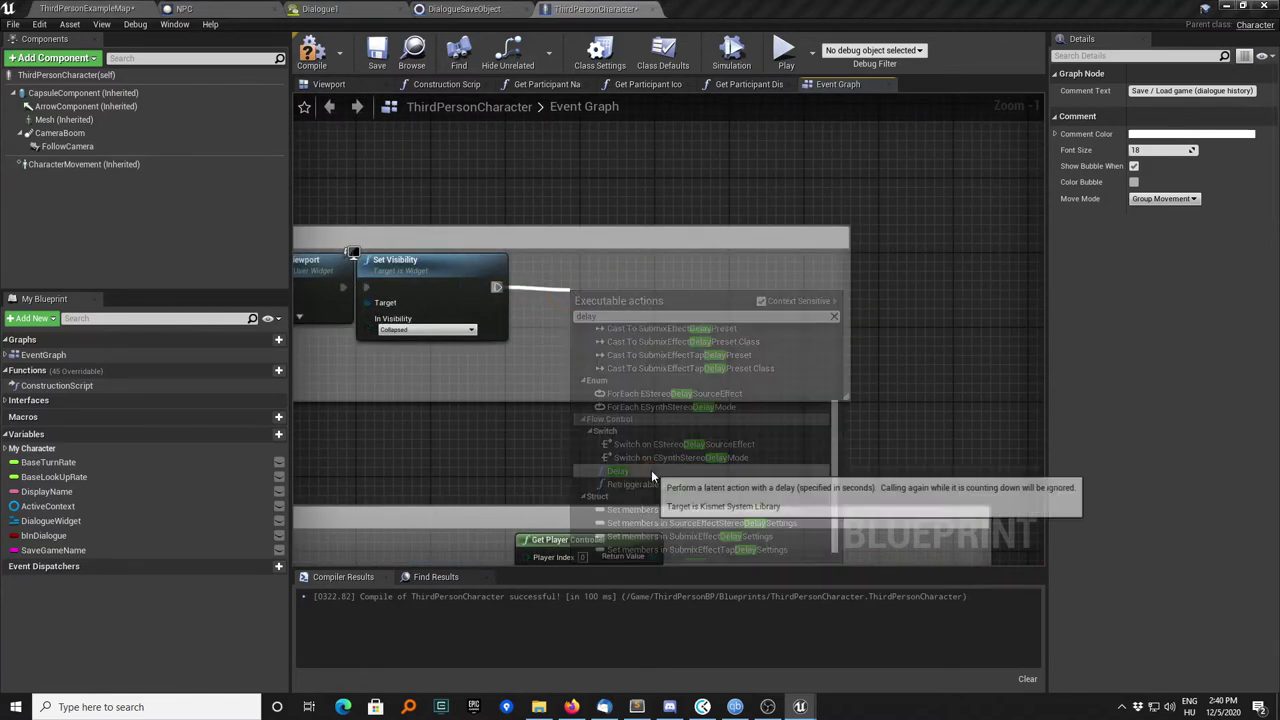
{"action": "left_click", "coordinate": [651, 470]}
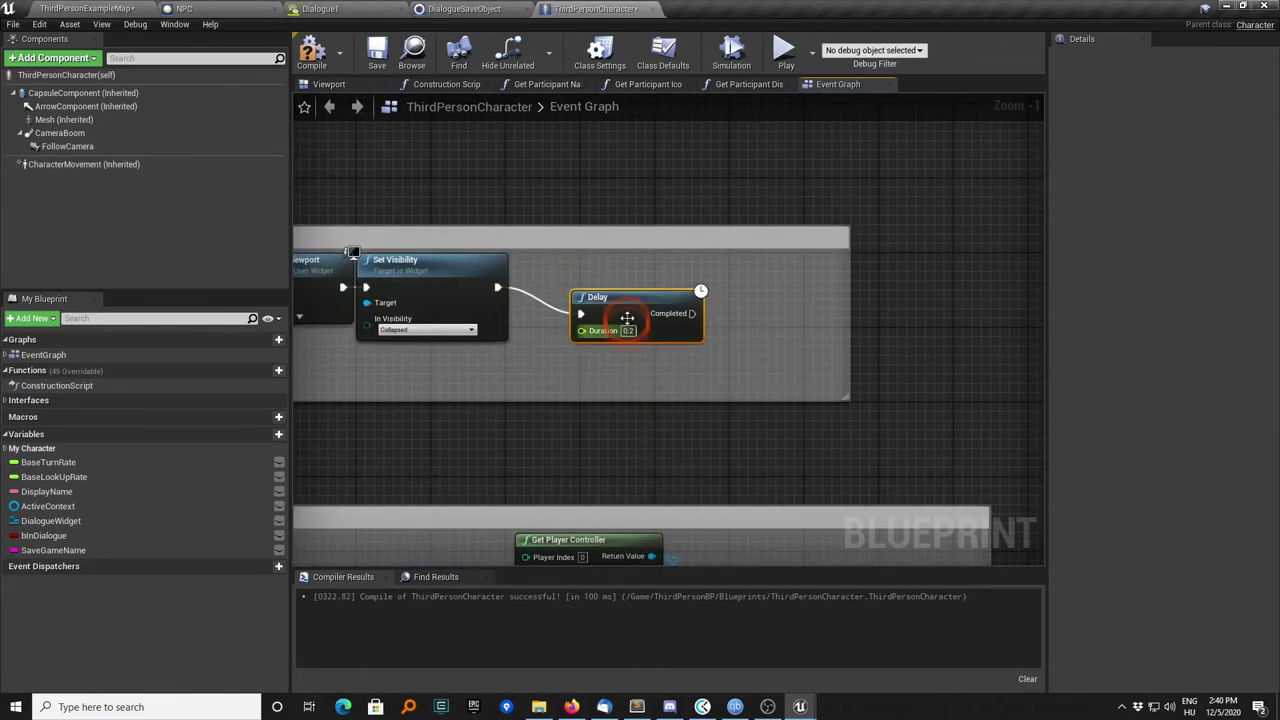
{"action": "right_click_drag", "start_coordinate": [660, 336], "coordinate": [526, 327]}
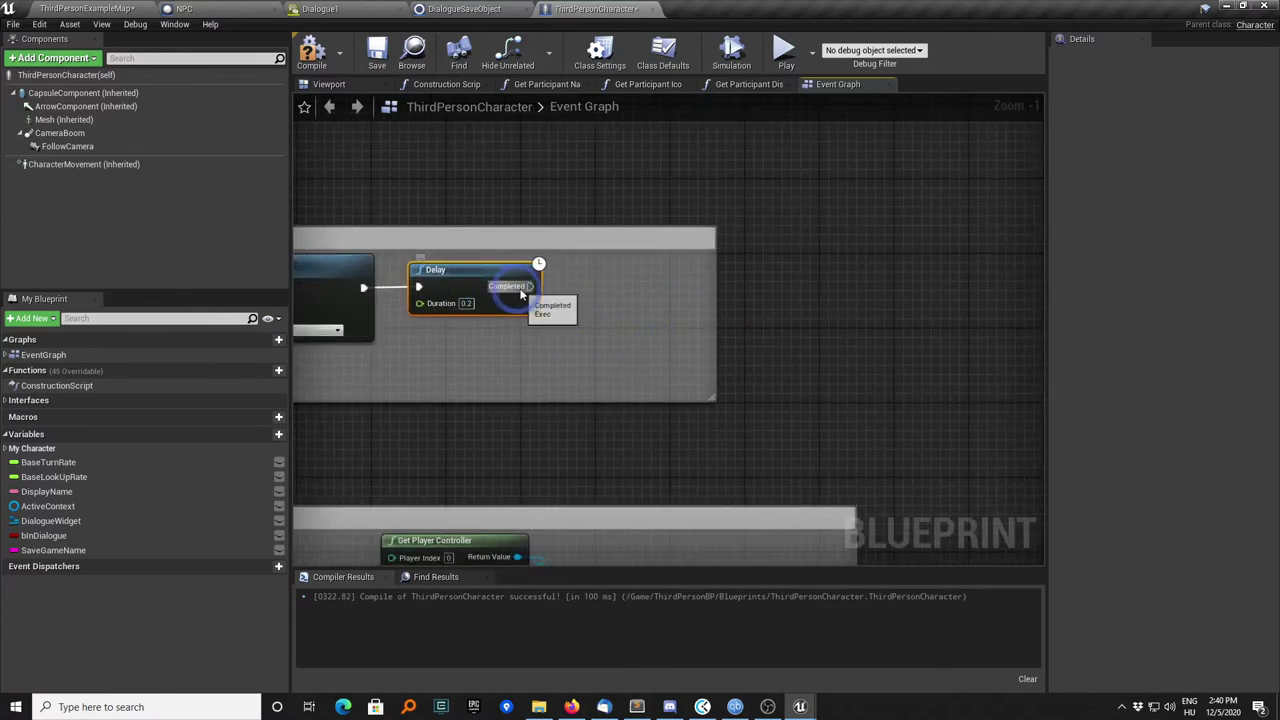
{"action": "left_click_drag", "start_coordinate": [519, 293], "coordinate": [578, 291]}
{"action": "type", "text": "load game"}
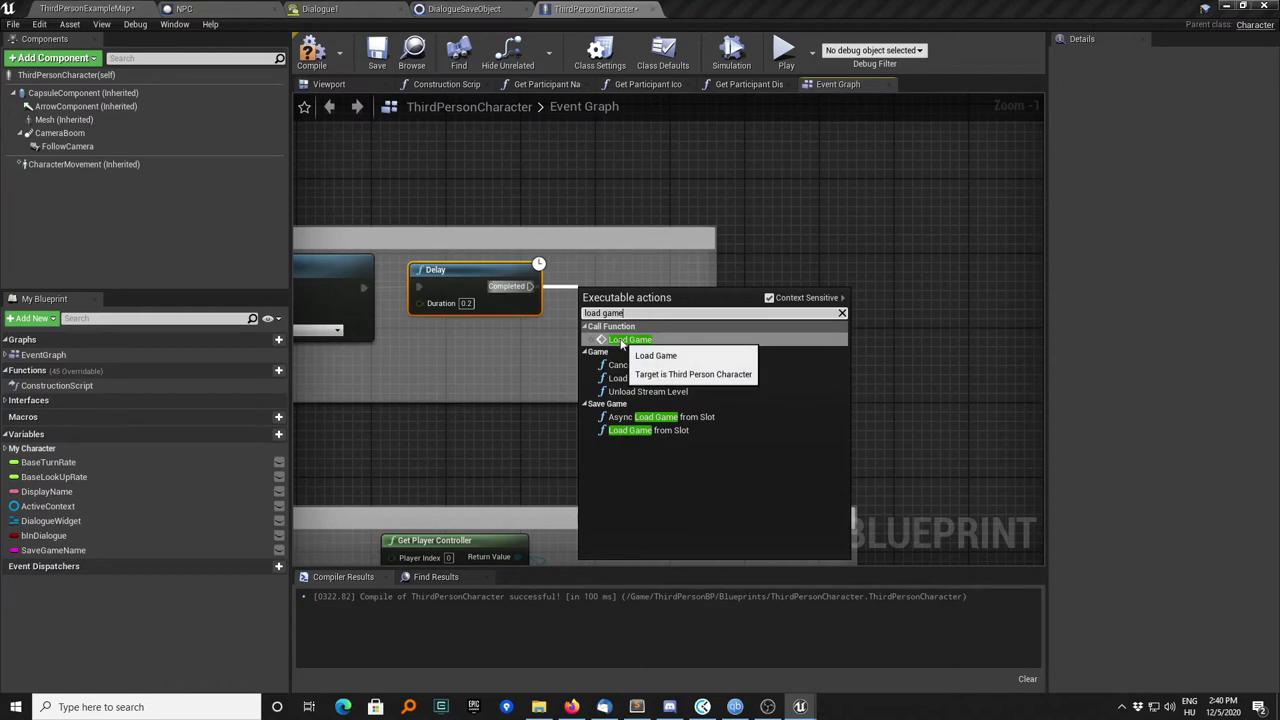
{"action": "left_click", "coordinate": [625, 340]}
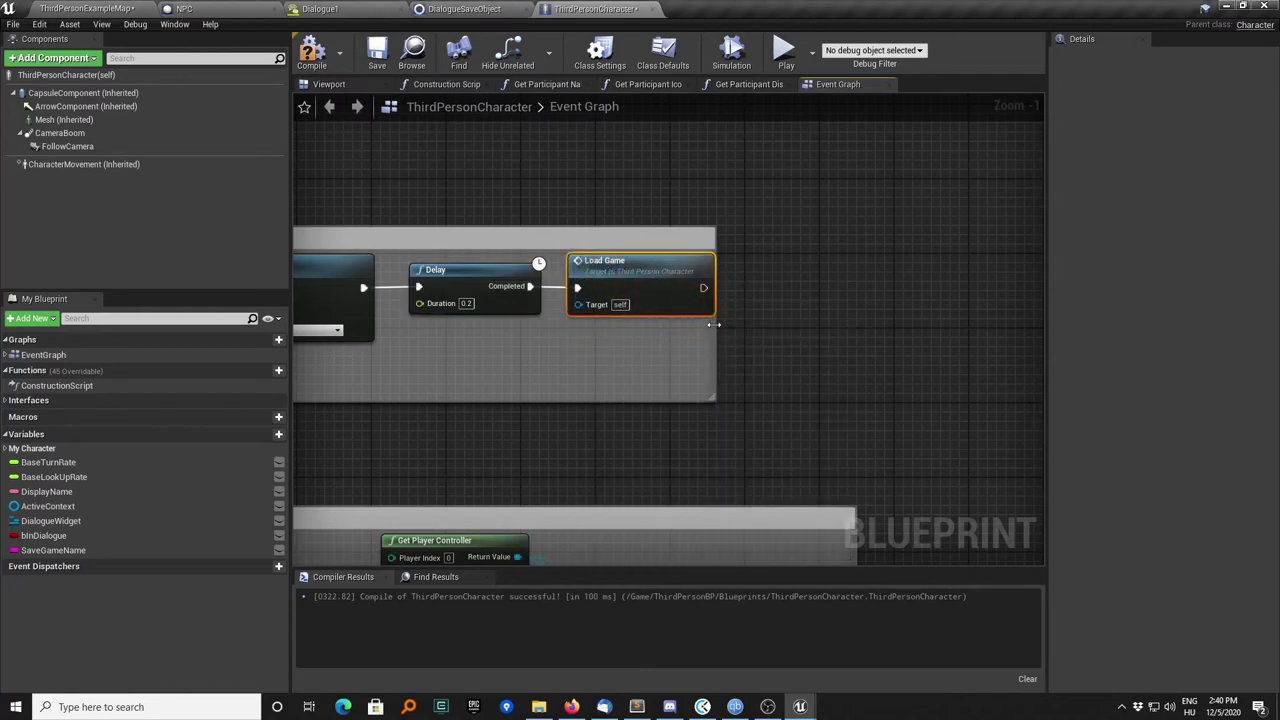
Call Save Game after hiding the mouse cursor, enclose it in the dialogue comment, and compile
{"action": "scroll", "coordinate": [730, 324], "scroll_direction": "down", "scroll_amount": 4}
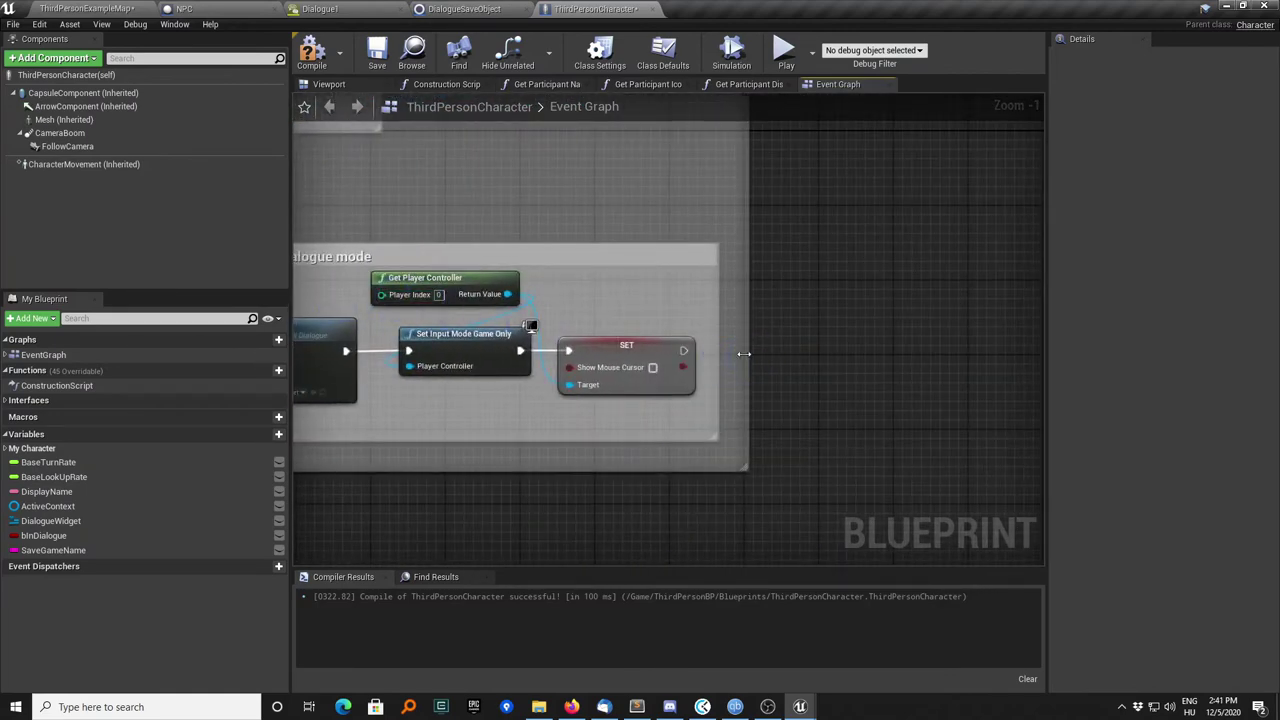
{"action": "left_click_drag", "start_coordinate": [744, 353], "coordinate": [889, 360]}
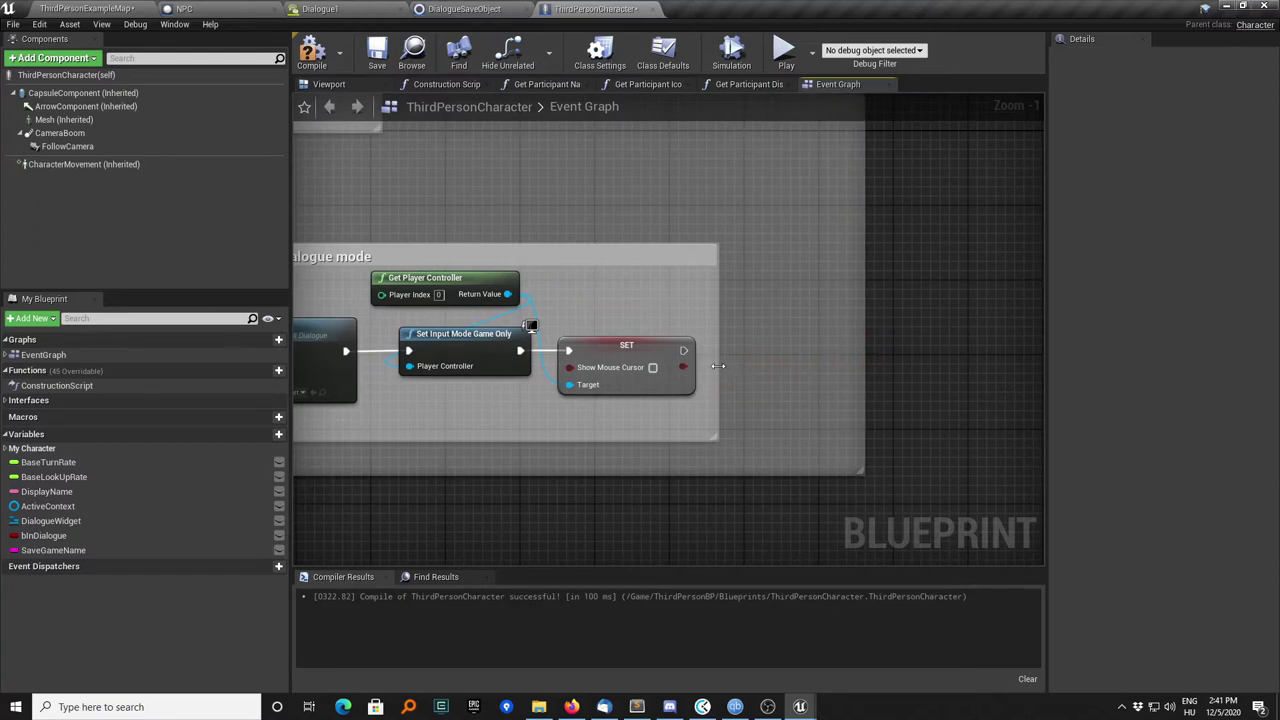
{"action": "left_click_drag", "start_coordinate": [718, 366], "coordinate": [848, 370]}
{"action": "left_click_drag", "start_coordinate": [683, 351], "coordinate": [748, 366]}
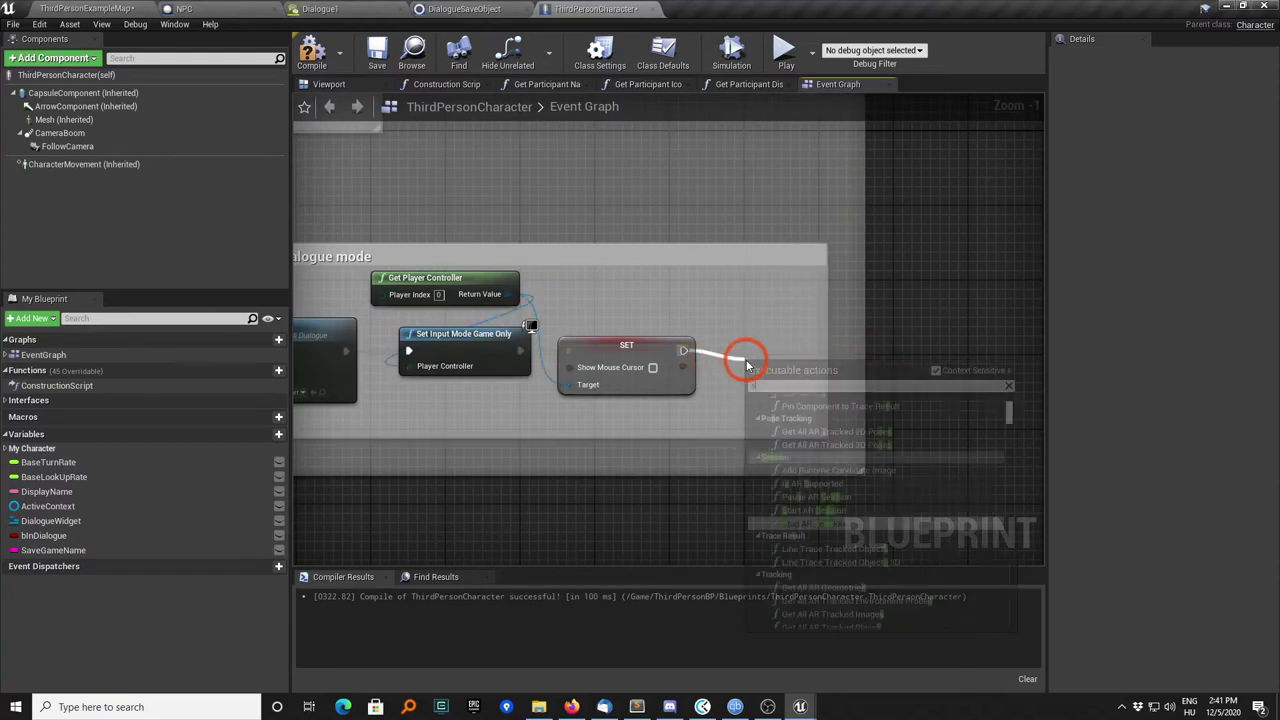
{"action": "type", "text": "save game"}
{"action": "left_click", "coordinate": [799, 413]}
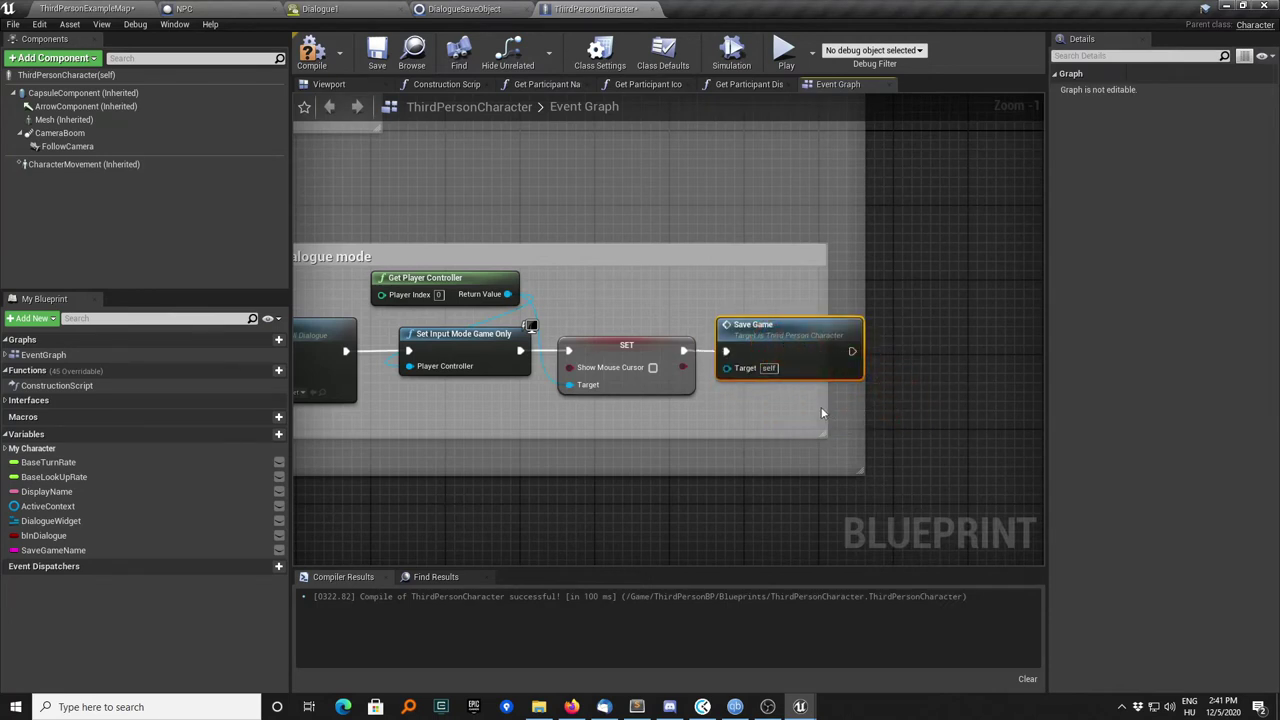
{"action": "mouse_move", "coordinate": [829, 407]}
{"action": "left_mouse_down"}
{"action": "mouse_move", "coordinate": [878, 413]}
{"action": "mouse_move", "coordinate": [895, 443]}
{"action": "left_mouse_up"}
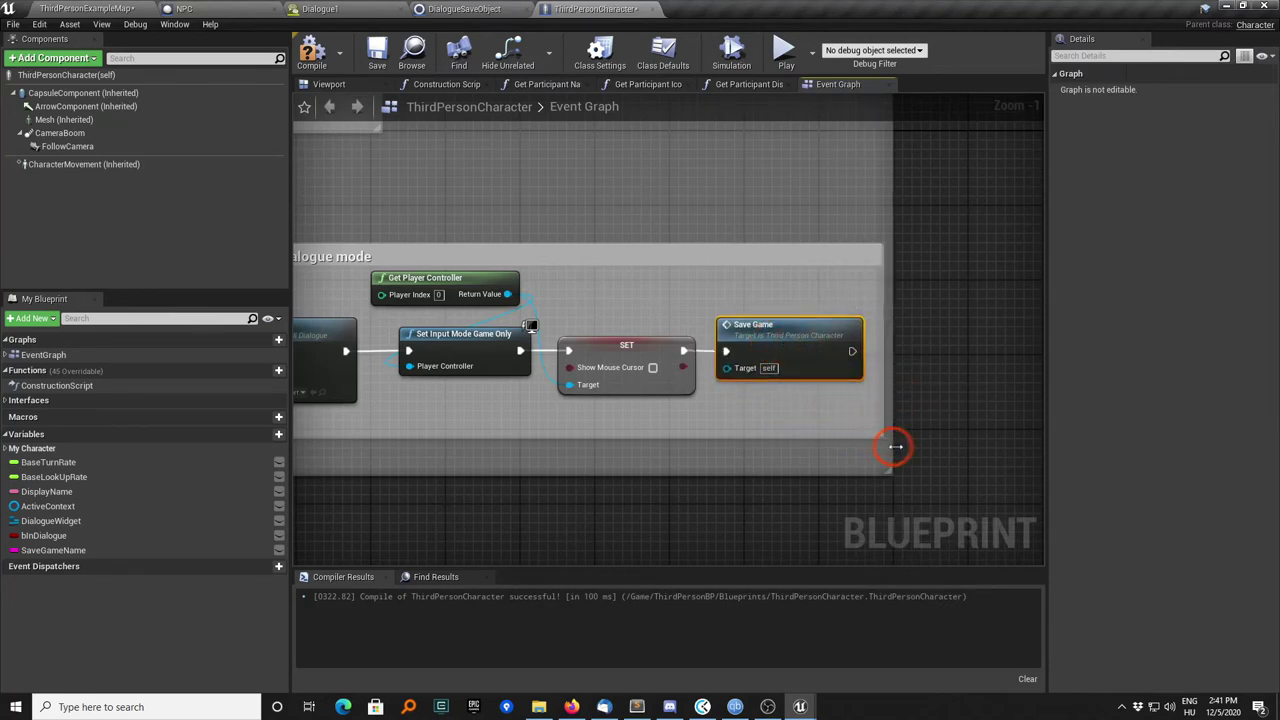
{"action": "left_click", "coordinate": [372, 70]}
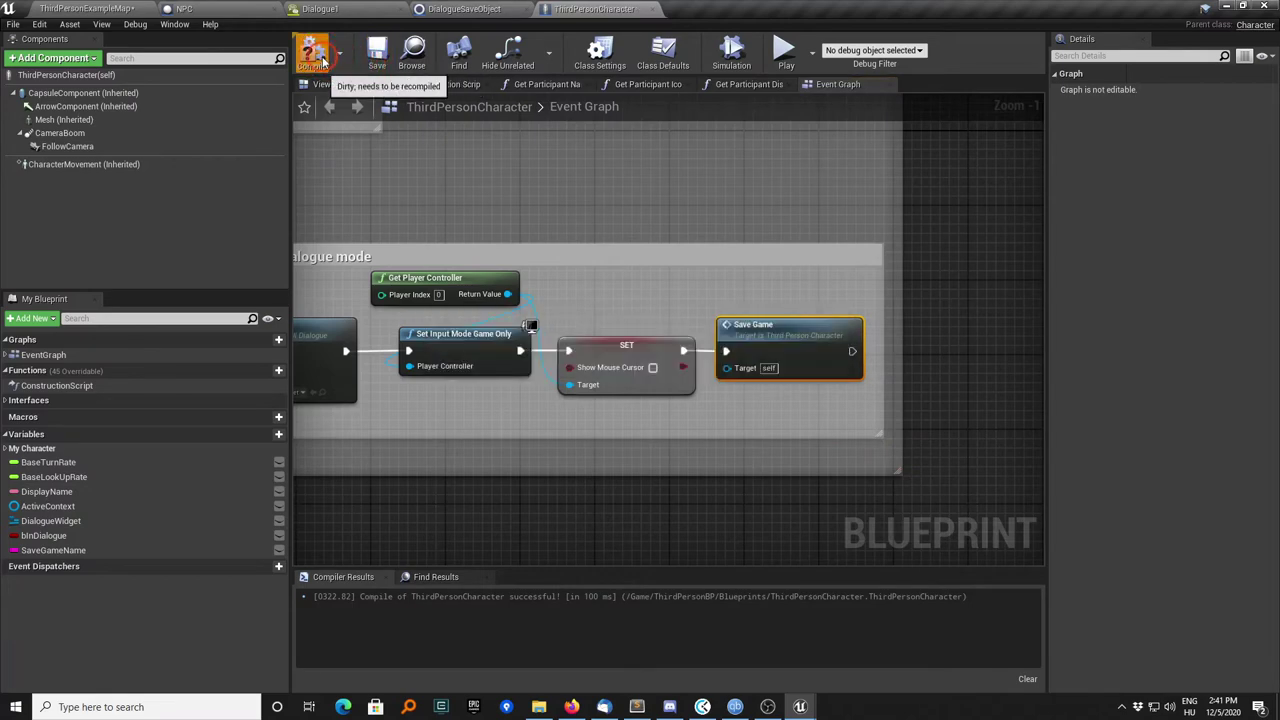
Playtest the example map, talking to the NPC twice before stopping
{"action": "left_click", "coordinate": [90, 10]}
{"action": "left_click", "coordinate": [634, 294]}
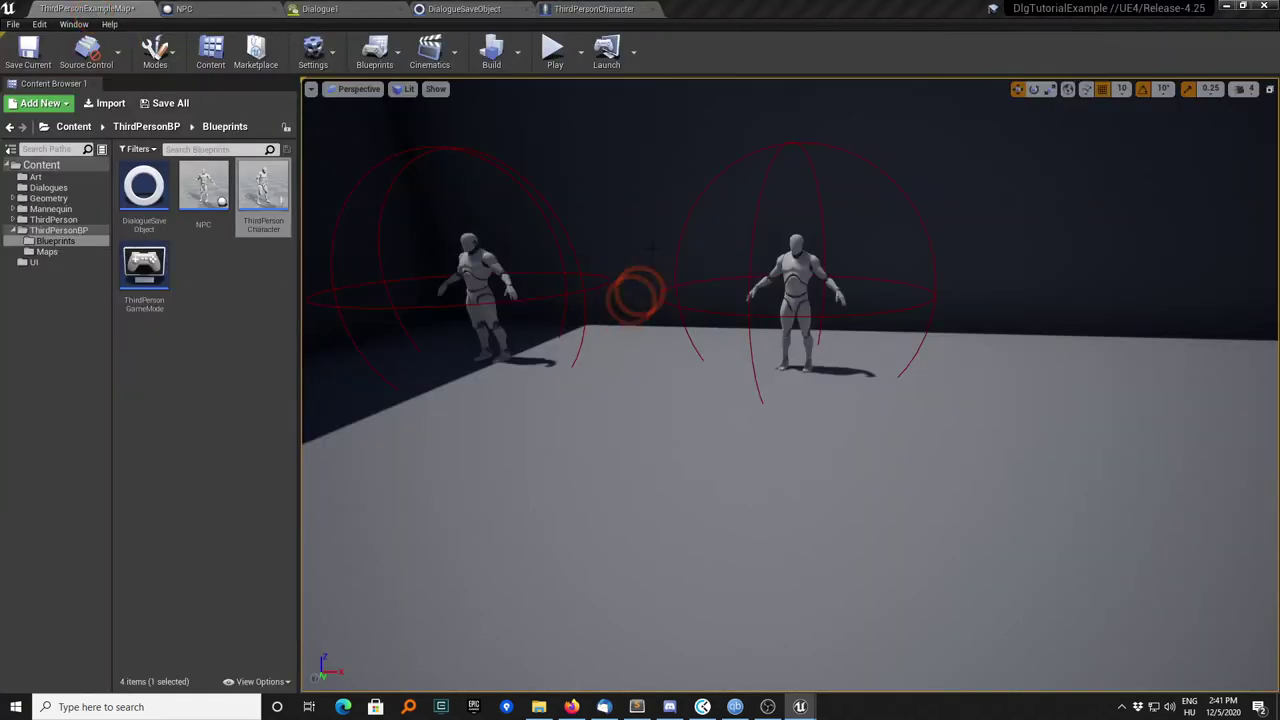
{"action": "left_click", "coordinate": [556, 60]}
{"action": "key", "text": "w"}
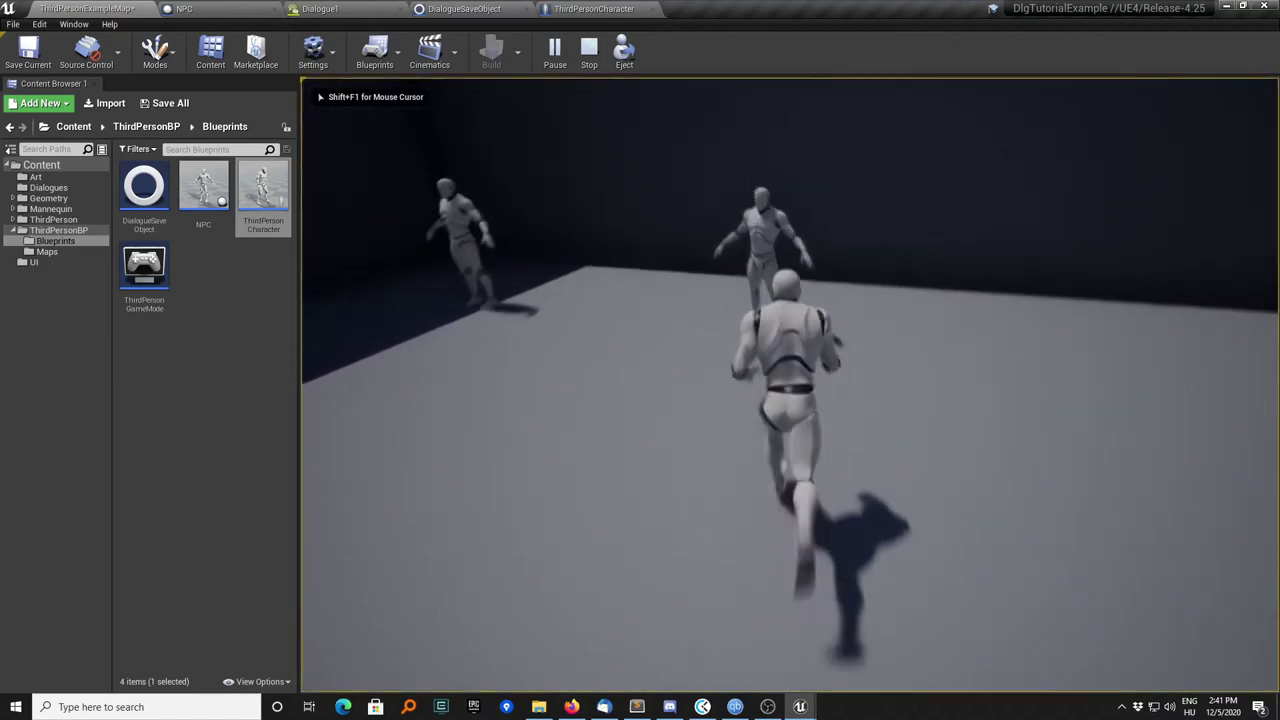
{"action": "key", "text": "e"}
{"action": "left_click", "coordinate": [388, 514]}
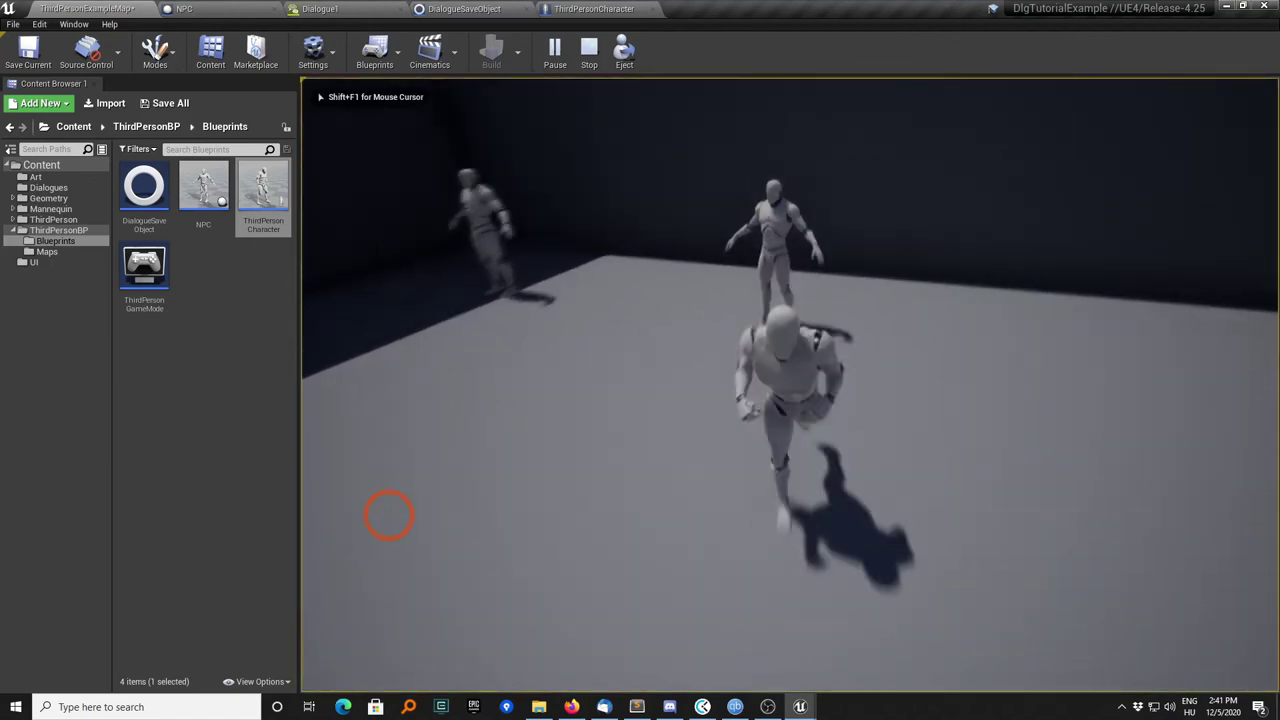
{"action": "key", "text": "e"}
{"action": "left_click", "coordinate": [391, 517]}
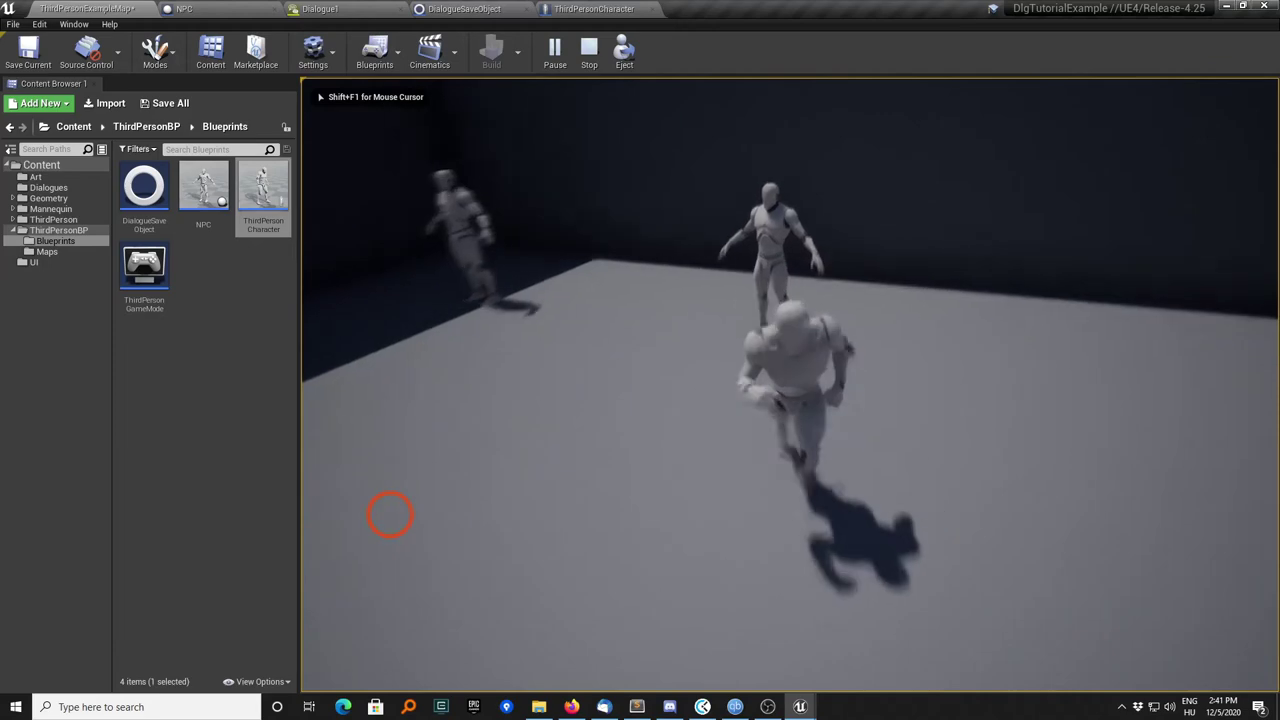
{"action": "key", "text": "Escape"}
Move the player start nearer the NPCs, then replay and talk twice to The Second NPC, who says 'Hello Again!'
{"action": "right_click_drag", "start_coordinate": [790, 400], "coordinate": [815, 385]}
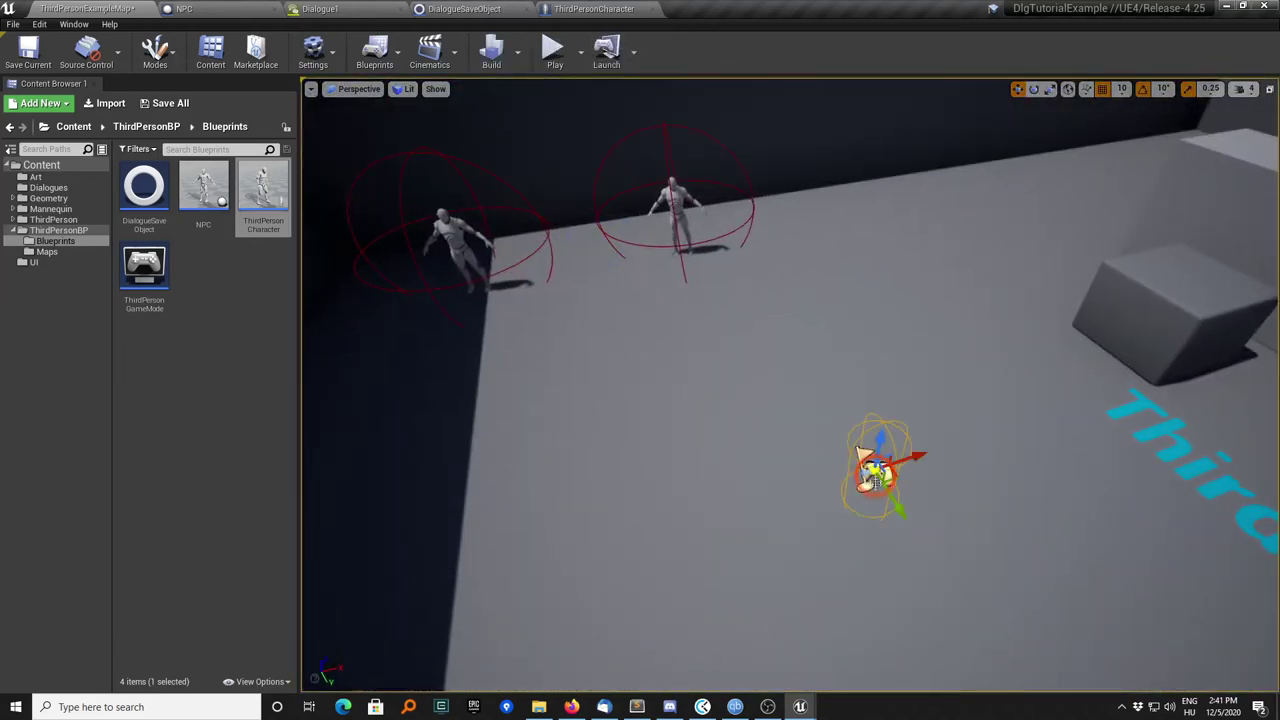
{"action": "left_click_drag", "start_coordinate": [892, 497], "coordinate": [690, 367]}
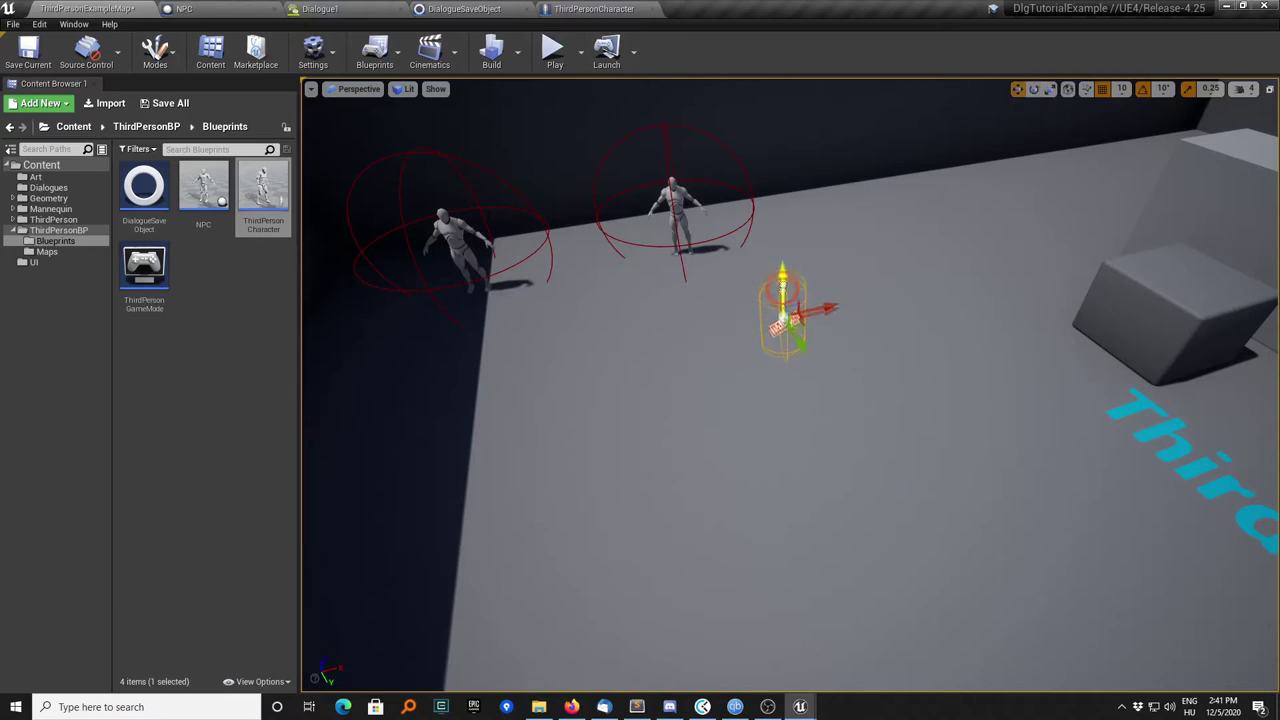
{"action": "left_click", "coordinate": [555, 50]}
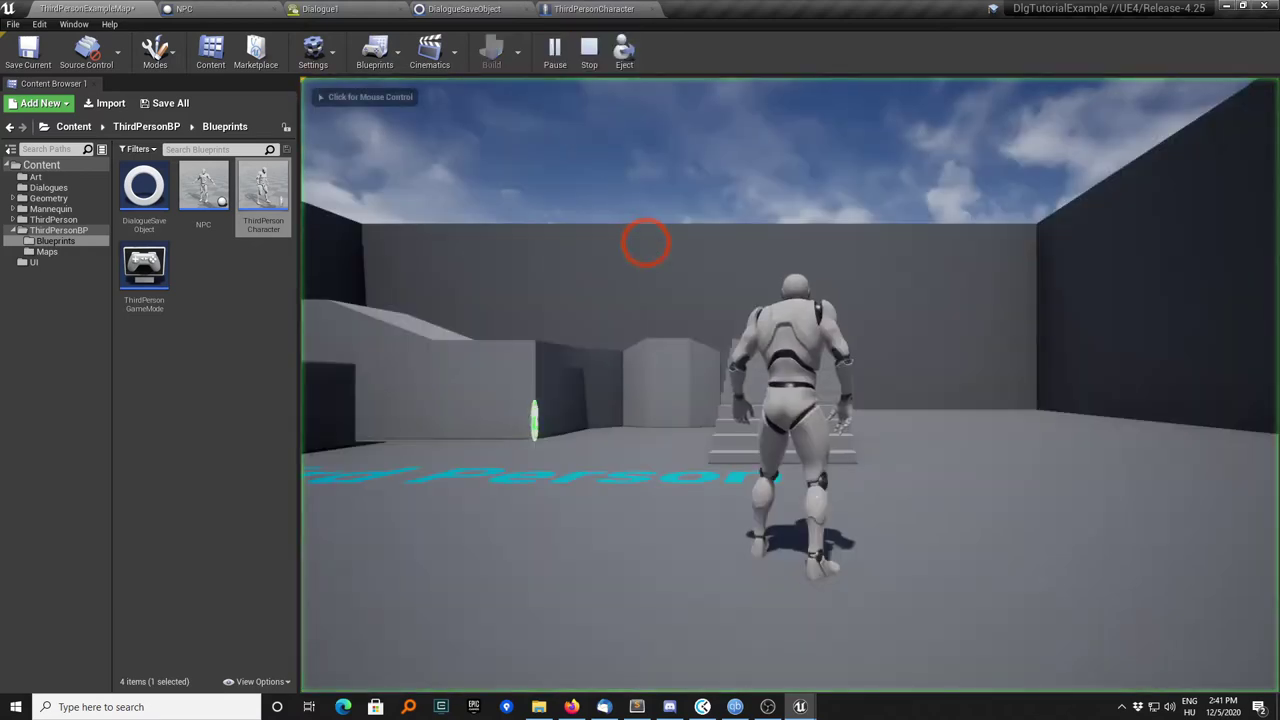
{"action": "key", "text": "w"}
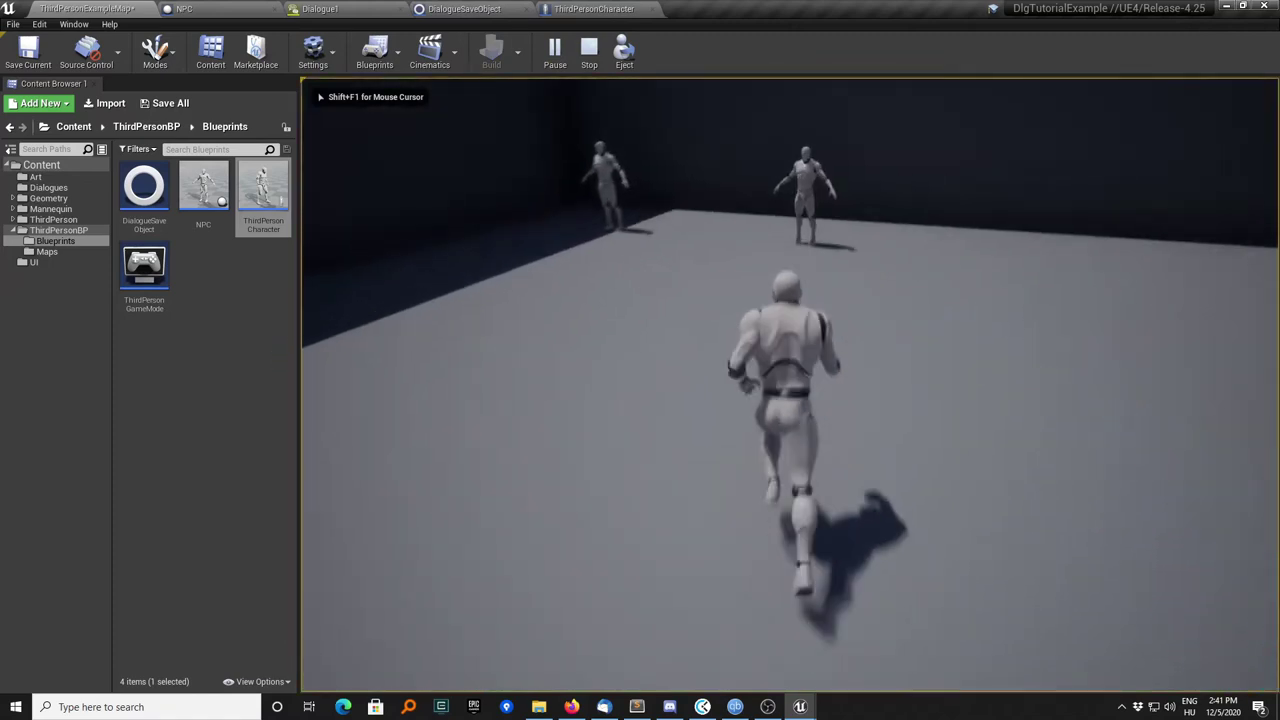
{"action": "key", "text": "e"}
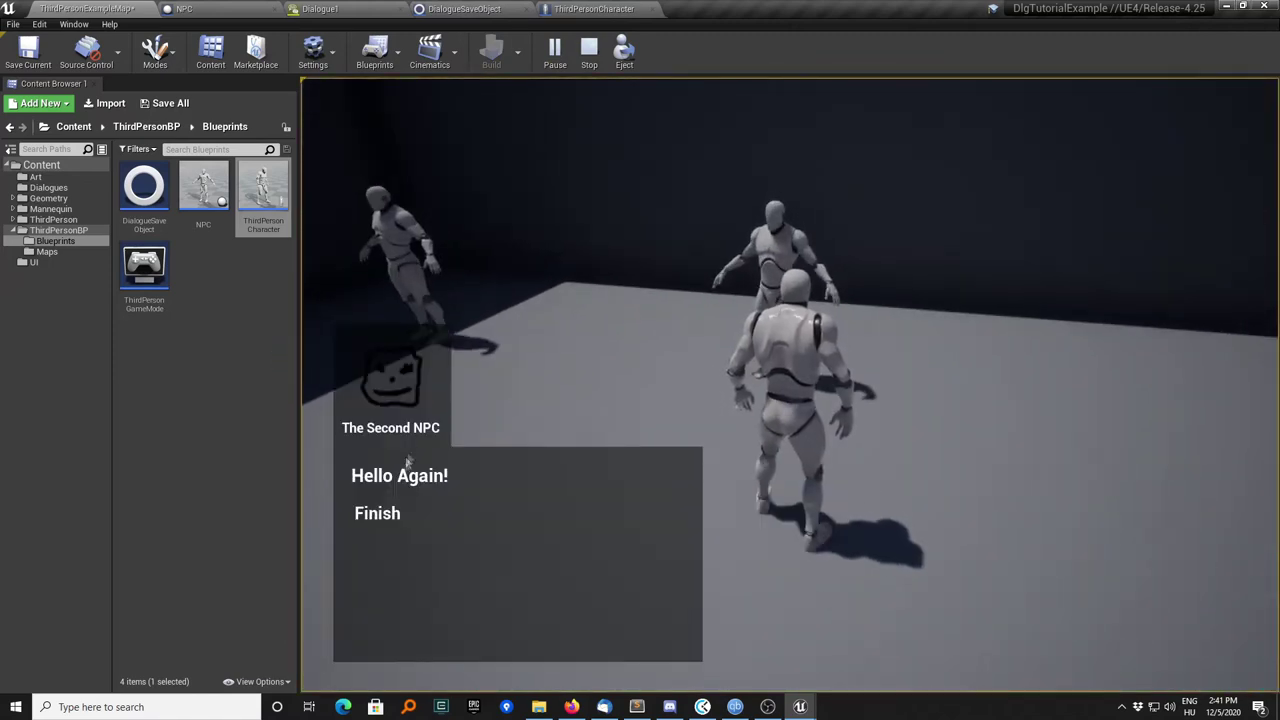
{"action": "left_click", "coordinate": [400, 514]}
{"action": "key", "text": "s"}
{"action": "key", "text": "w"}
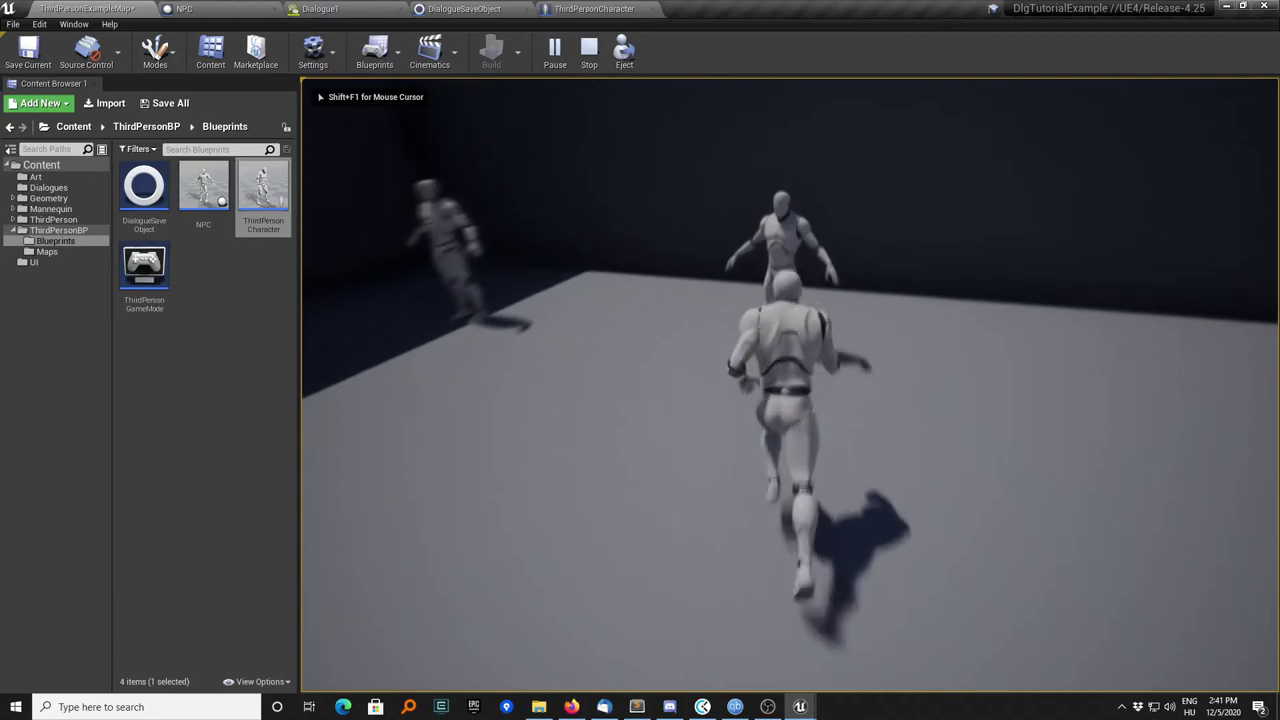
{"action": "key", "text": "e"}
{"action": "left_click", "coordinate": [391, 517]}
{"action": "key", "text": "Escape"}
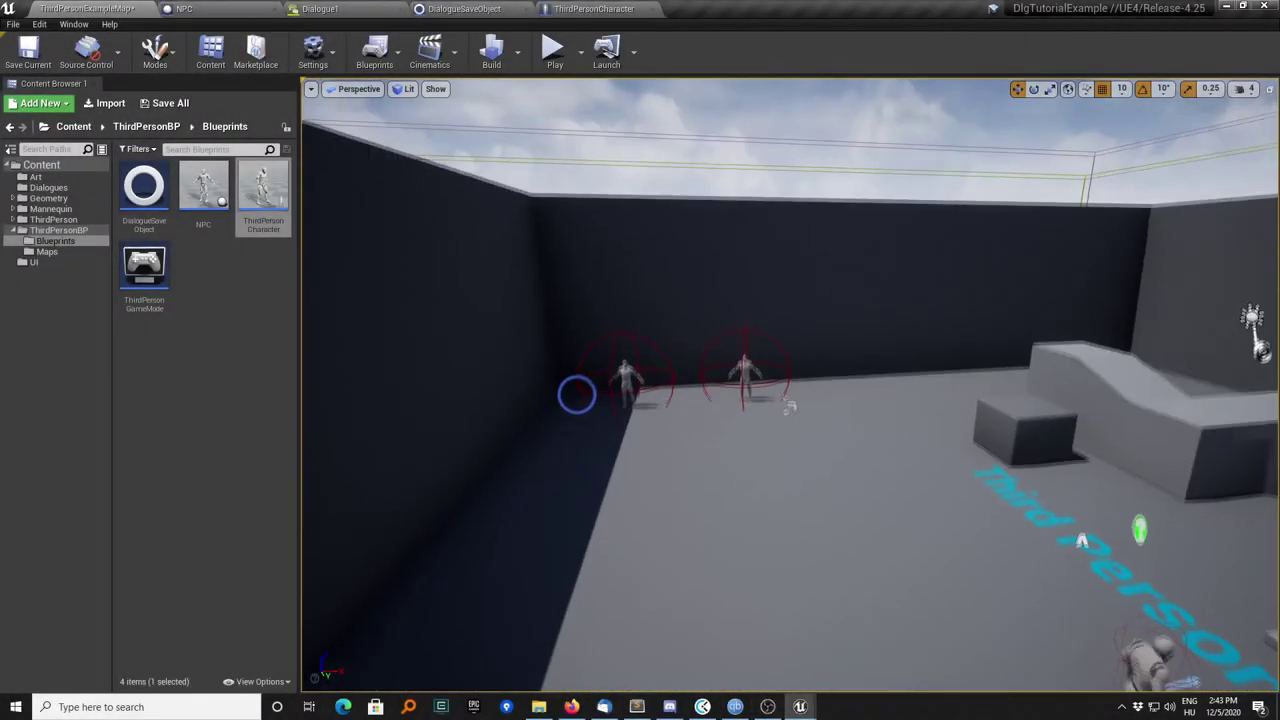
Add an instance-editable Boolean variable bAngry to the NPC Blueprint and compile
{"action": "double_click", "coordinate": [210, 188]}
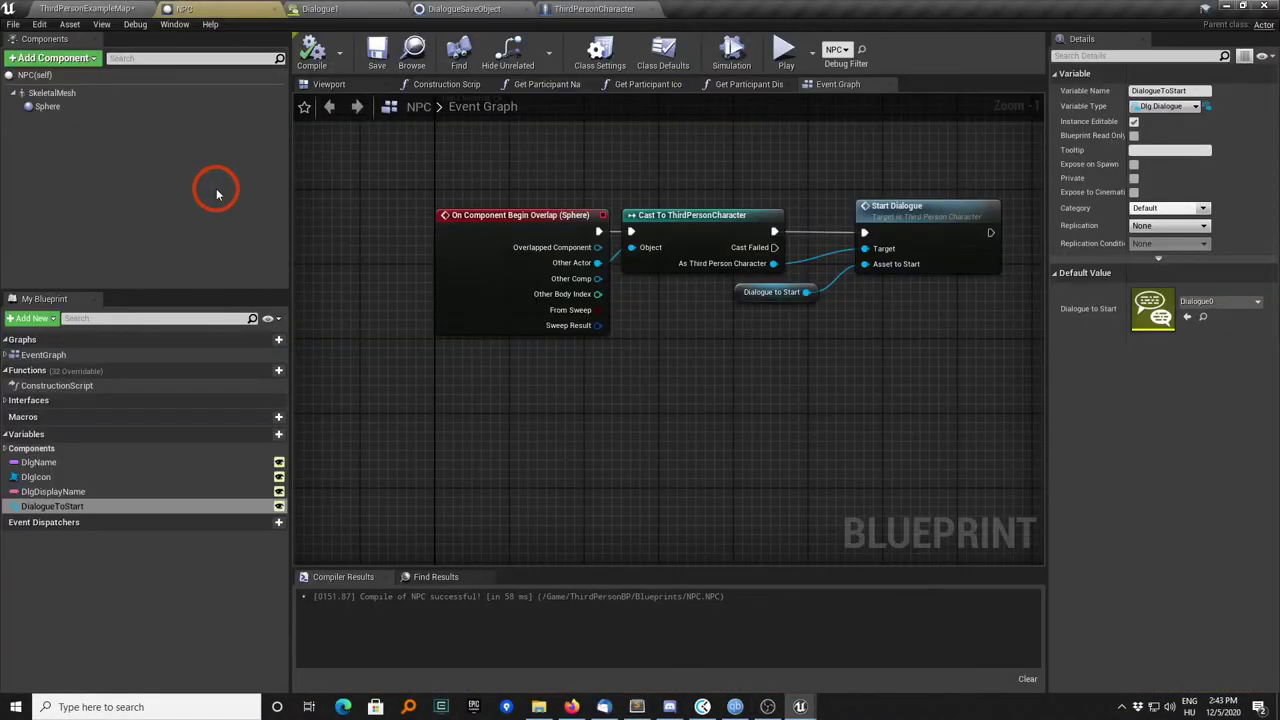
{"action": "left_click", "coordinate": [278, 434]}
{"action": "type", "text": "bAngry"}
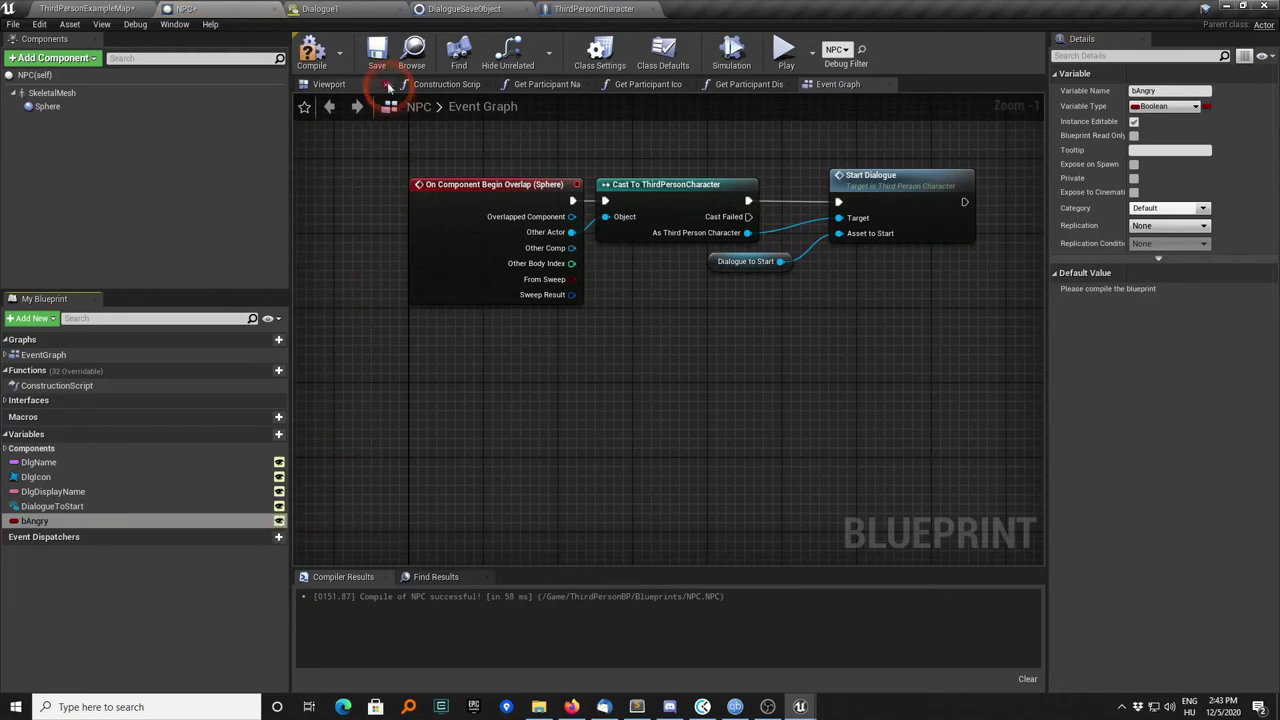
{"action": "left_click", "coordinate": [316, 60]}
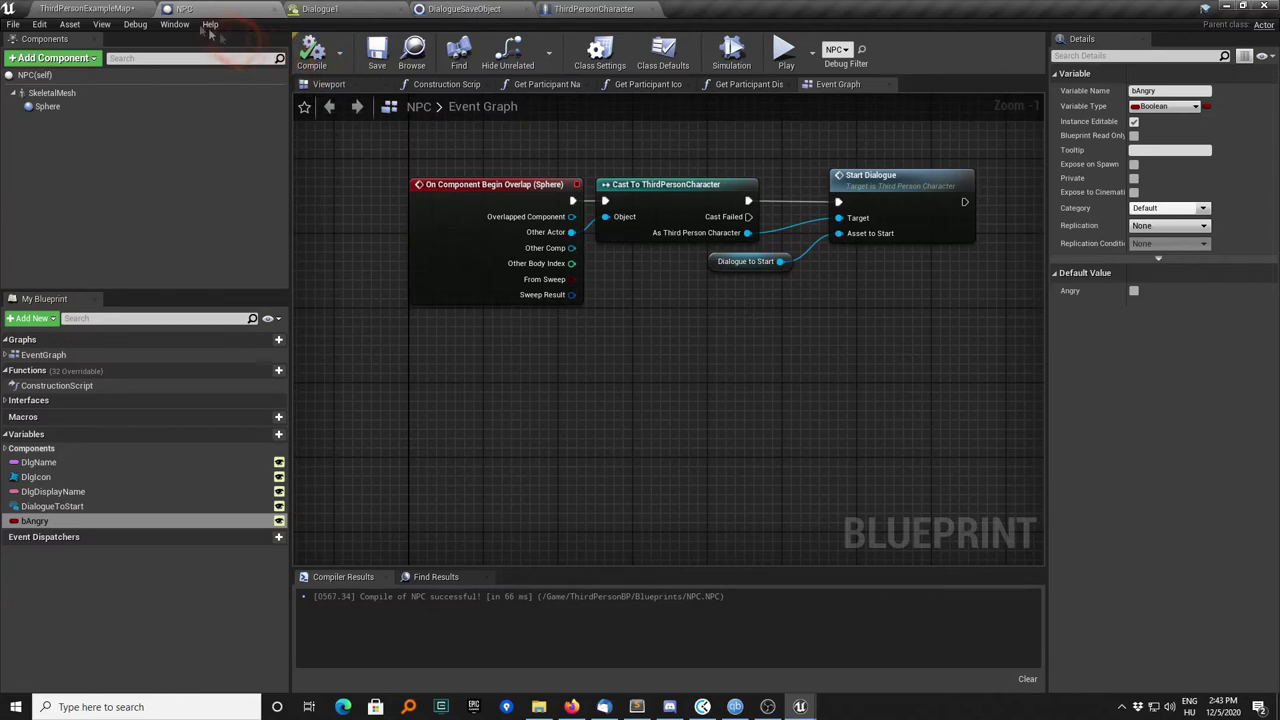
Return to Dialogue1 and locate it in the Content Browser
{"action": "left_click", "coordinate": [115, 6]}
{"action": "left_click", "coordinate": [348, 10]}
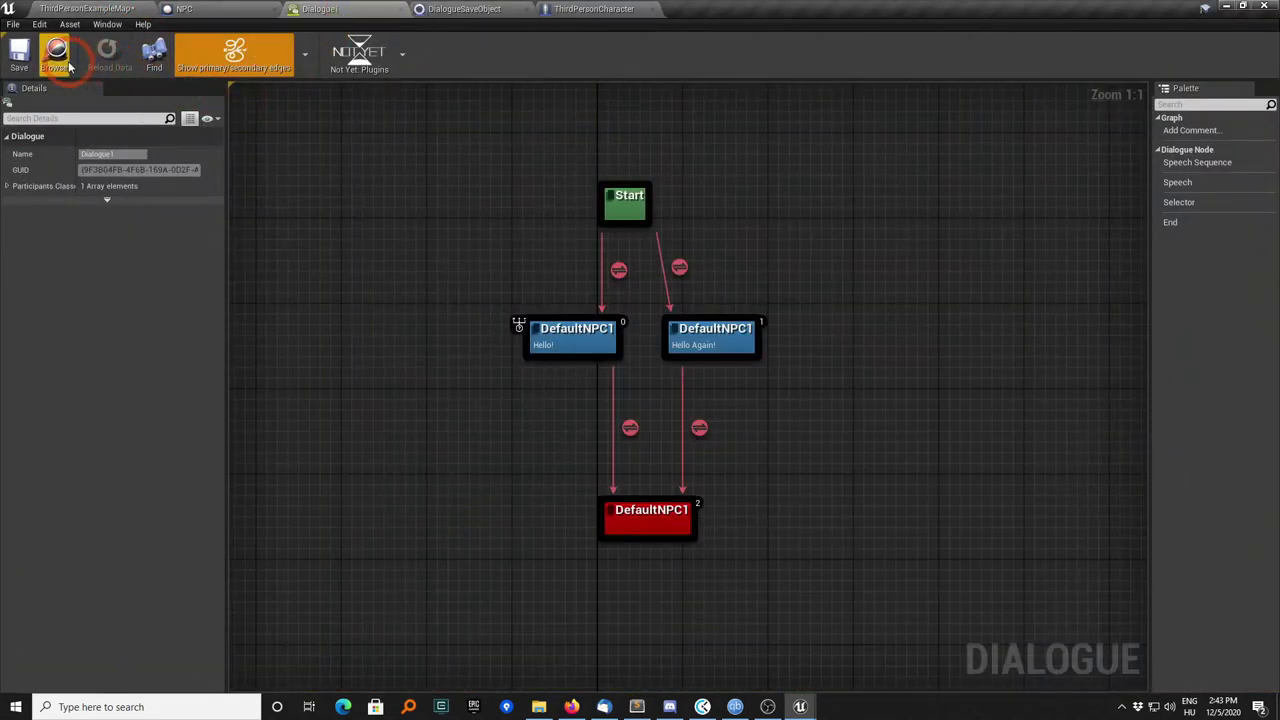
{"action": "left_click", "coordinate": [62, 60]}
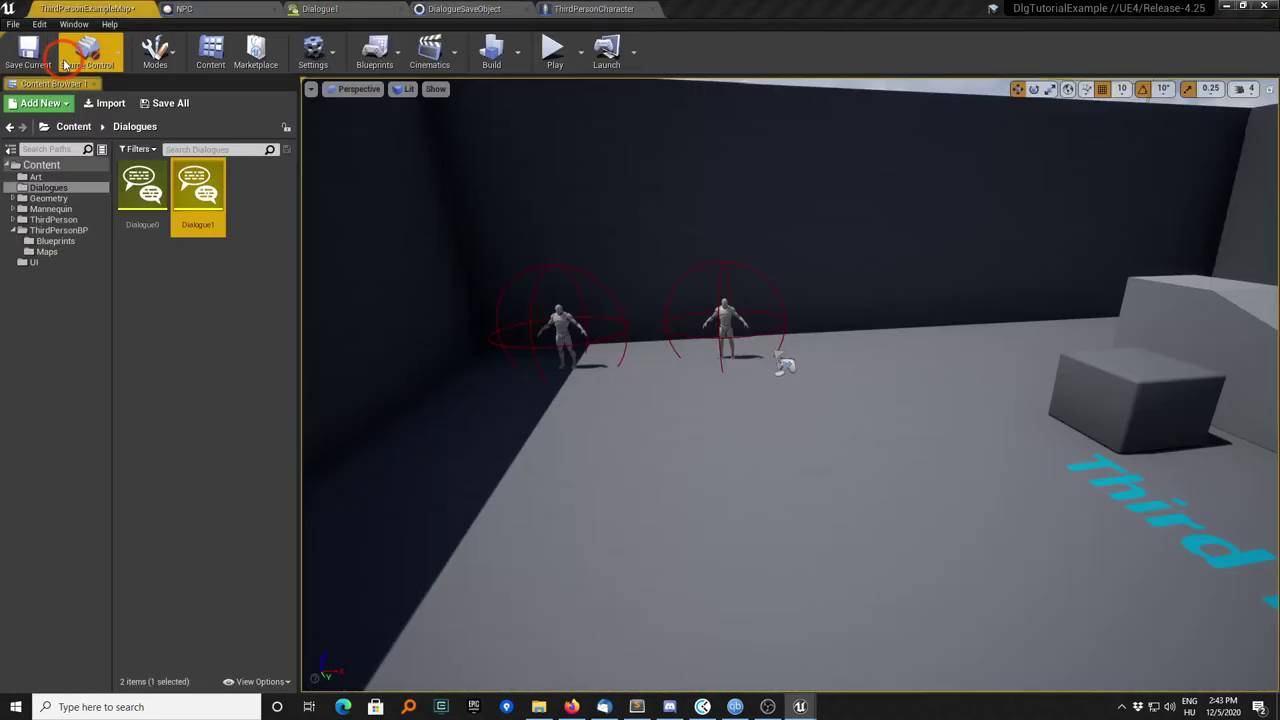
Create a new Dialogue System dialogue asset named Dialogue2 and open it
{"action": "right_click", "coordinate": [221, 272]}
{"action": "mouse_move", "coordinate": [290, 540]}
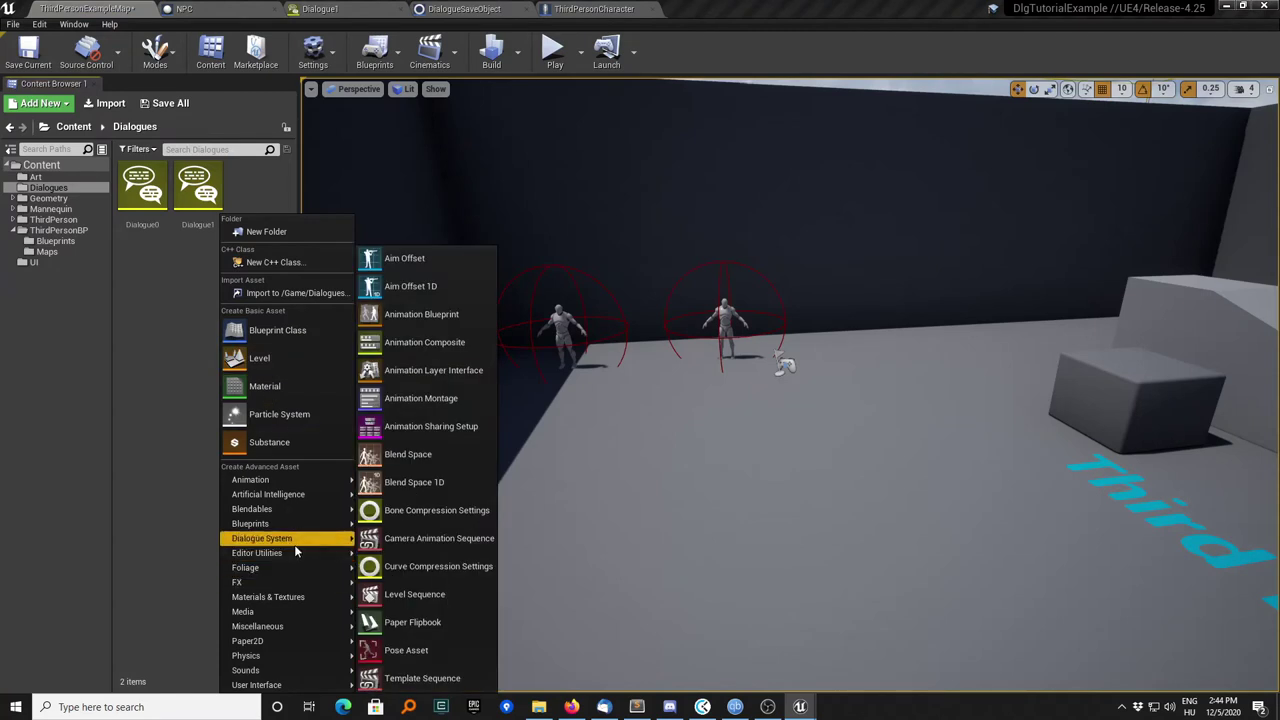
{"action": "left_click", "coordinate": [432, 547]}
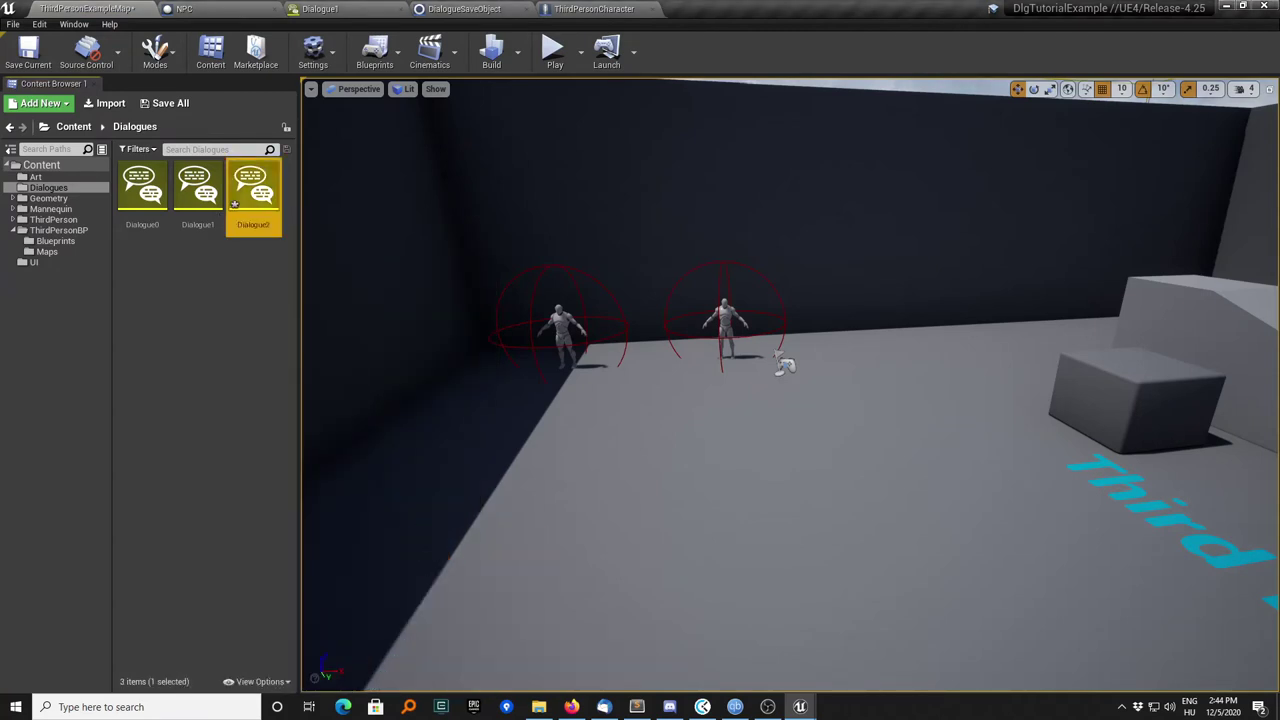
{"action": "double_click", "coordinate": [257, 204]}
Branch a speech node from Start with DefaultNPC2 as its speaker
{"action": "right_click_drag", "start_coordinate": [733, 463], "coordinate": [588, 223]}
{"action": "mouse_move", "coordinate": [566, 196]}
{"action": "left_mouse_down"}
{"action": "mouse_move", "coordinate": [534, 294]}
{"action": "mouse_move", "coordinate": [515, 302]}
{"action": "left_mouse_up"}
{"action": "left_click", "coordinate": [568, 349]}
{"action": "left_click", "coordinate": [137, 175]}
{"action": "type", "text": "DefaultNPC"}
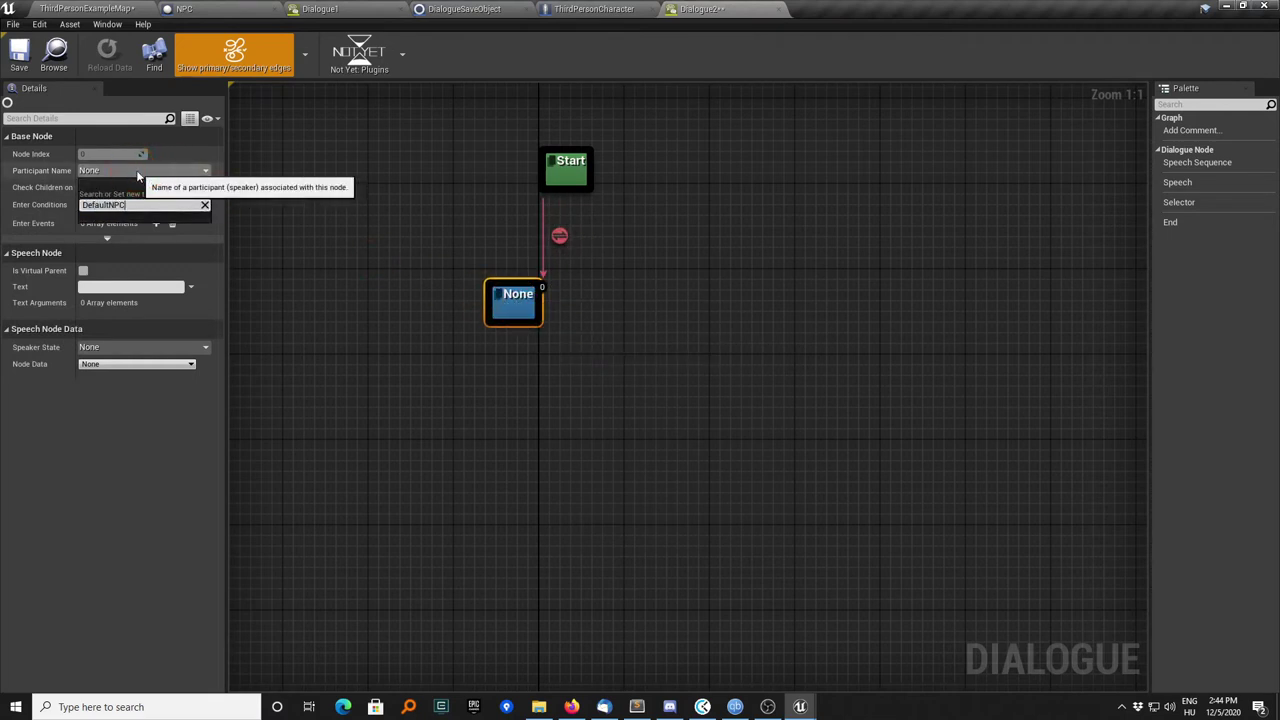
{"action": "type", "text": "2"}
{"action": "key", "text": "Return"}
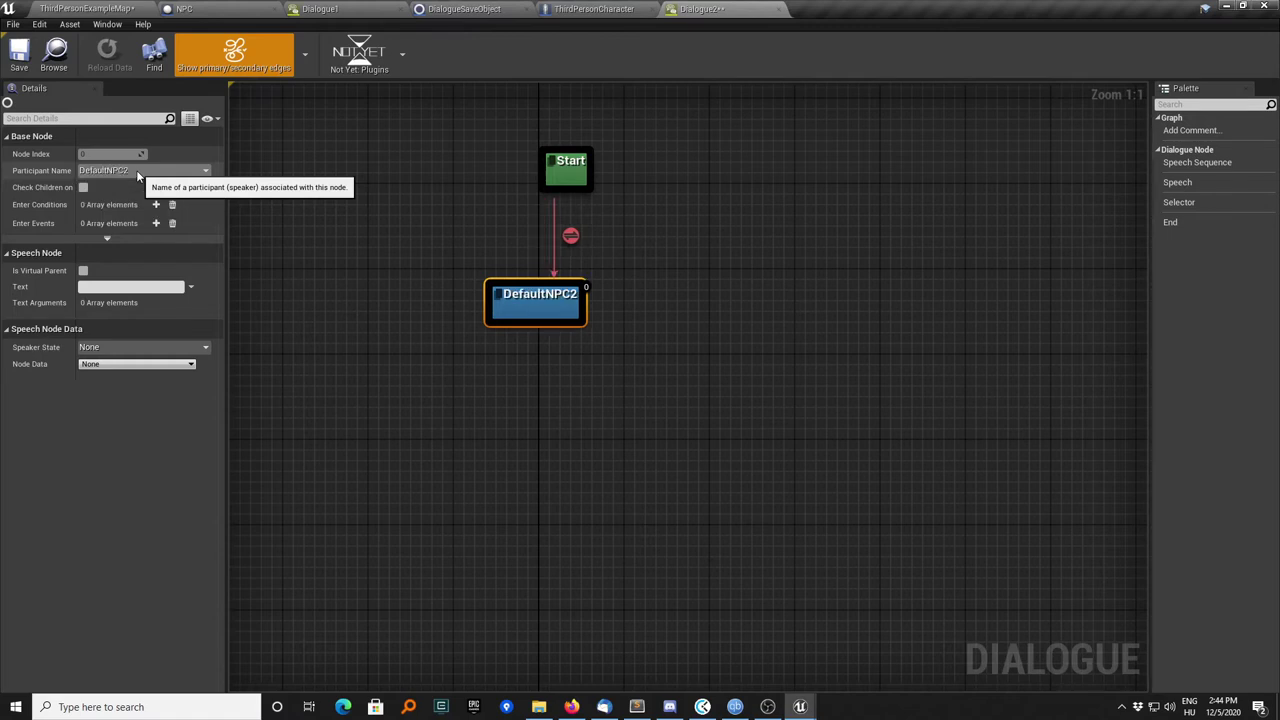
{"action": "left_click_drag", "start_coordinate": [541, 303], "coordinate": [466, 335]}
{"action": "key", "text": "ctrl+c"}
{"action": "key", "text": "ctrl+v"}
{"action": "left_click_drag", "start_coordinate": [566, 170], "coordinate": [655, 318]}
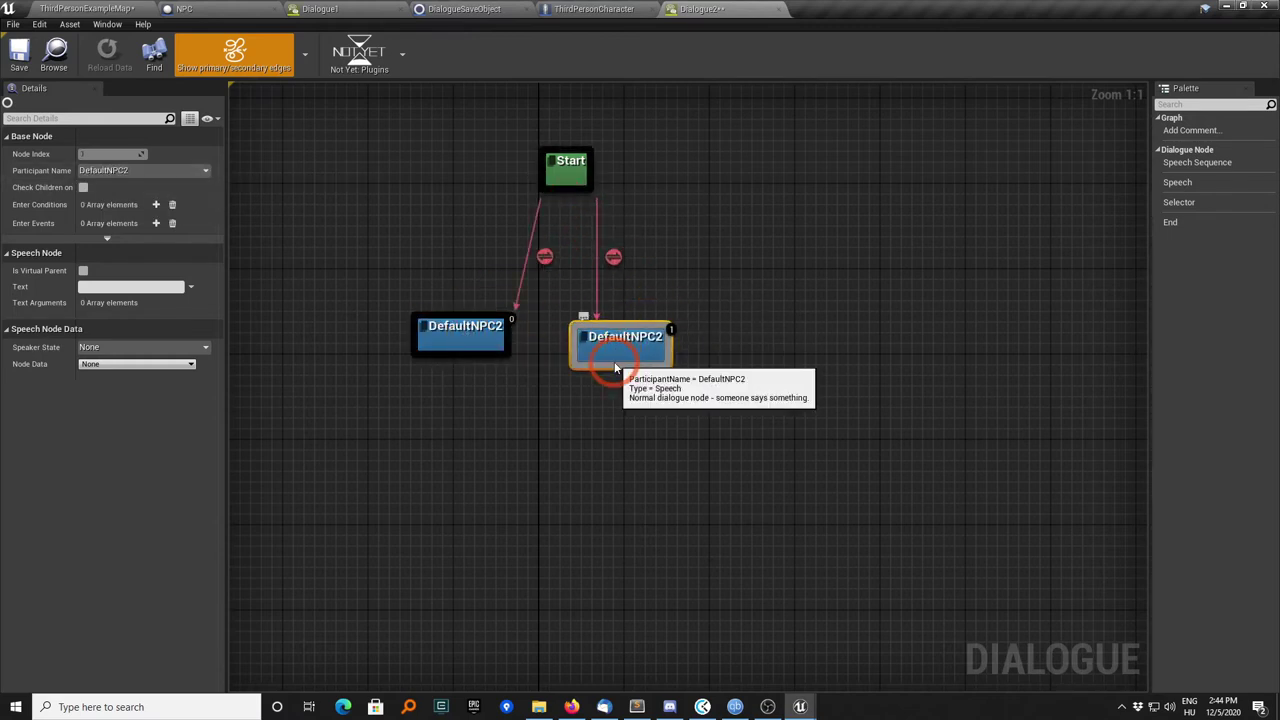
{"action": "key", "text": "Delete"}
Add an End node and link both DefaultNPC2 speech nodes to it
{"action": "right_click", "coordinate": [534, 434]}
{"action": "left_click", "coordinate": [600, 257]}
{"action": "left_click_drag", "start_coordinate": [471, 356], "coordinate": [593, 445]}
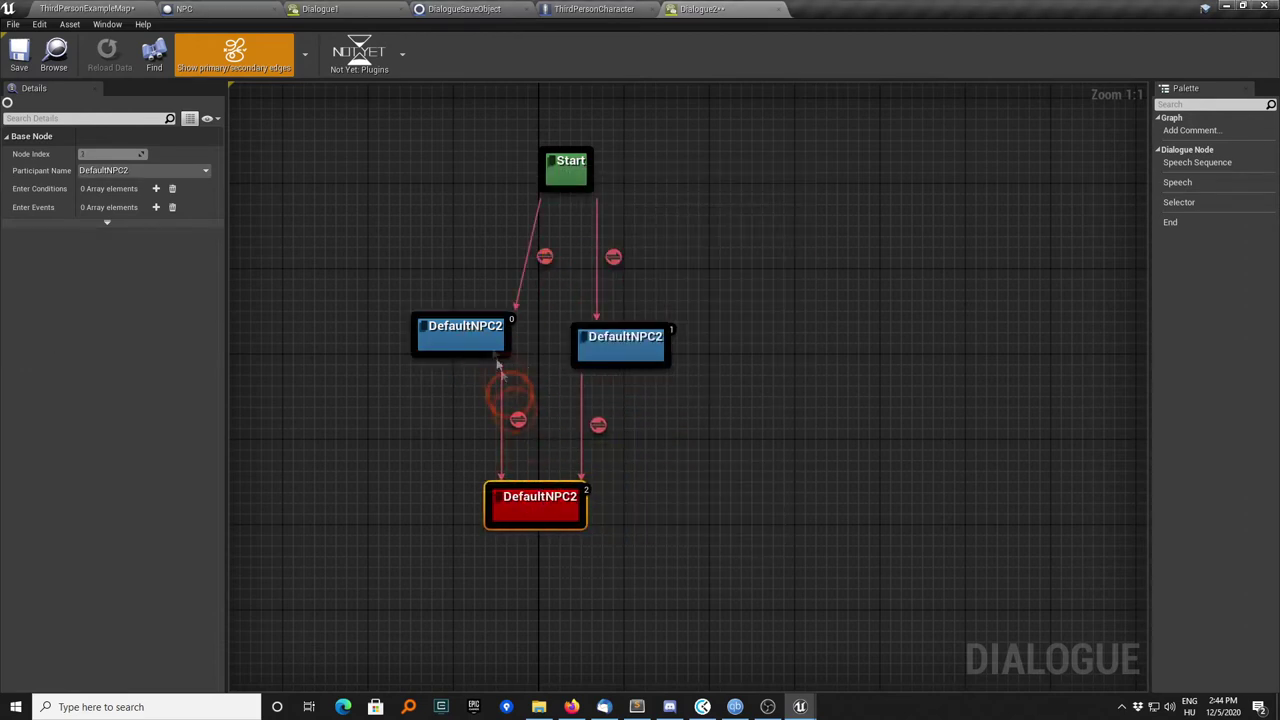
{"action": "left_click", "coordinate": [530, 372]}
{"action": "left_click_drag", "start_coordinate": [541, 519], "coordinate": [562, 519]}
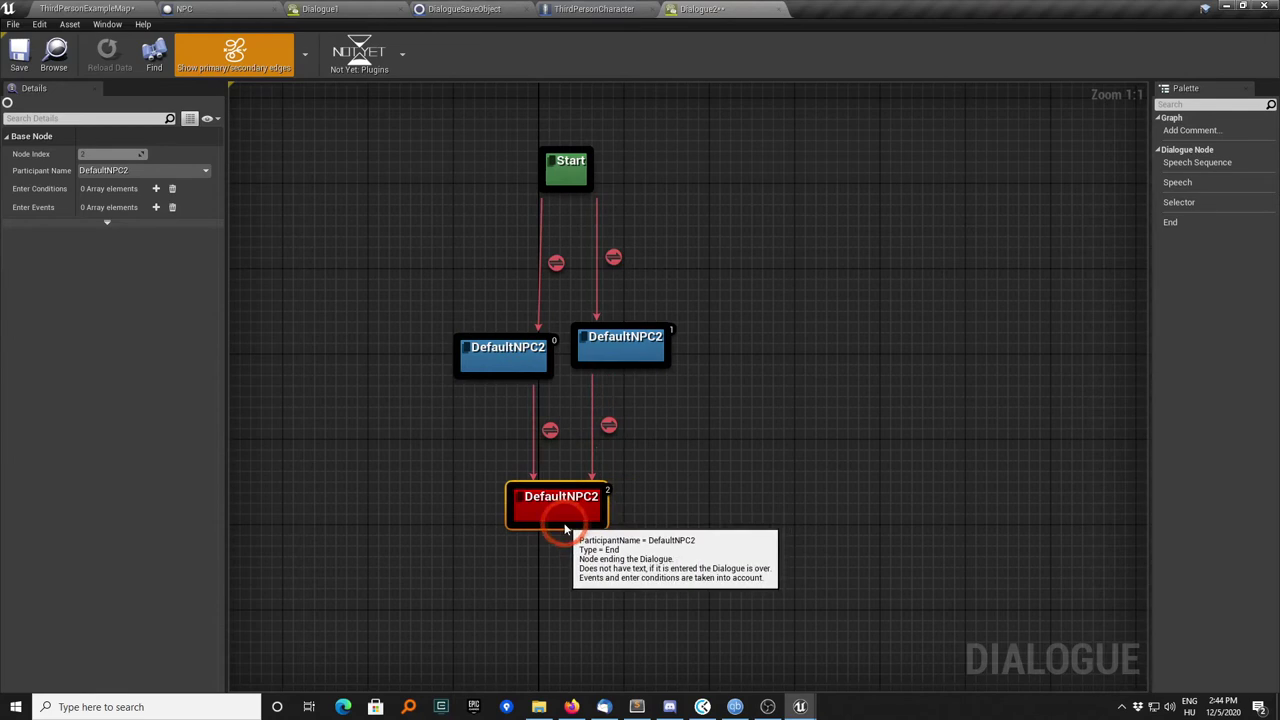
{"action": "left_click_drag", "start_coordinate": [607, 352], "coordinate": [608, 362]}
{"action": "left_click", "coordinate": [505, 358]}
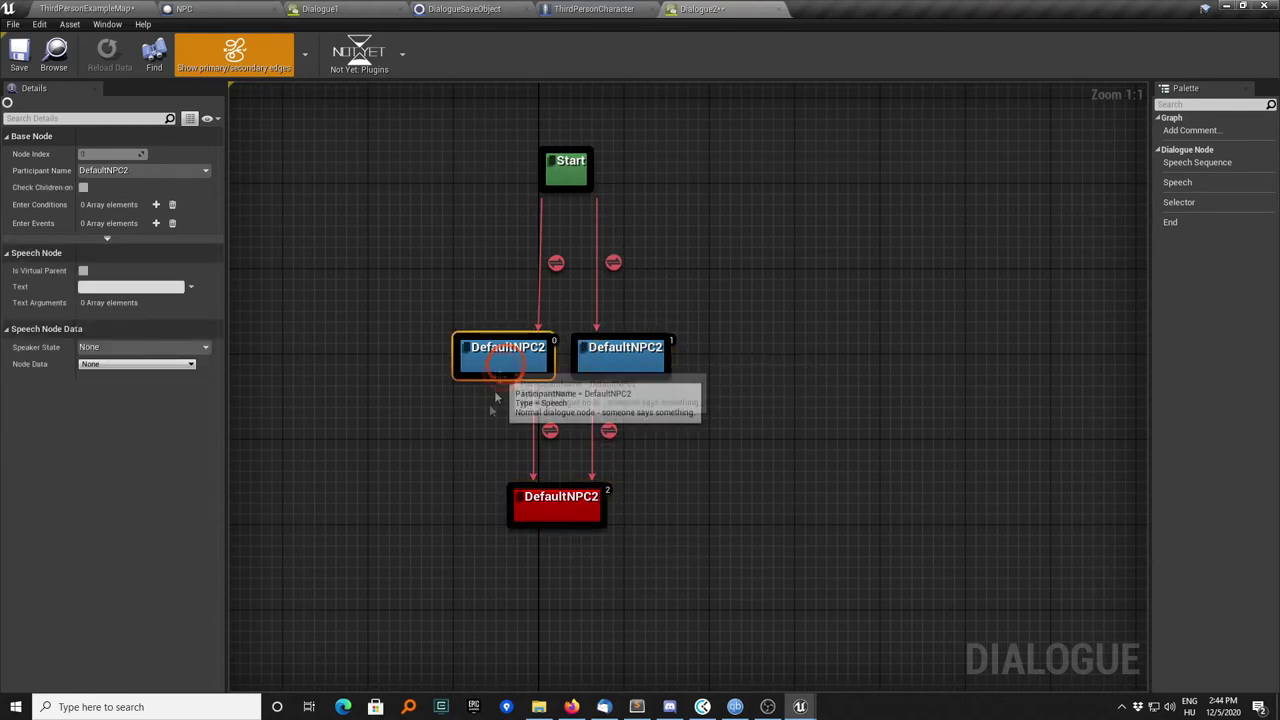
{"action": "right_click_drag", "start_coordinate": [500, 362], "coordinate": [346, 263]}
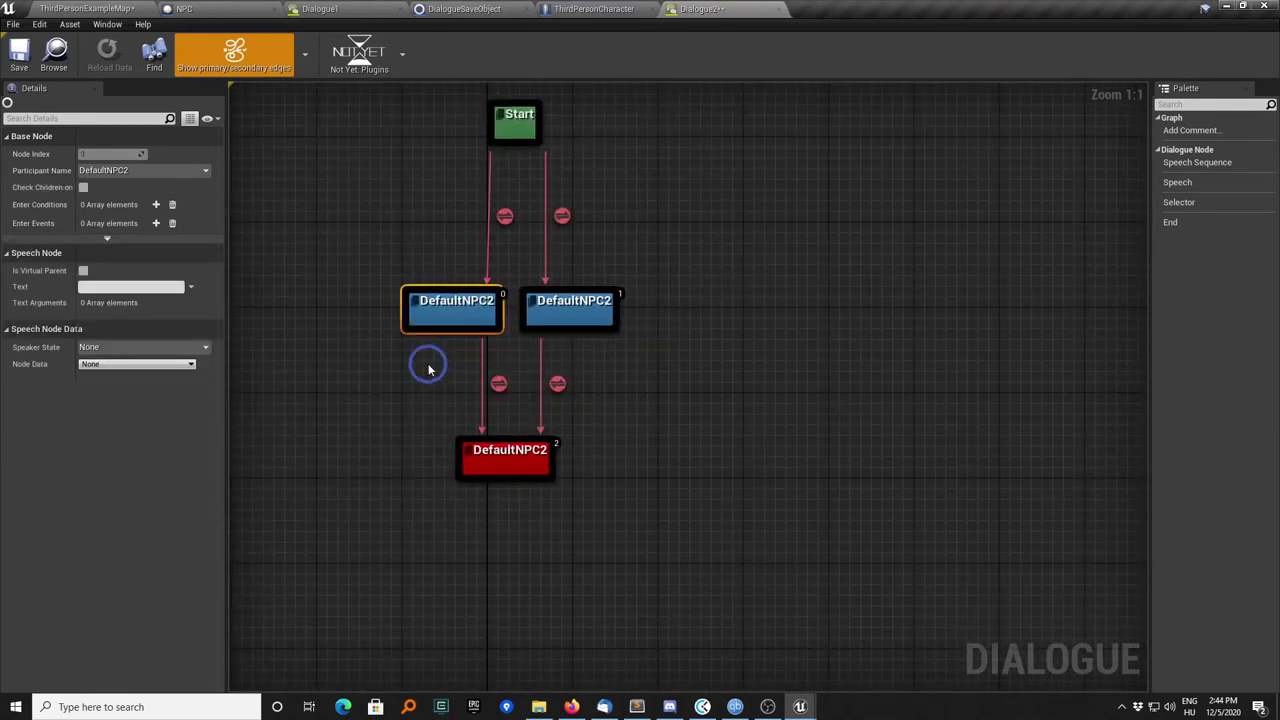
Add an enter condition to node 0 and set the dialogue's participant class to NPC
{"action": "left_click", "coordinate": [156, 205]}
{"action": "left_click", "coordinate": [95, 150]}
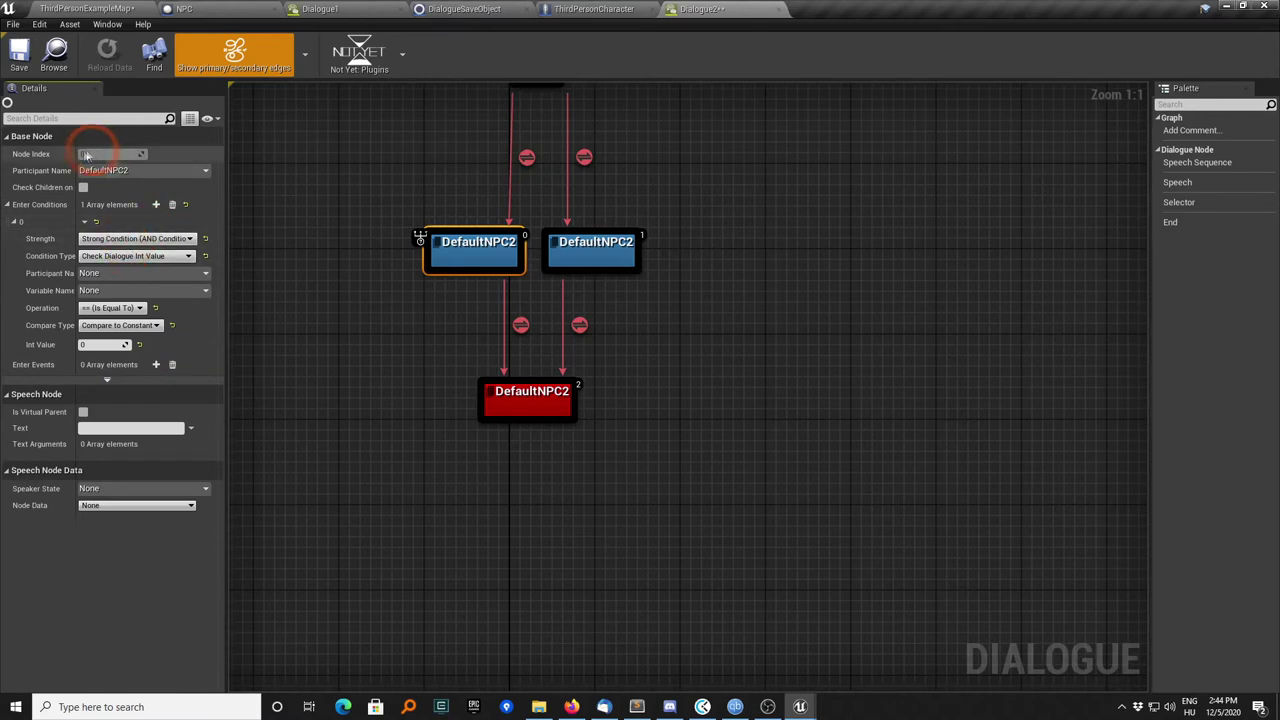
{"action": "left_click", "coordinate": [351, 221]}
{"action": "left_click", "coordinate": [14, 201]}
{"action": "left_click", "coordinate": [90, 235]}
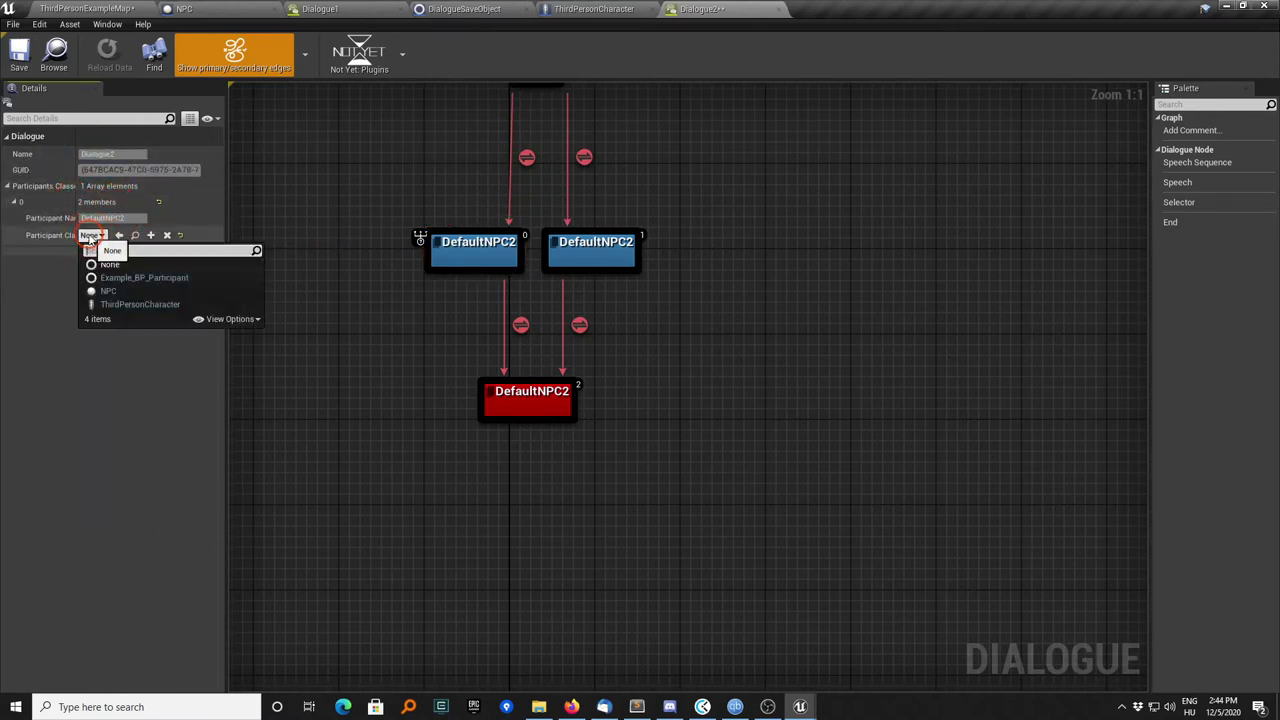
{"action": "left_click", "coordinate": [108, 291]}
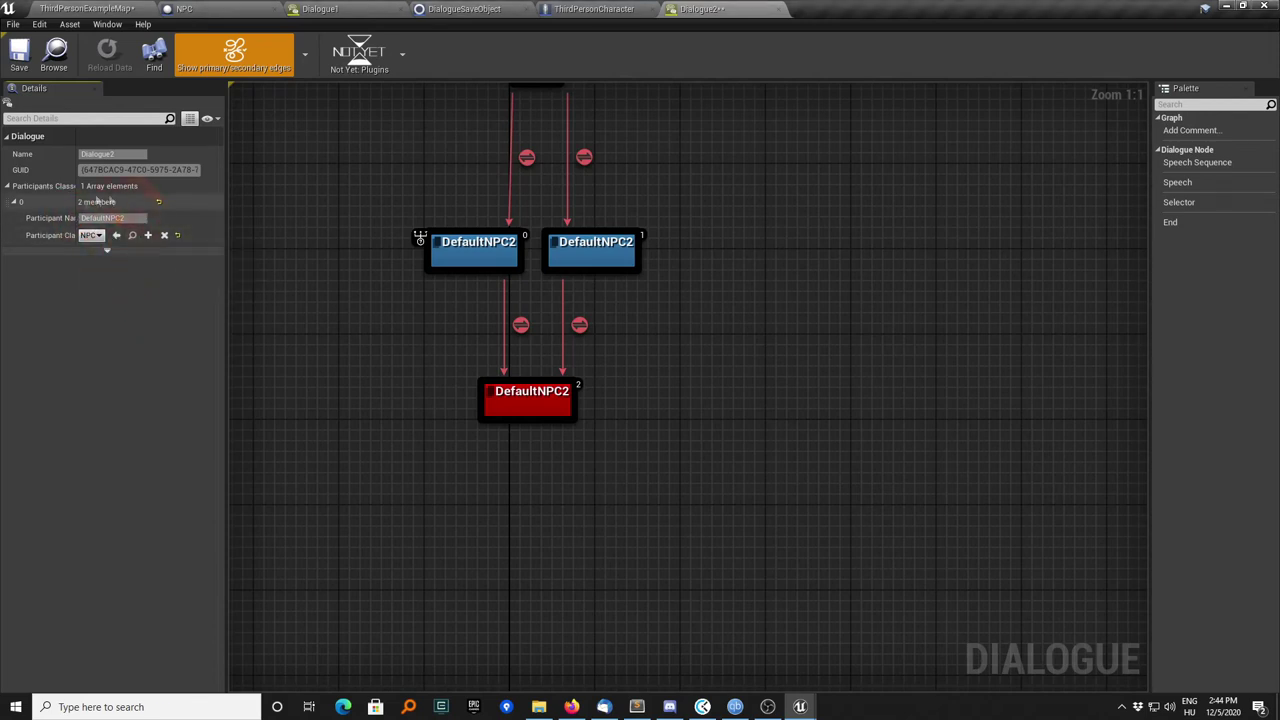
Make node 0's condition Check Class Bool Variable on DefaultNPC2 bAngry, saying 'Leave me alone, I am angry!'
{"action": "left_click", "coordinate": [475, 258]}
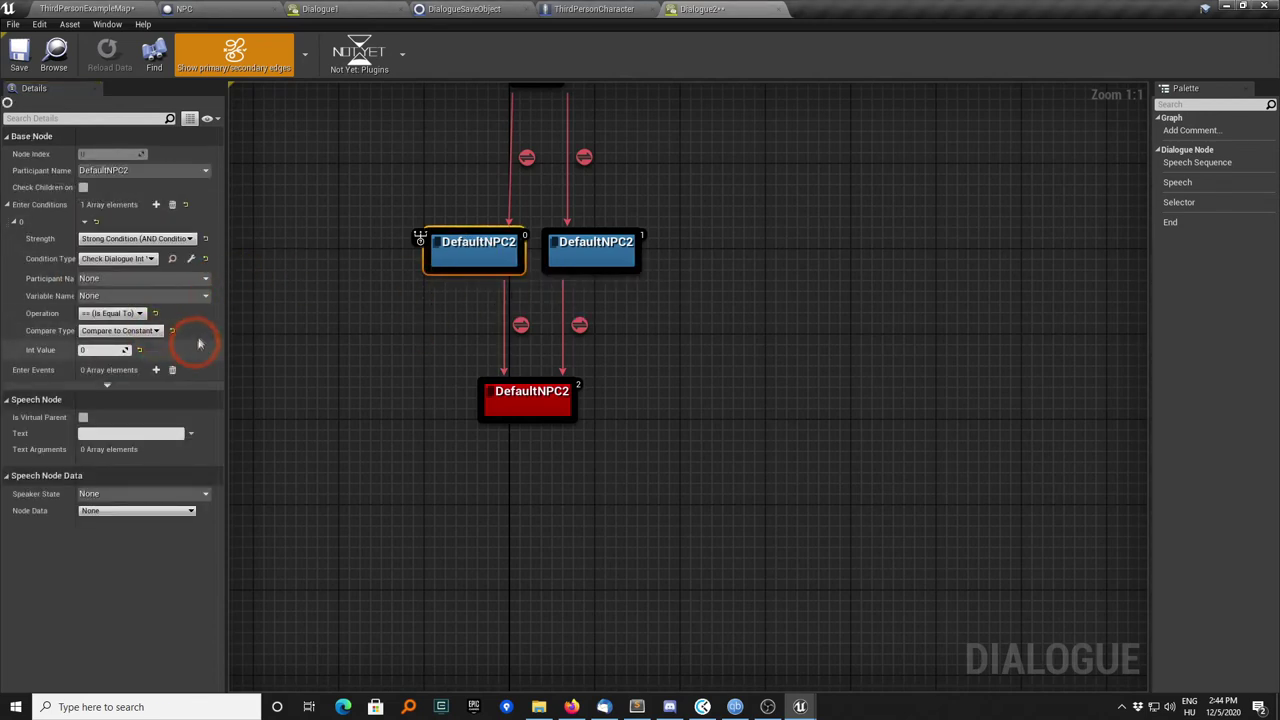
{"action": "left_click", "coordinate": [140, 260]}
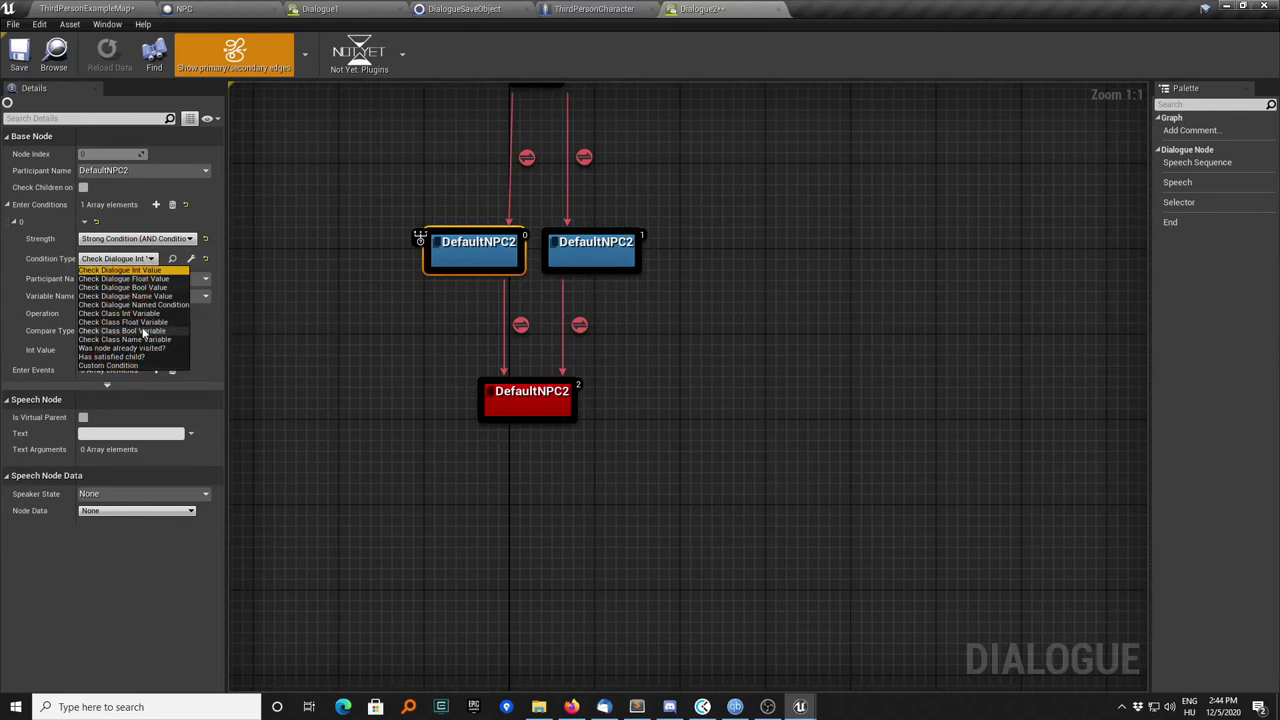
{"action": "left_click", "coordinate": [107, 330]}
{"action": "left_click", "coordinate": [107, 279]}
{"action": "left_click", "coordinate": [106, 318]}
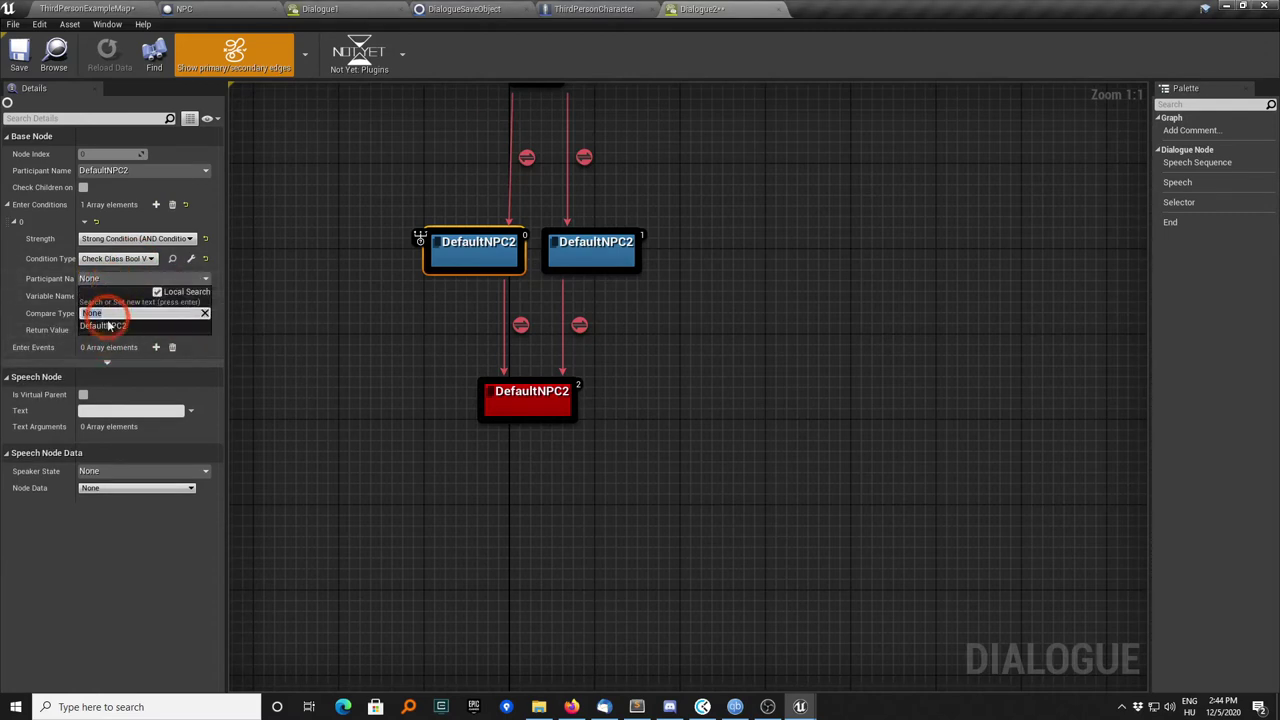
{"action": "left_click", "coordinate": [107, 296]}
{"action": "left_click", "coordinate": [97, 331]}
{"action": "type", "text": "Leave me alone, I am angry!"}
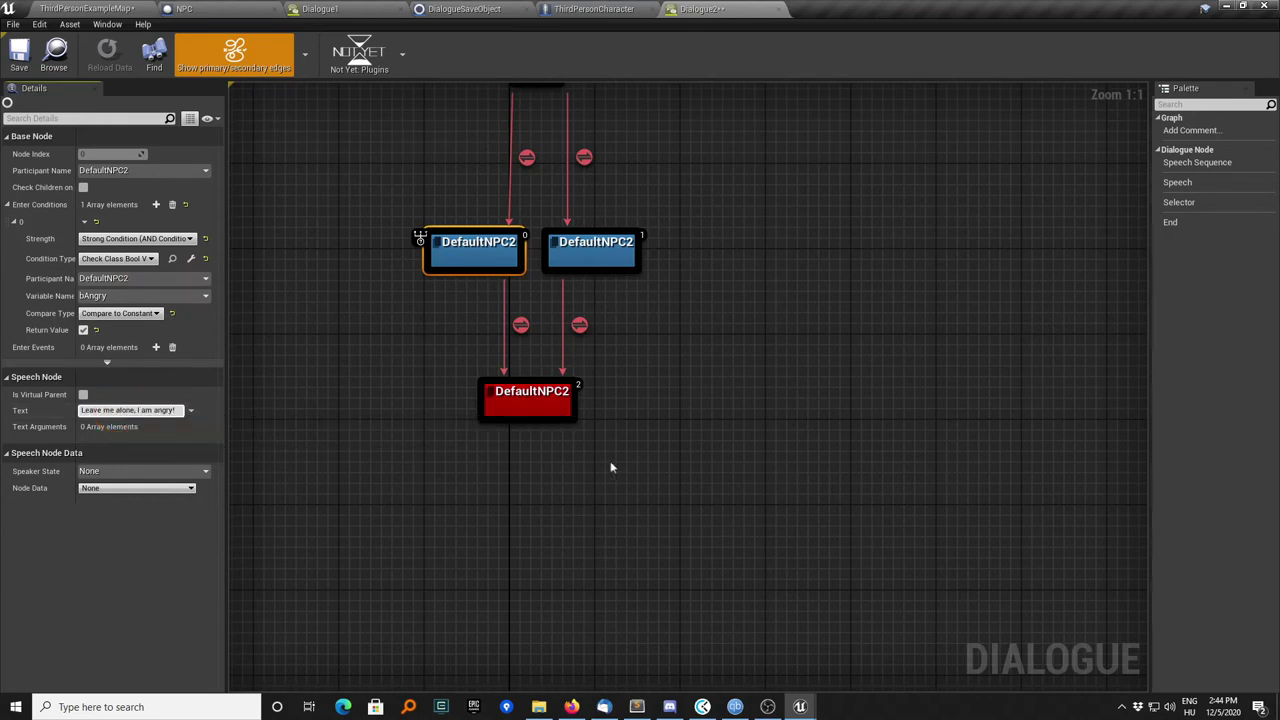
{"action": "left_click", "coordinate": [737, 357]}
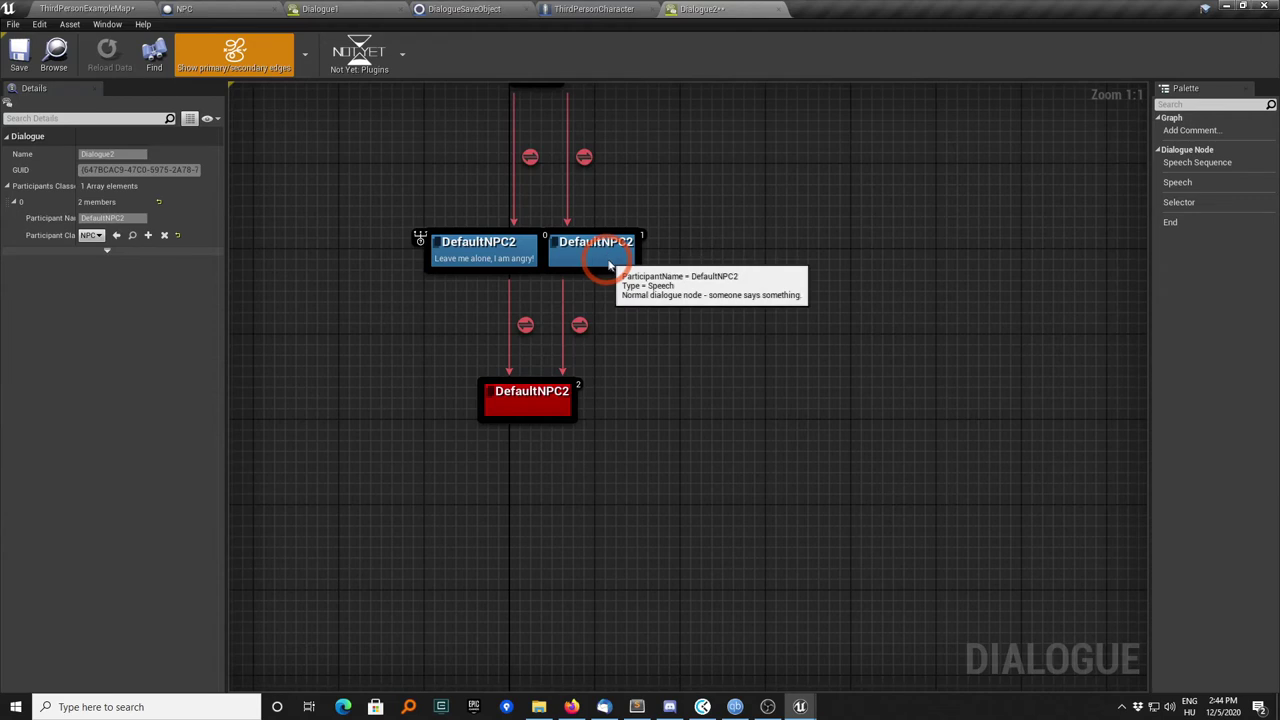
Give node 1 the line 'What a lovely day!' and save Dialogue2
{"action": "left_click_drag", "start_coordinate": [597, 265], "coordinate": [637, 280]}
{"action": "left_click", "coordinate": [148, 286]}
{"action": "type", "text": "What a lovely"}
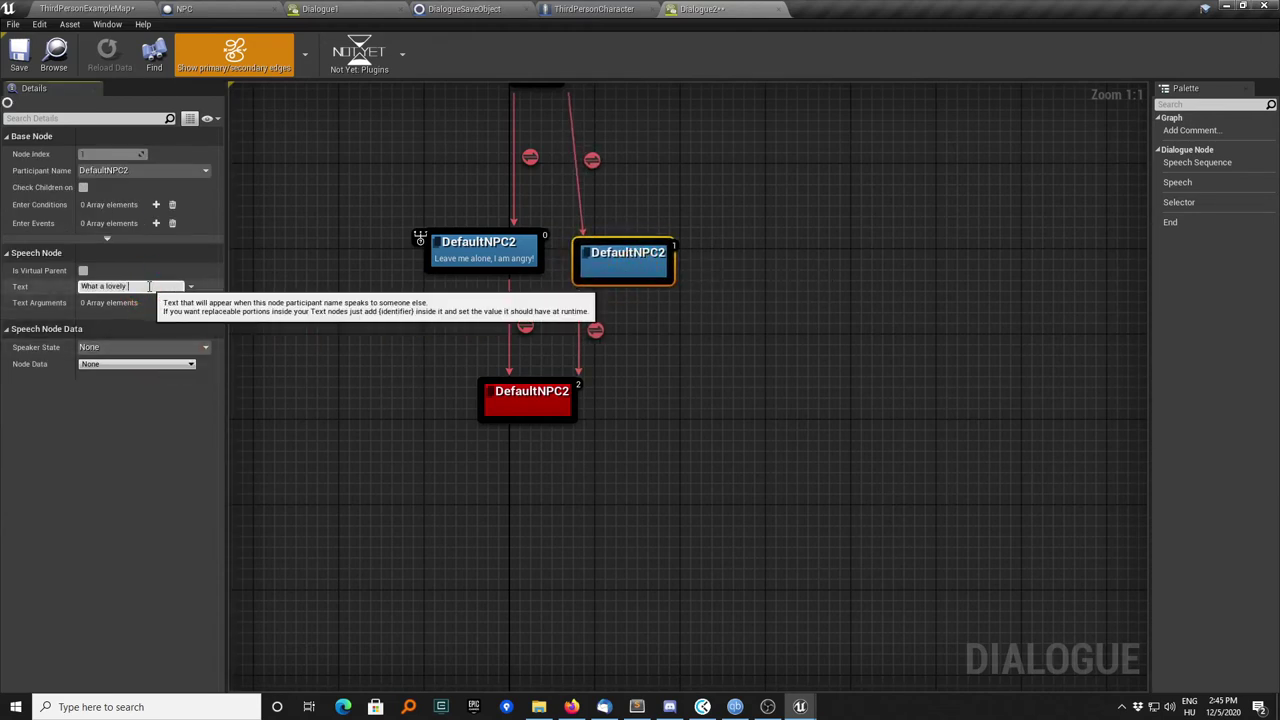
{"action": "left_click", "coordinate": [820, 394]}
{"action": "right_click_drag", "start_coordinate": [781, 201], "coordinate": [731, 323]}
{"action": "left_click", "coordinate": [20, 68]}
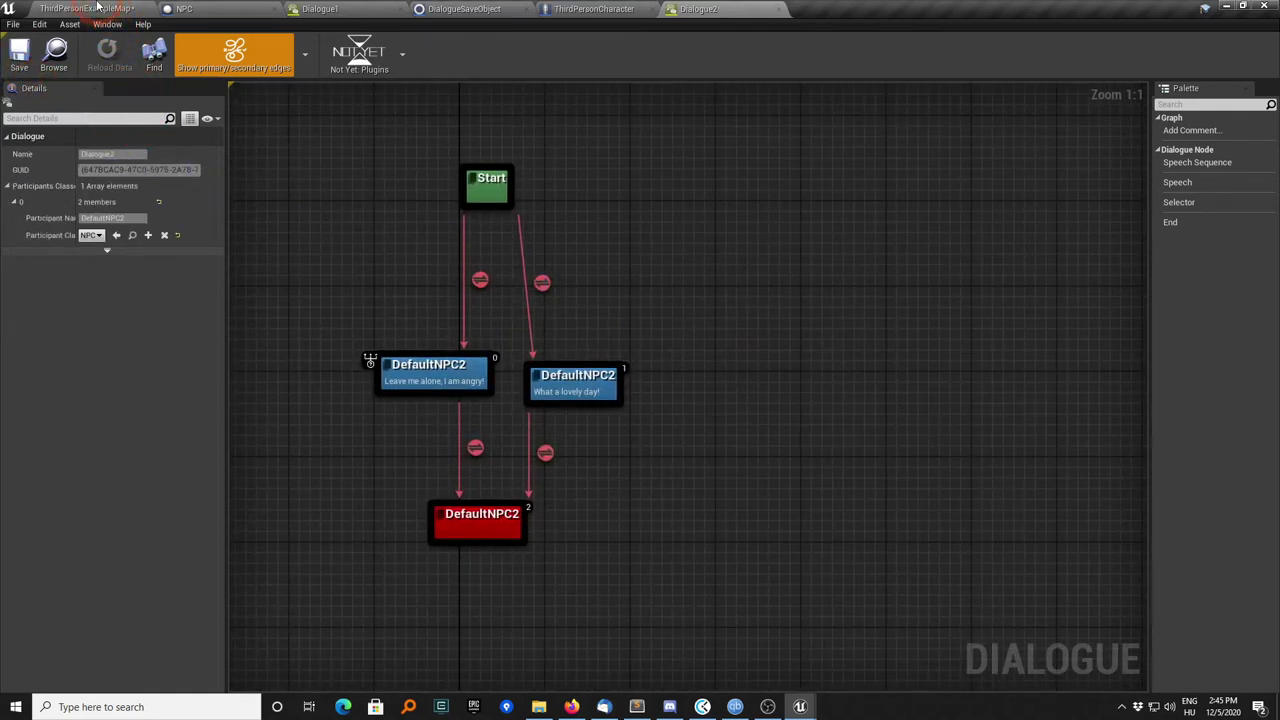
{"action": "left_click", "coordinate": [97, 8]}
Select NPC3 in the level and shift it along X
{"action": "left_click", "coordinate": [735, 322]}
{"action": "right_click_drag", "start_coordinate": [760, 340], "coordinate": [828, 368]}
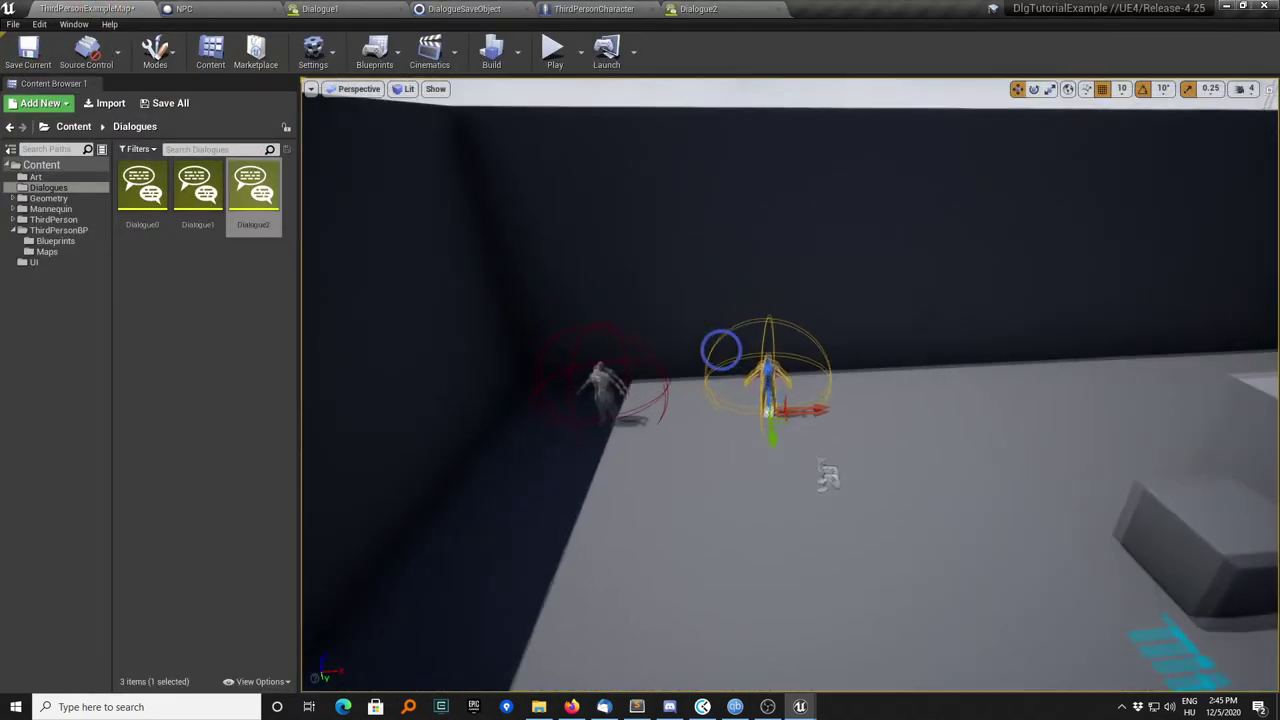
{"action": "mouse_move", "coordinate": [828, 378]}
{"action": "left_mouse_down"}
{"action": "mouse_move", "coordinate": [773, 380]}
{"action": "mouse_move", "coordinate": [920, 388]}
{"action": "left_mouse_up"}
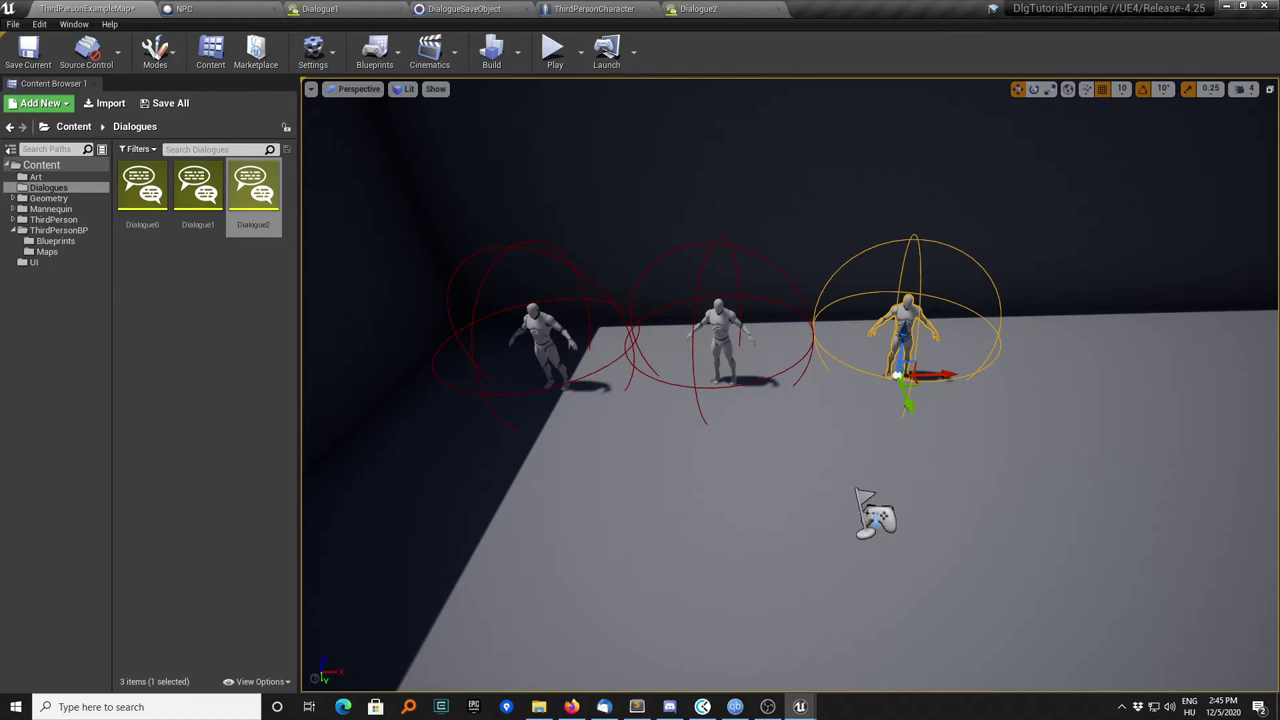
{"action": "left_click_drag", "start_coordinate": [388, 206], "coordinate": [586, 100]}
Give NPC3 display name 'The Third NPC' and Dialogue to Start Dialogue2, then play
{"action": "left_click", "coordinate": [572, 315]}
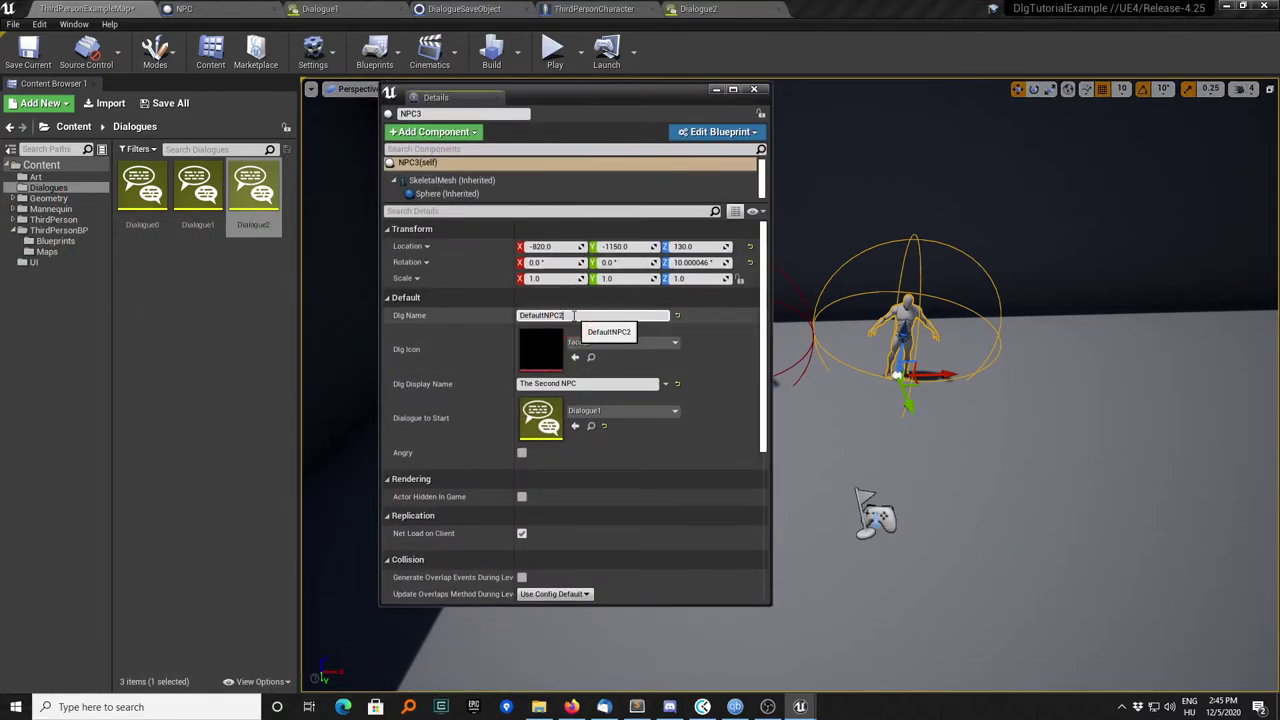
{"action": "double_click", "coordinate": [548, 383]}
{"action": "type", "text": "Th"}
{"action": "left_click", "coordinate": [714, 362]}
{"action": "left_click", "coordinate": [356, 287]}
{"action": "left_click_drag", "start_coordinate": [260, 192], "coordinate": [540, 420]}
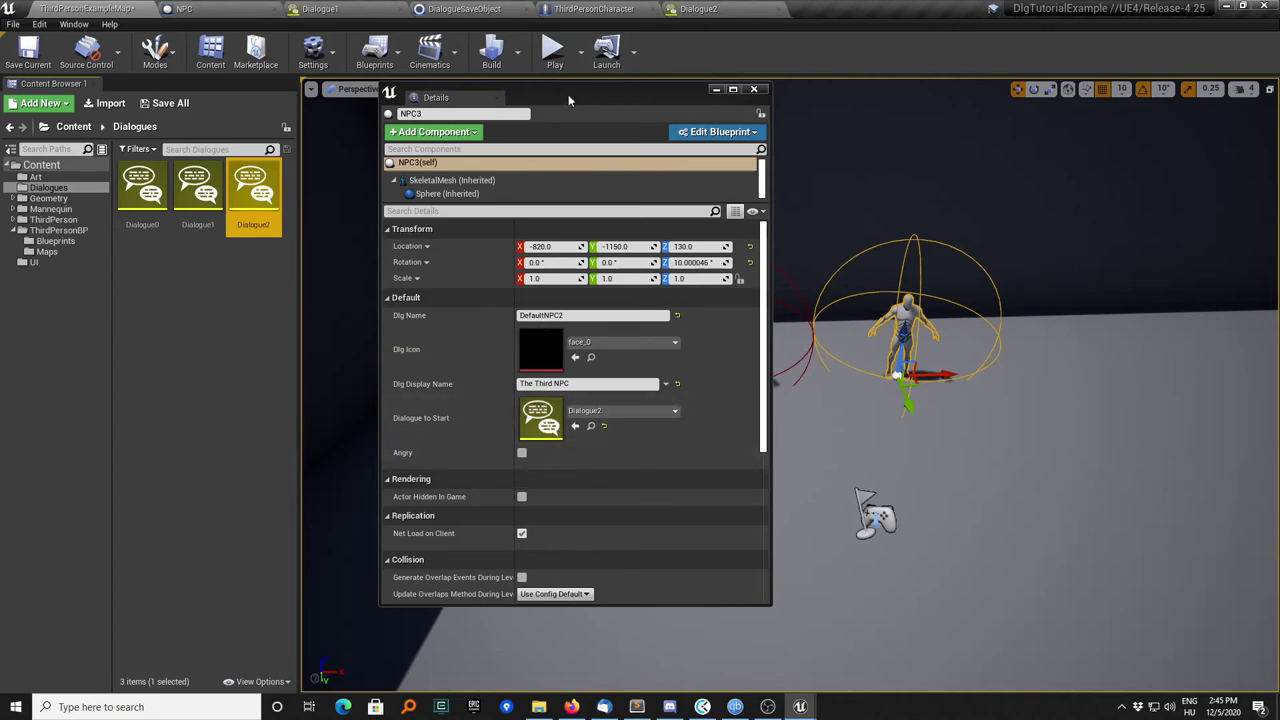
{"action": "left_click_drag", "start_coordinate": [565, 98], "coordinate": [227, 79]}
{"action": "left_click", "coordinate": [554, 48]}
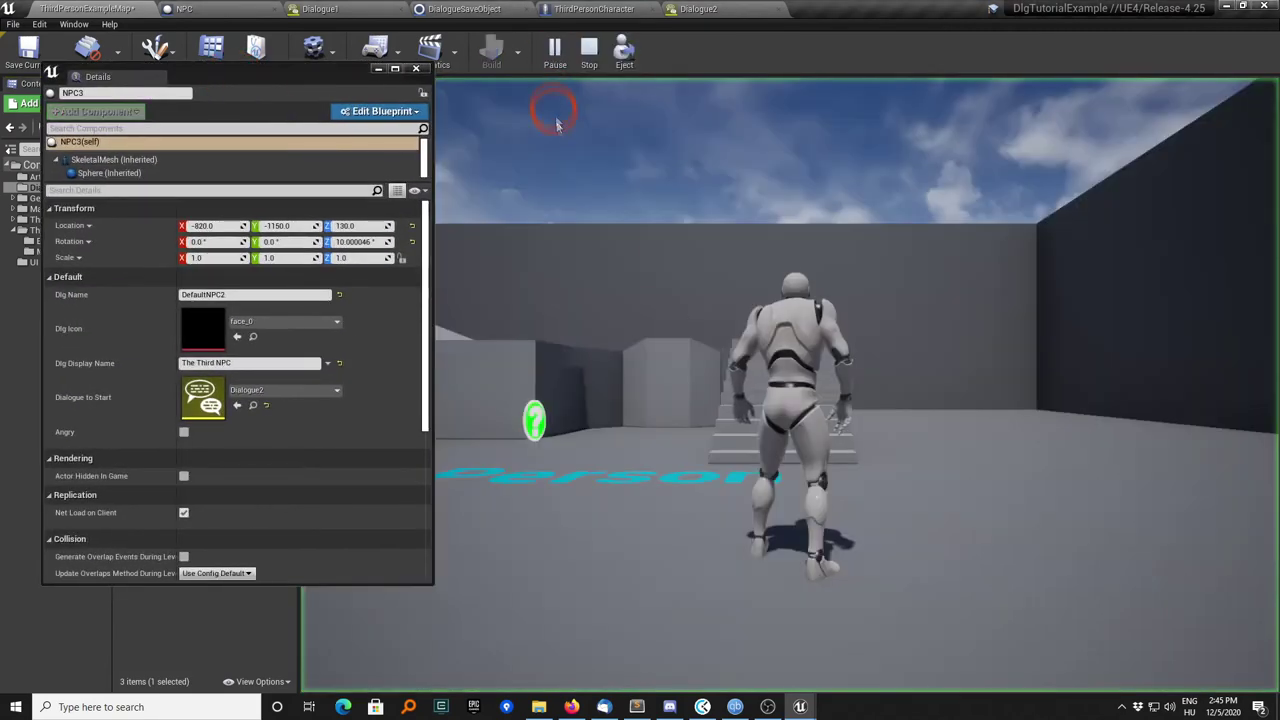
Walk to NPC3, finish its conversation, and stop the playtest
{"action": "key", "text": "w"}
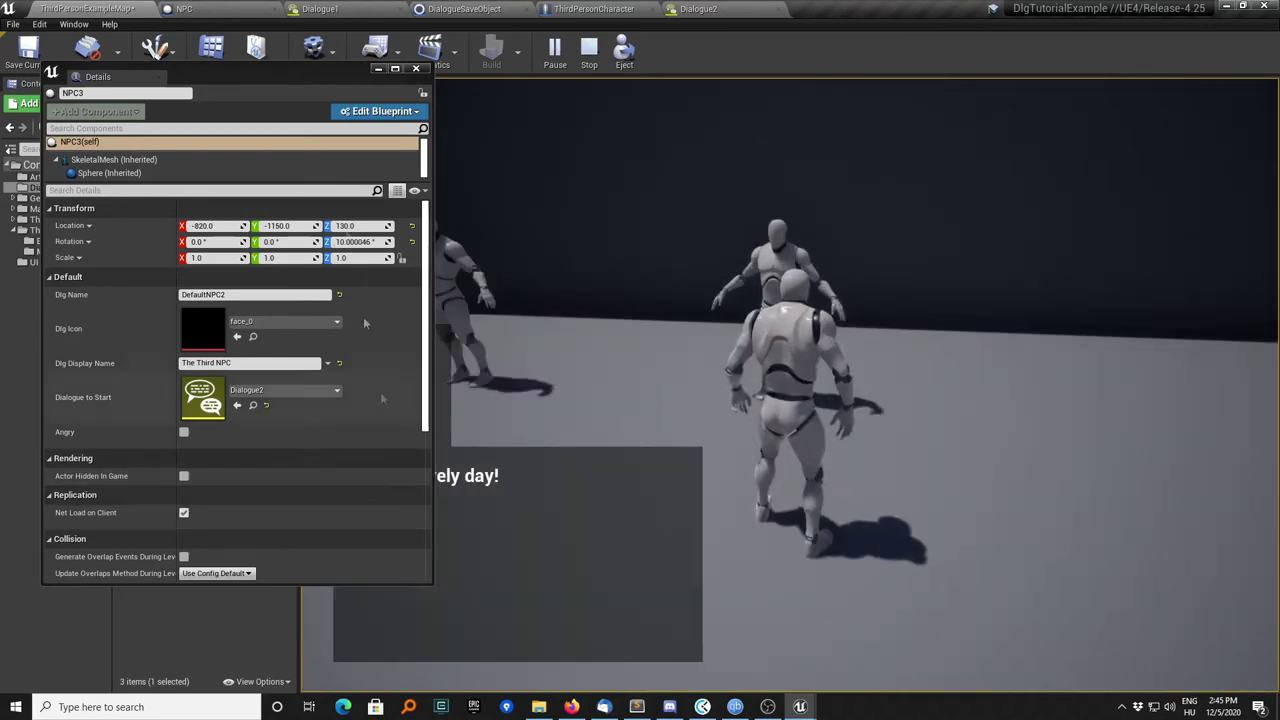
{"action": "mouse_move", "coordinate": [330, 79]}
{"action": "left_mouse_down"}
{"action": "mouse_move", "coordinate": [866, 177]}
{"action": "mouse_move", "coordinate": [1143, 137]}
{"action": "left_mouse_up"}
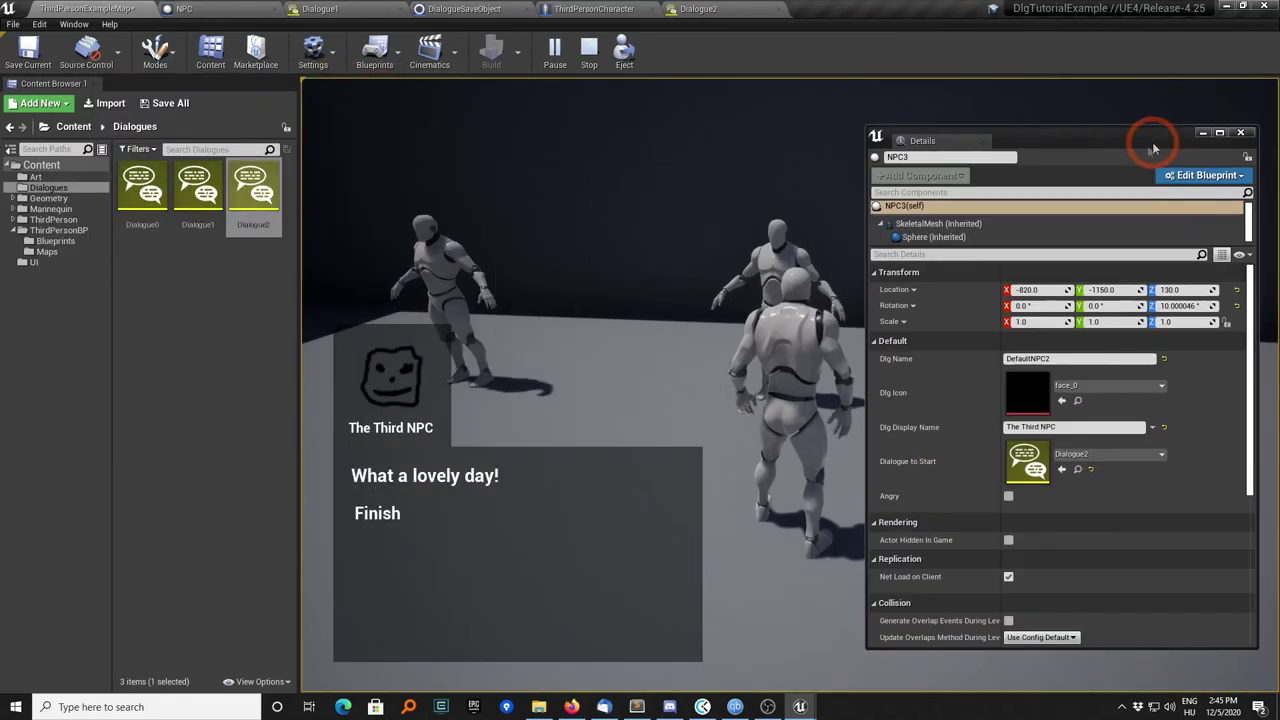
{"action": "left_click", "coordinate": [371, 517]}
{"action": "key", "text": "Escape"}
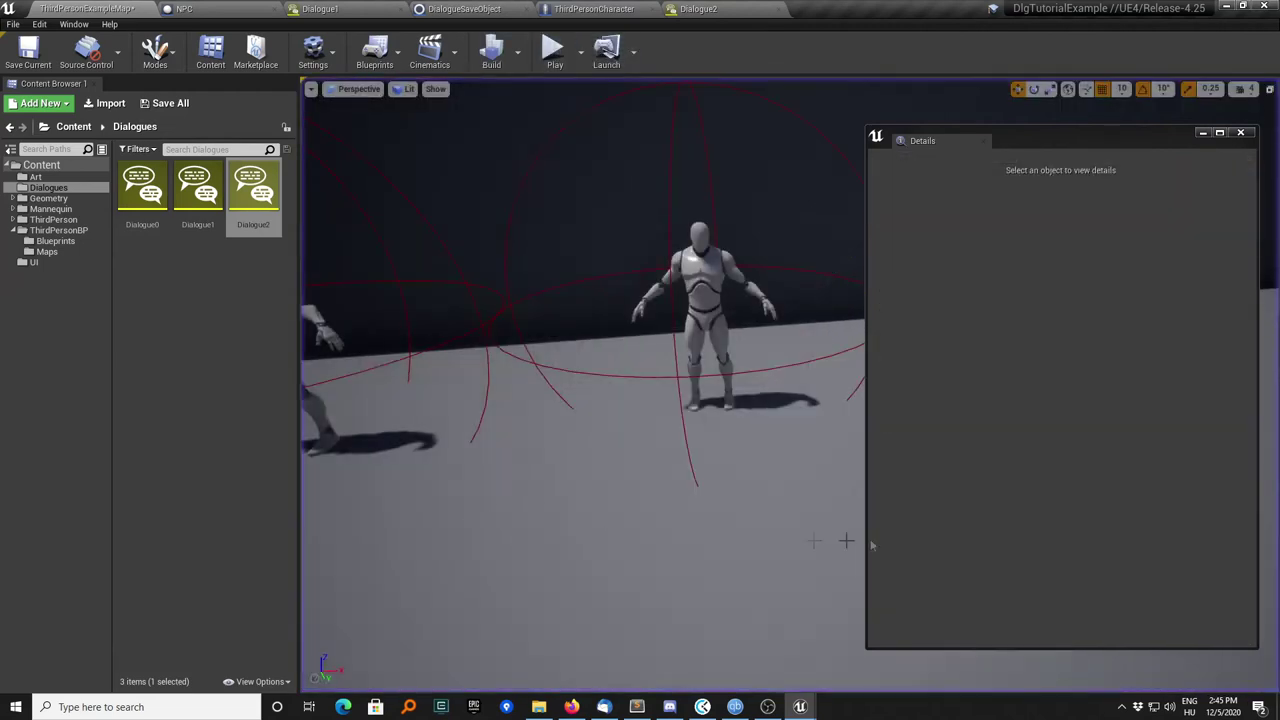
Tick Angry on NPC3 and replay to hear 'Leave me alone, I am angry!'
{"action": "left_click", "coordinate": [702, 330]}
{"action": "left_click", "coordinate": [1008, 496]}
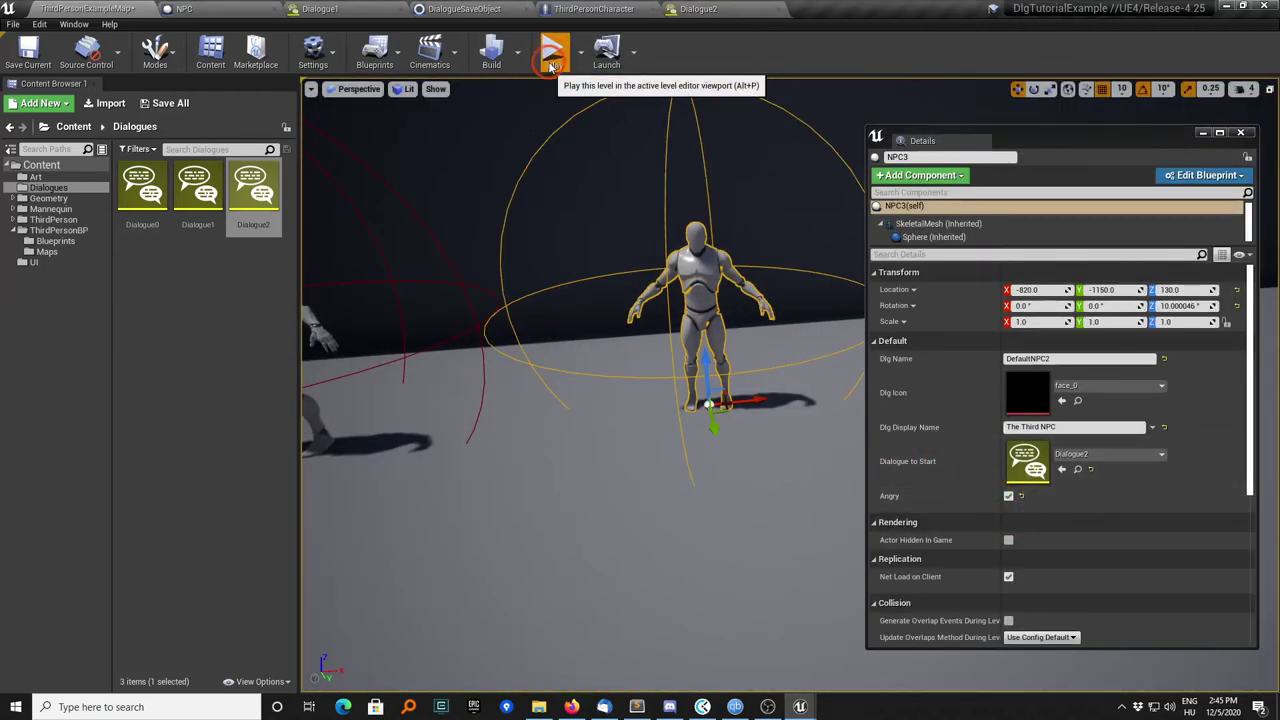
{"action": "left_click", "coordinate": [554, 50]}
{"action": "key", "text": "w"}
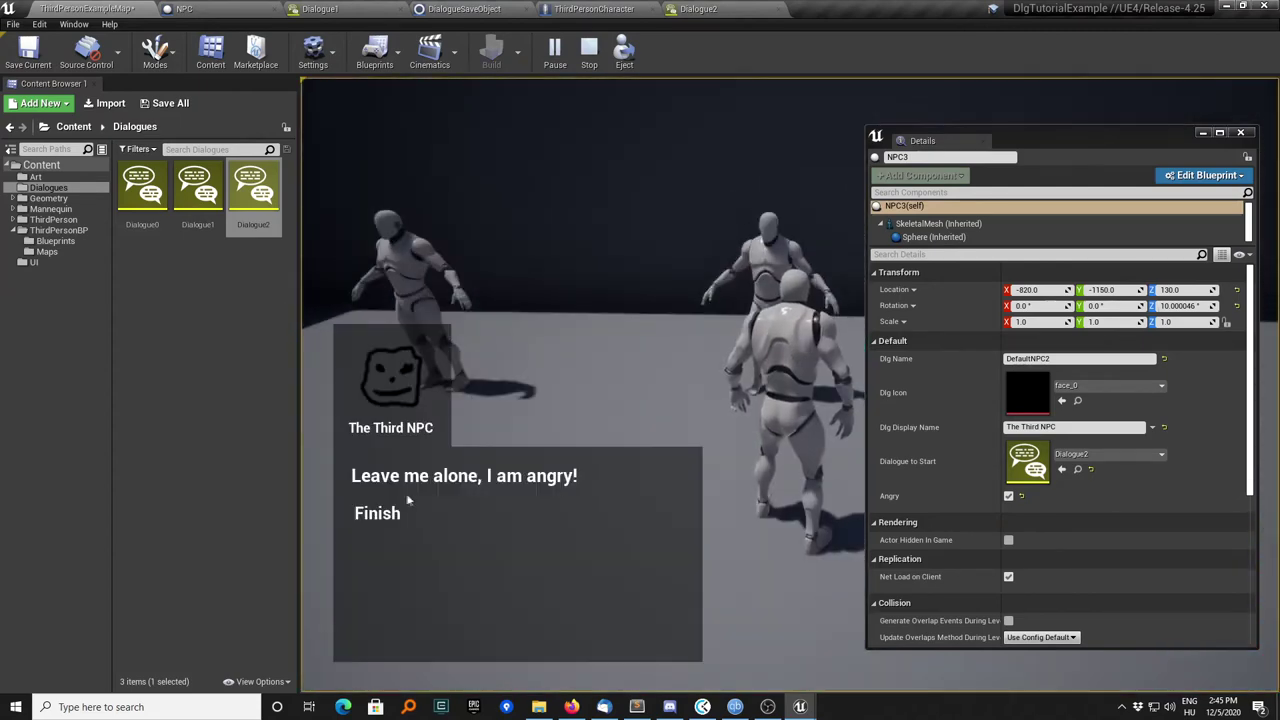
{"action": "left_click", "coordinate": [376, 515]}
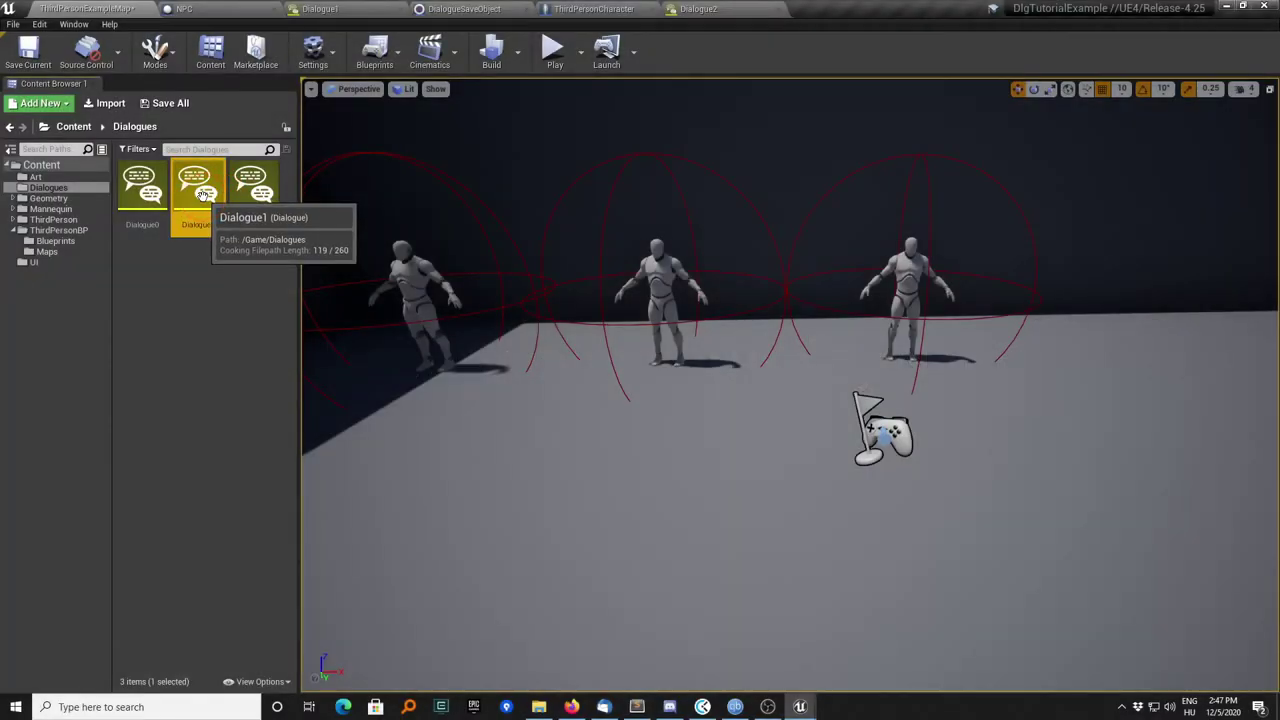
In Dialogue1, make the first greeting include {0}, filled by DefaultNPC1, and save
{"action": "double_click", "coordinate": [203, 193]}
{"action": "right_click_drag", "start_coordinate": [597, 452], "coordinate": [506, 390]}
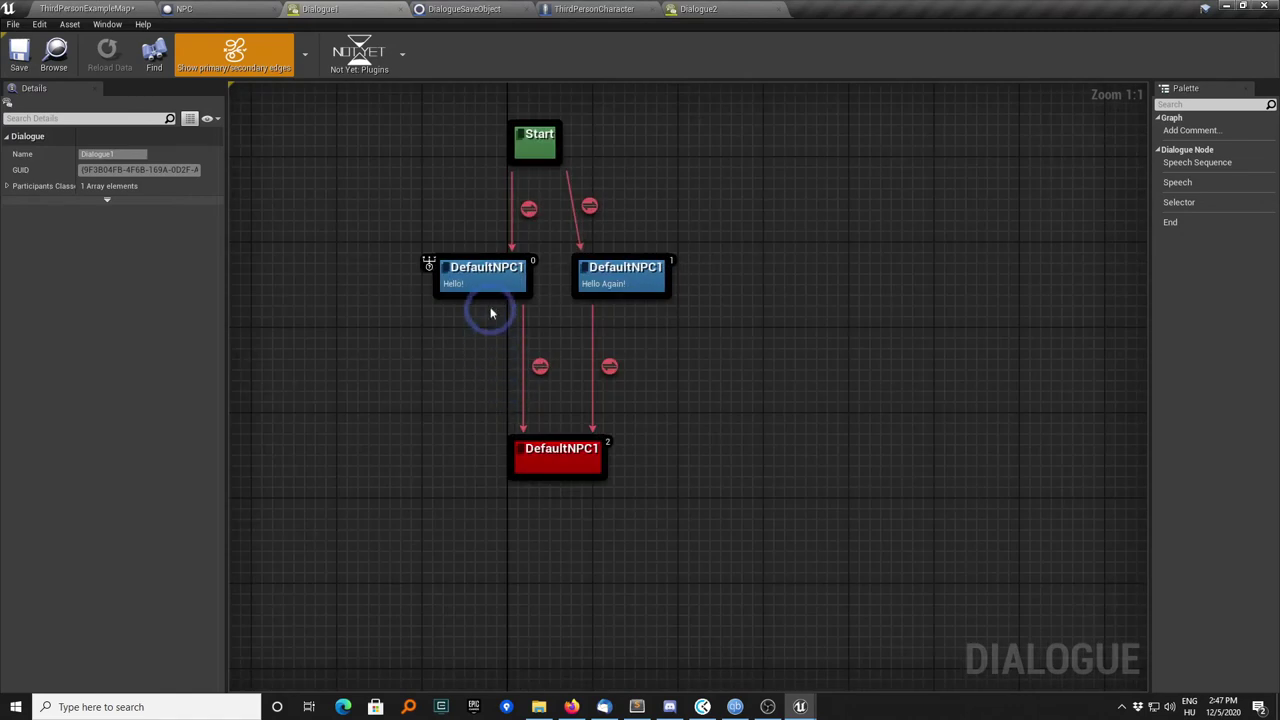
{"action": "left_click_drag", "start_coordinate": [490, 314], "coordinate": [458, 314]}
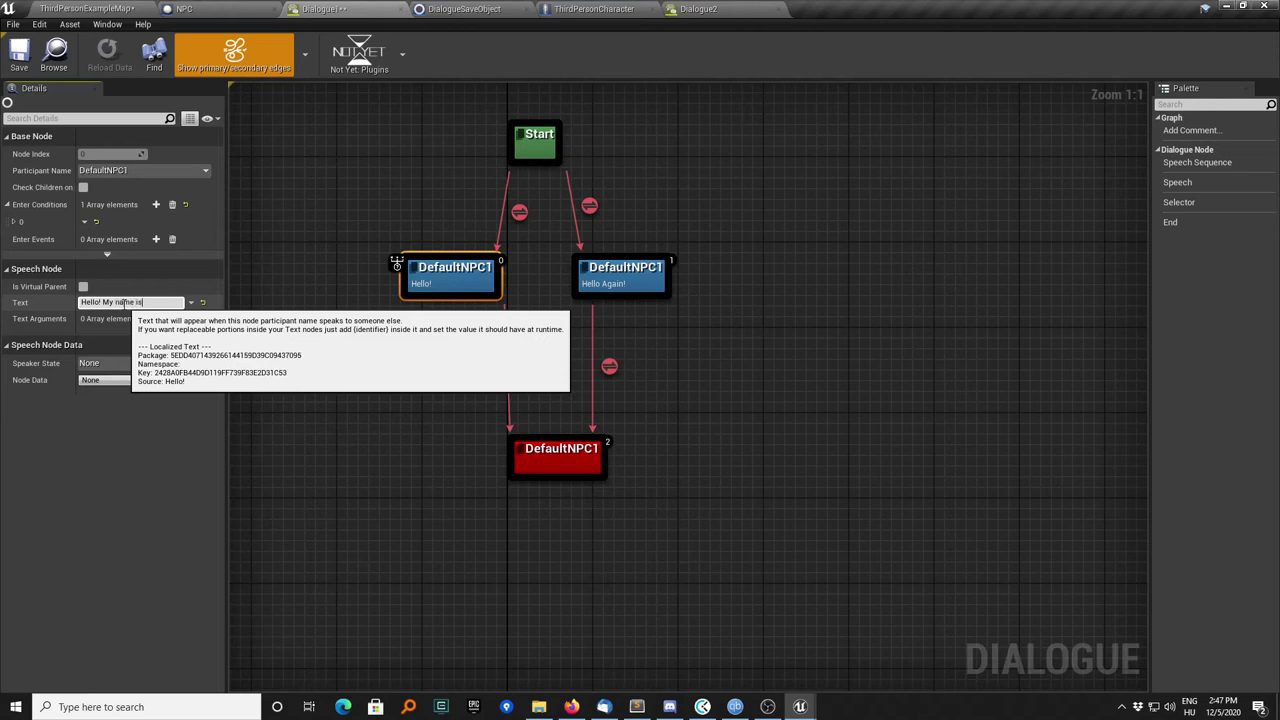
{"action": "type", "text": "0}"}
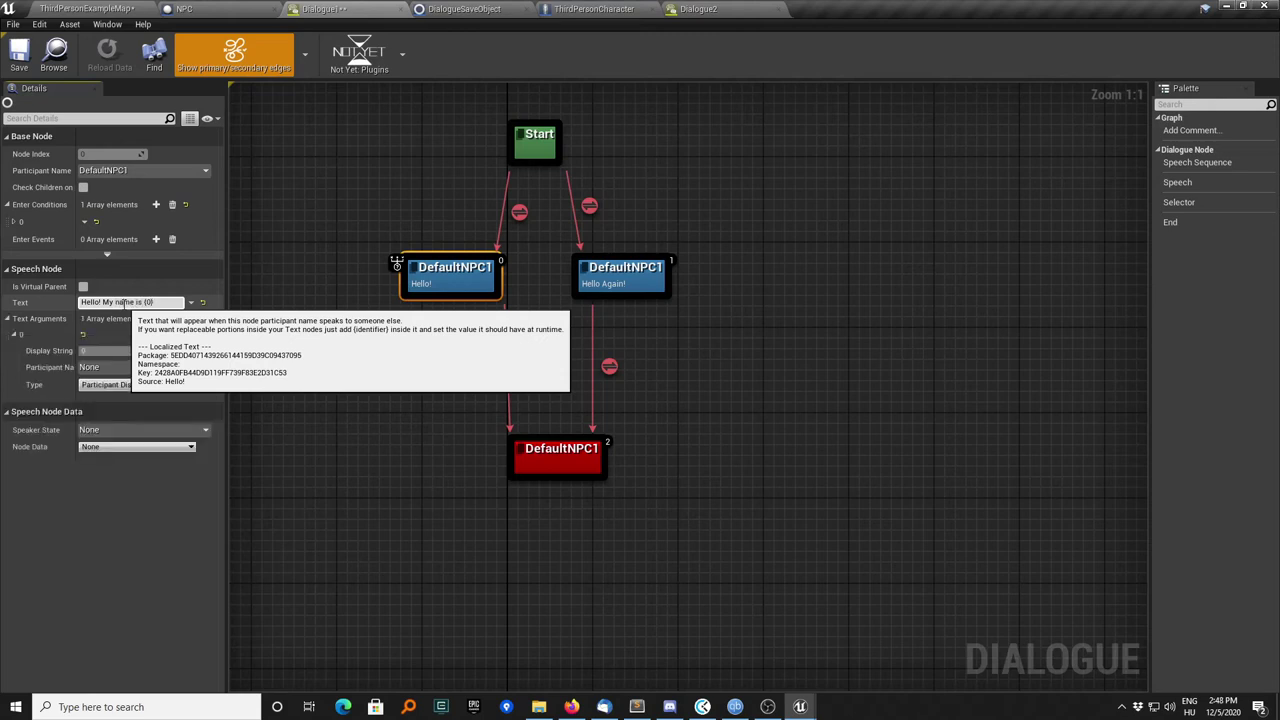
{"action": "left_click", "coordinate": [53, 293]}
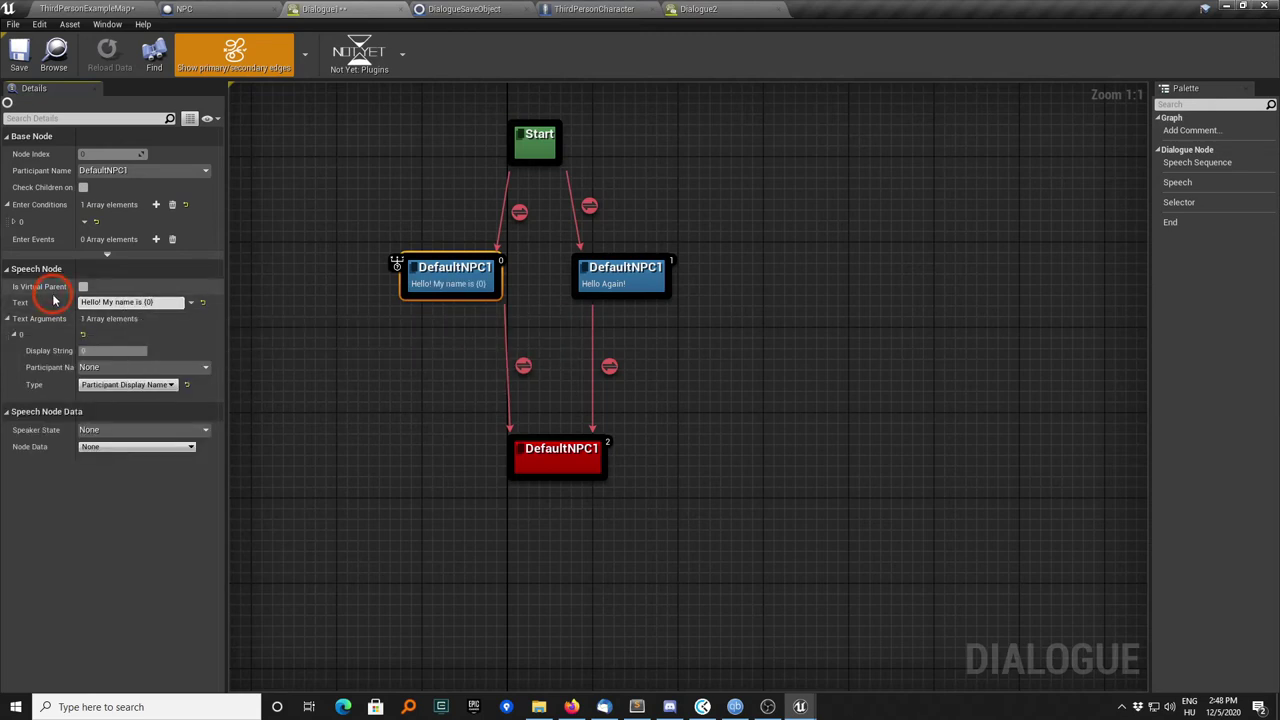
{"action": "left_click", "coordinate": [145, 369]}
{"action": "left_click", "coordinate": [127, 414]}
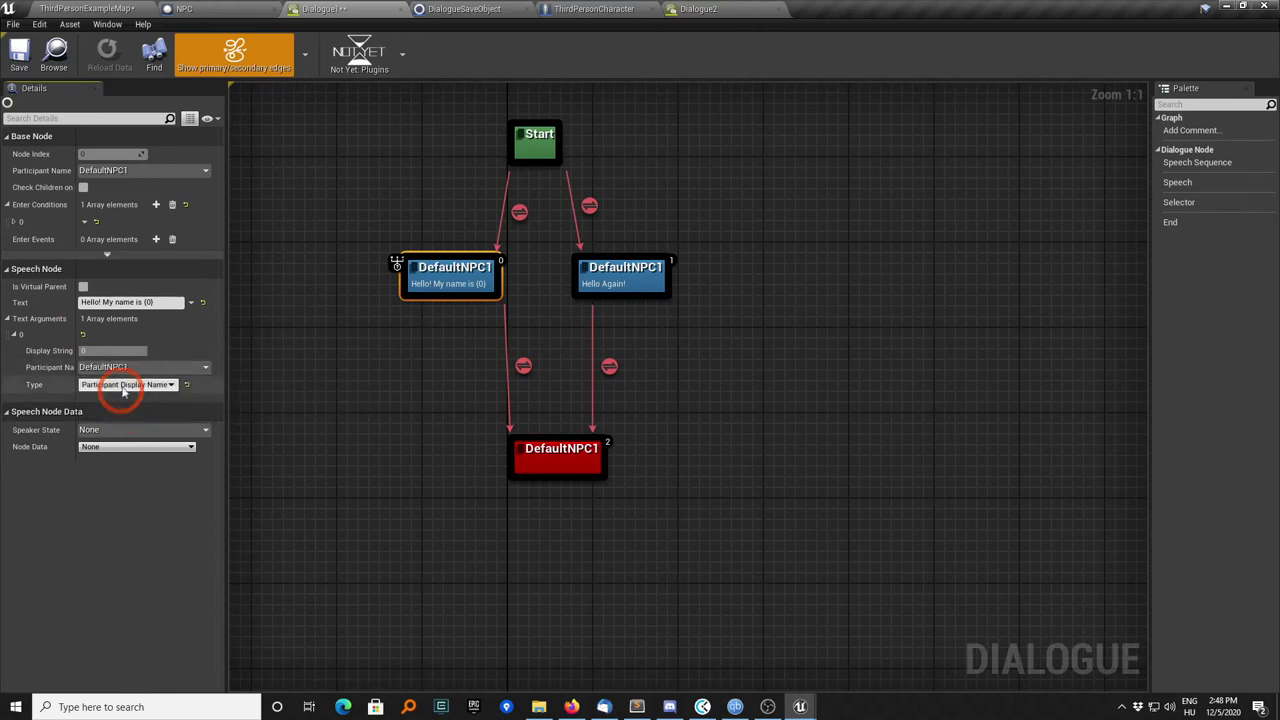
{"action": "left_click", "coordinate": [20, 58]}
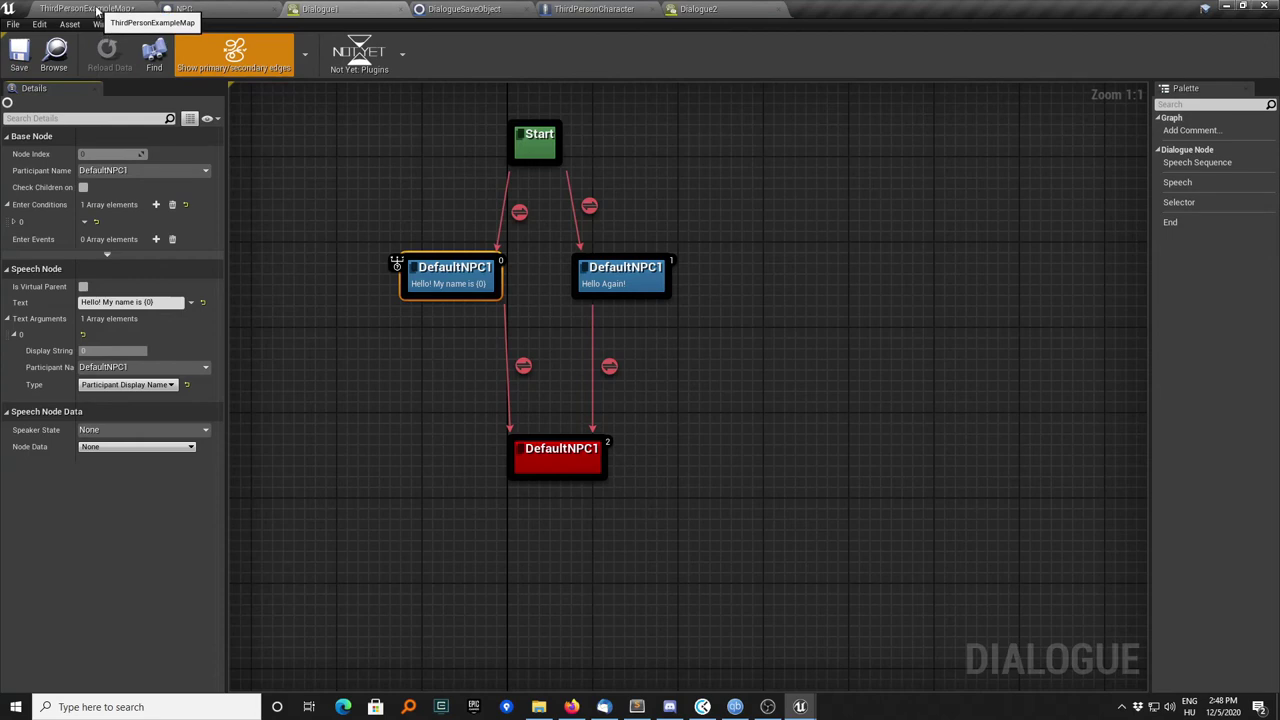
Change the second node to 'Hello Again! I am still {0}.' with DefaultNPC1 filling {0}
{"action": "left_click", "coordinate": [622, 278]}
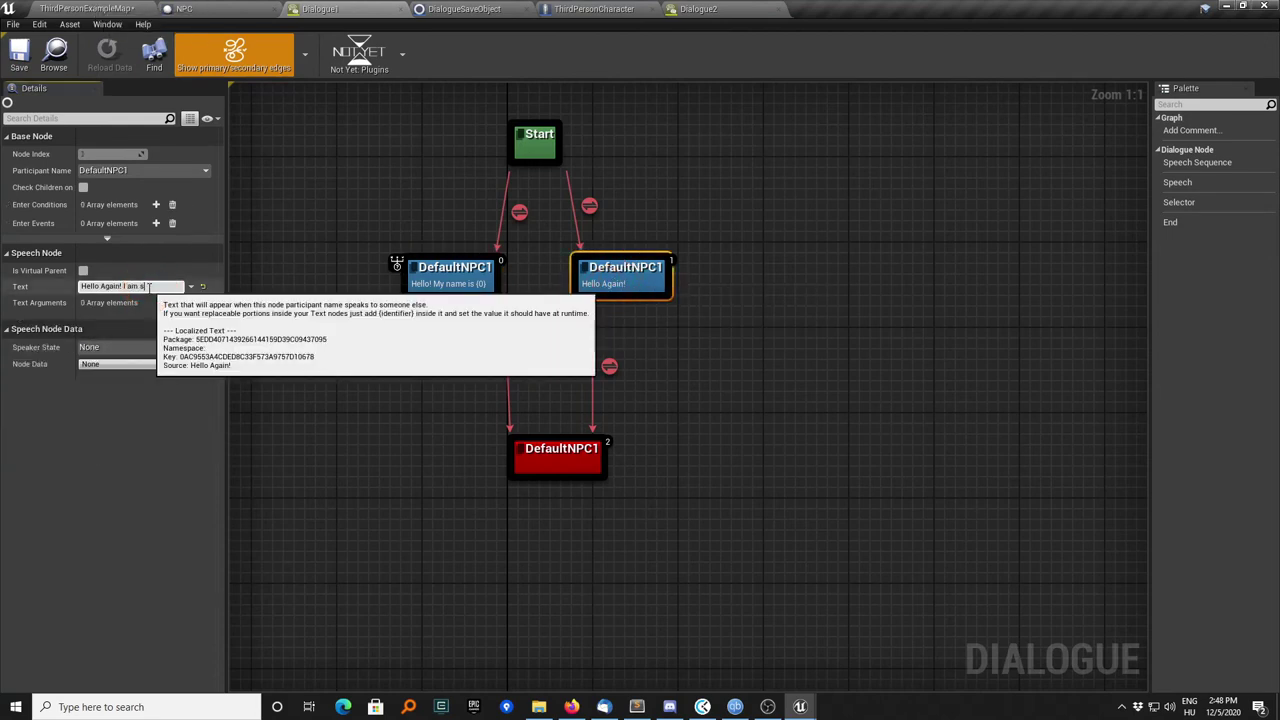
{"action": "type", "text": "}"}
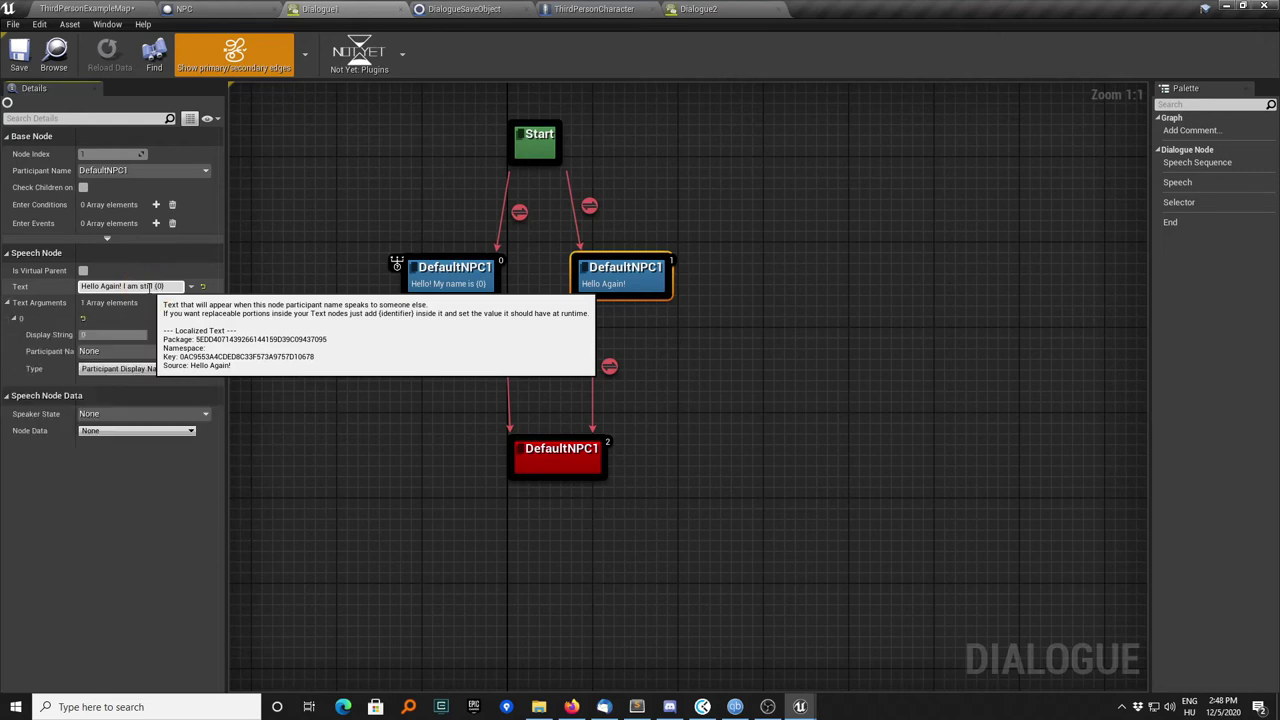
{"action": "type", "text": "."}
{"action": "key", "text": "Return"}
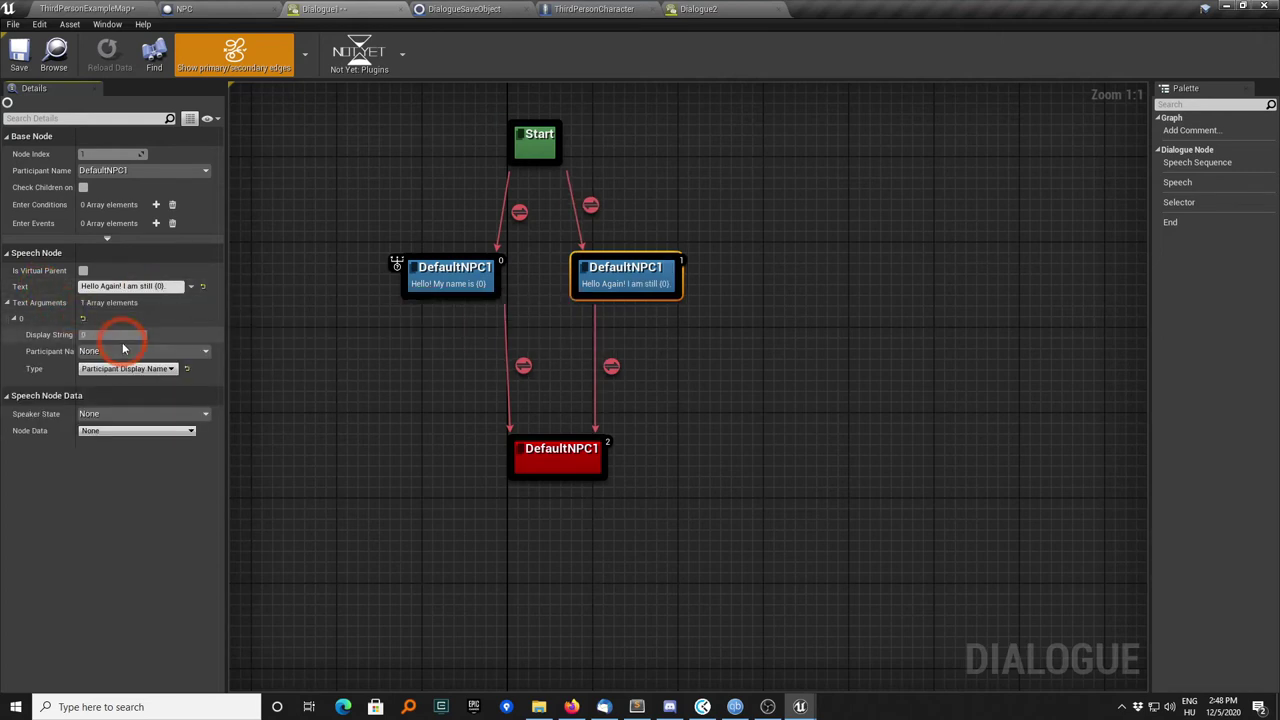
{"action": "left_click", "coordinate": [126, 352]}
{"action": "left_click", "coordinate": [102, 397]}
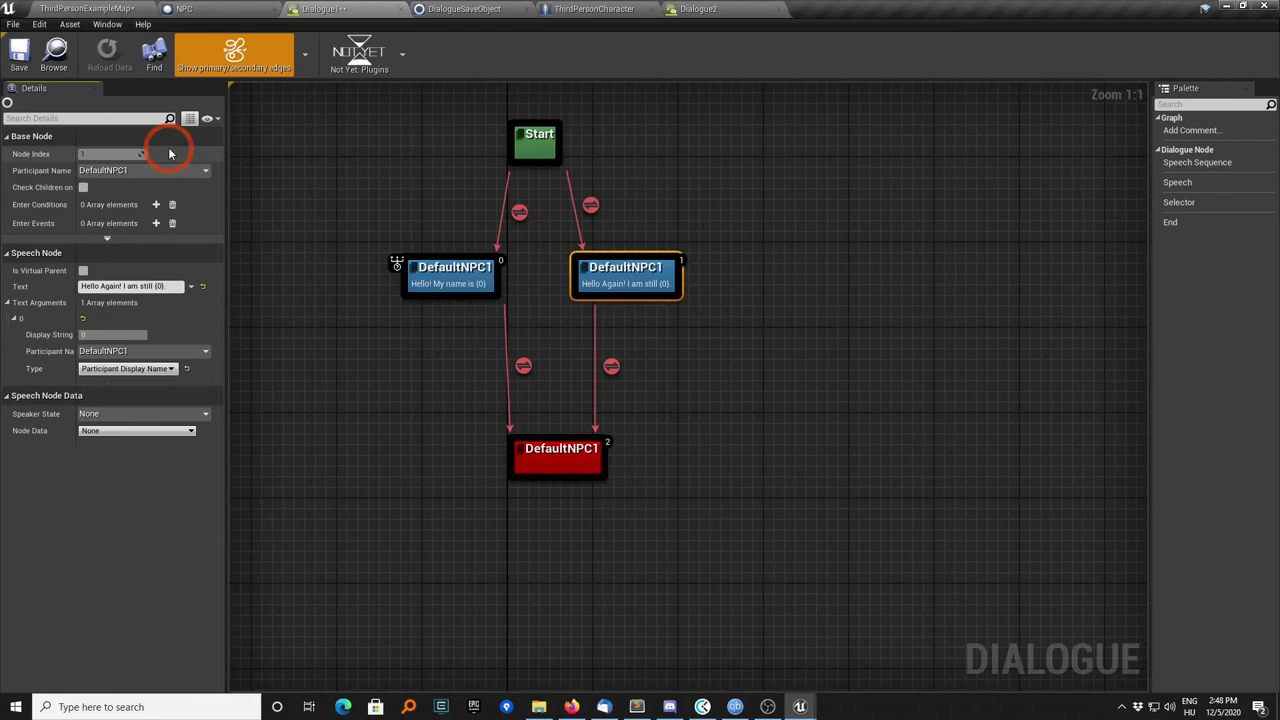
{"action": "left_click", "coordinate": [55, 62]}
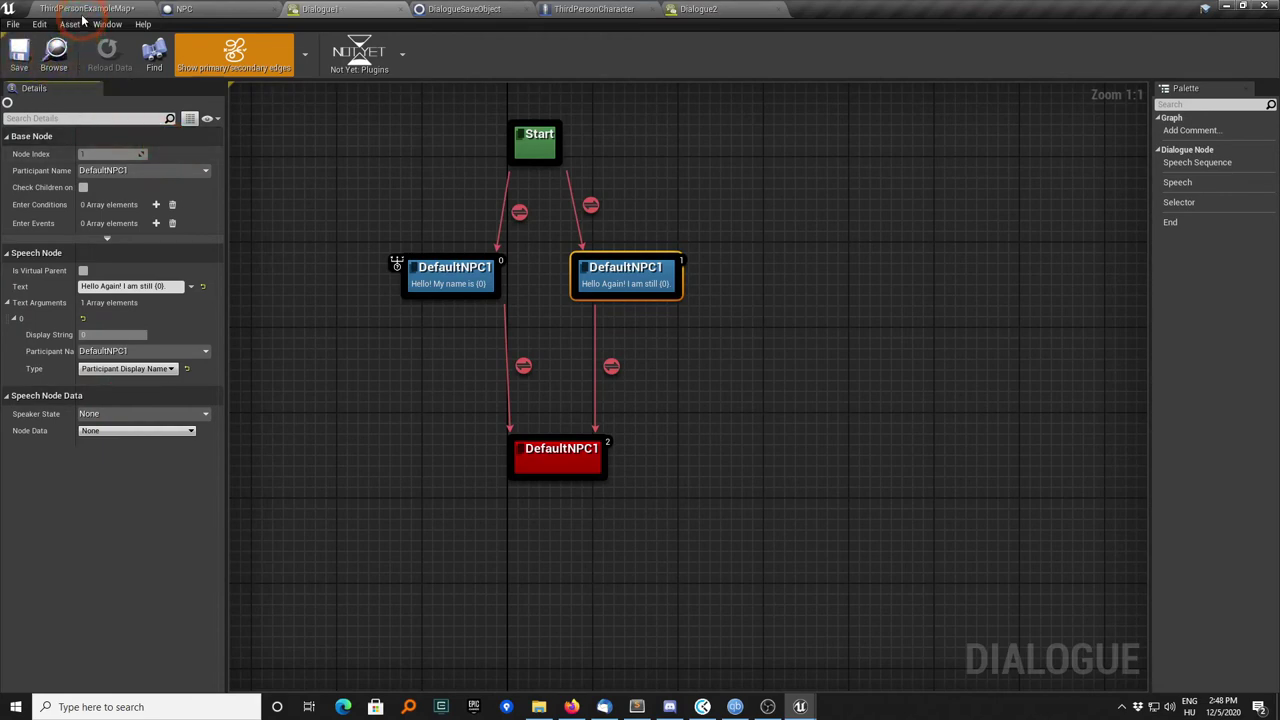
Return to ThirdPersonExampleMap, start playing, and run the character toward the NPCs
{"action": "left_click", "coordinate": [83, 19]}
{"action": "left_click", "coordinate": [550, 50]}
{"action": "key", "text": "w"}
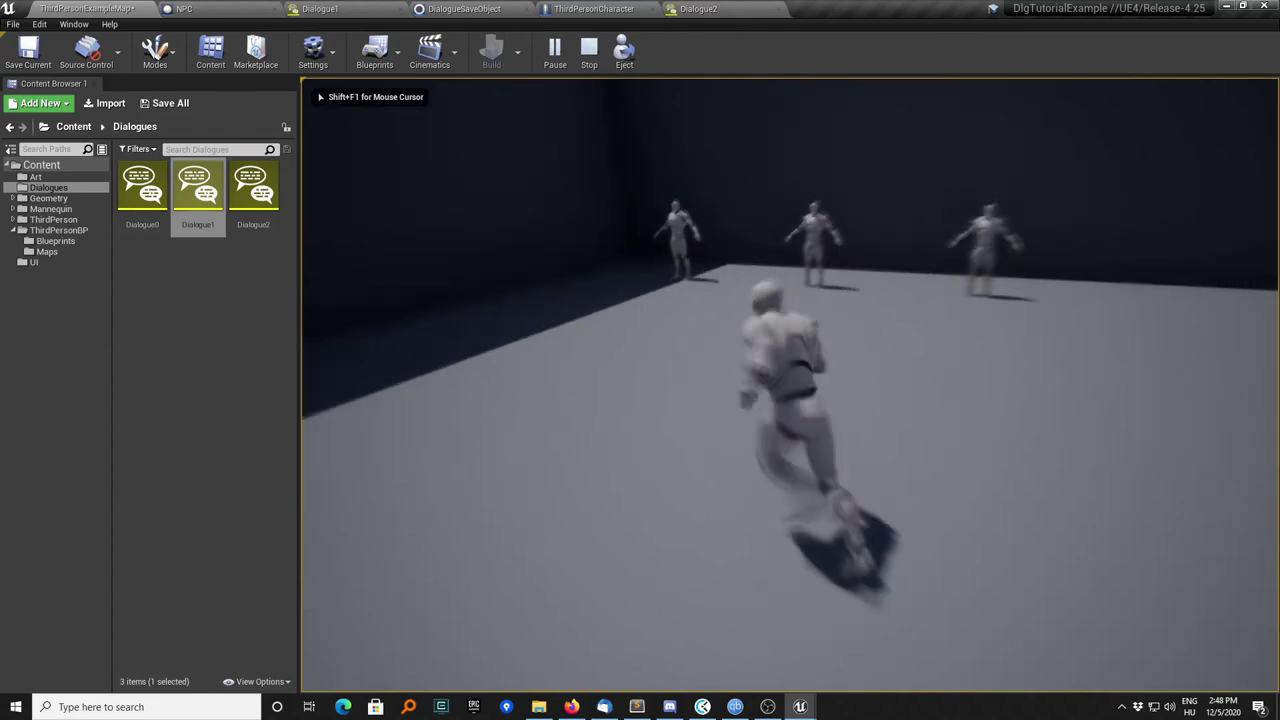
Talk to the nearby second NPC, who says 'Hello Again! I am still The Second NPC.'
{"action": "key", "text": "e"}
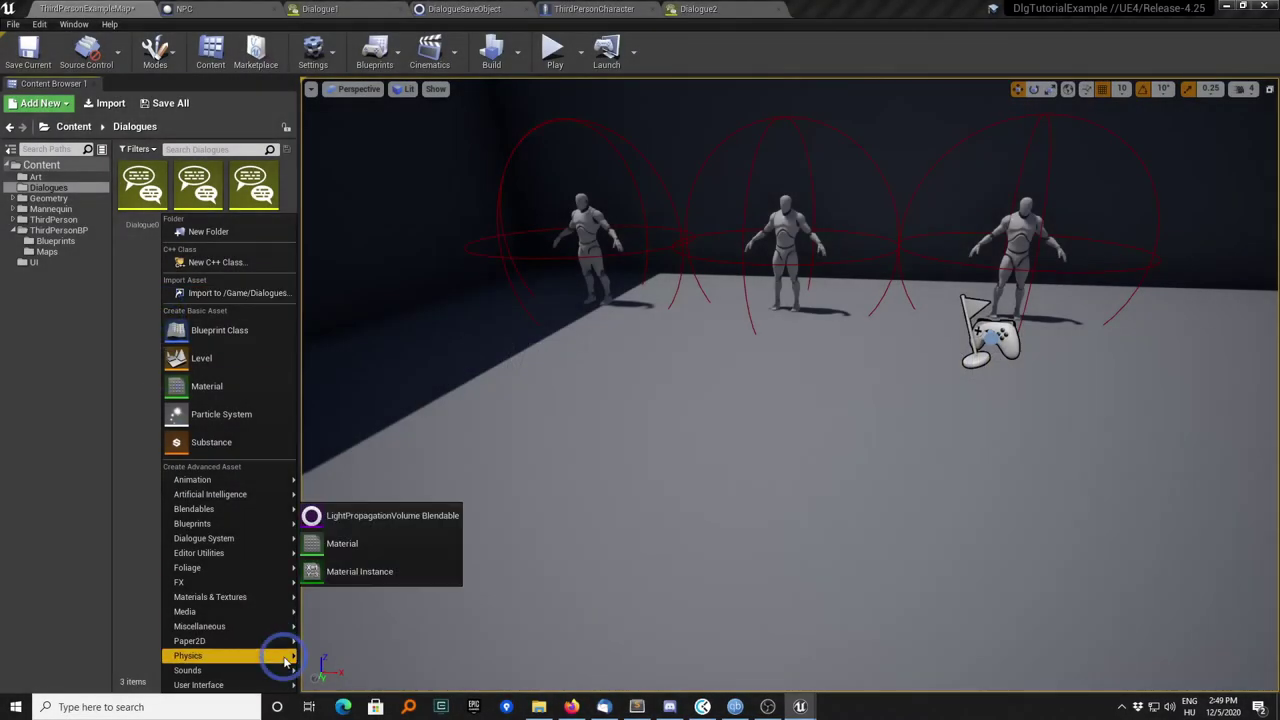
Create a new Dialogue asset, Dialogue3, and open its graph
{"action": "mouse_move", "coordinate": [237, 595]}
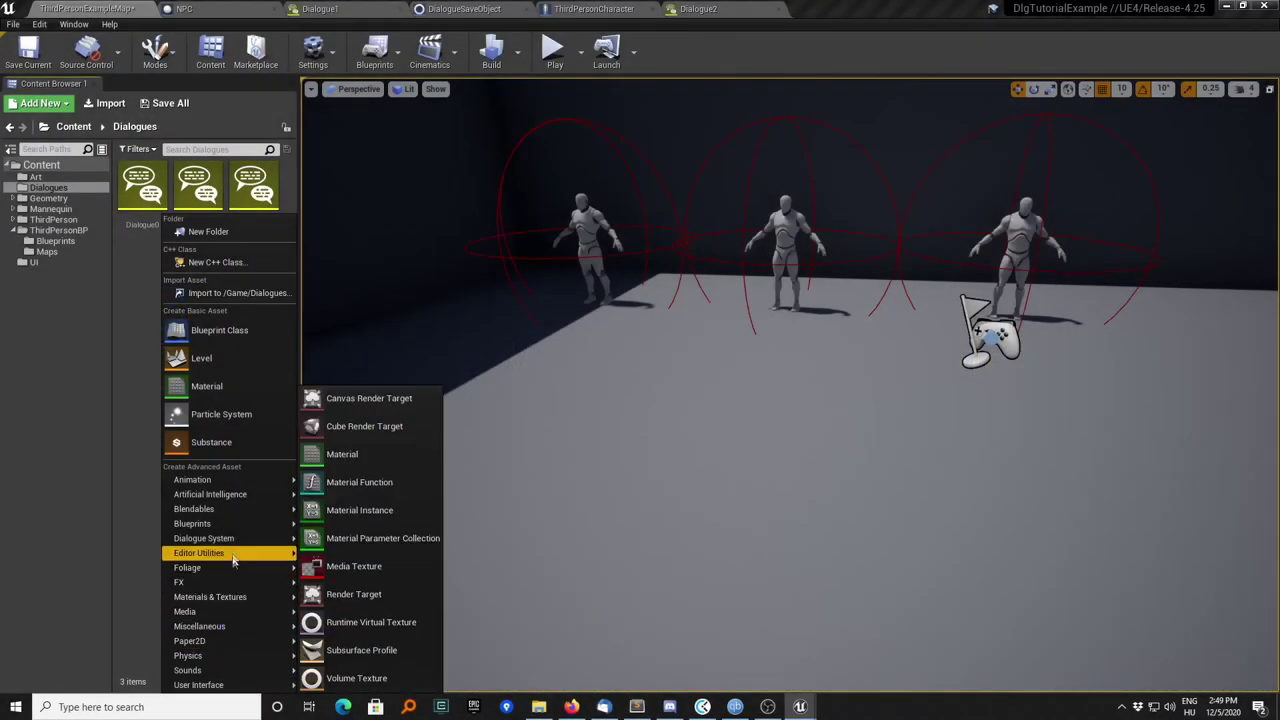
{"action": "mouse_move", "coordinate": [240, 538]}
{"action": "left_click", "coordinate": [389, 540]}
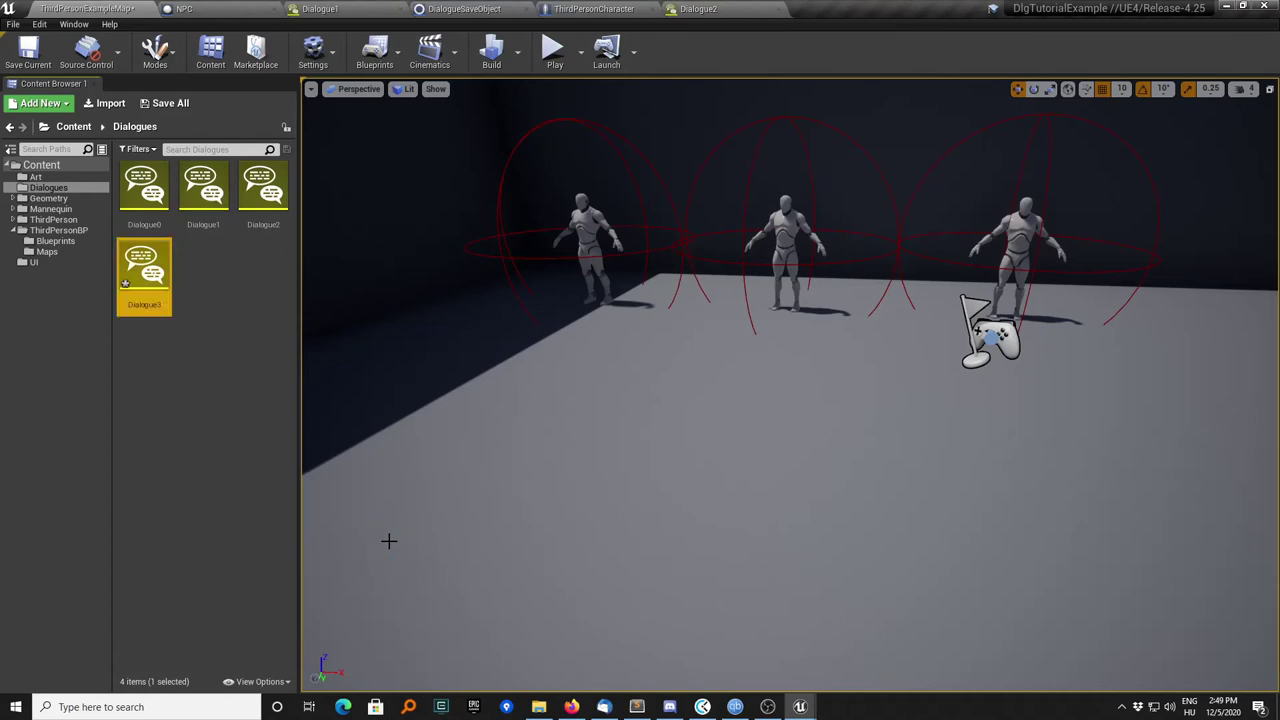
{"action": "double_click", "coordinate": [170, 280]}
{"action": "right_click_drag", "start_coordinate": [690, 400], "coordinate": [625, 235]}
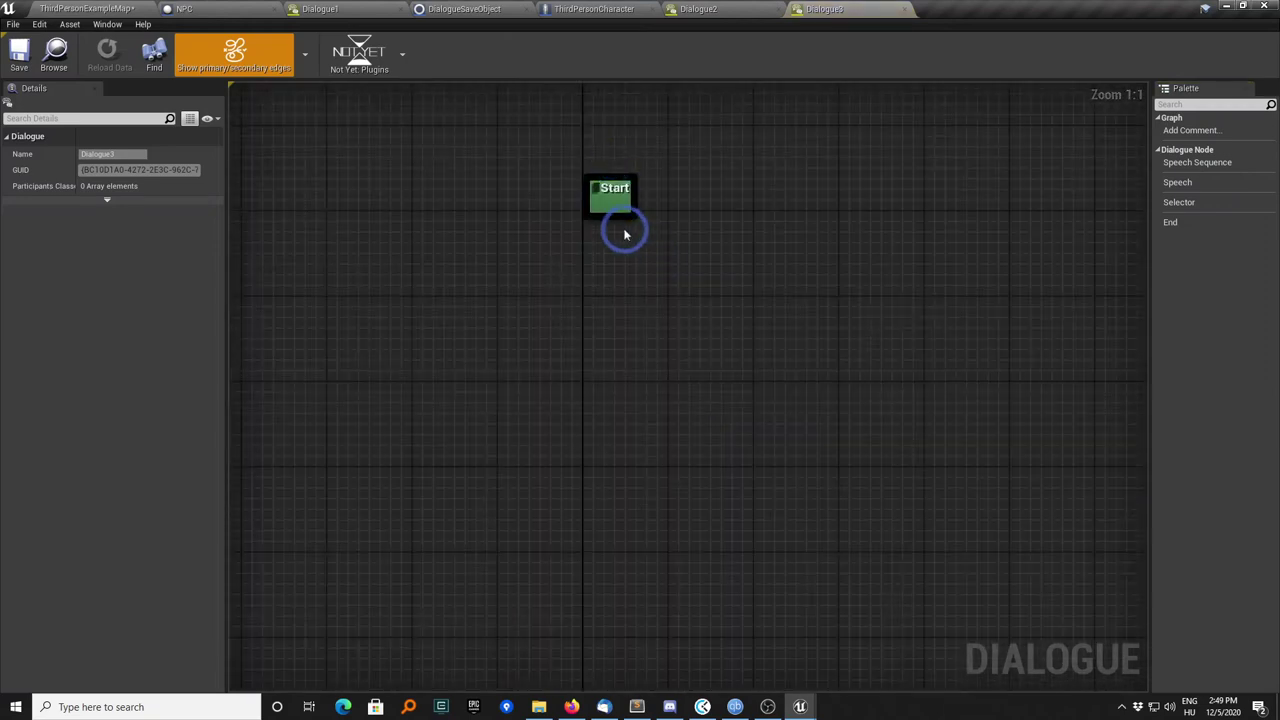
Chain a selector under Start and a speech node under it, spoken by DefaultNPC3
{"action": "left_click_drag", "start_coordinate": [615, 224], "coordinate": [609, 255]}
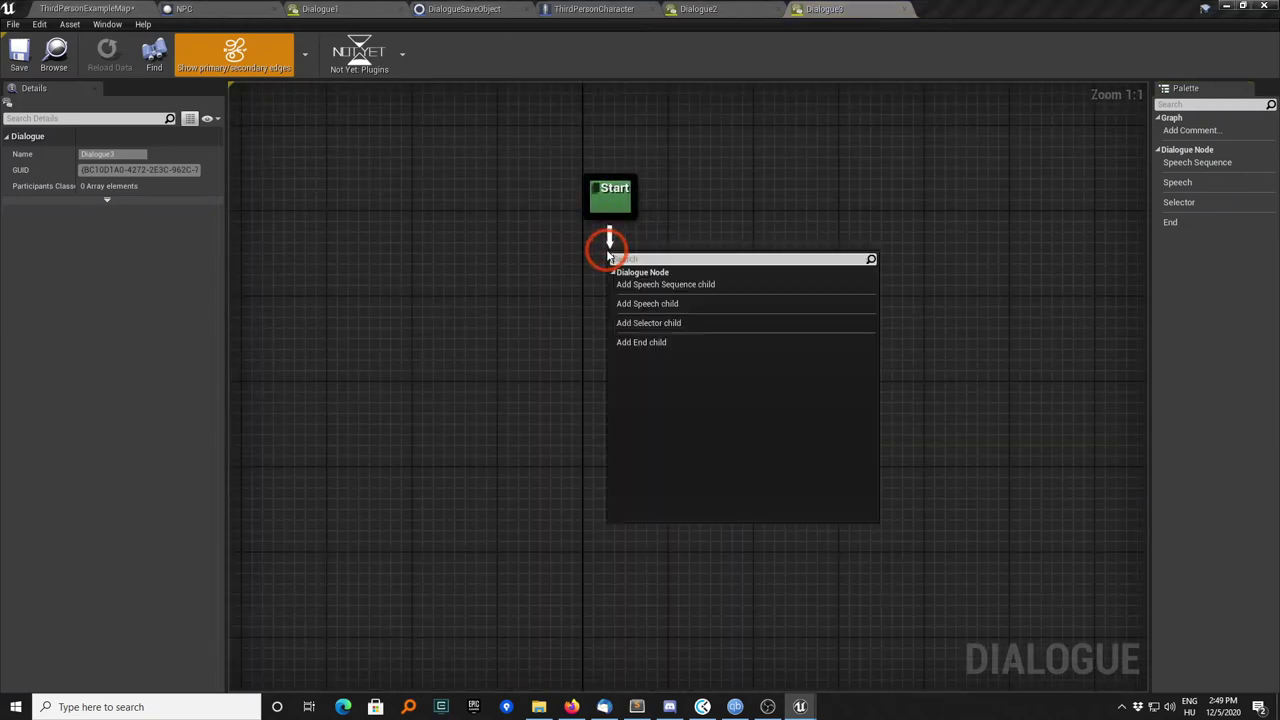
{"action": "left_click", "coordinate": [668, 328]}
{"action": "mouse_move", "coordinate": [640, 280]}
{"action": "left_mouse_down"}
{"action": "mouse_move", "coordinate": [605, 305]}
{"action": "mouse_move", "coordinate": [583, 410]}
{"action": "left_mouse_up"}
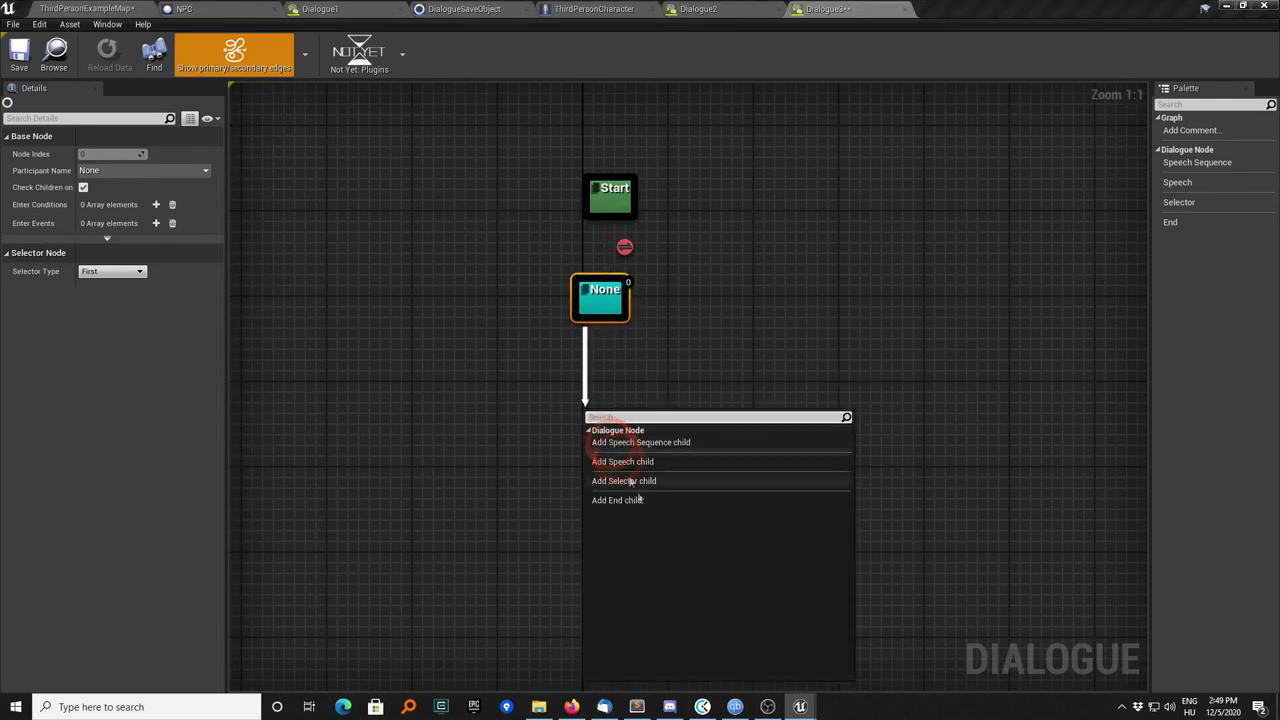
{"action": "left_click", "coordinate": [612, 457]}
{"action": "left_click_drag", "start_coordinate": [610, 442], "coordinate": [599, 383]}
{"action": "left_click", "coordinate": [192, 191]}
{"action": "left_click", "coordinate": [168, 172]}
{"action": "type", "text": "DefaultNPC3"}
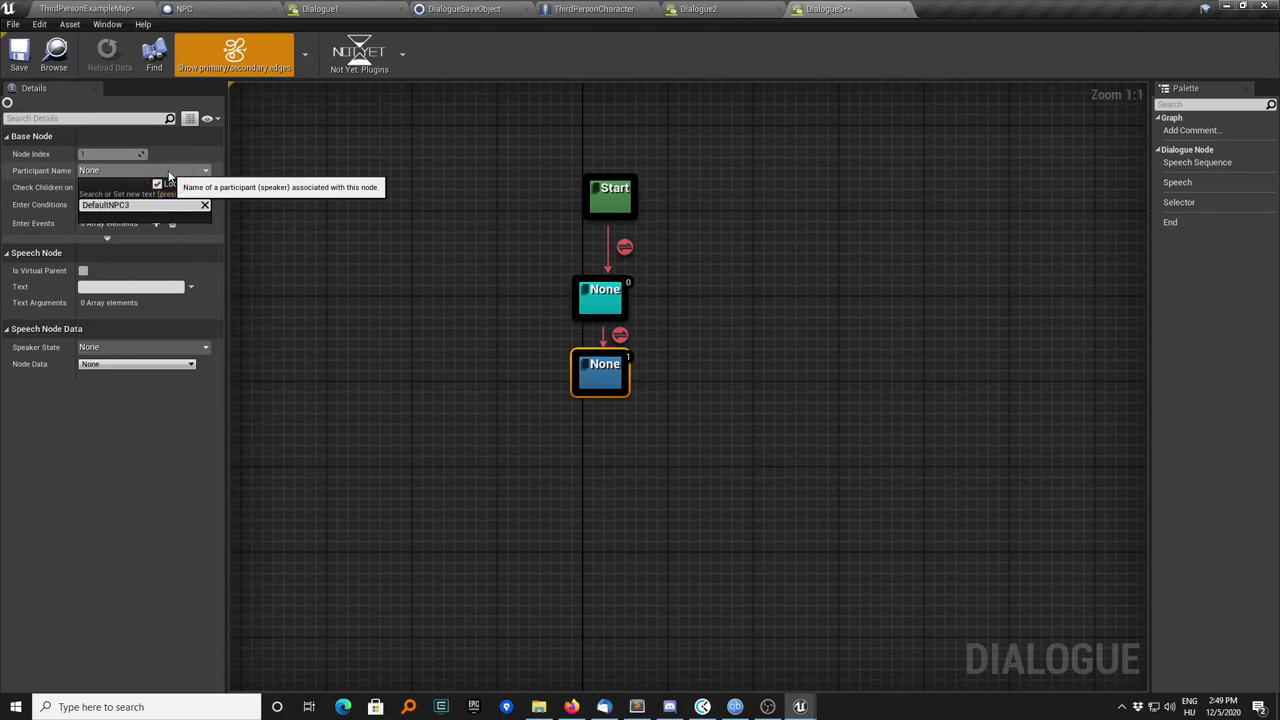
{"action": "key", "text": "Return"}
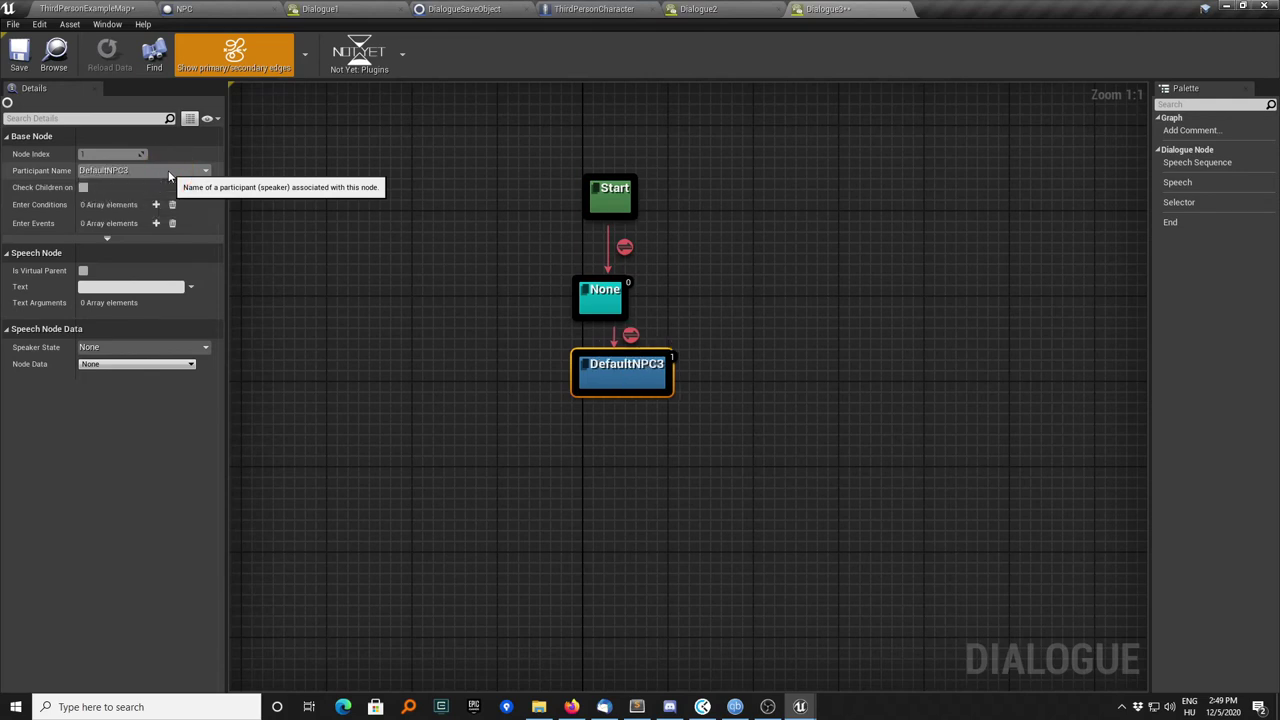
{"action": "left_click_drag", "start_coordinate": [609, 379], "coordinate": [577, 400]}
Finish the DefaultNPC3 speech text as 'Conversation count: {0}'
{"action": "left_click", "coordinate": [728, 10]}
{"action": "left_click", "coordinate": [833, 7]}
{"action": "right_click_drag", "start_coordinate": [660, 403], "coordinate": [663, 286]}
{"action": "left_click_drag", "start_coordinate": [584, 306], "coordinate": [609, 308]}
{"action": "left_click", "coordinate": [113, 303]}
{"action": "left_click", "coordinate": [113, 287]}
{"action": "type", "text": "Conversation count: {0"}
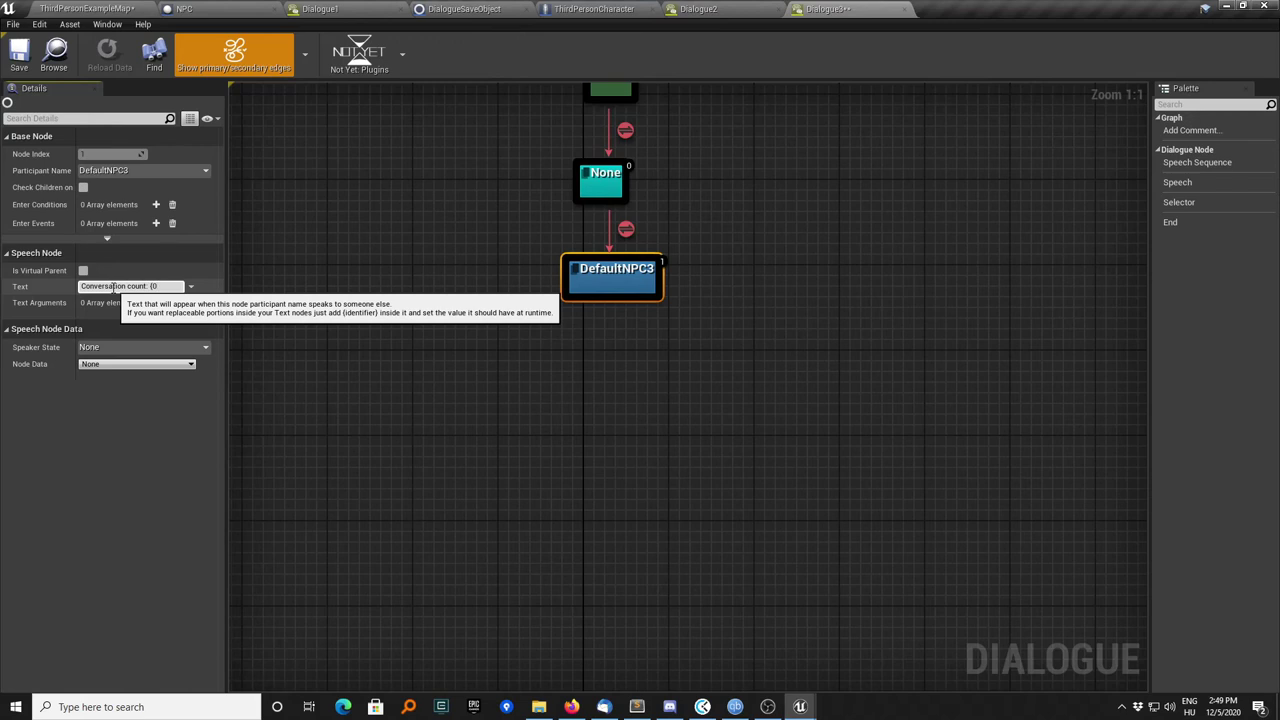
{"action": "type", "text": "}"}
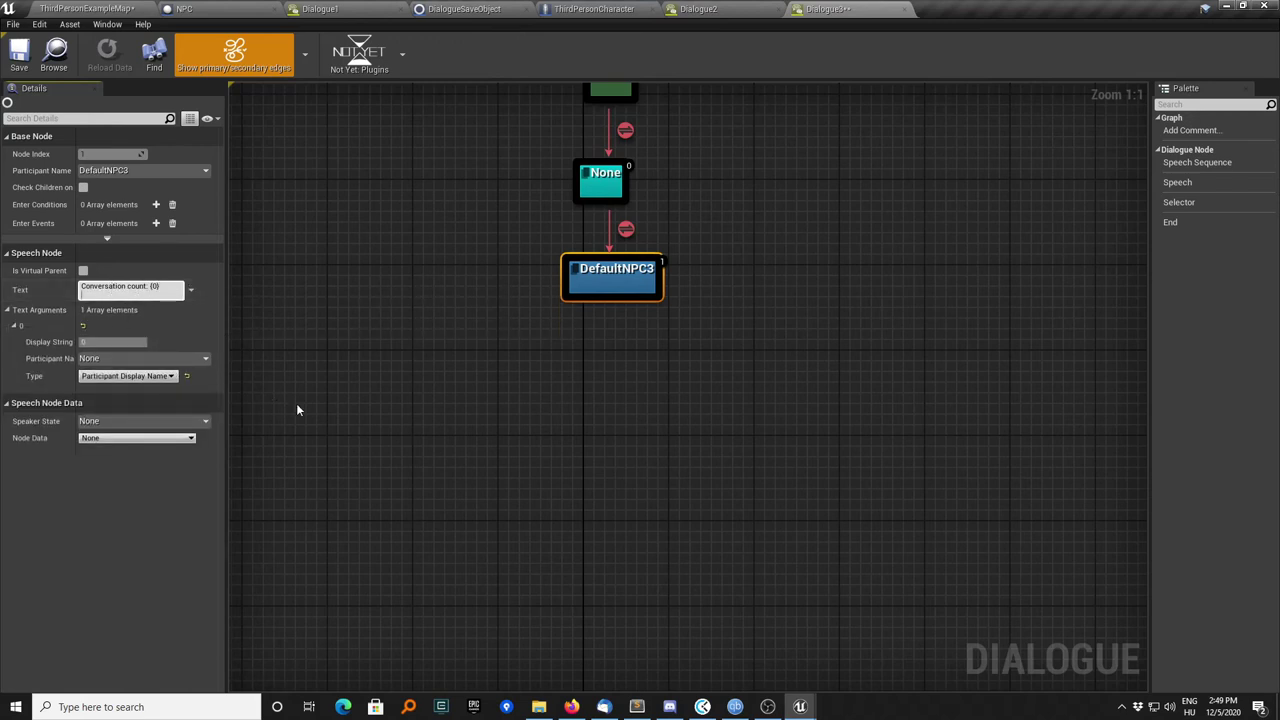
Add an End node after the DefaultNPC3 speech node and save Dialogue3
{"action": "left_click", "coordinate": [492, 350]}
{"action": "right_click_drag", "start_coordinate": [492, 350], "coordinate": [410, 462]}
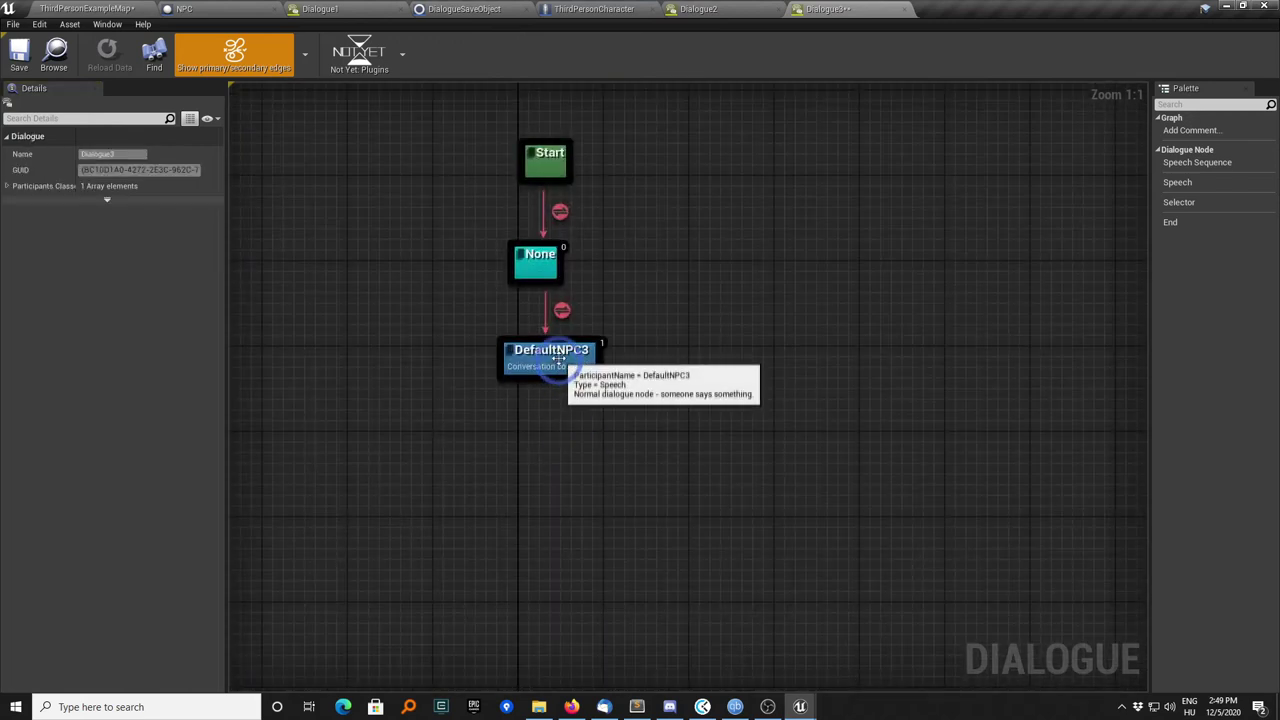
{"action": "left_click", "coordinate": [540, 390]}
{"action": "mouse_move", "coordinate": [540, 390]}
{"action": "left_mouse_down"}
{"action": "mouse_move", "coordinate": [551, 378]}
{"action": "mouse_move", "coordinate": [540, 445]}
{"action": "left_mouse_up"}
{"action": "left_click", "coordinate": [578, 277]}
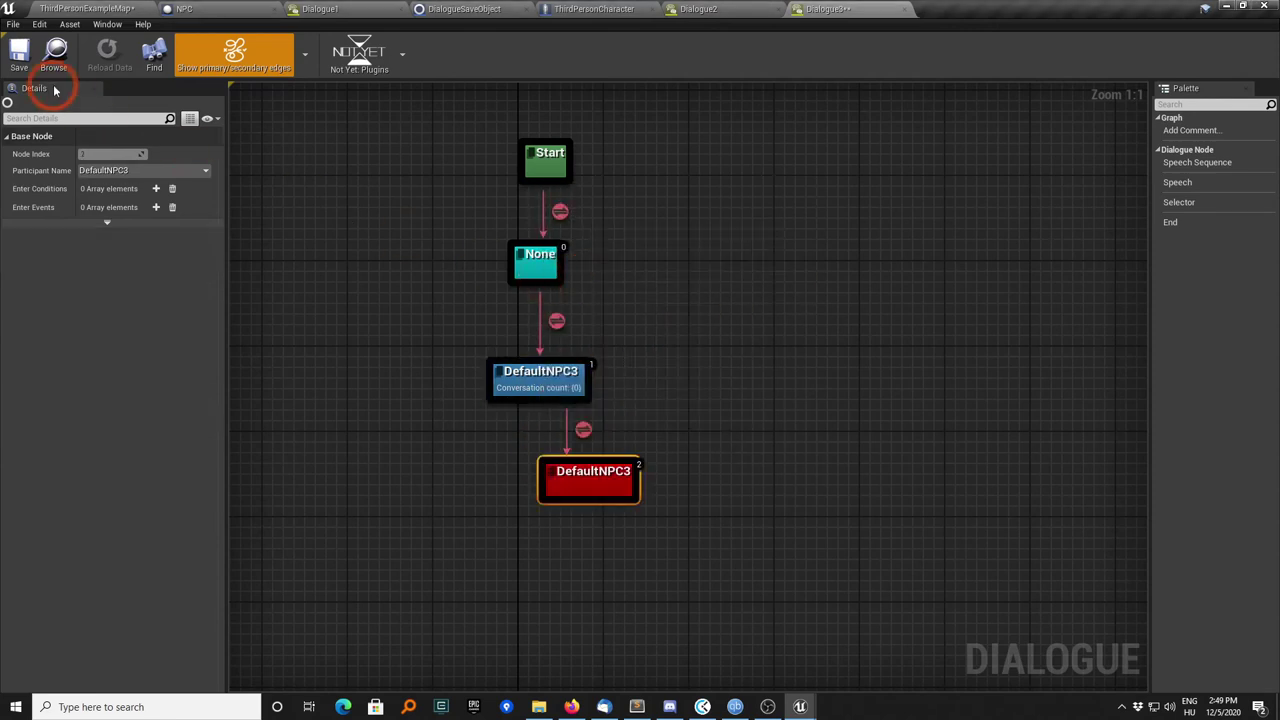
{"action": "left_click", "coordinate": [28, 66]}
{"action": "left_click", "coordinate": [182, 9]}
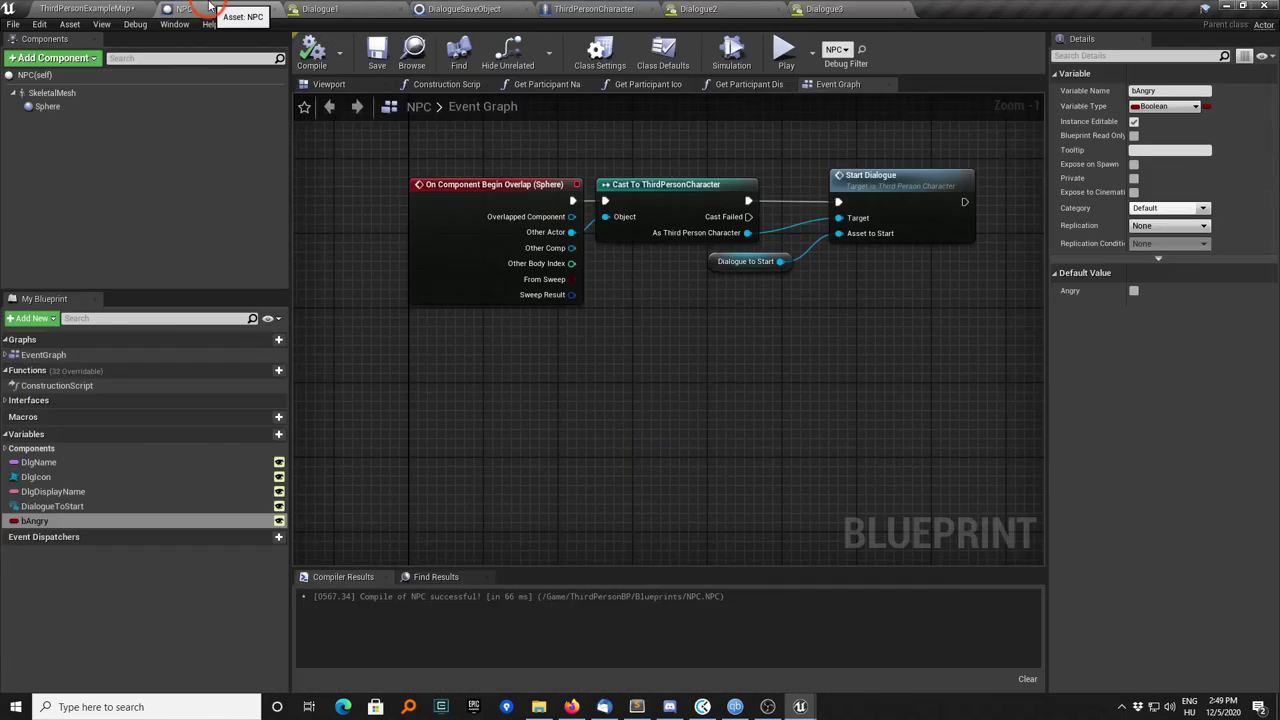
Add an Integer variable ConversationCounter to the NPC blueprint, then compile and save
{"action": "left_click", "coordinate": [266, 435]}
{"action": "type", "text": "Cou"}
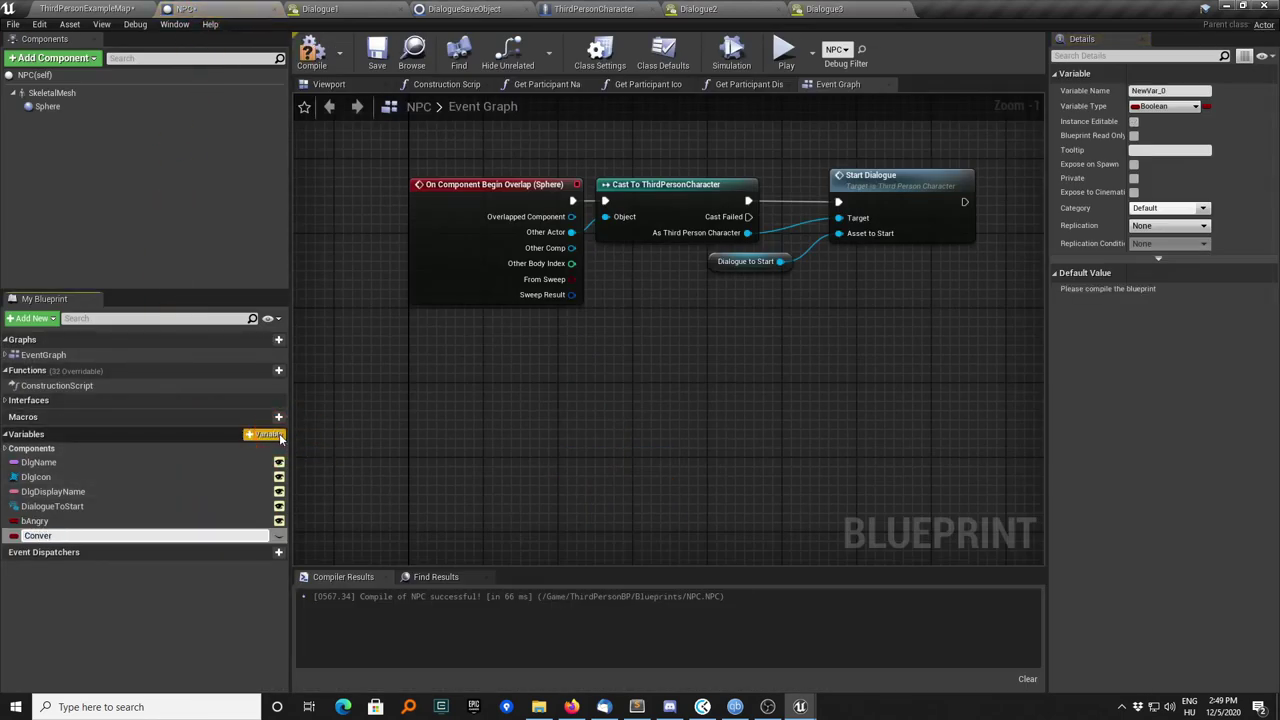
{"action": "type", "text": "nter"}
{"action": "key", "text": "Return"}
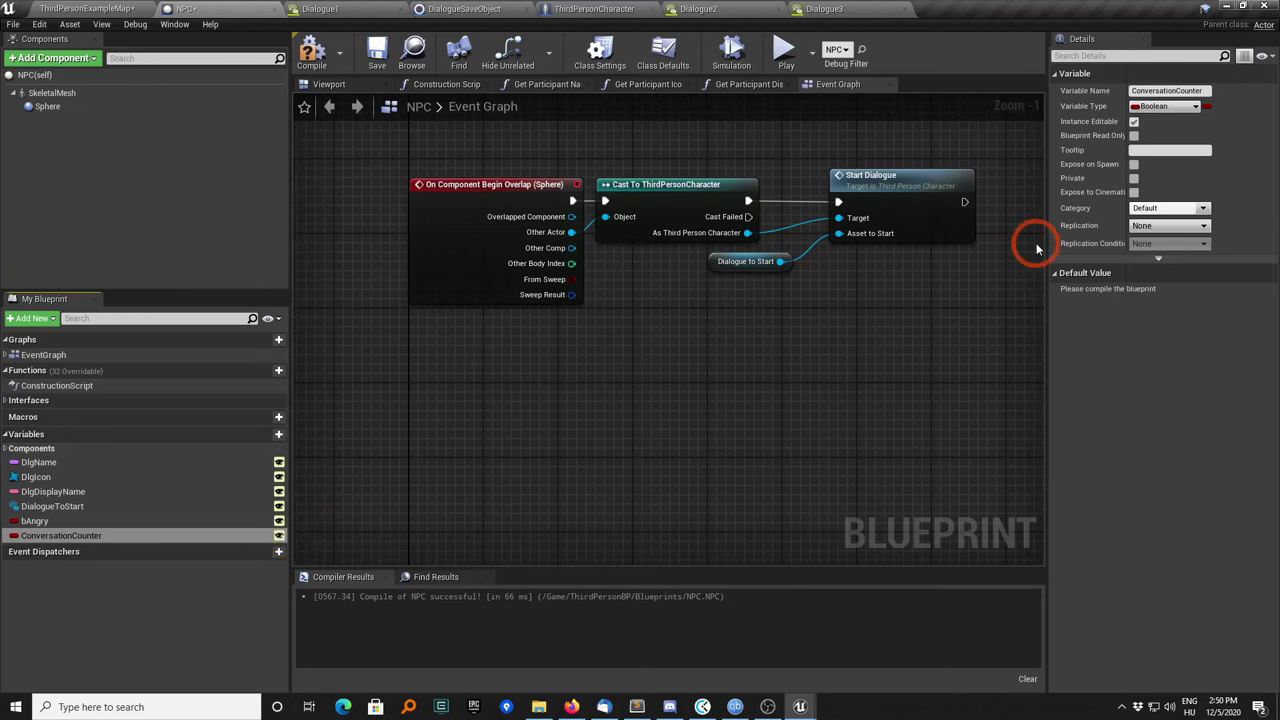
{"action": "left_click", "coordinate": [1160, 106]}
{"action": "left_click", "coordinate": [1033, 166]}
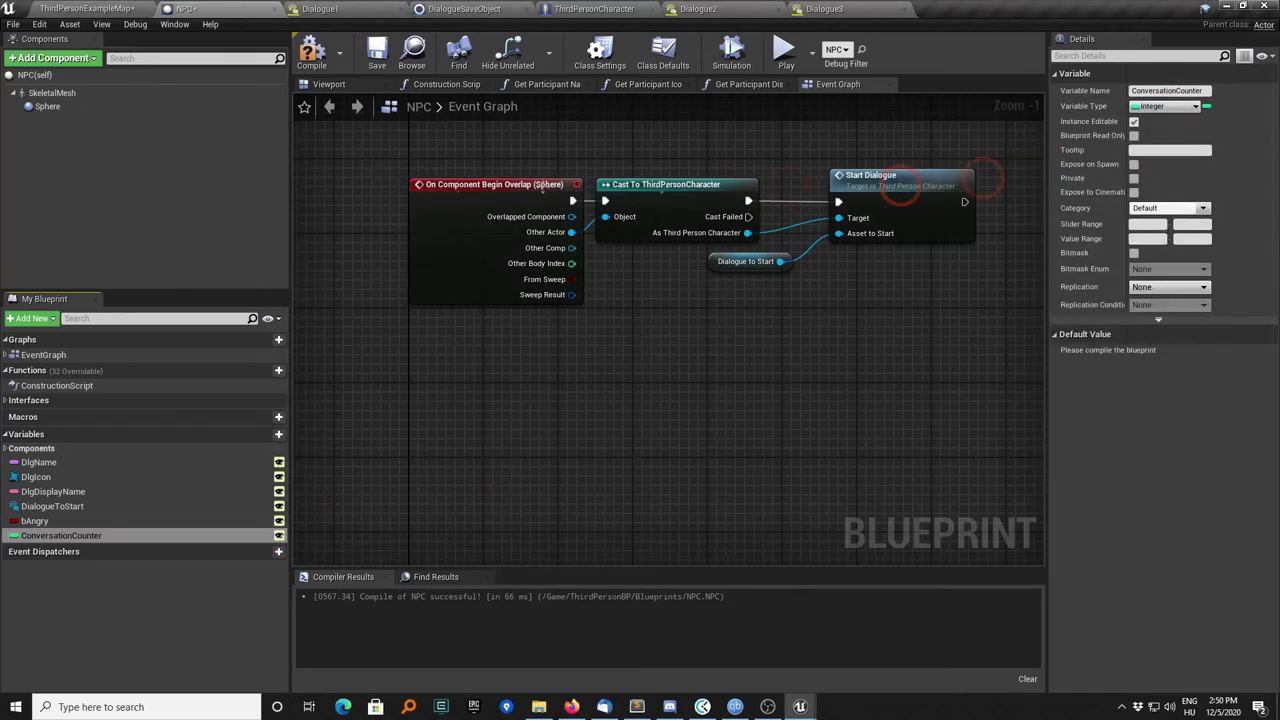
{"action": "left_click", "coordinate": [381, 78]}
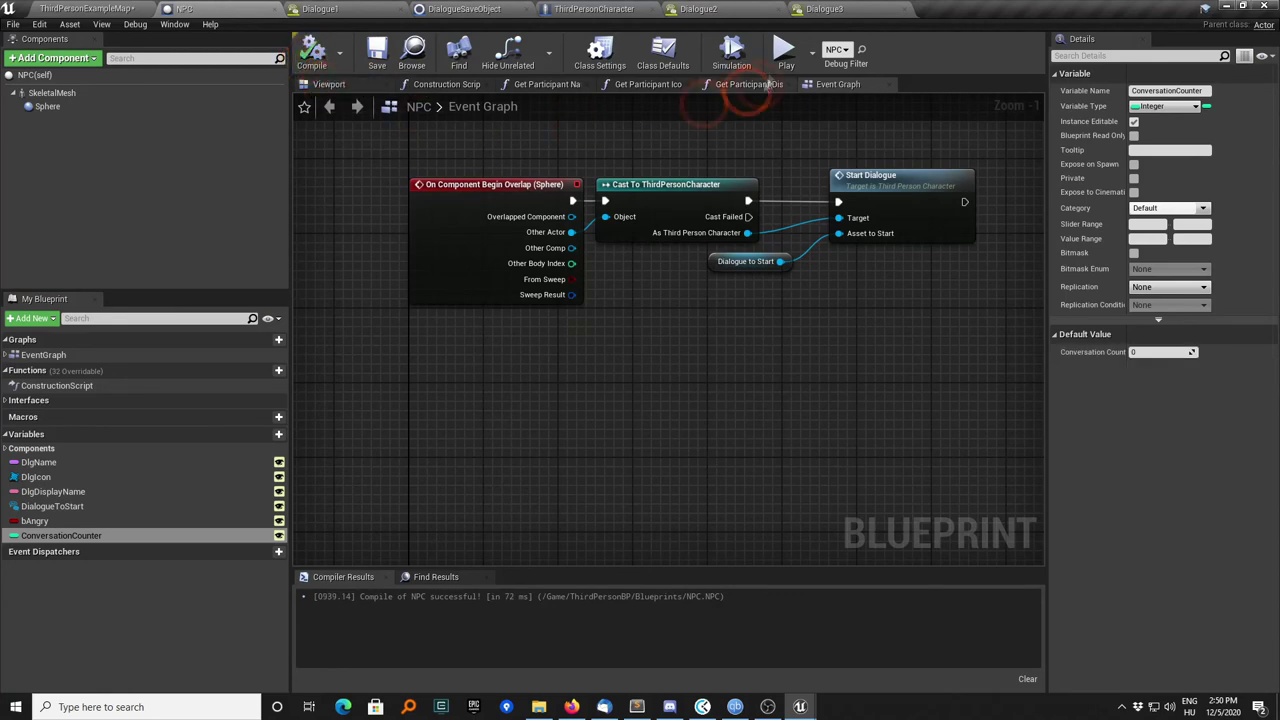
Back in Dialogue3, align the End node and expand the speech node's {0} argument
{"action": "left_click", "coordinate": [840, 8]}
{"action": "right_click_drag", "start_coordinate": [629, 423], "coordinate": [625, 356]}
{"action": "left_click_drag", "start_coordinate": [585, 415], "coordinate": [545, 418]}
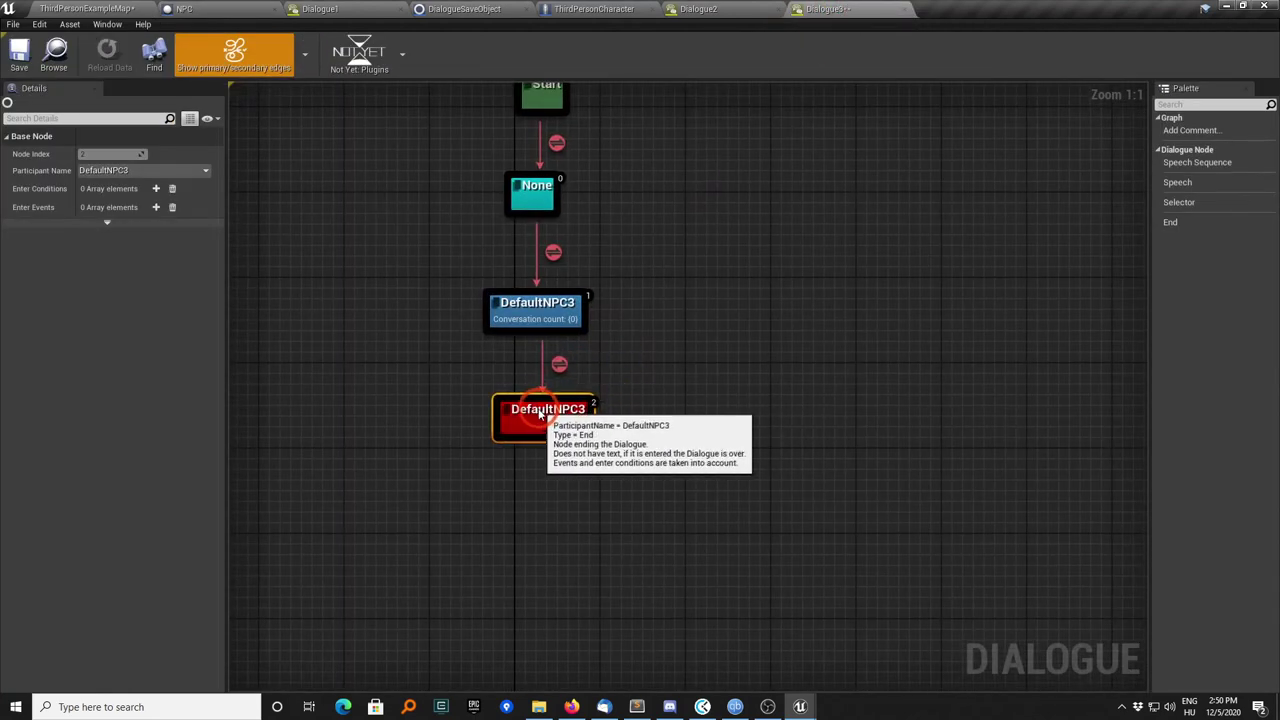
{"action": "left_click", "coordinate": [532, 320]}
{"action": "right_click_drag", "start_coordinate": [596, 320], "coordinate": [612, 362]}
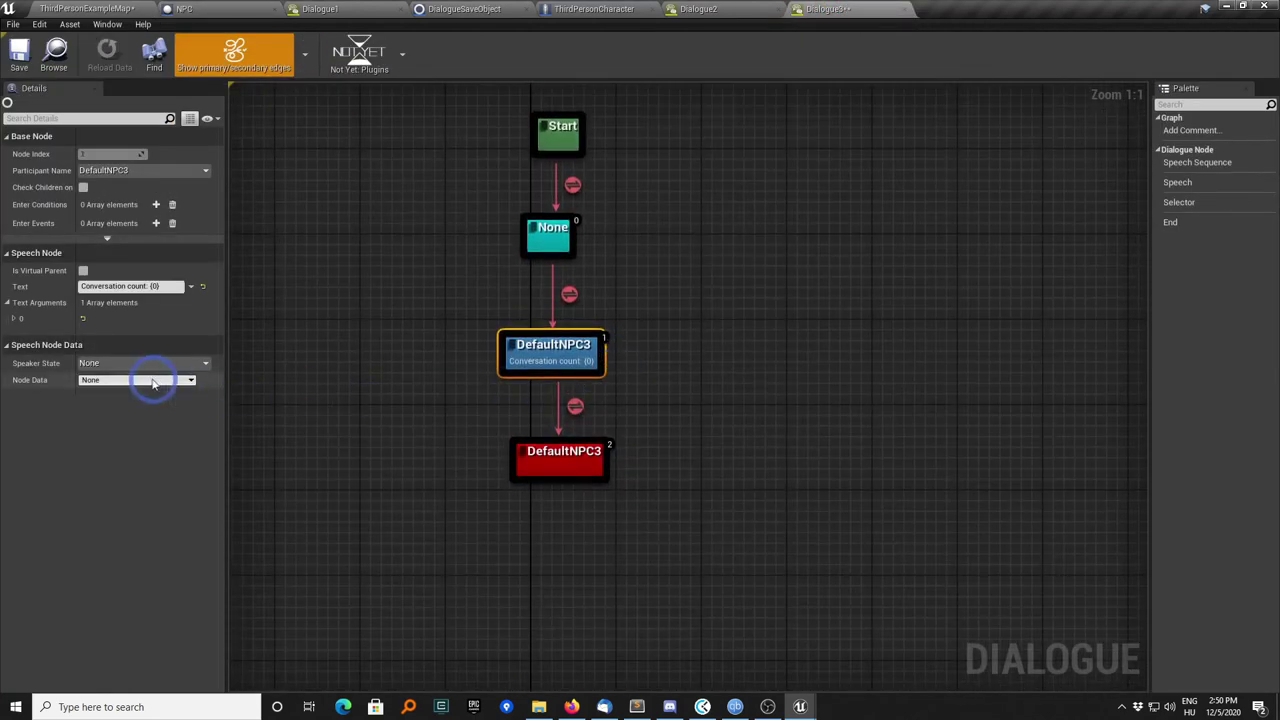
{"action": "left_click", "coordinate": [14, 318]}
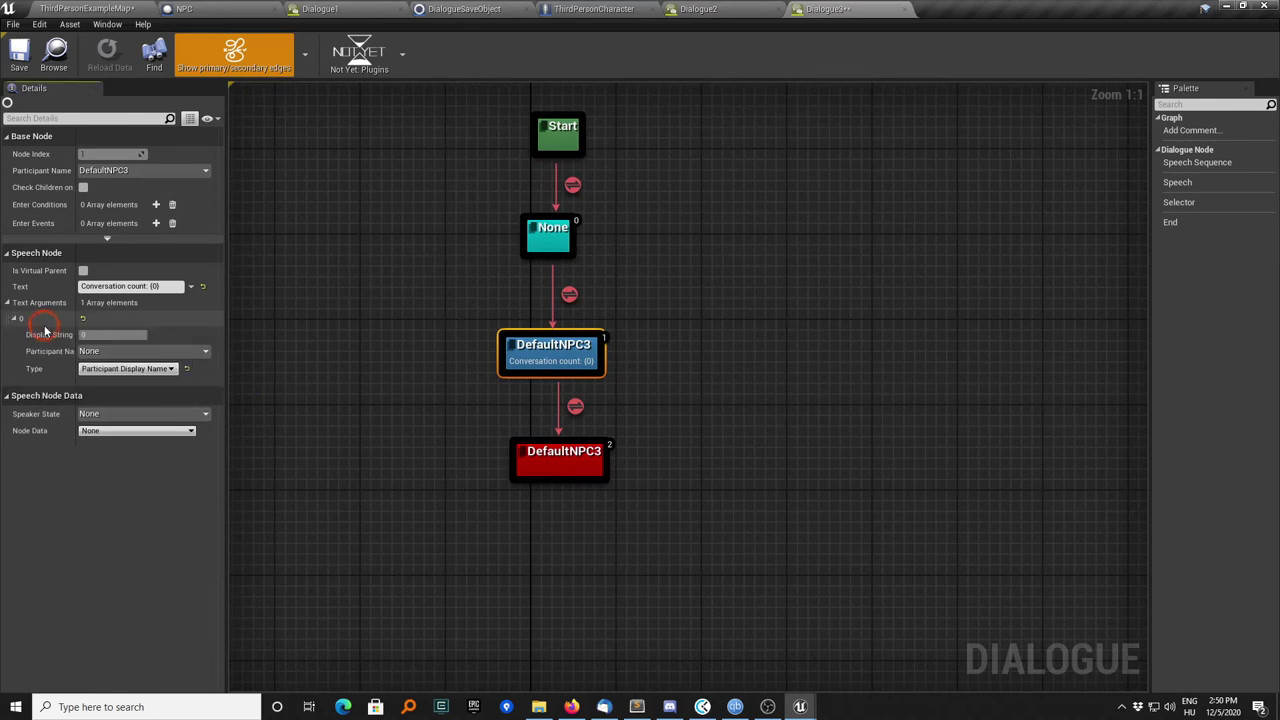
Make {0} read DefaultNPC3's Class Int Variable ConversationCounter, with participant class NPC
{"action": "left_click", "coordinate": [113, 352]}
{"action": "left_click", "coordinate": [115, 397]}
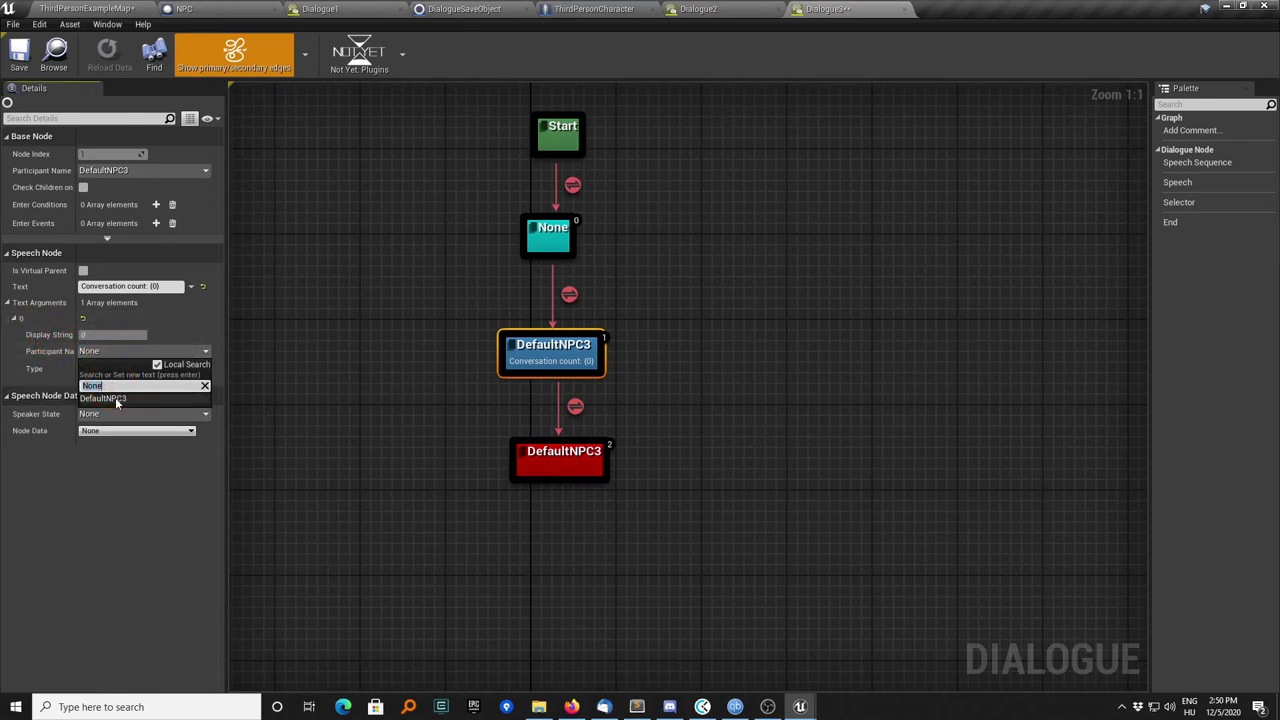
{"action": "left_click", "coordinate": [115, 369]}
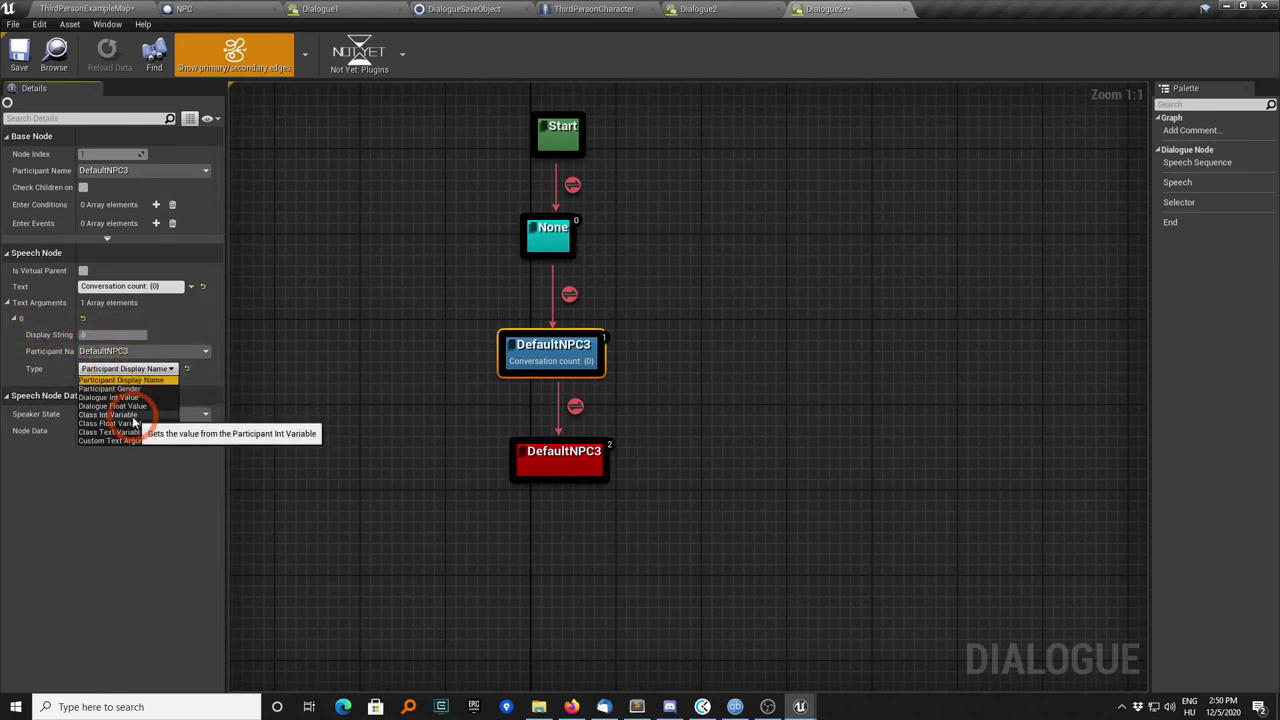
{"action": "left_click", "coordinate": [118, 415]}
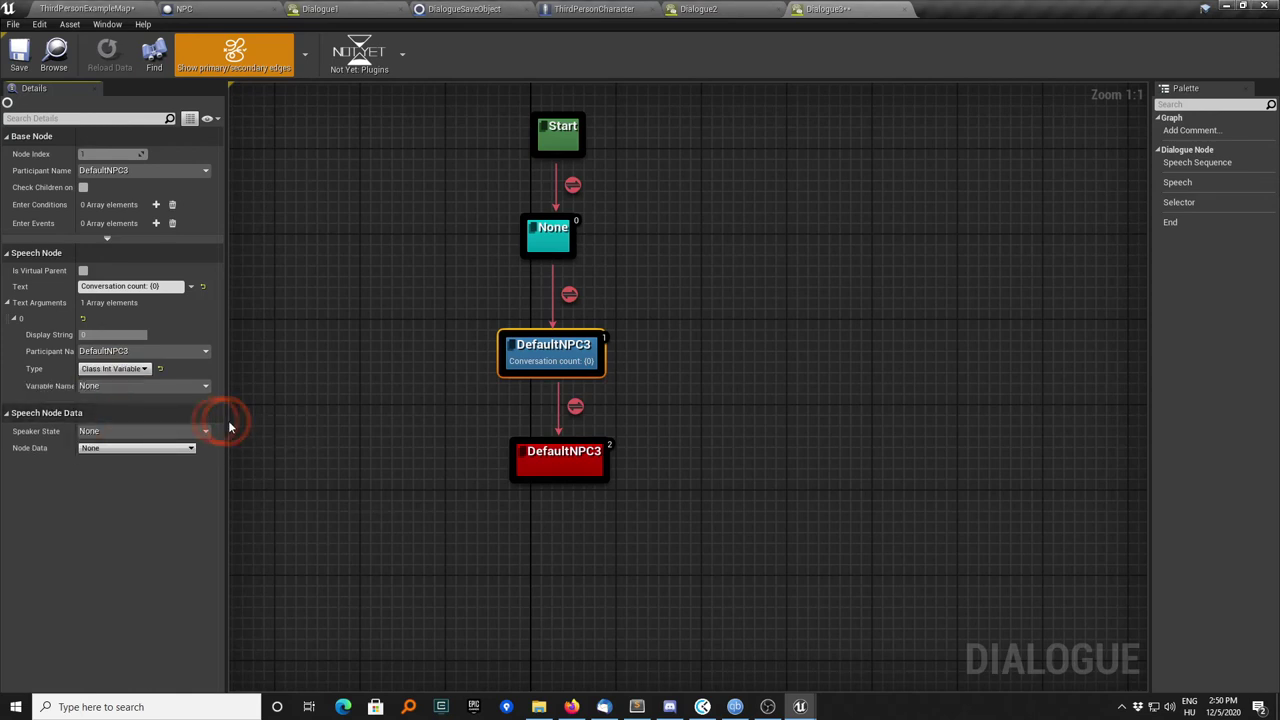
{"action": "left_click", "coordinate": [391, 406]}
{"action": "left_click", "coordinate": [84, 195]}
{"action": "left_click", "coordinate": [63, 204]}
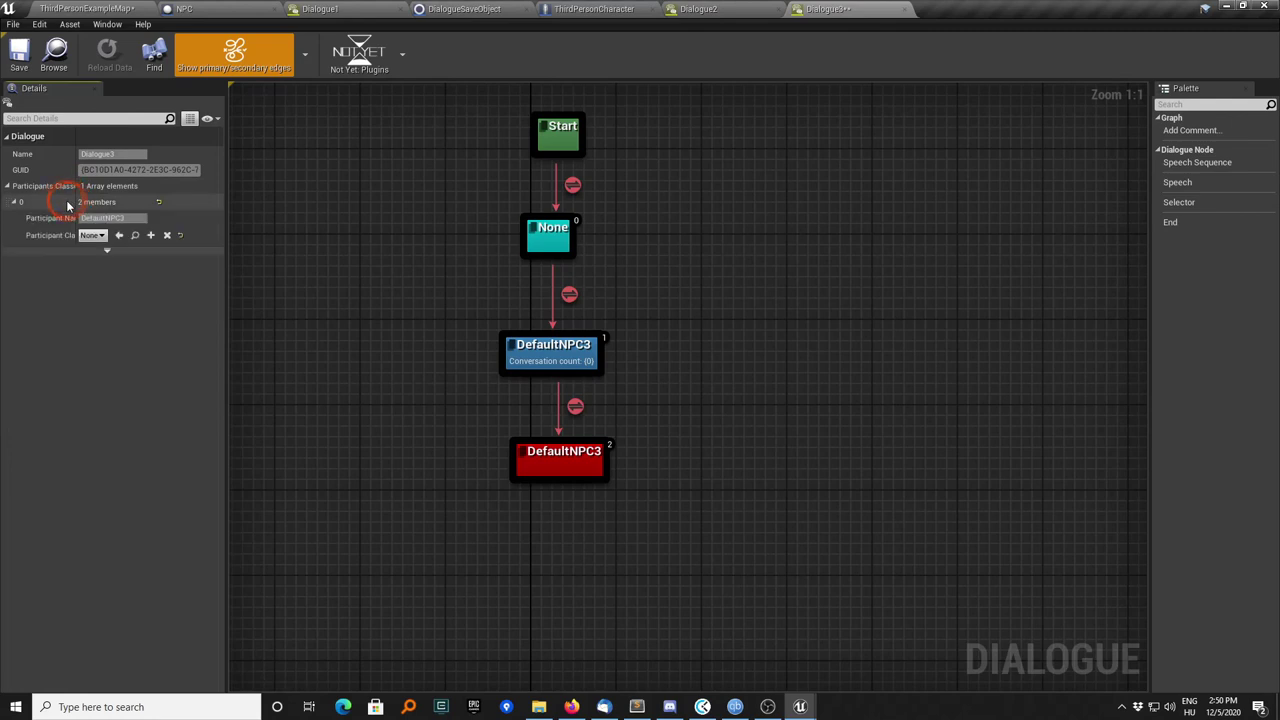
{"action": "left_click", "coordinate": [90, 235]}
{"action": "left_click", "coordinate": [107, 293]}
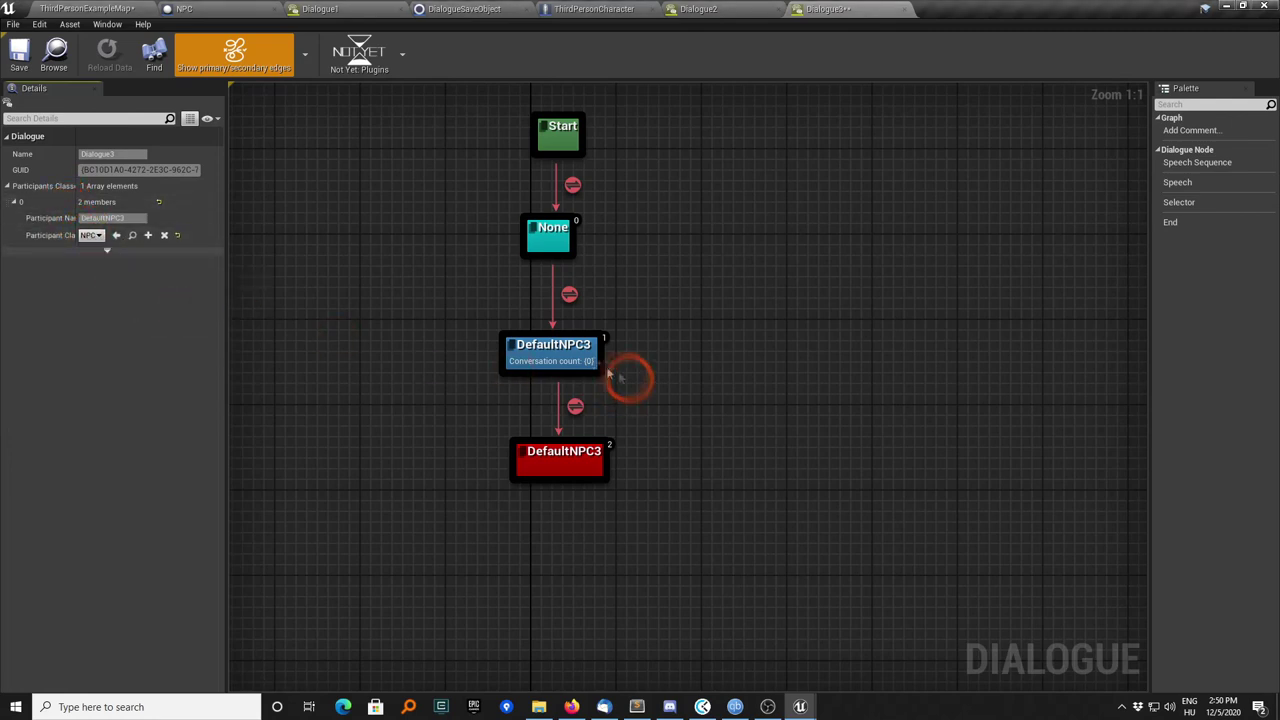
{"action": "left_click", "coordinate": [580, 360]}
{"action": "left_click", "coordinate": [146, 387]}
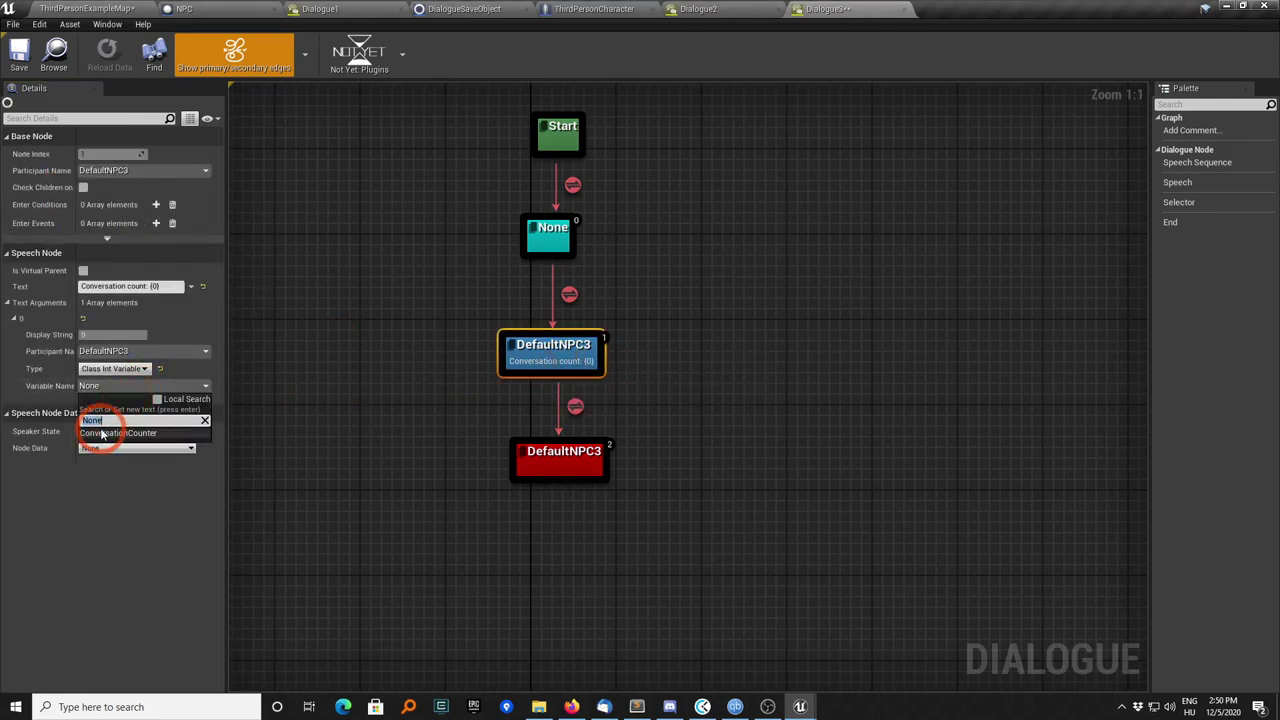
{"action": "left_click", "coordinate": [101, 432]}
Give the None node an enter event adding 1 to DefaultNPC3's ConversationCounter, and save
{"action": "right_click_drag", "start_coordinate": [409, 387], "coordinate": [360, 426]}
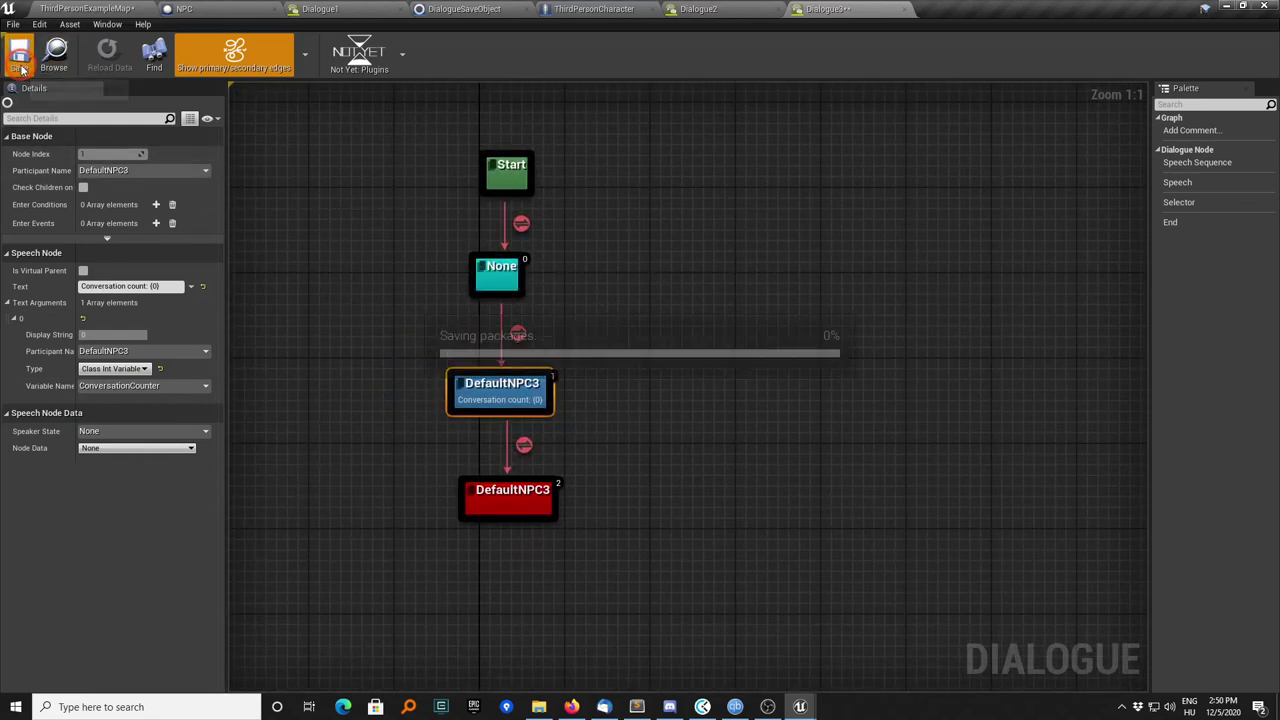
{"action": "left_click", "coordinate": [497, 278]}
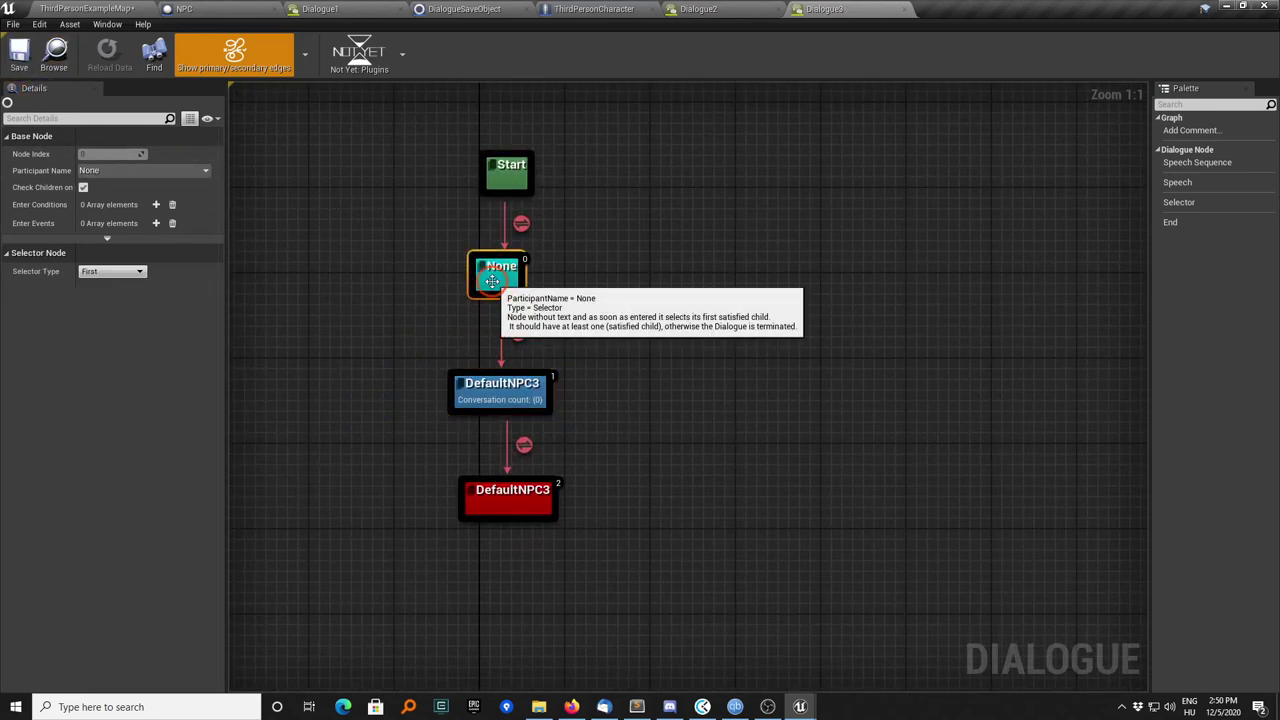
{"action": "left_click", "coordinate": [156, 223]}
{"action": "left_click", "coordinate": [123, 243]}
{"action": "left_click", "coordinate": [111, 274]}
{"action": "left_click", "coordinate": [104, 304]}
{"action": "left_click", "coordinate": [108, 277]}
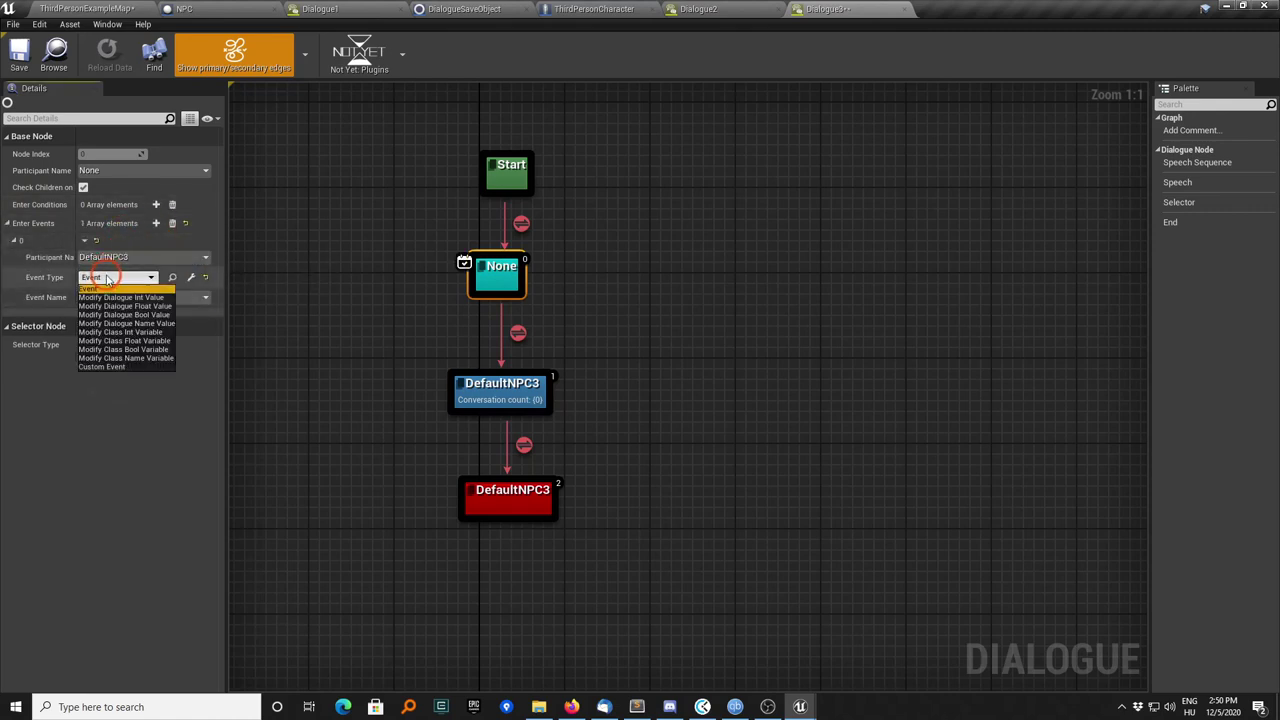
{"action": "left_click", "coordinate": [125, 332]}
{"action": "left_click", "coordinate": [114, 297]}
{"action": "left_click", "coordinate": [106, 345]}
{"action": "left_click", "coordinate": [83, 333]}
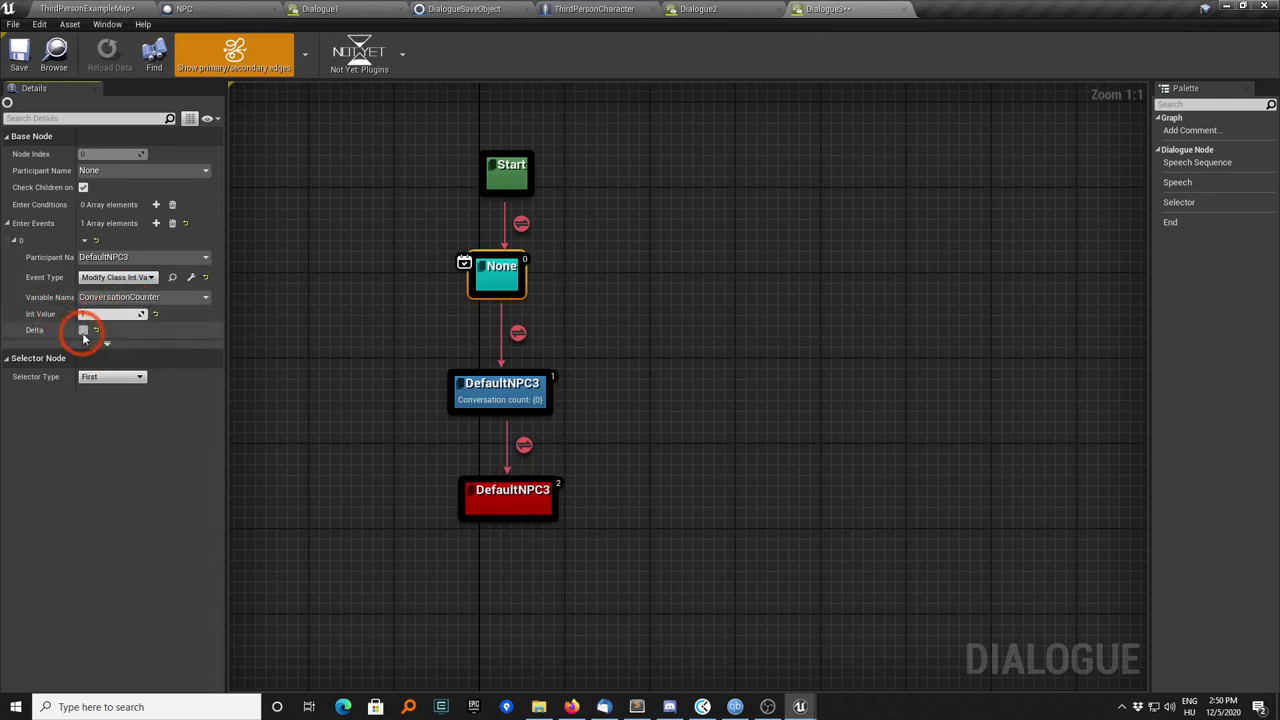
{"action": "left_click", "coordinate": [24, 55]}
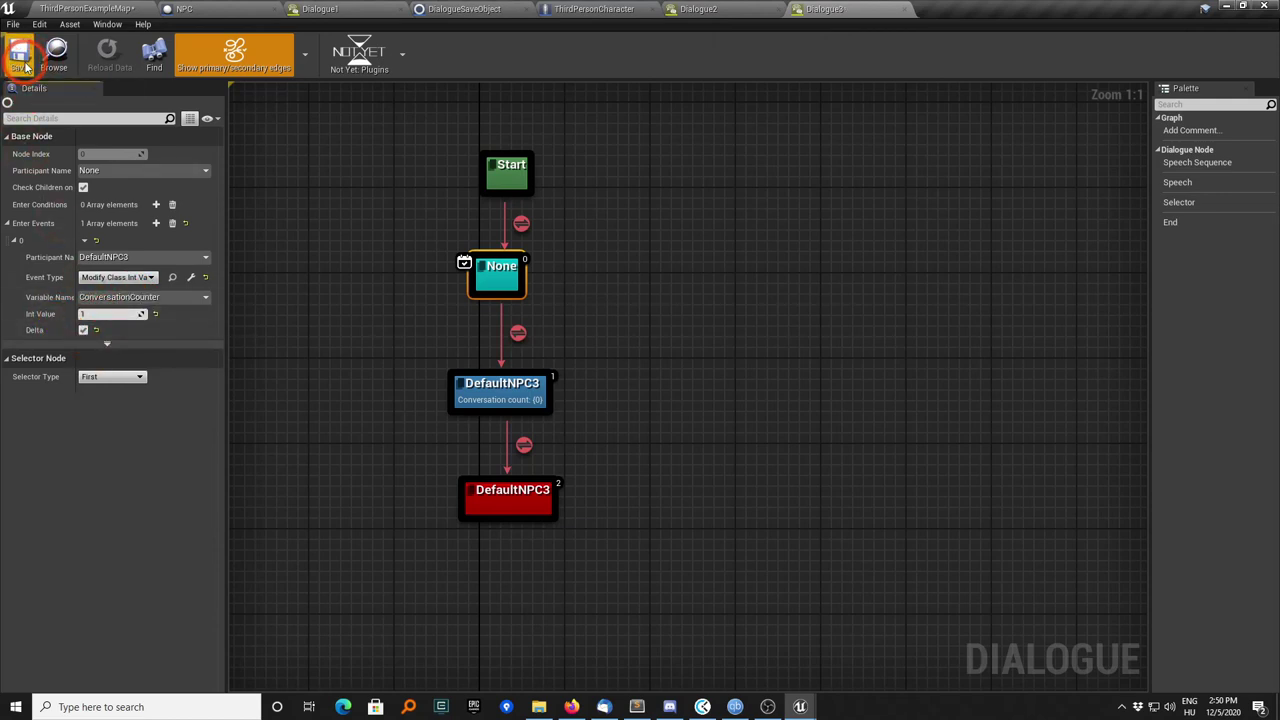
{"action": "left_click", "coordinate": [145, 10]}
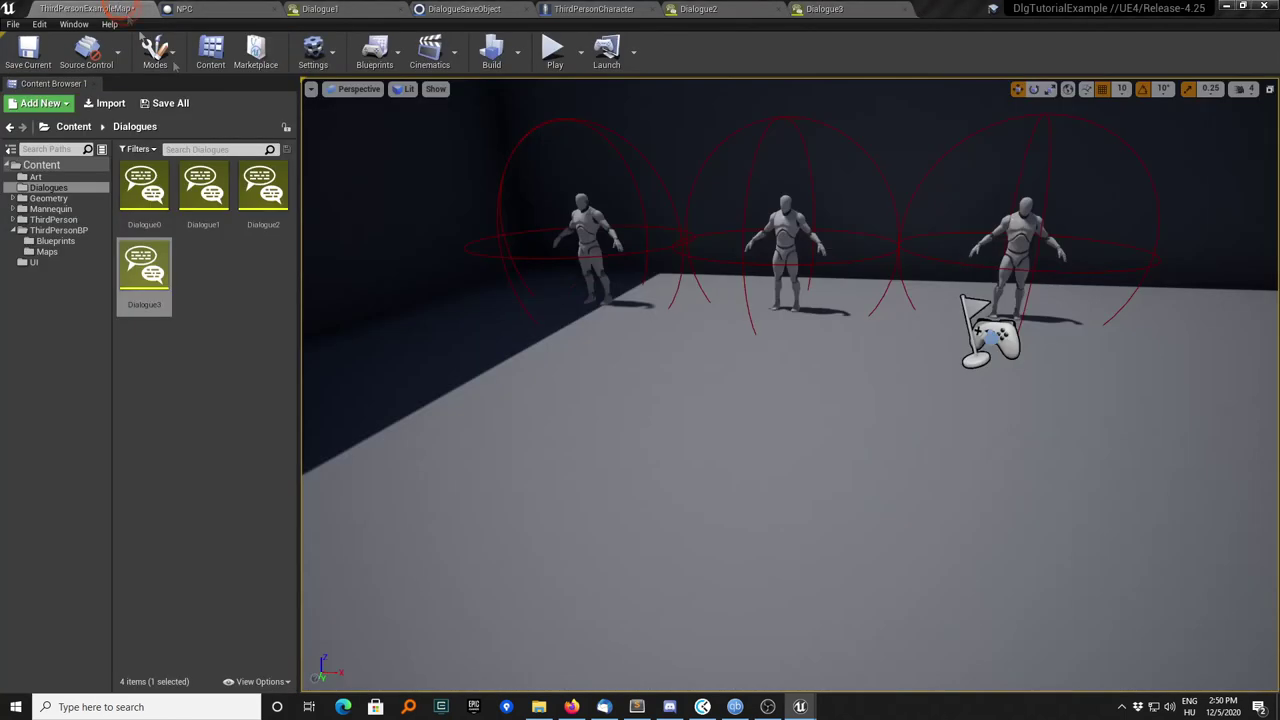
Duplicate the NPC as NPC4 (DefaultNPC3, display name 'The 4th NPC') starting Dialogue3
{"action": "left_click", "coordinate": [757, 354]}
{"action": "left_click_drag", "start_coordinate": [762, 371], "coordinate": [940, 373], "text": "alt"}
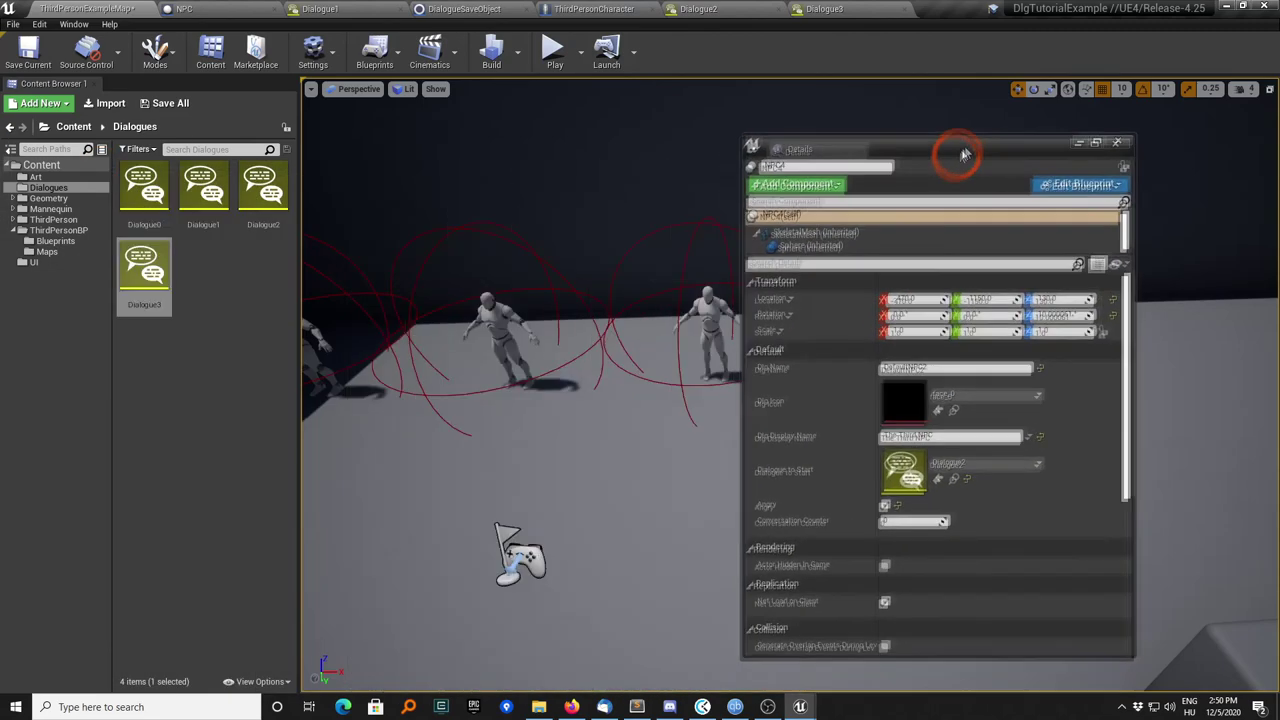
{"action": "left_click_drag", "start_coordinate": [957, 148], "coordinate": [1053, 120]}
{"action": "type", "text": "DefaultNPC3"}
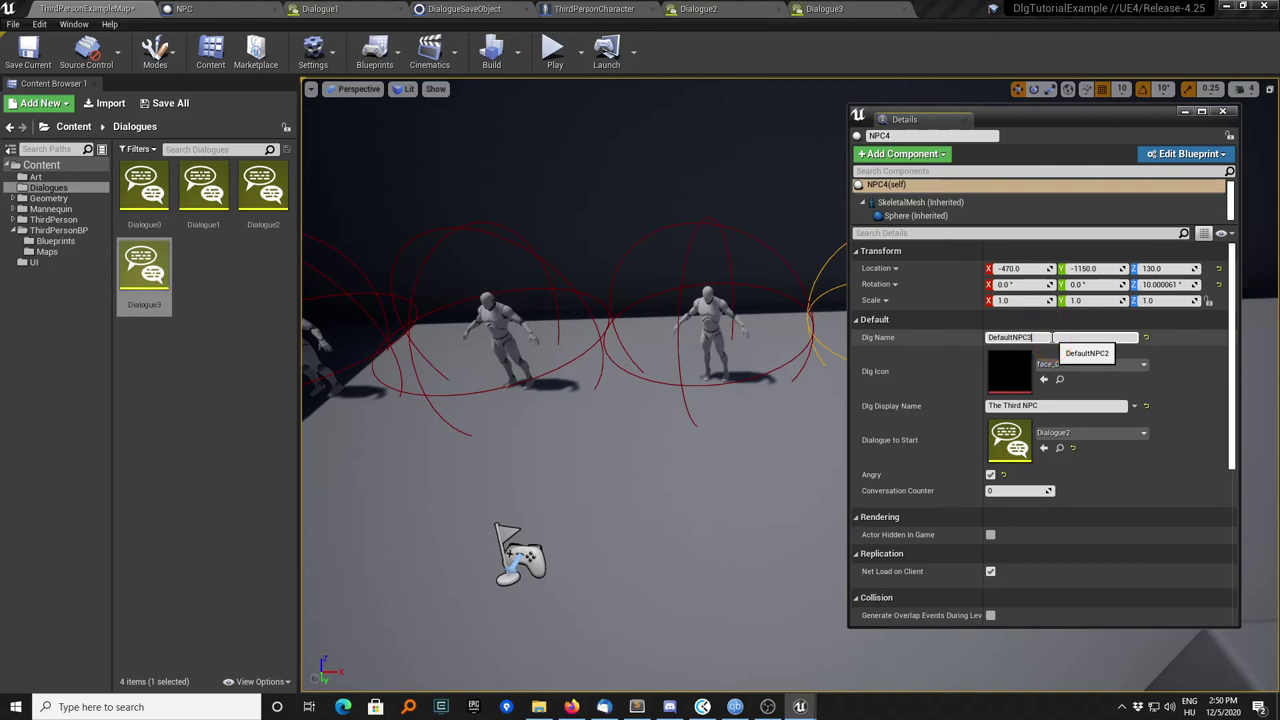
{"action": "double_click", "coordinate": [1013, 405]}
{"action": "type", "text": "4t"}
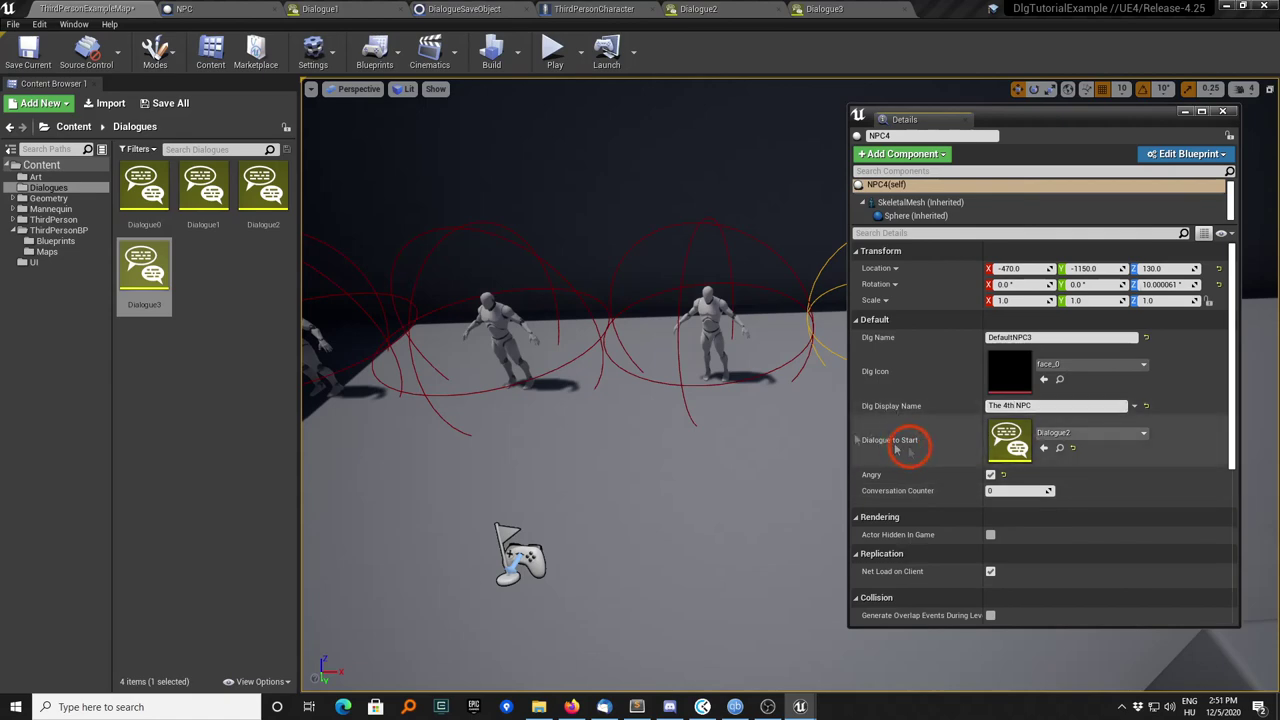
{"action": "left_click_drag", "start_coordinate": [144, 266], "coordinate": [1010, 434]}
{"action": "scroll", "coordinate": [946, 489], "scroll_direction": "down", "scroll_amount": 3}
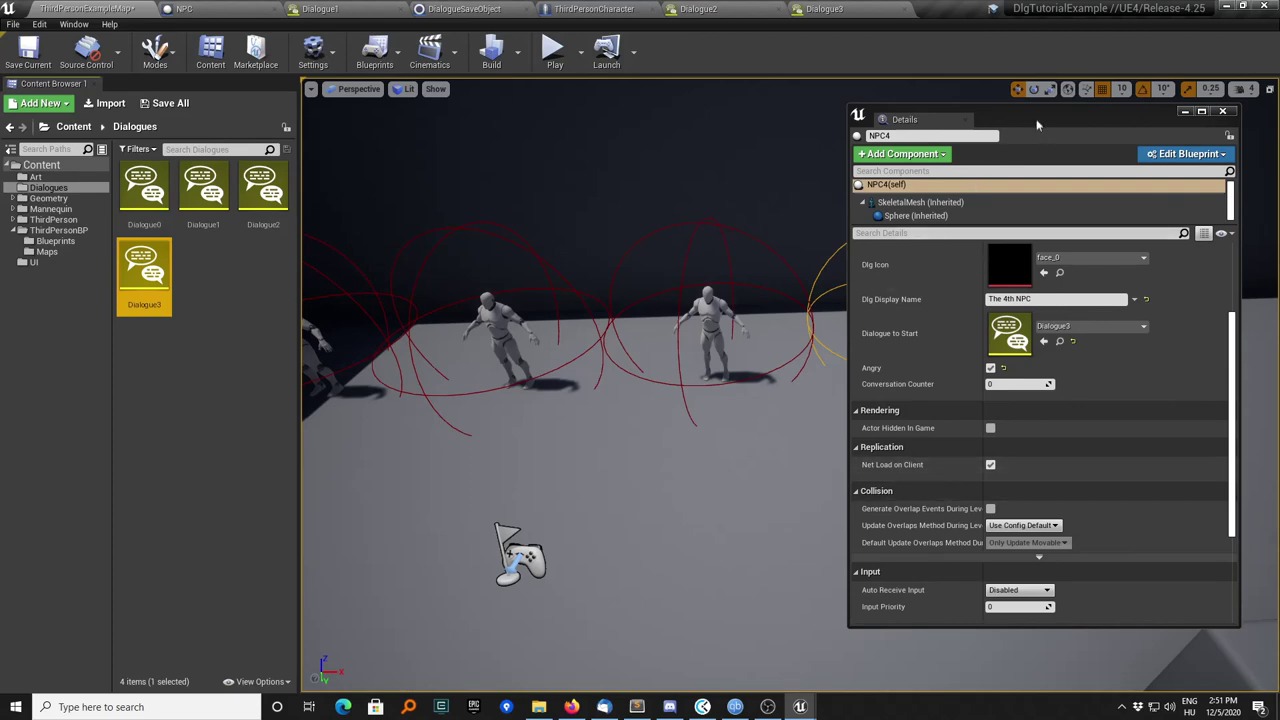
{"action": "left_click", "coordinate": [1222, 111]}
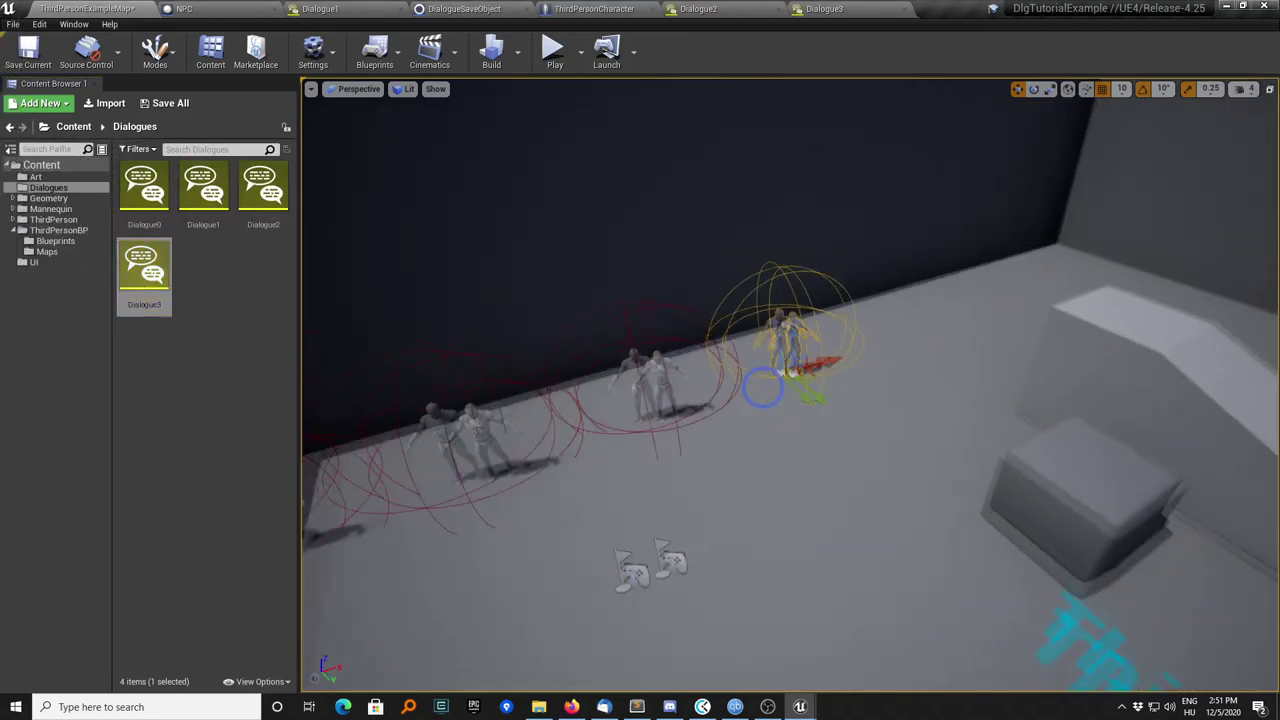
{"action": "right_click_drag", "start_coordinate": [601, 397], "coordinate": [601, 397]}
{"action": "left_click", "coordinate": [851, 390]}
{"action": "left_click", "coordinate": [940, 428]}
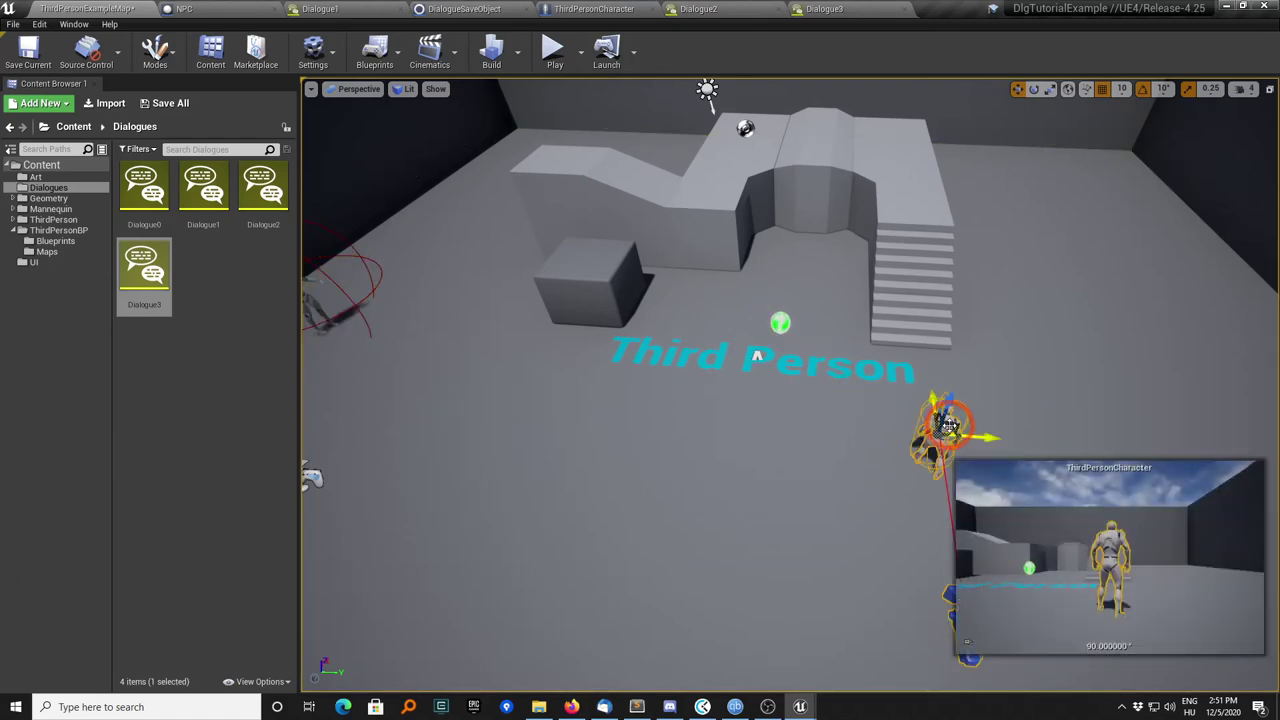
Playtest, talking to The 4th NPC repeatedly until it shows 'Conversation count: 2', then the angry third NPC
{"action": "key", "text": "Escape"}
{"action": "right_click_drag", "start_coordinate": [832, 434], "coordinate": [832, 411]}
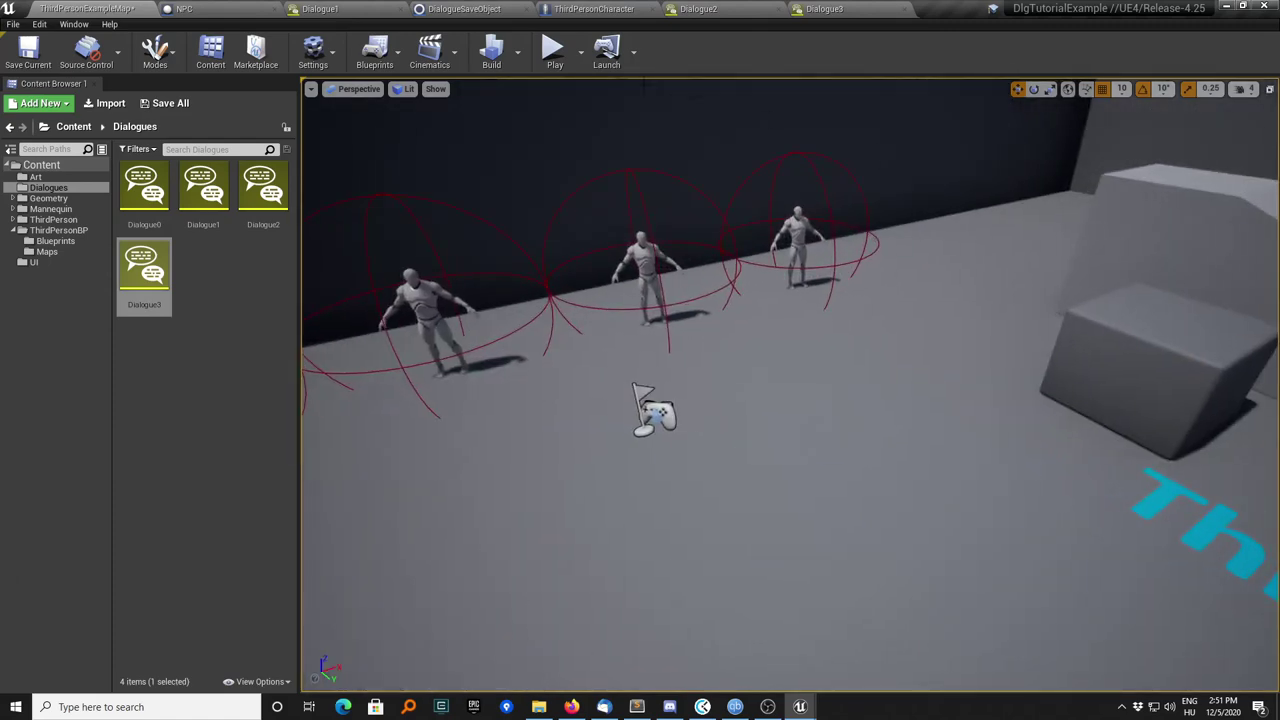
{"action": "left_click", "coordinate": [553, 50]}
{"action": "key", "text": "w"}
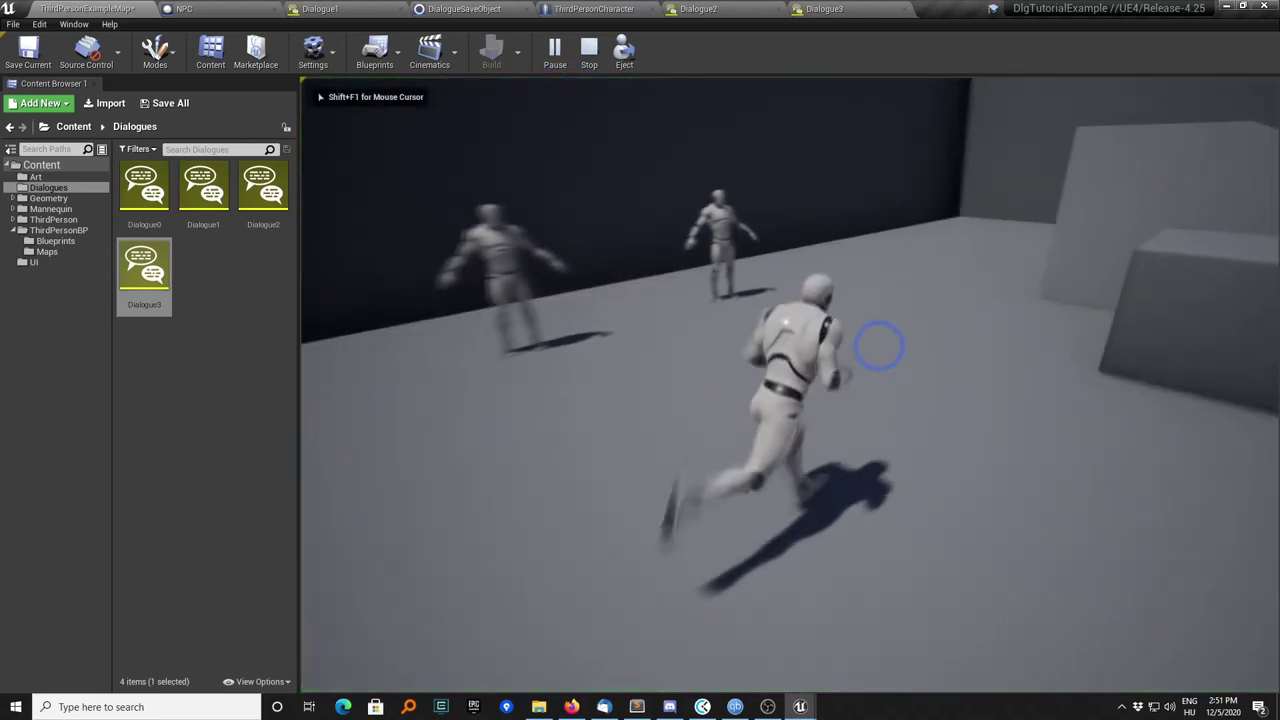
{"action": "key", "text": "e"}
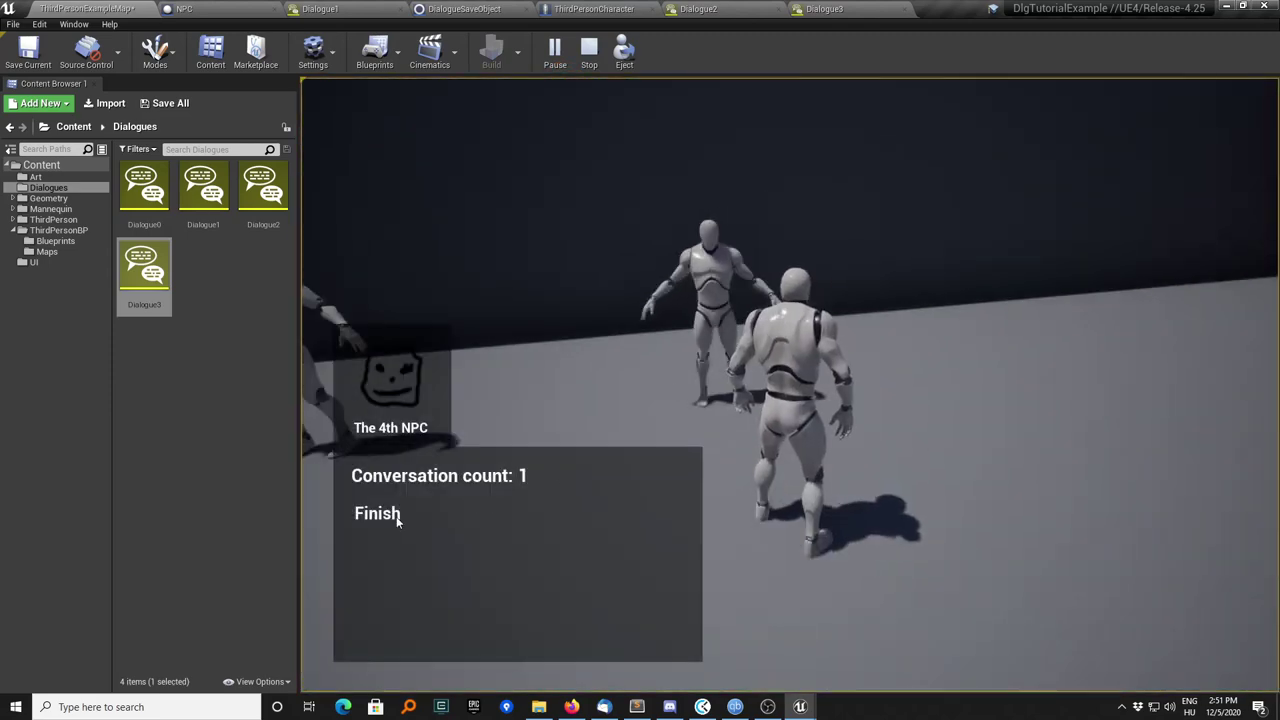
{"action": "left_click", "coordinate": [397, 520]}
{"action": "key", "text": "e"}
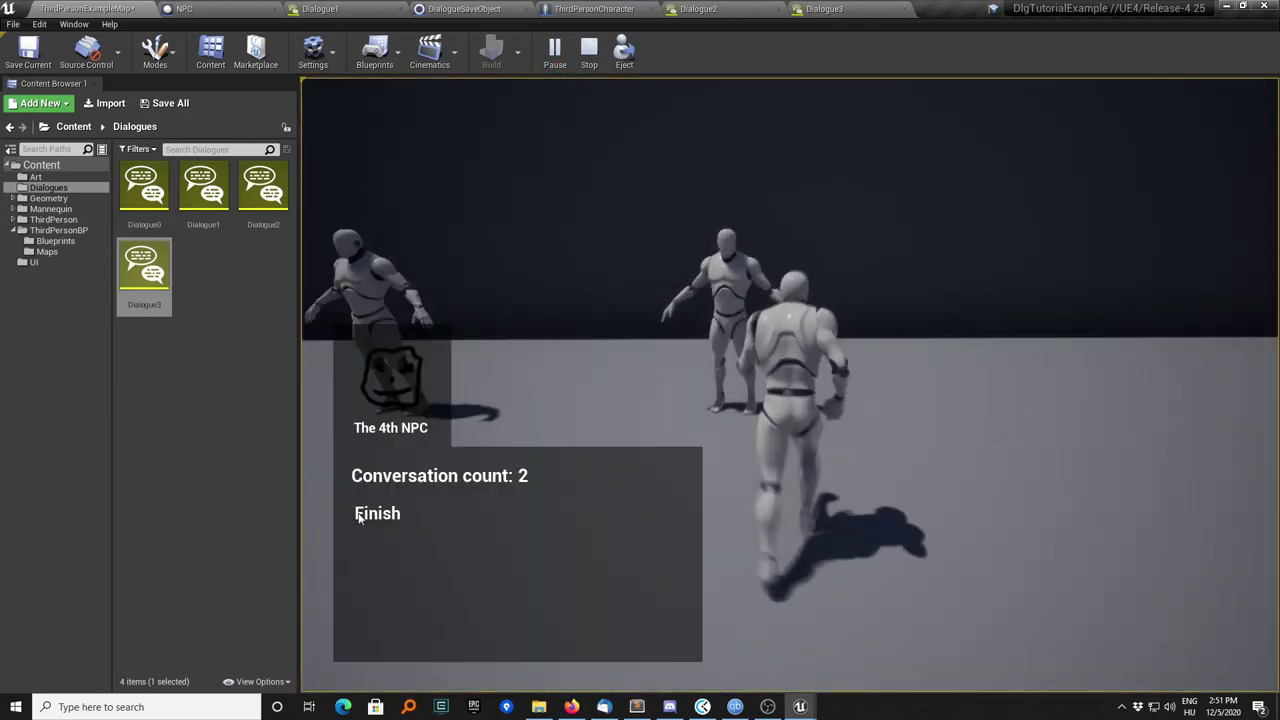
{"action": "left_click", "coordinate": [384, 516]}
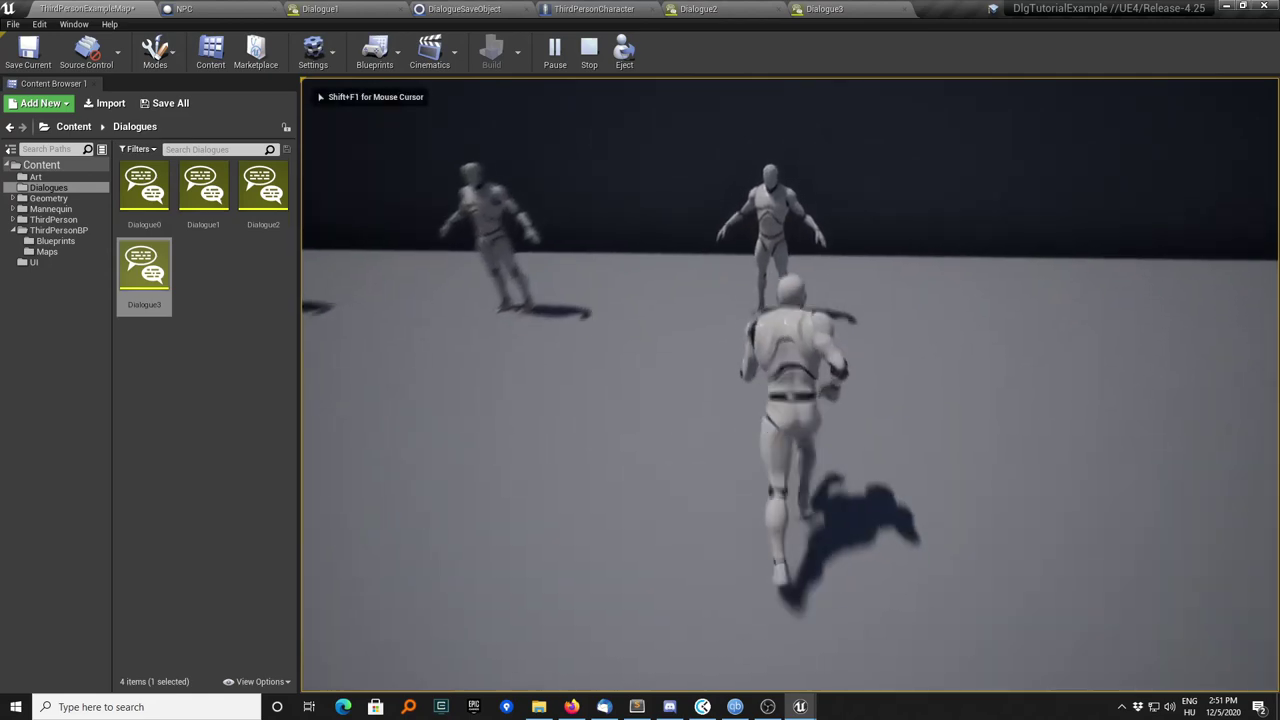
{"action": "key", "text": "e"}
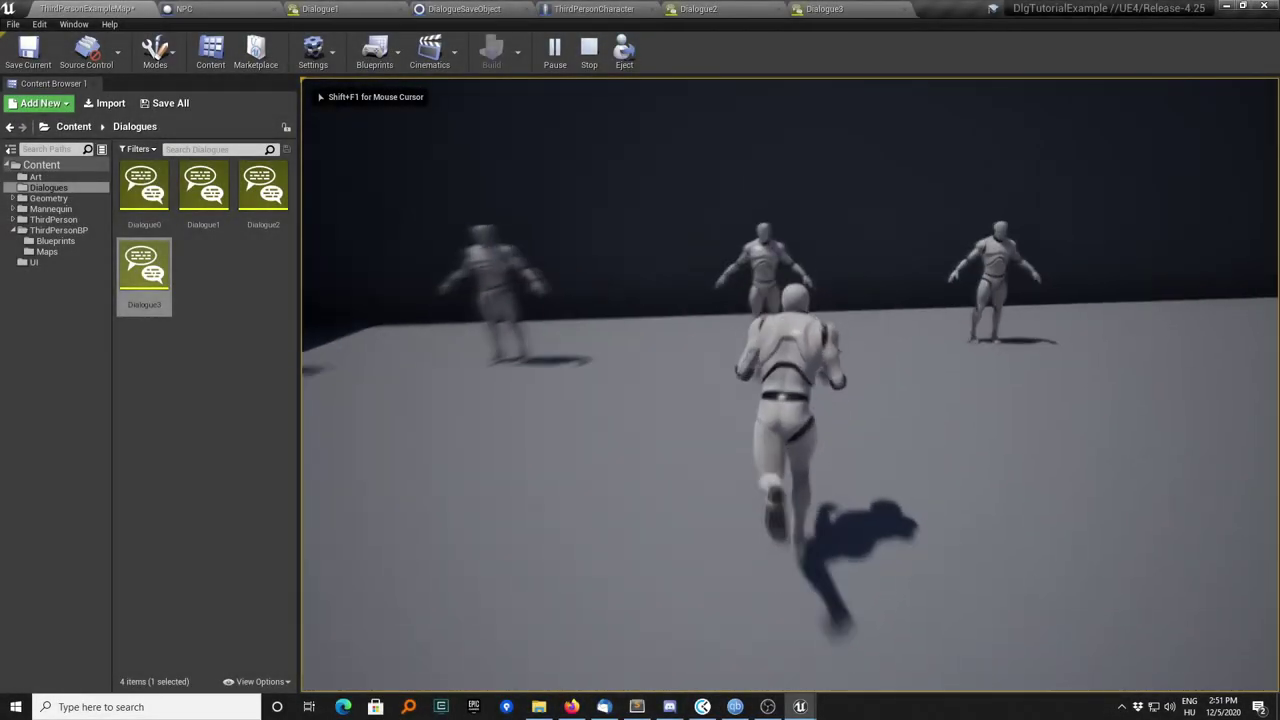
{"action": "key", "text": "e"}
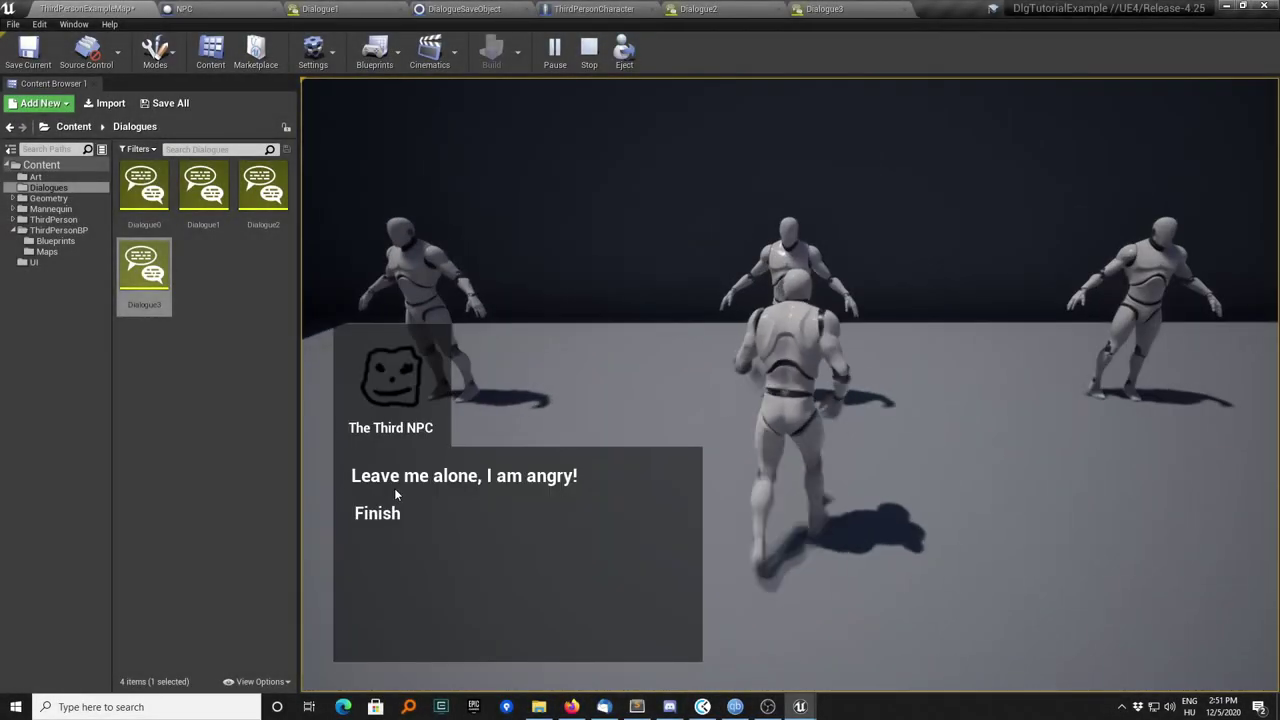
{"action": "left_click", "coordinate": [385, 516]}
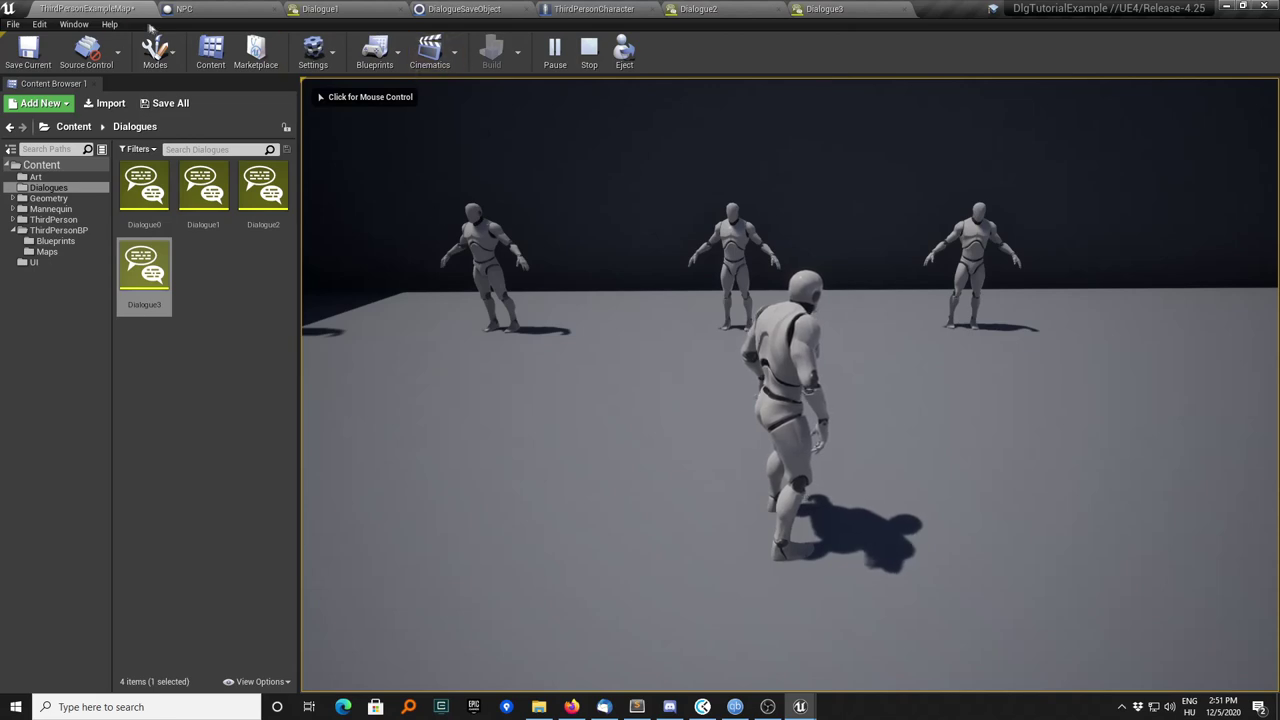
{"action": "left_click", "coordinate": [80, 27]}
In Dialogue Data Display, expand NPC4 and NPC3 variables and uncheck NPC3's bAngry
{"action": "left_click", "coordinate": [132, 340]}
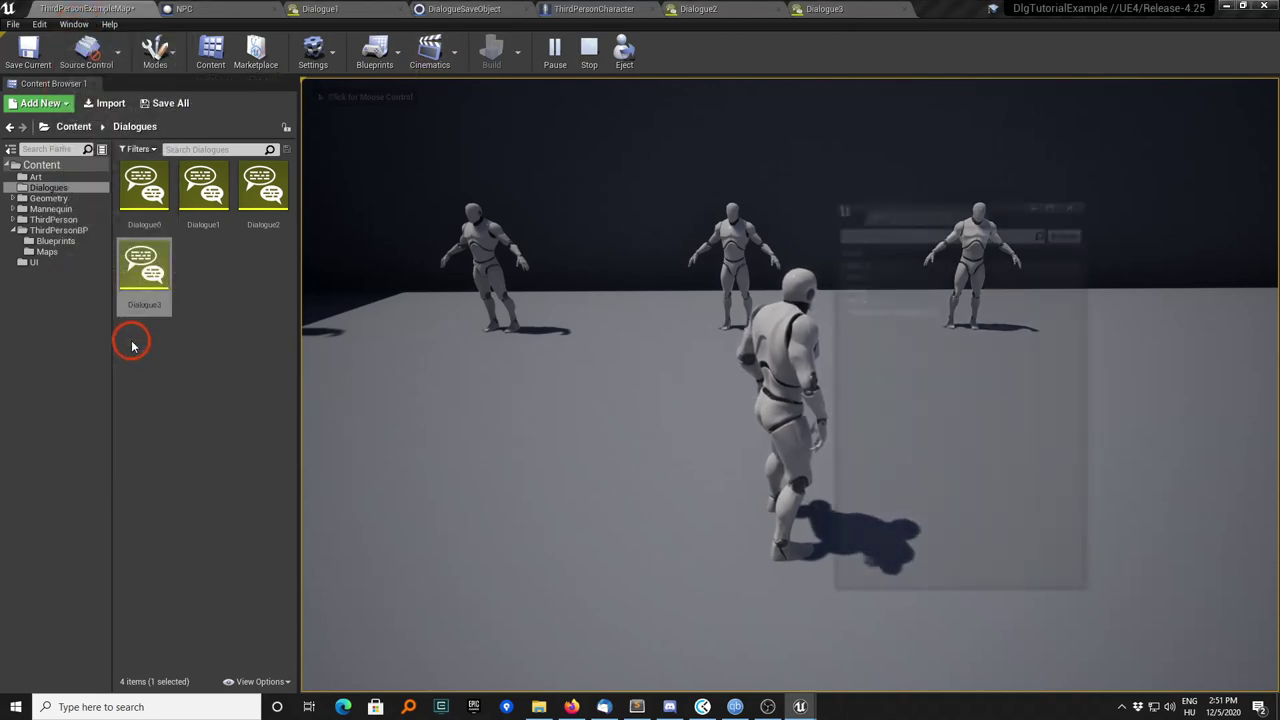
{"action": "left_click_drag", "start_coordinate": [1005, 210], "coordinate": [294, 159]}
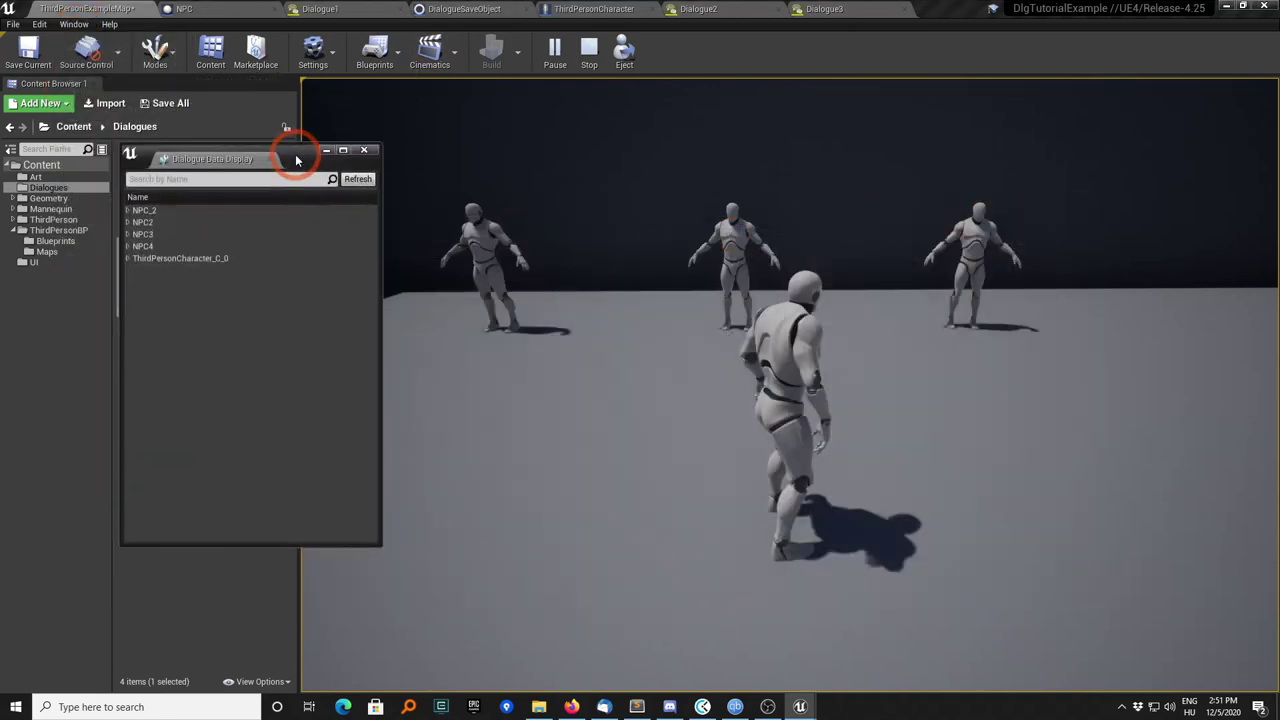
{"action": "left_click", "coordinate": [131, 284]}
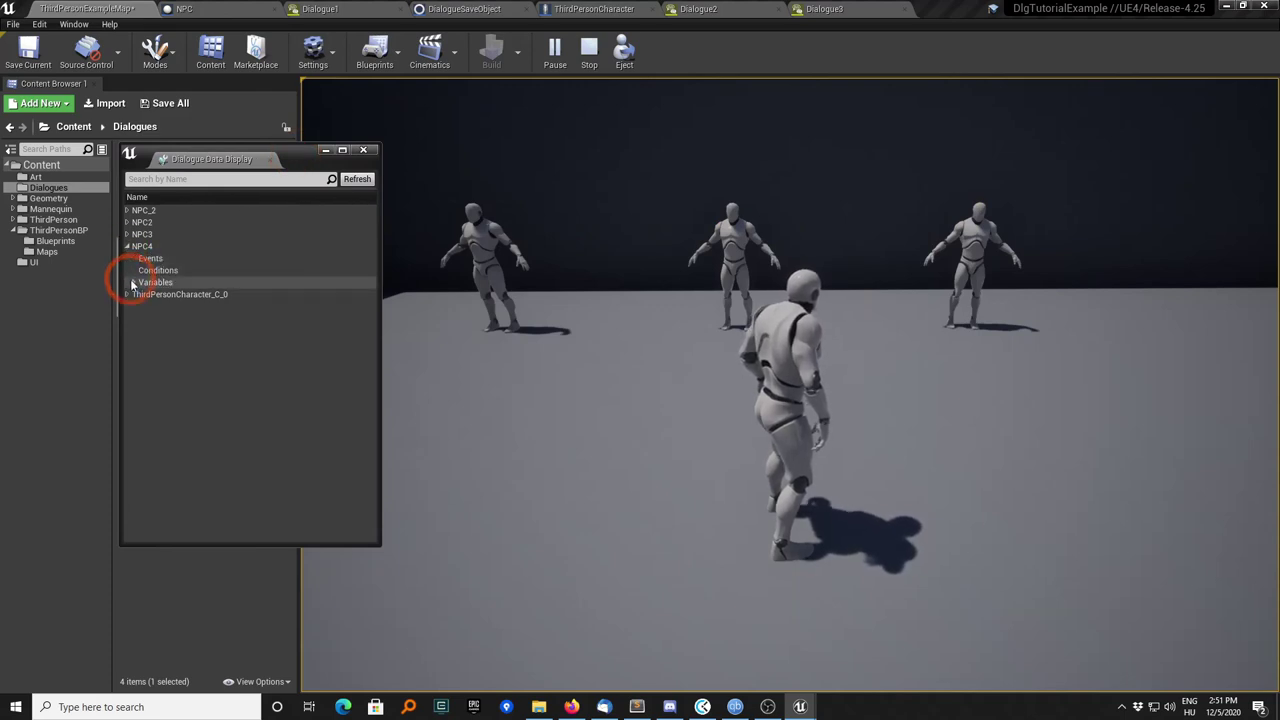
{"action": "left_click", "coordinate": [290, 302]}
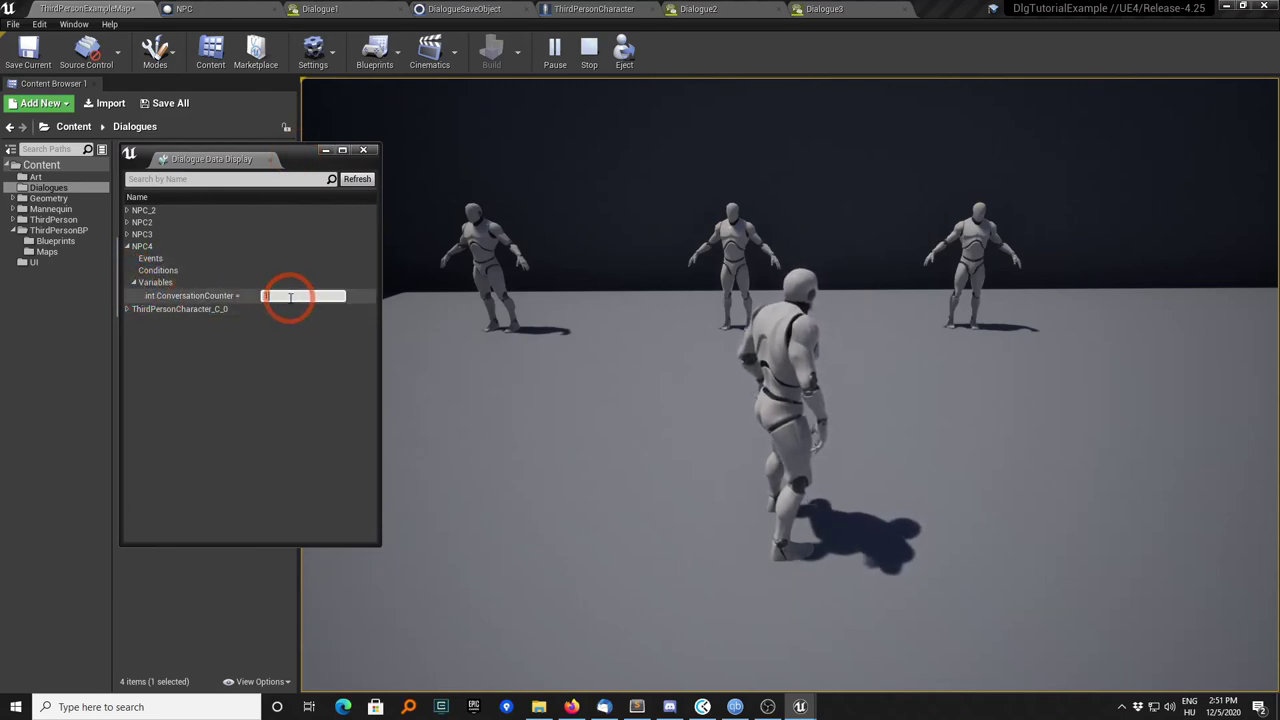
{"action": "left_click", "coordinate": [129, 234]}
{"action": "left_click", "coordinate": [134, 271]}
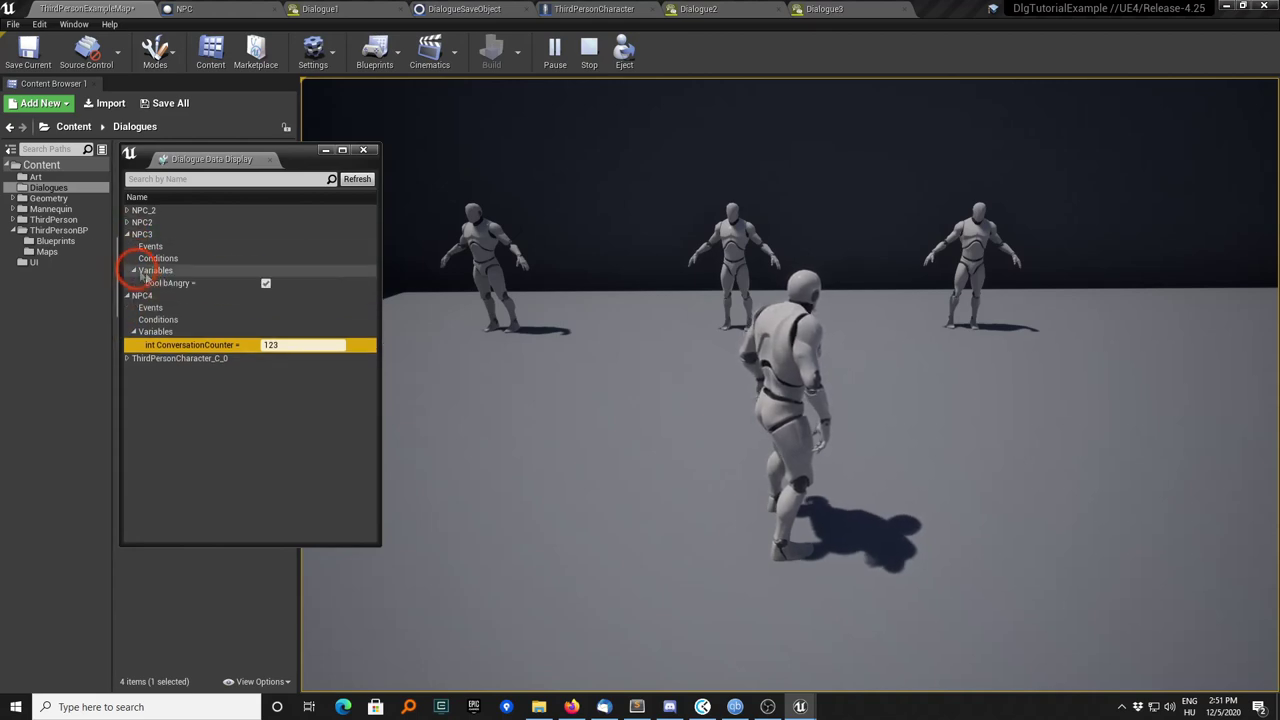
{"action": "left_click", "coordinate": [266, 284]}
{"action": "left_click", "coordinate": [464, 319]}
Talk to the now-friendly third NPC, then to The 4th NPC several times
{"action": "key", "text": "w"}
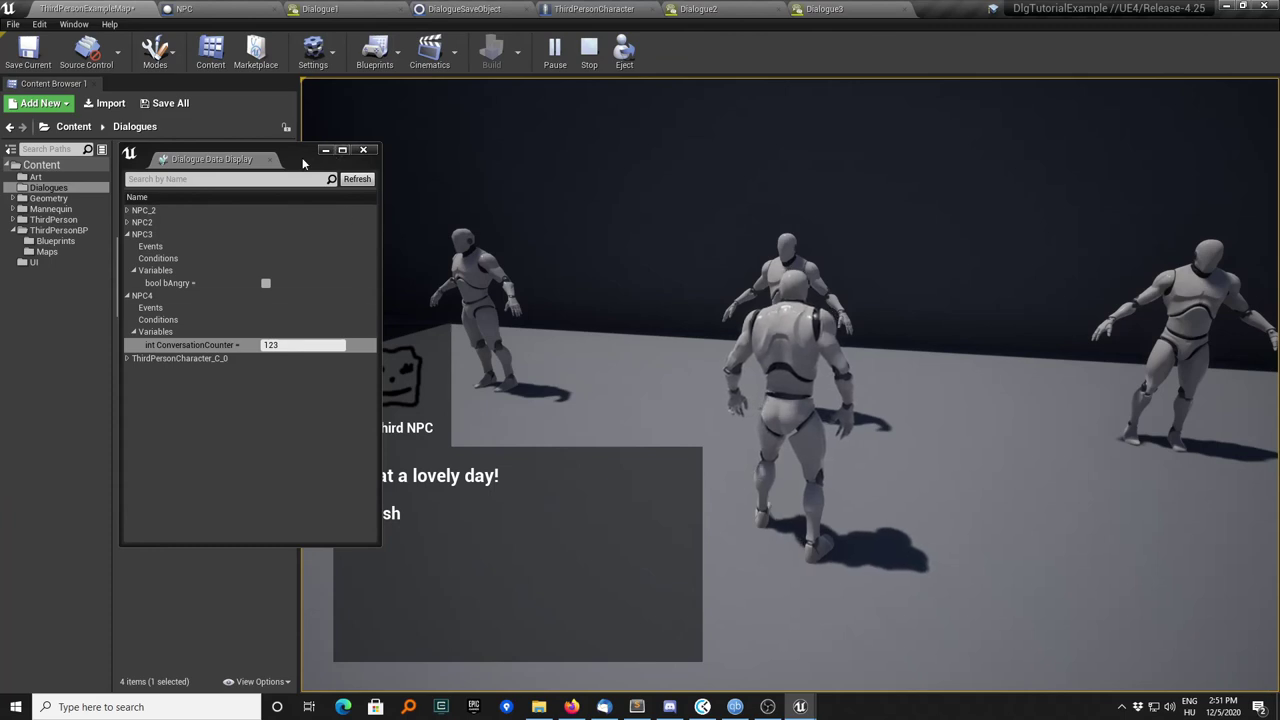
{"action": "left_click_drag", "start_coordinate": [303, 163], "coordinate": [227, 145]}
{"action": "left_click", "coordinate": [411, 538]}
{"action": "left_click", "coordinate": [392, 516]}
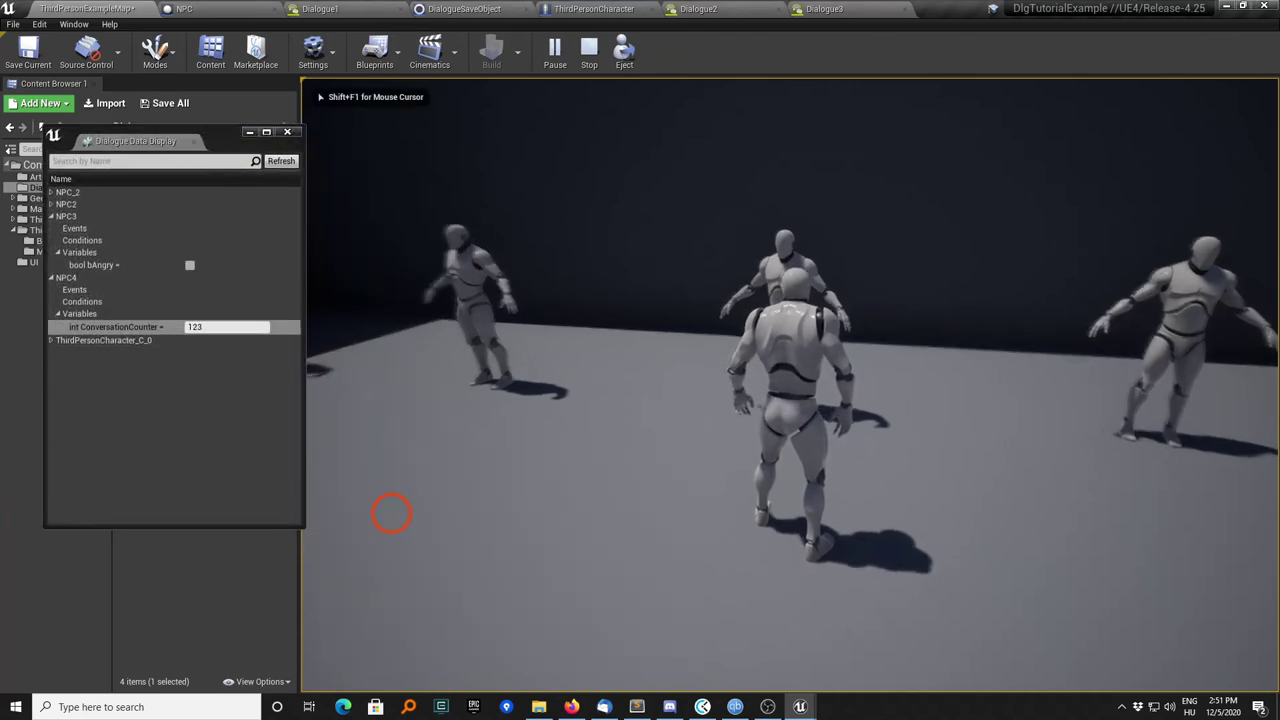
{"action": "key", "text": "s"}
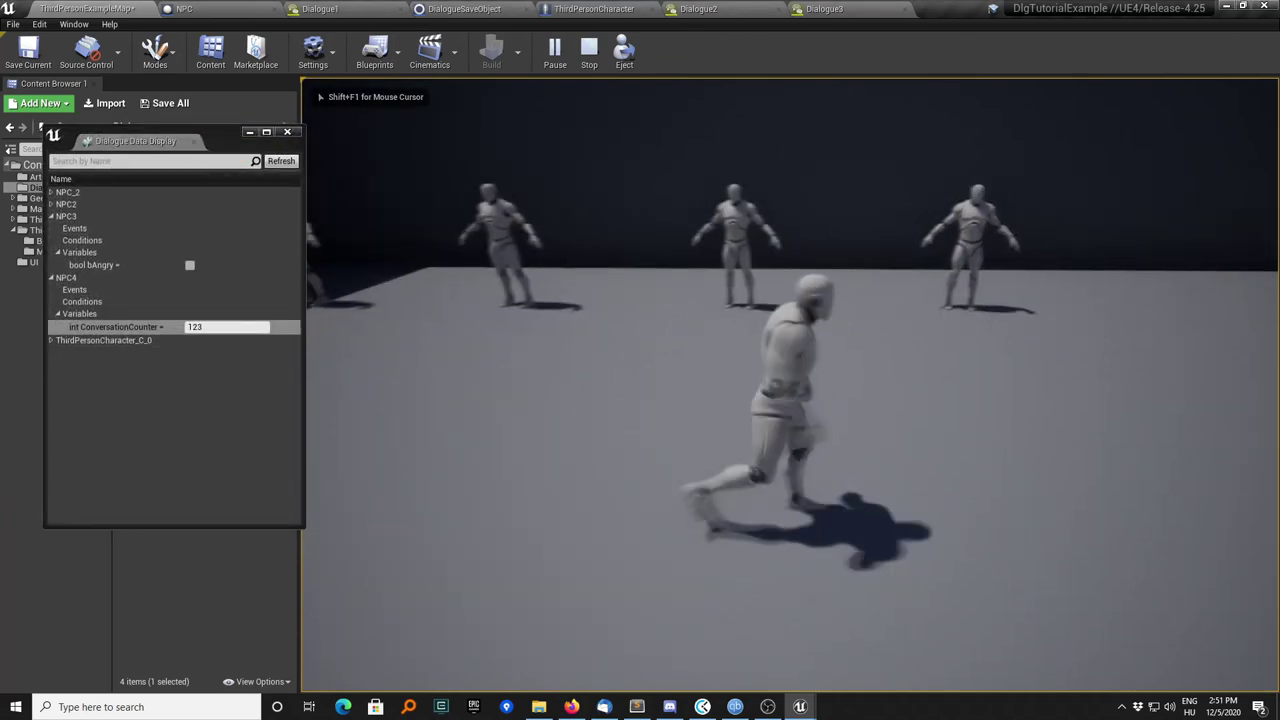
{"action": "key", "text": "w"}
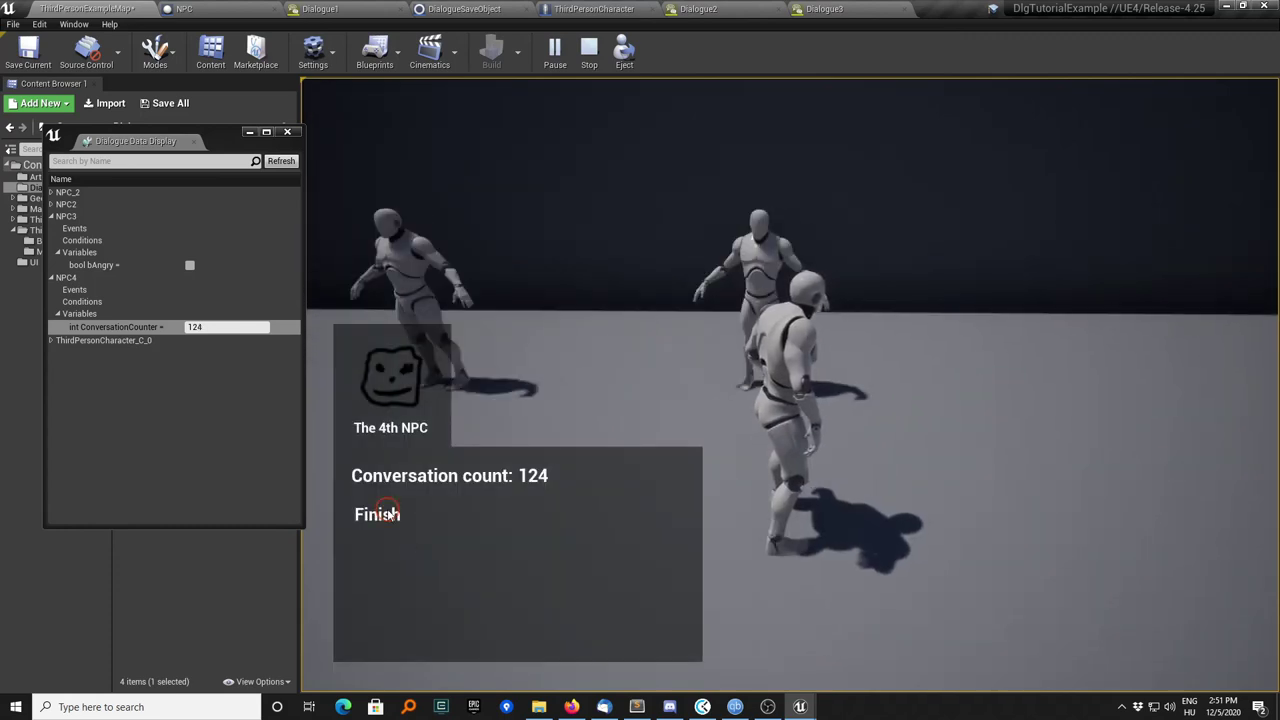
{"action": "left_click", "coordinate": [390, 513]}
{"action": "key", "text": "s"}
{"action": "key", "text": "w"}
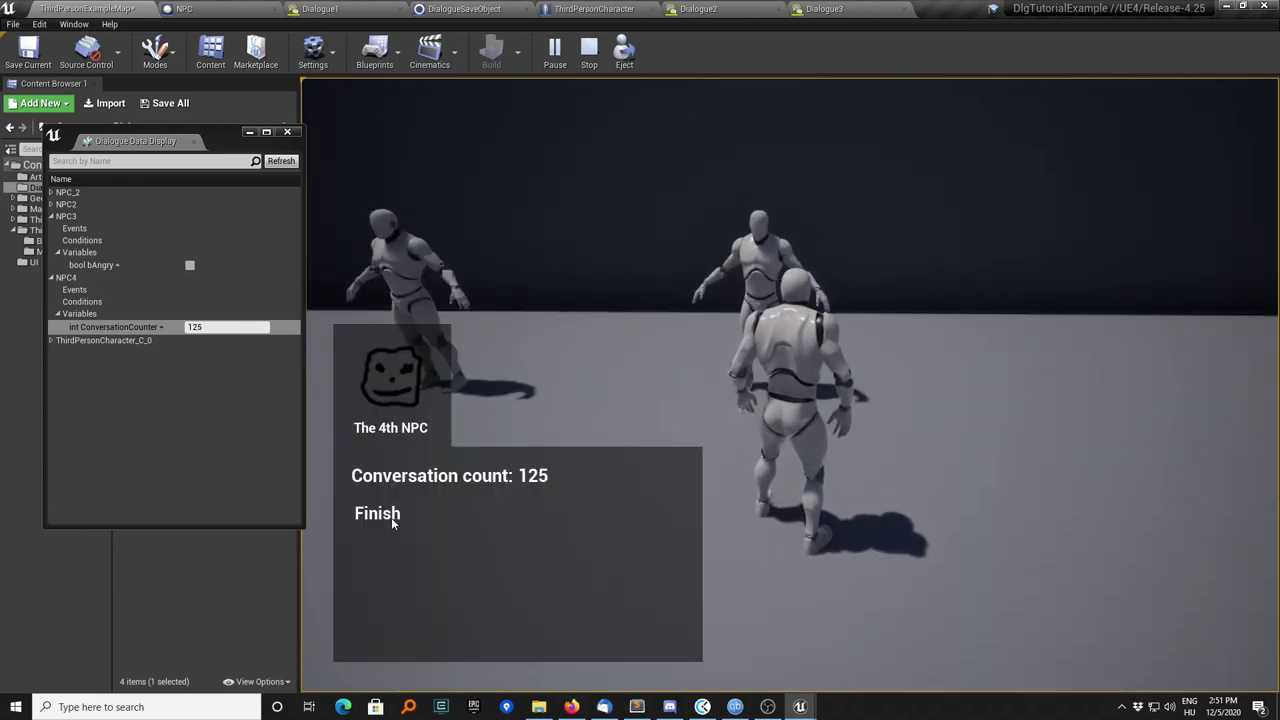
{"action": "left_click", "coordinate": [390, 515]}
{"action": "key", "text": "s"}
{"action": "key", "text": "w"}
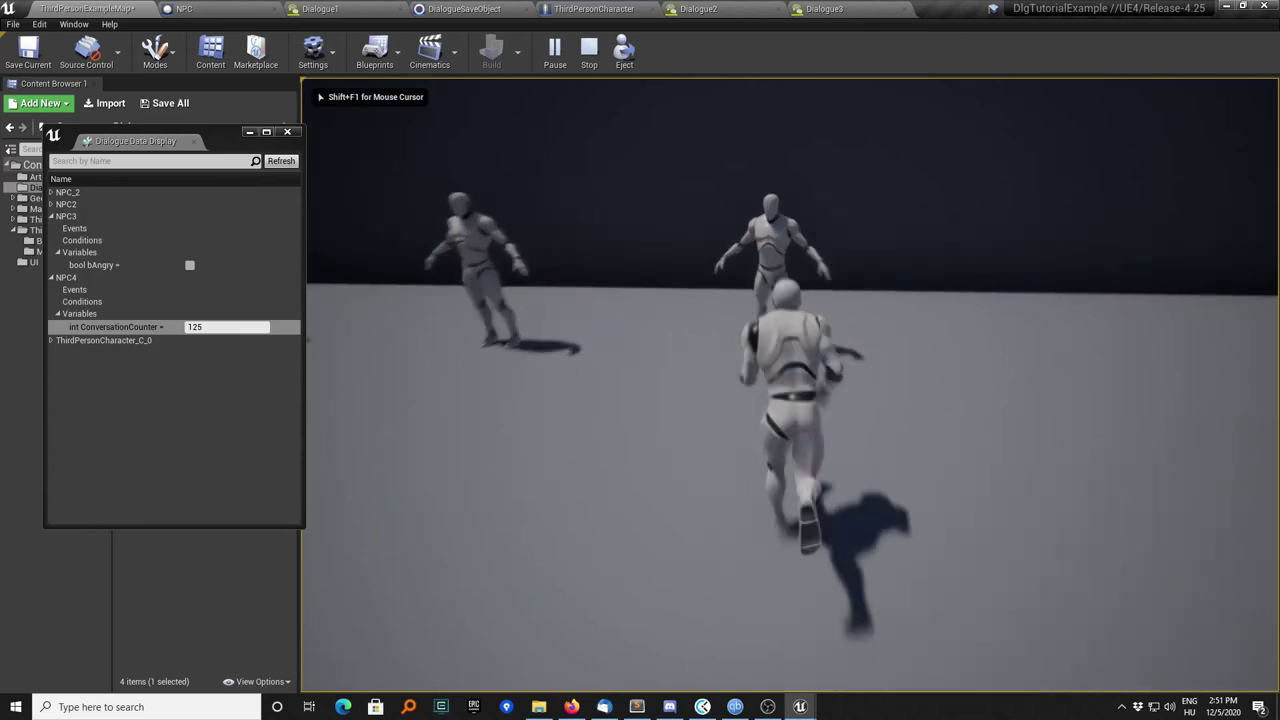
{"action": "left_click", "coordinate": [385, 516]}
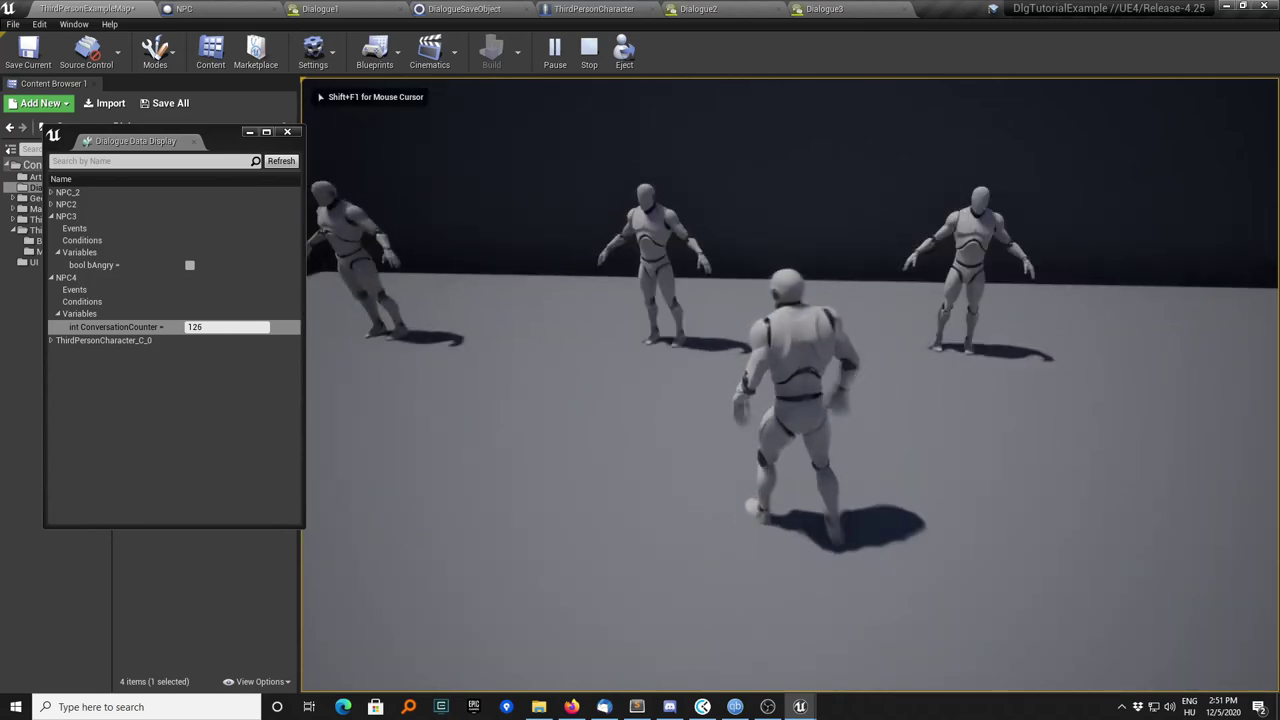
Reset NPC4's ConversationCounter from 126 to 0 and talk to The 4th NPC again
{"action": "key", "text": "super"}
{"action": "left_click", "coordinate": [252, 217]}
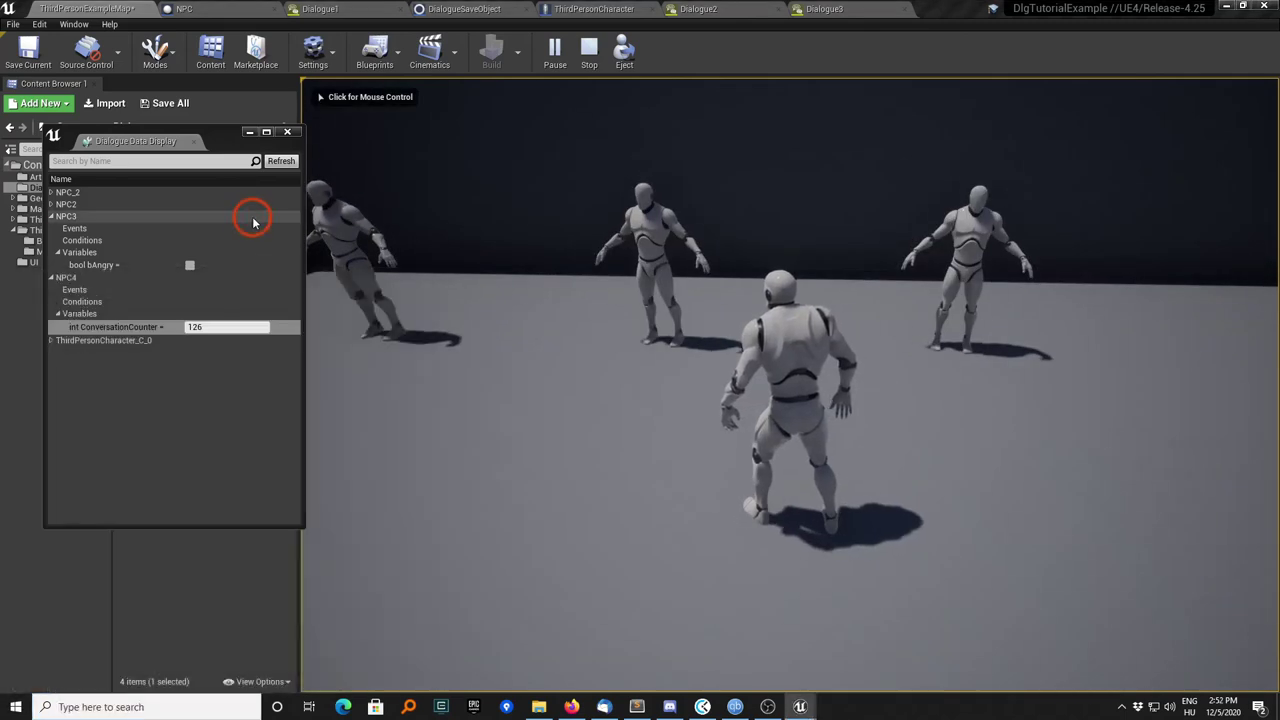
{"action": "left_click", "coordinate": [213, 328]}
{"action": "double_click", "coordinate": [213, 326]}
{"action": "type", "text": "0"}
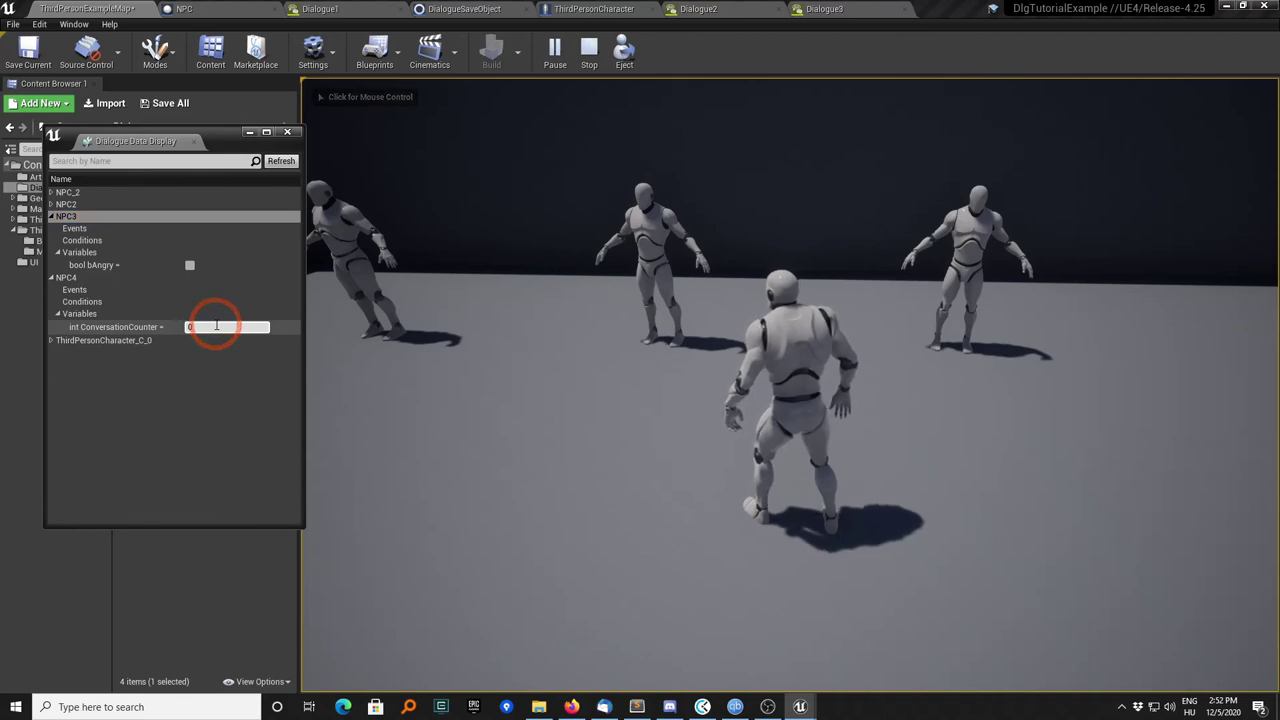
{"action": "left_click", "coordinate": [700, 400]}
{"action": "key", "text": "e"}
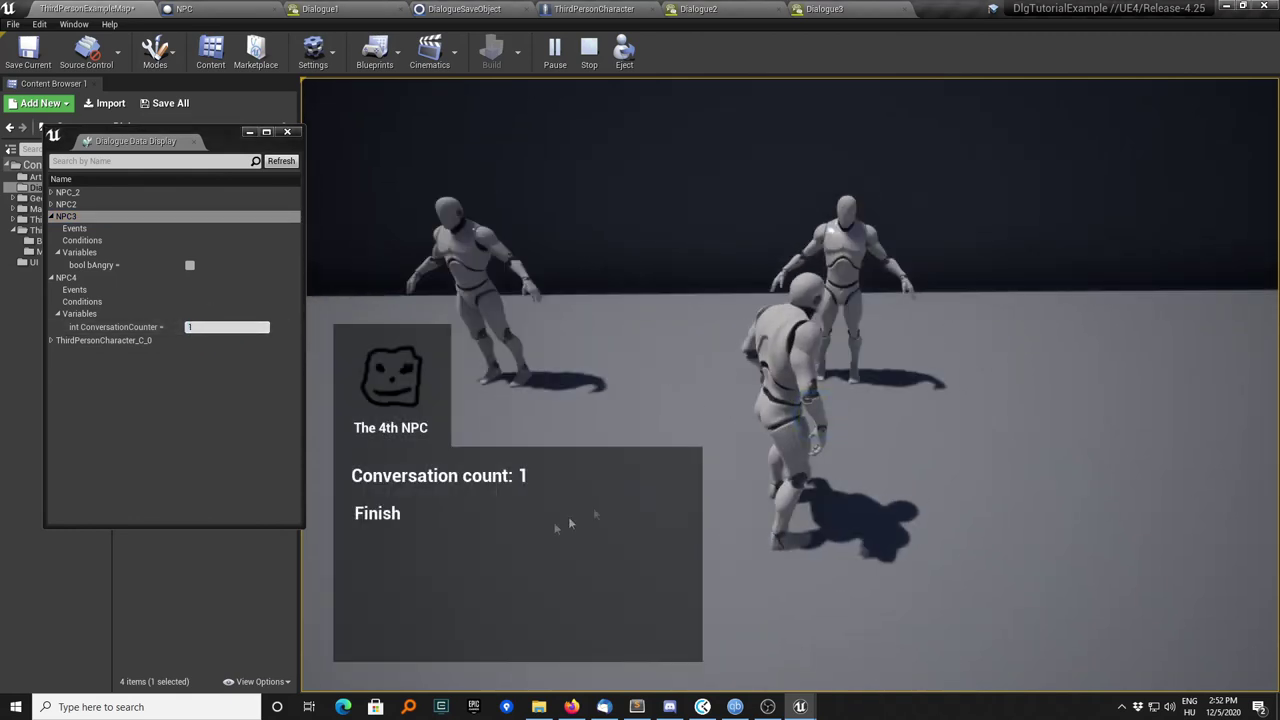